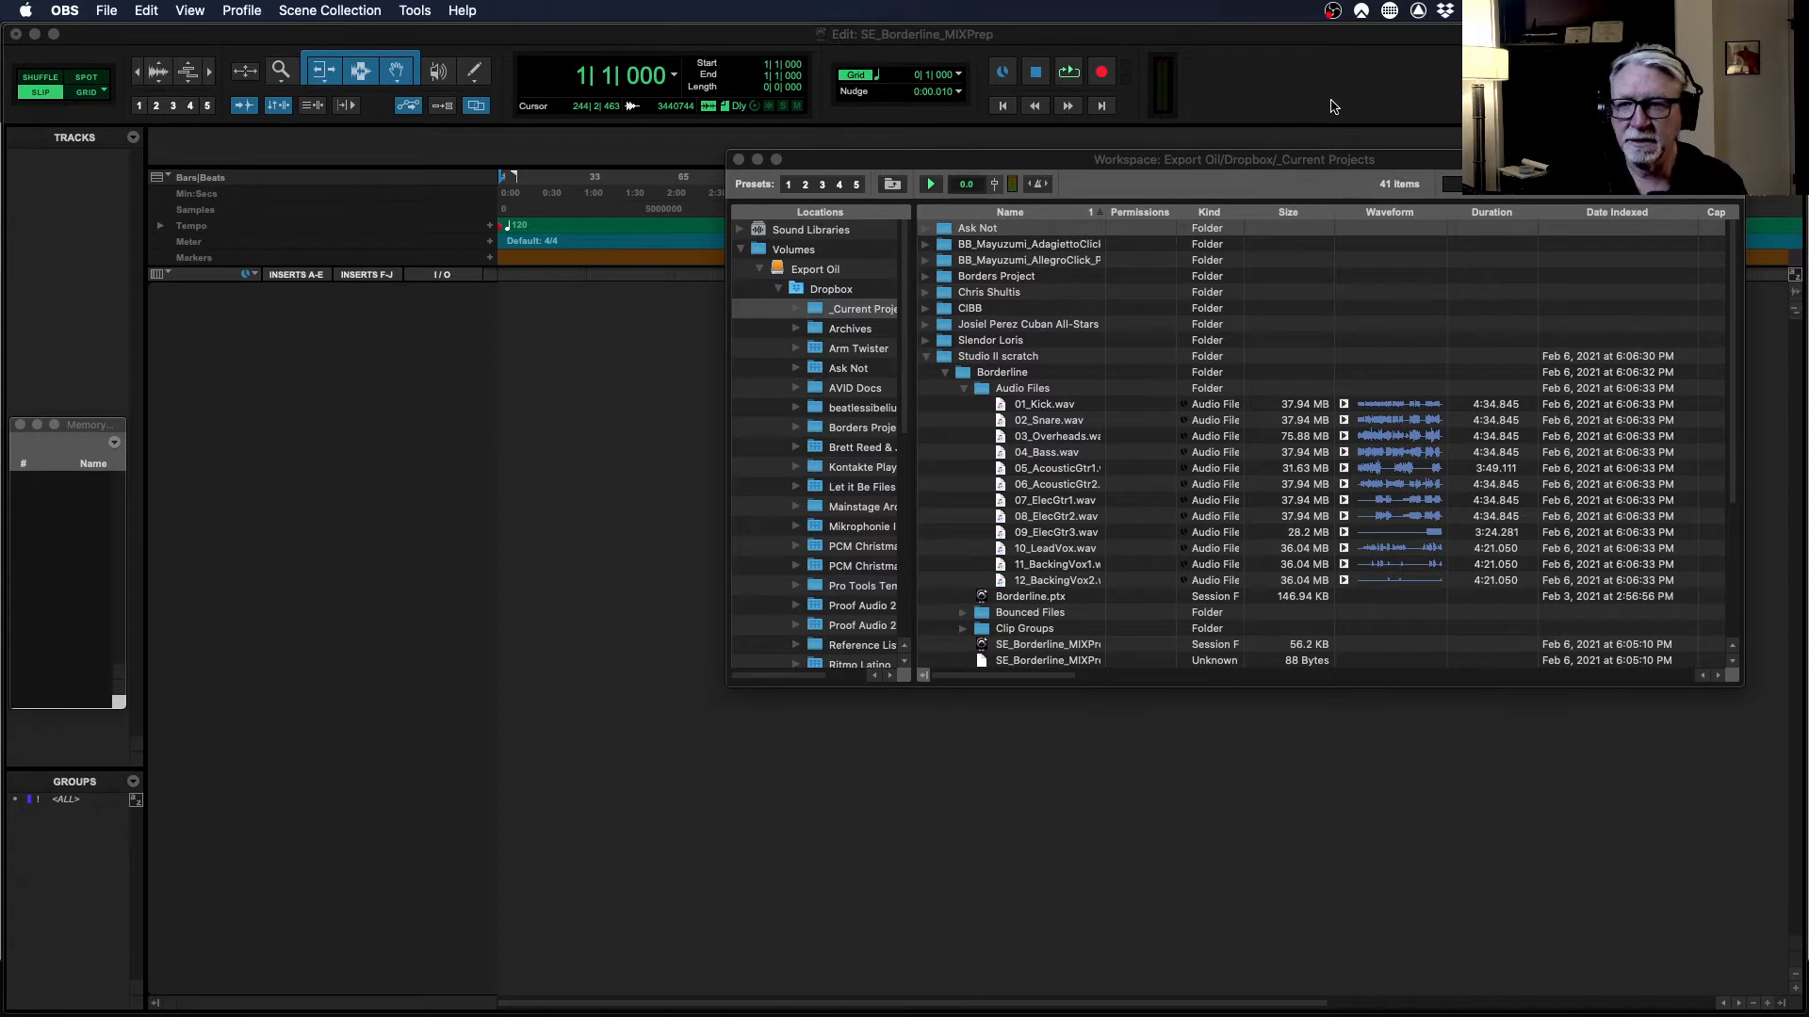
- Open a Workspace browser over the empty session and position it clear of the track area
left_click(571, 474)
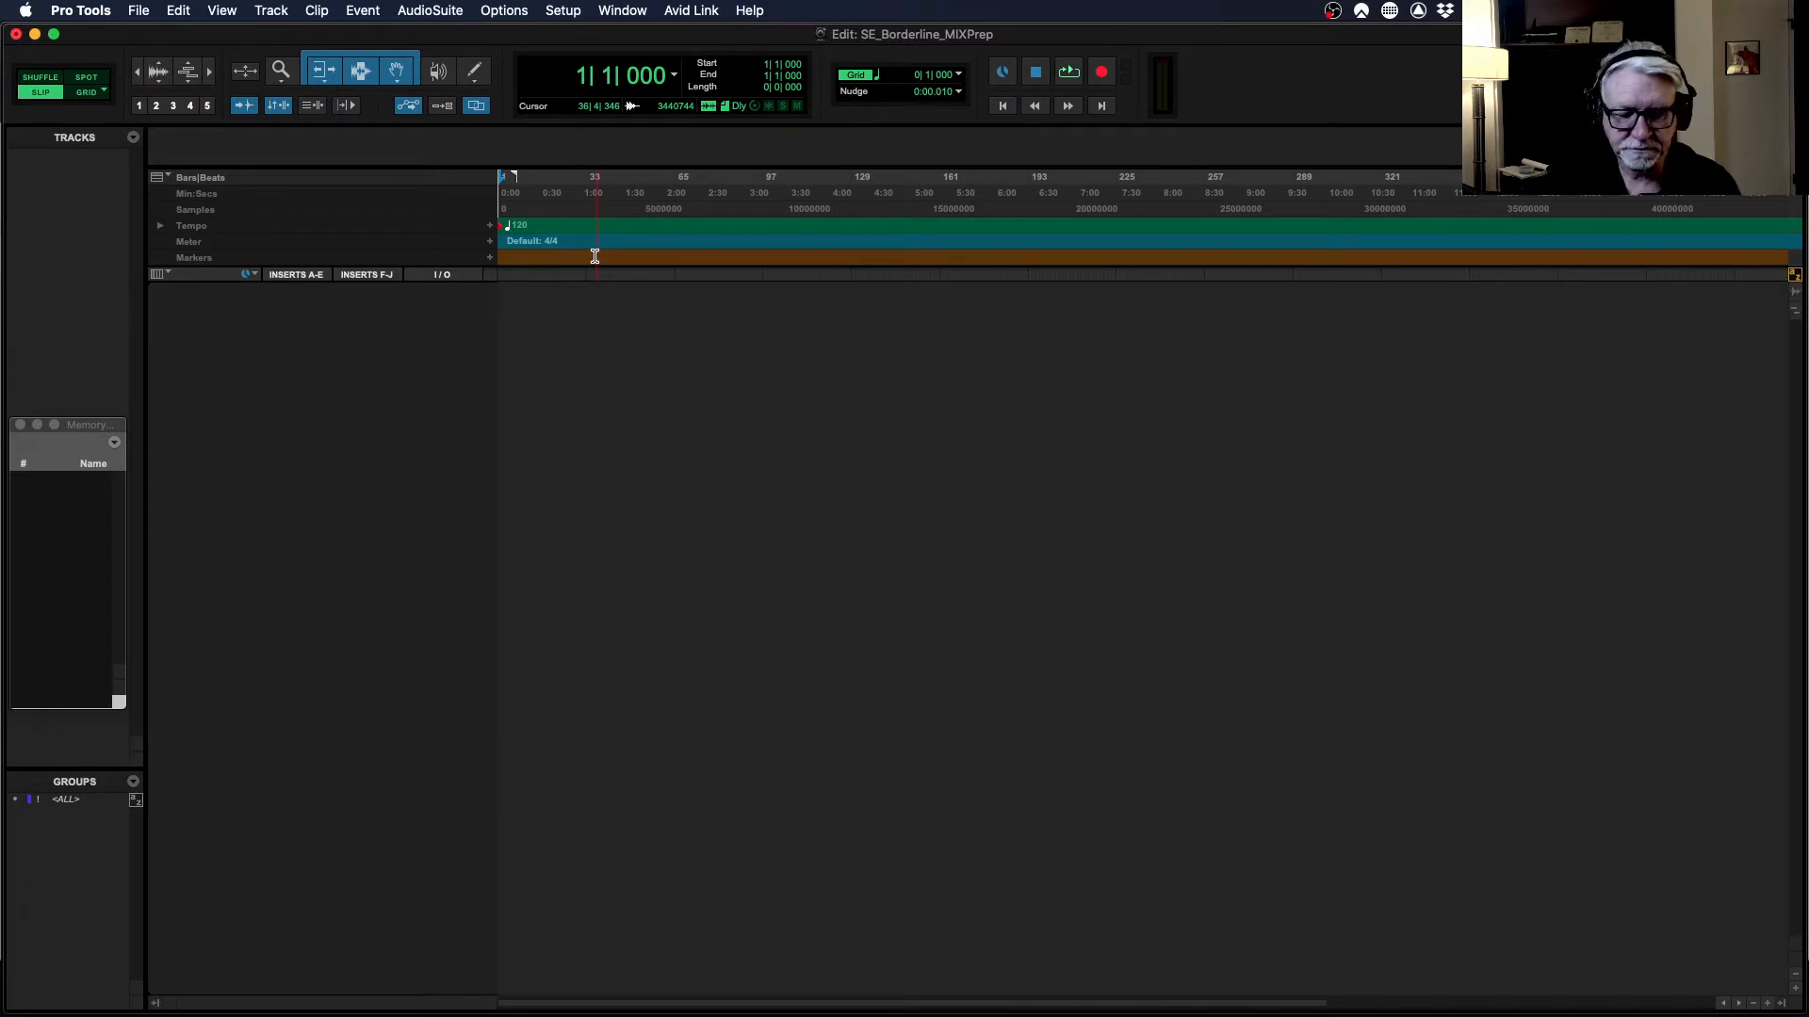
key("alt+i")
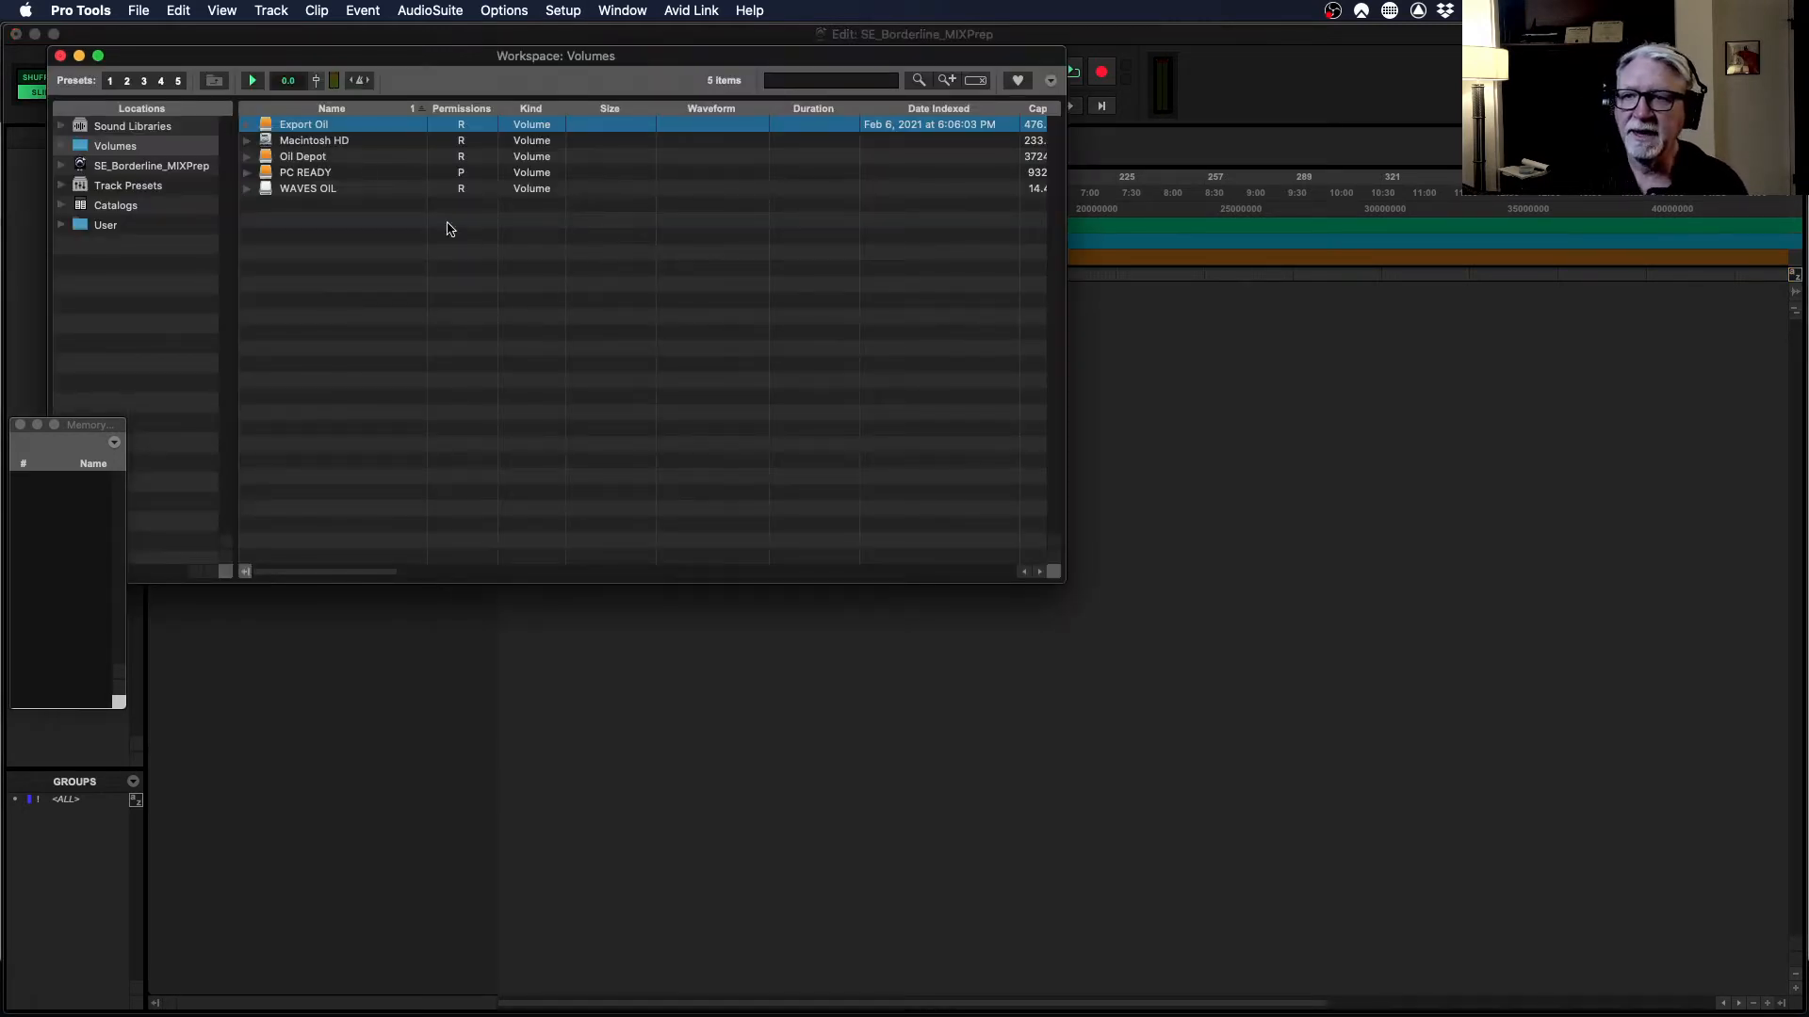
left_click_drag(289, 61, 910, 334)
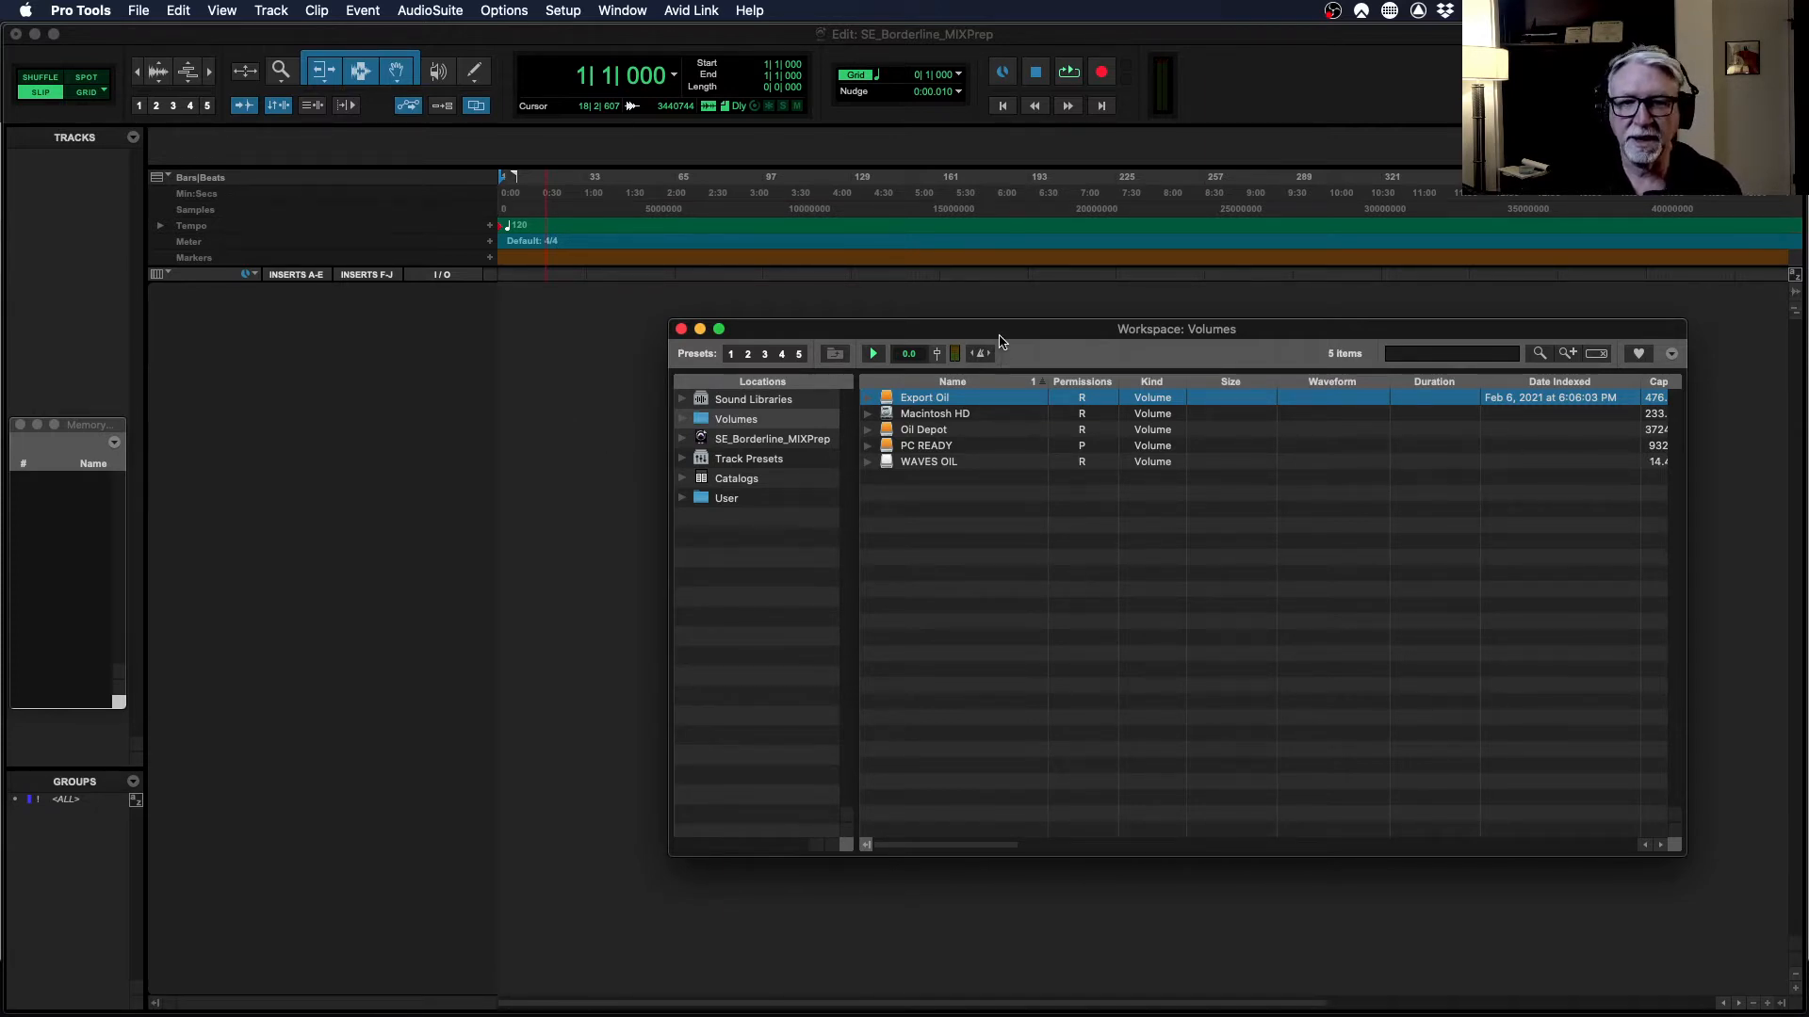
left_click_drag(999, 338, 1051, 325)
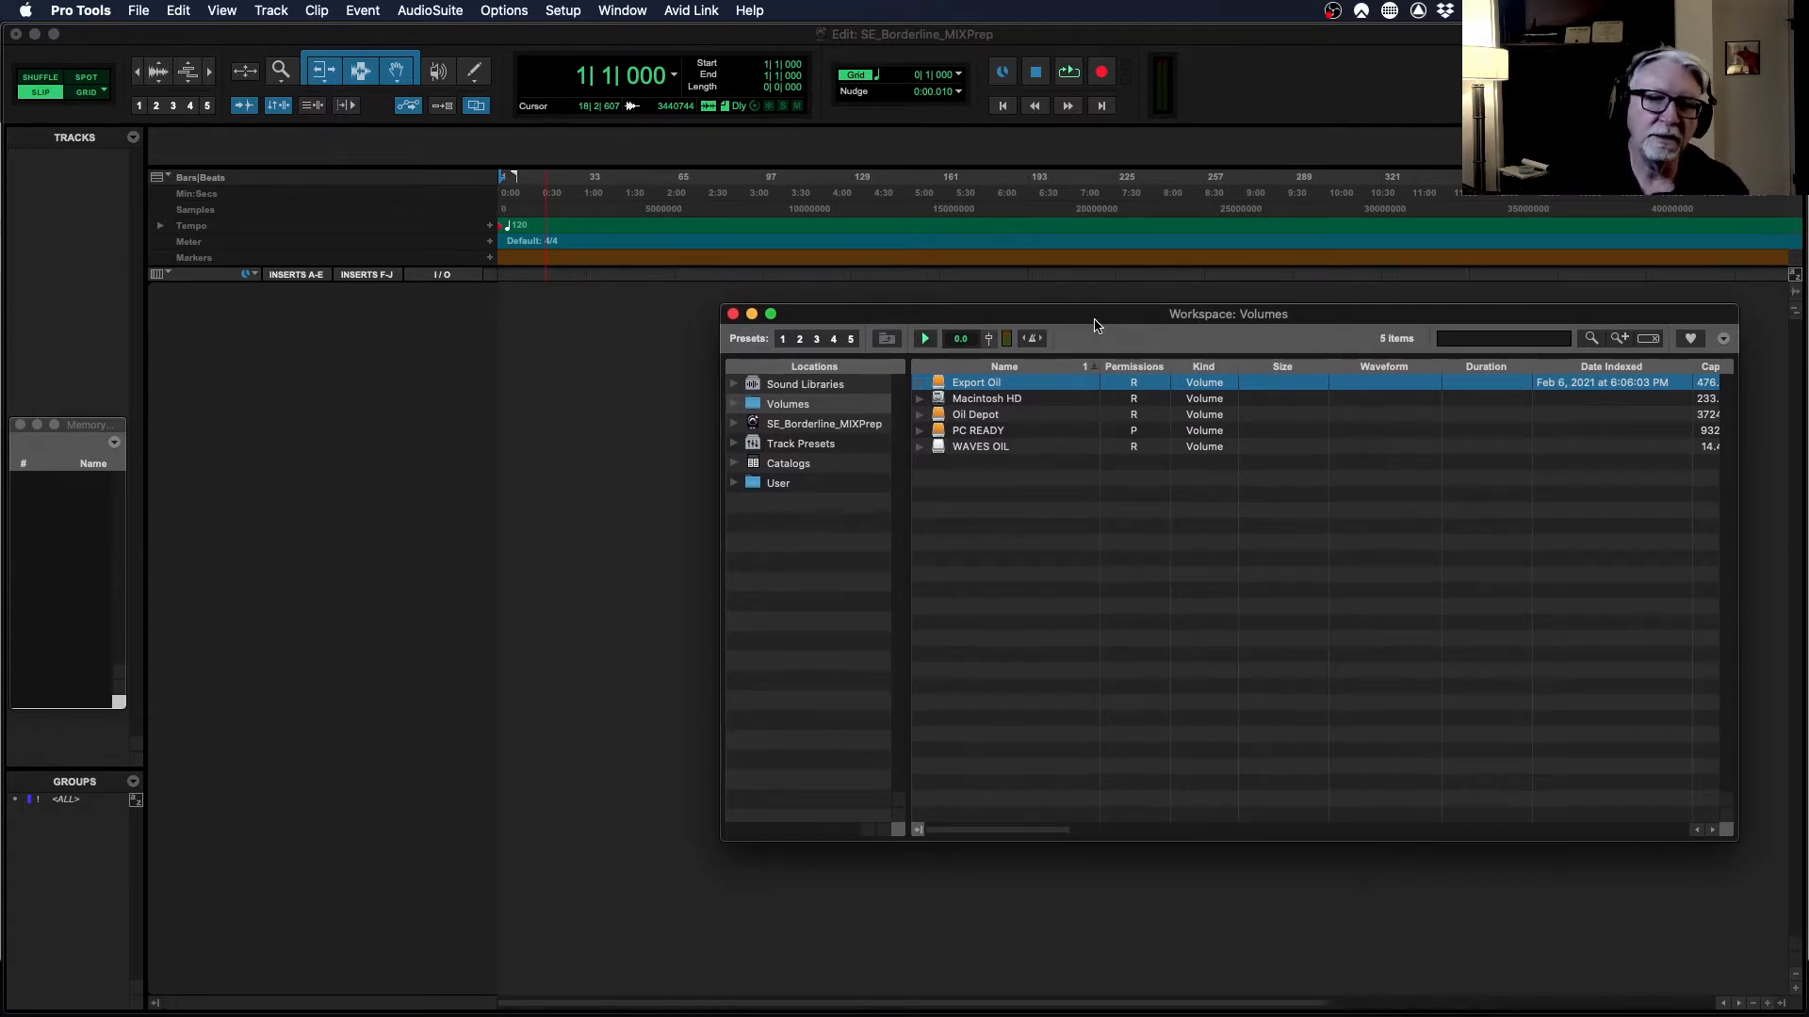
left_click_drag(1096, 324, 1094, 306)
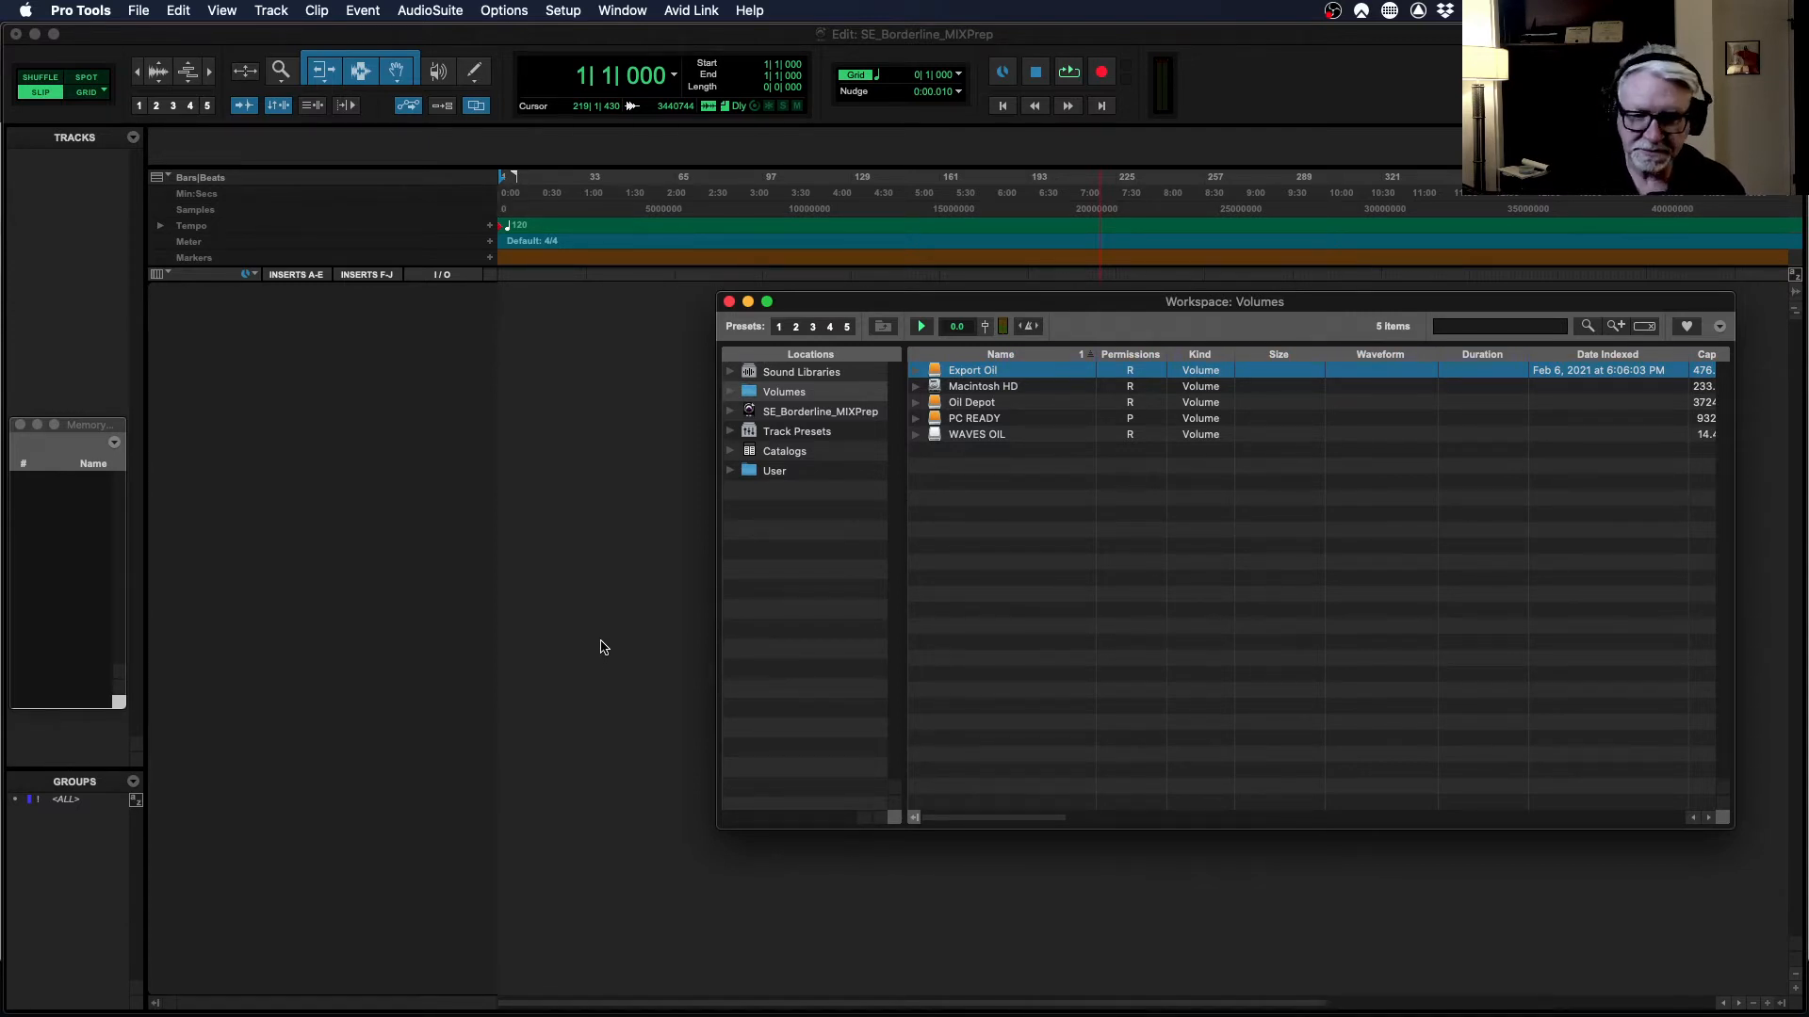
- Switch to Finder to show the Borderline song's selected WAV files and close the Finder window
mouse_move(480, 1012)
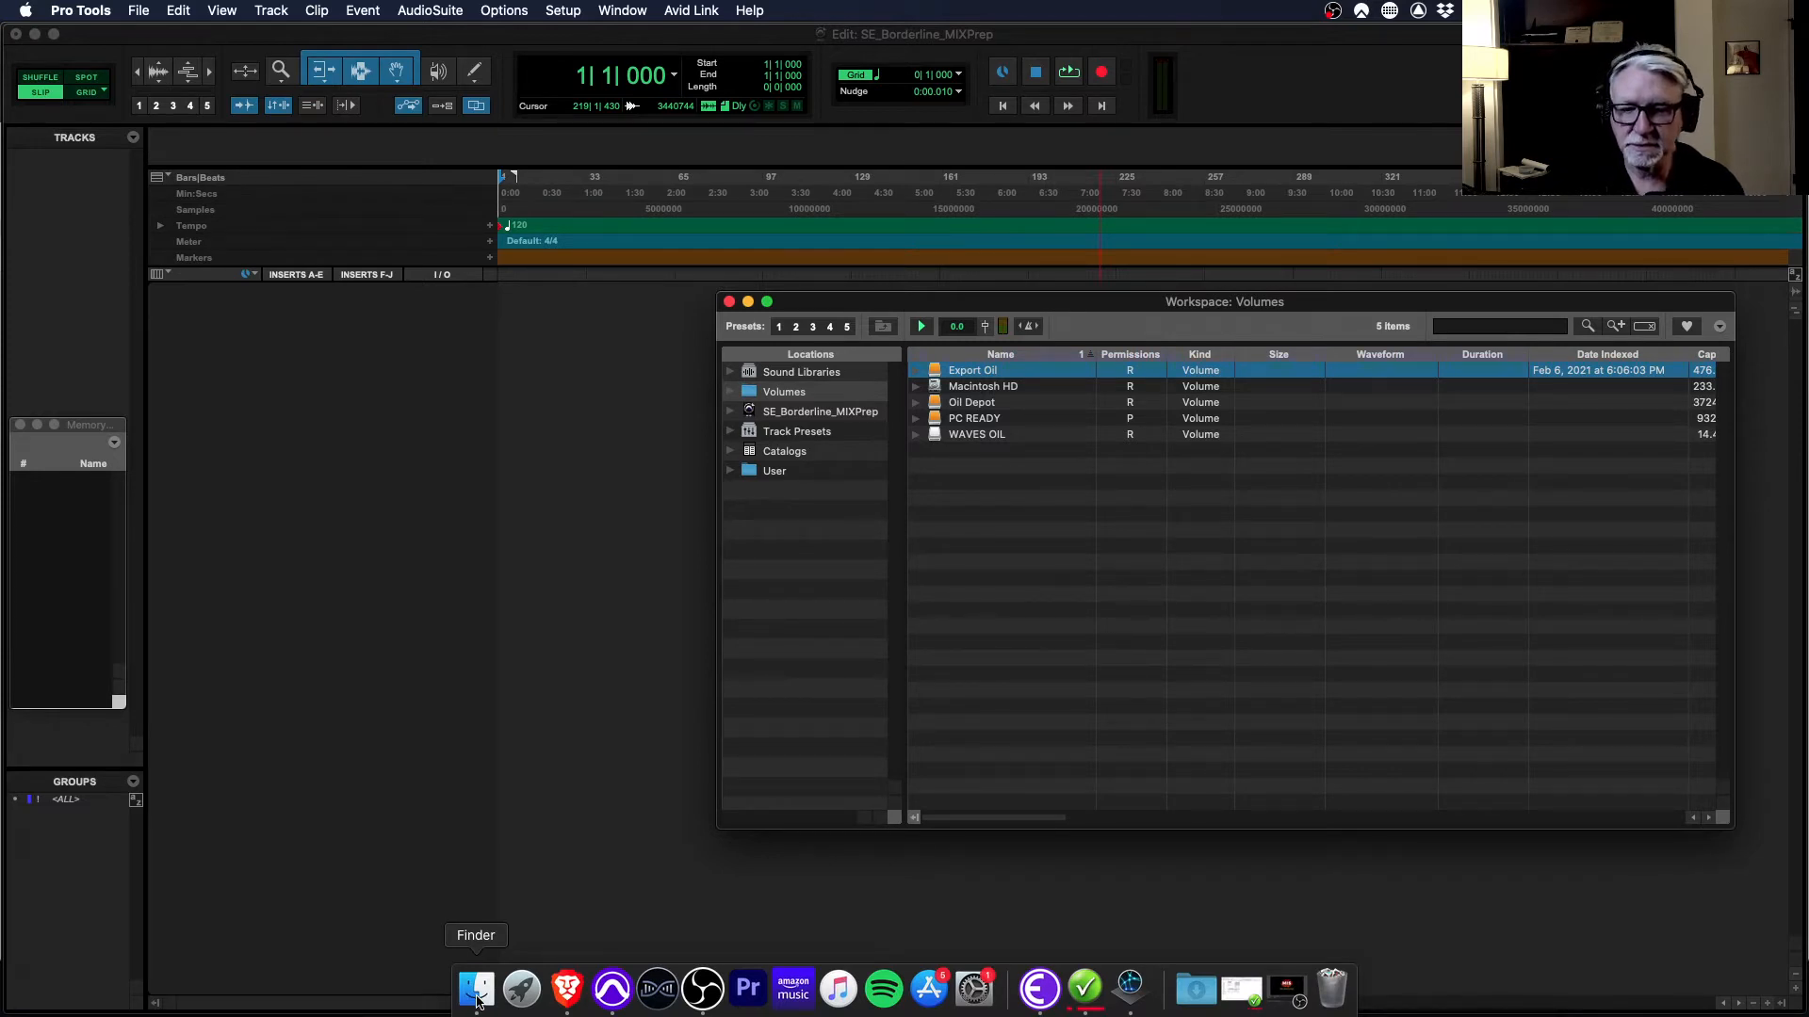
left_click(476, 991)
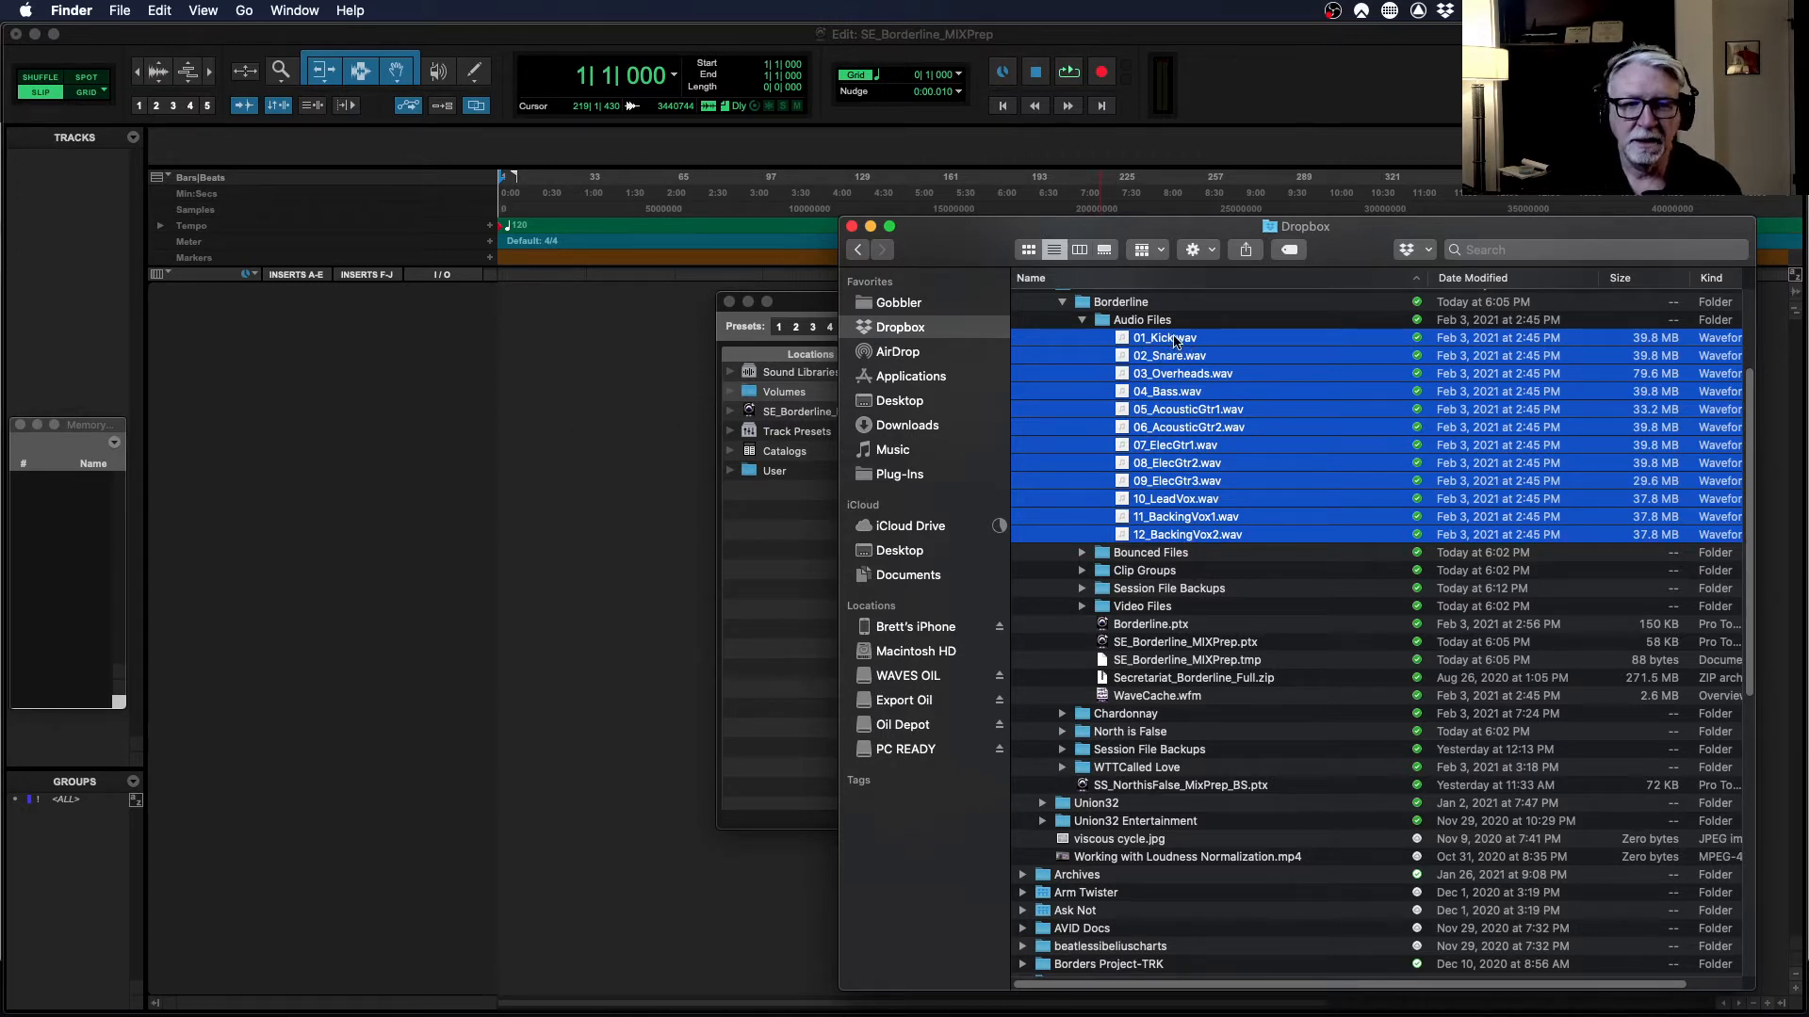
left_click_drag(1165, 341, 853, 222)
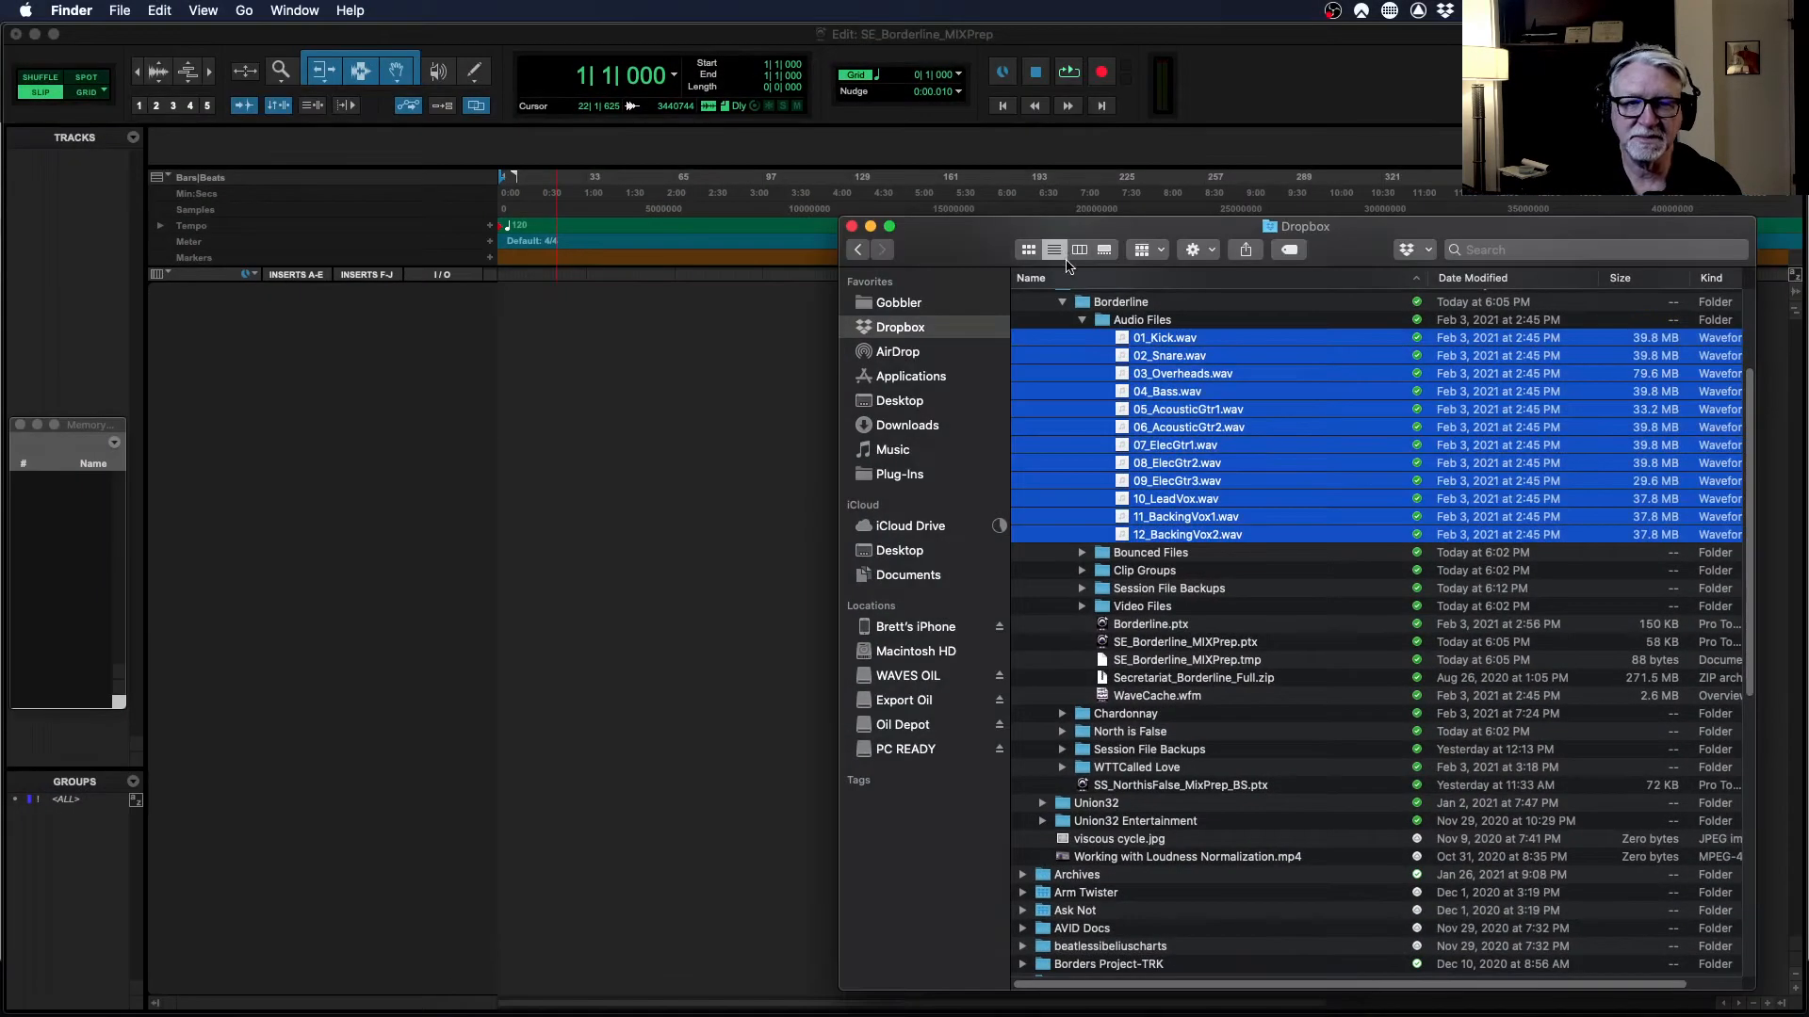
left_click_drag(1369, 252, 1345, 232)
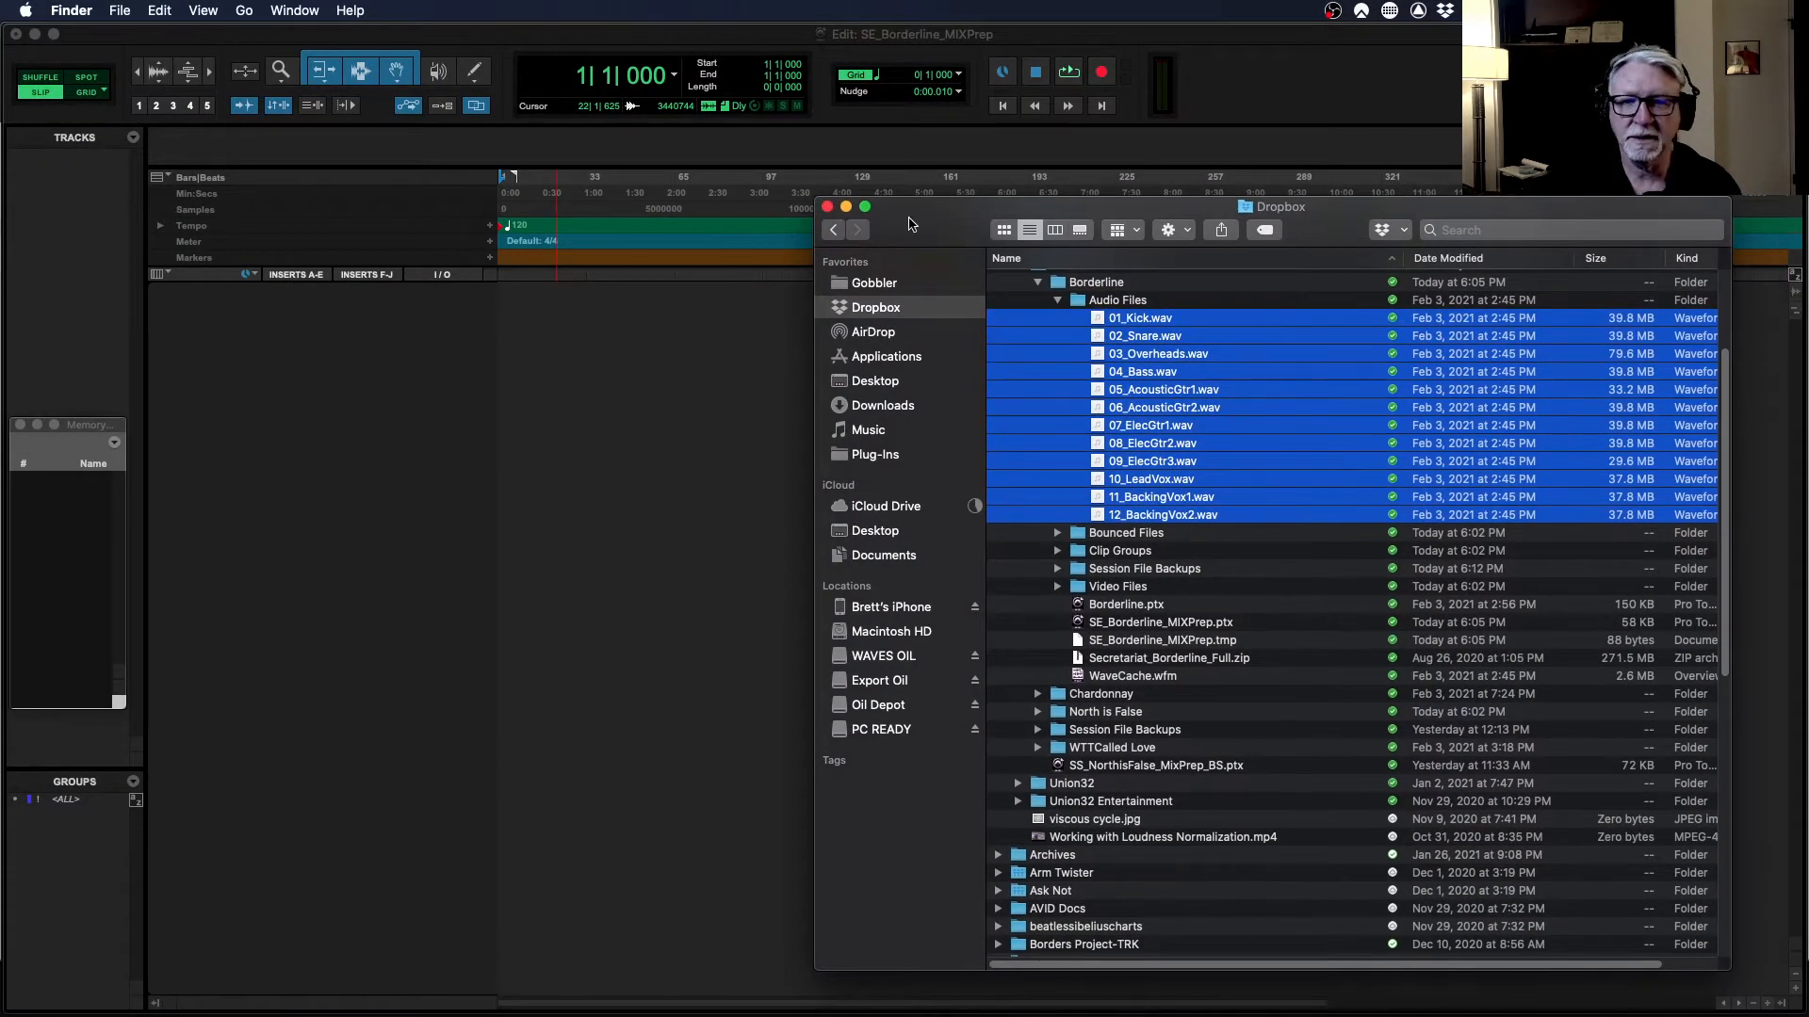
left_click(827, 207)
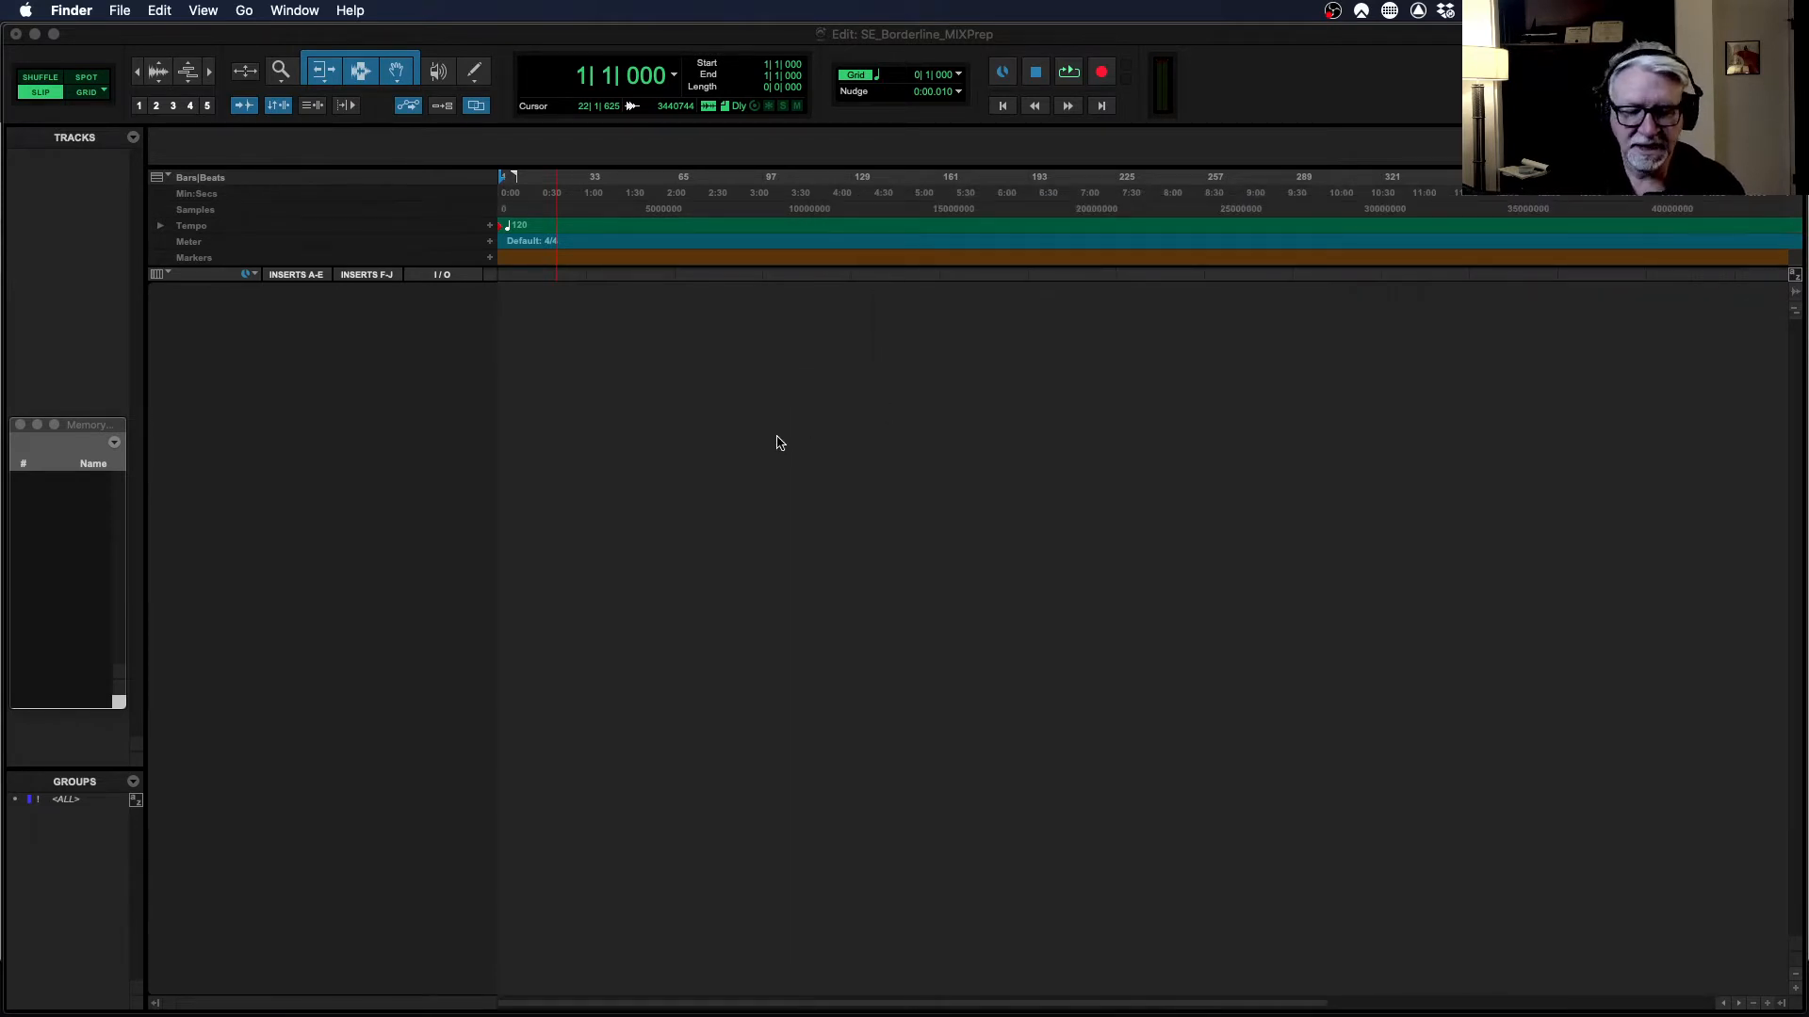
- Switch back to Pro Tools, open a new default Workspace, and move it off the empty track area
left_click(704, 365)
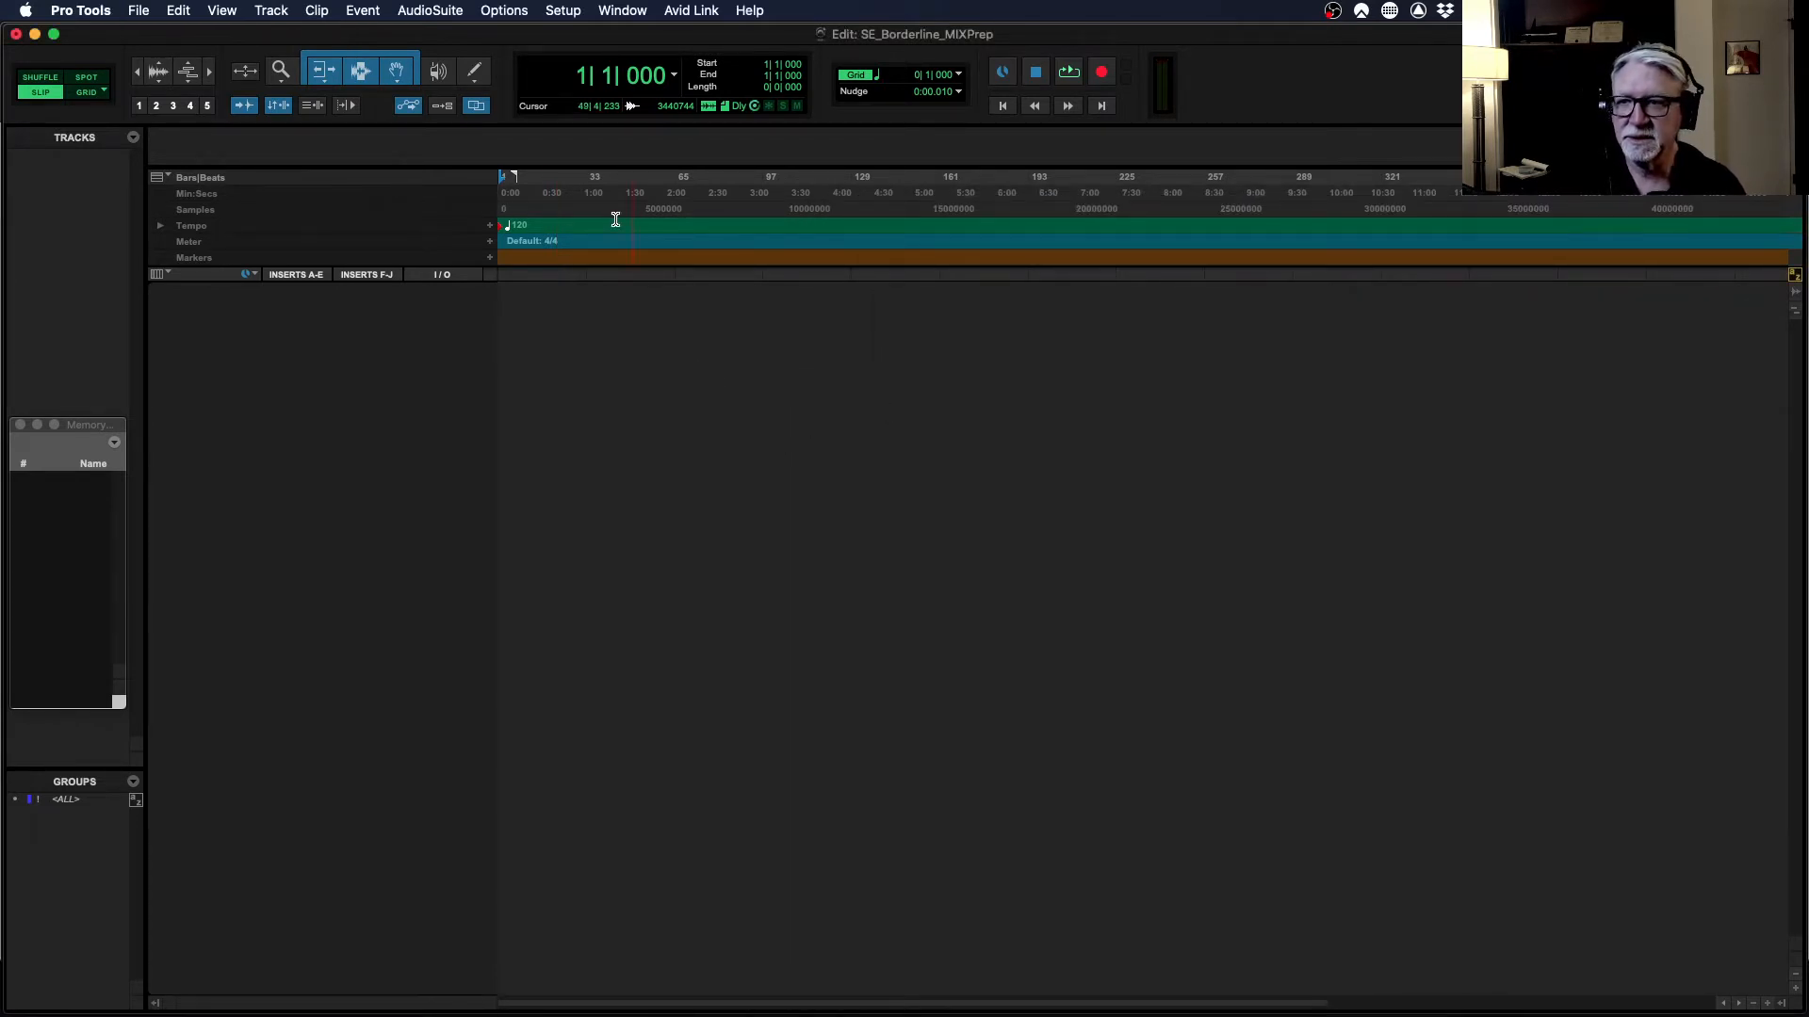
left_click(630, 16)
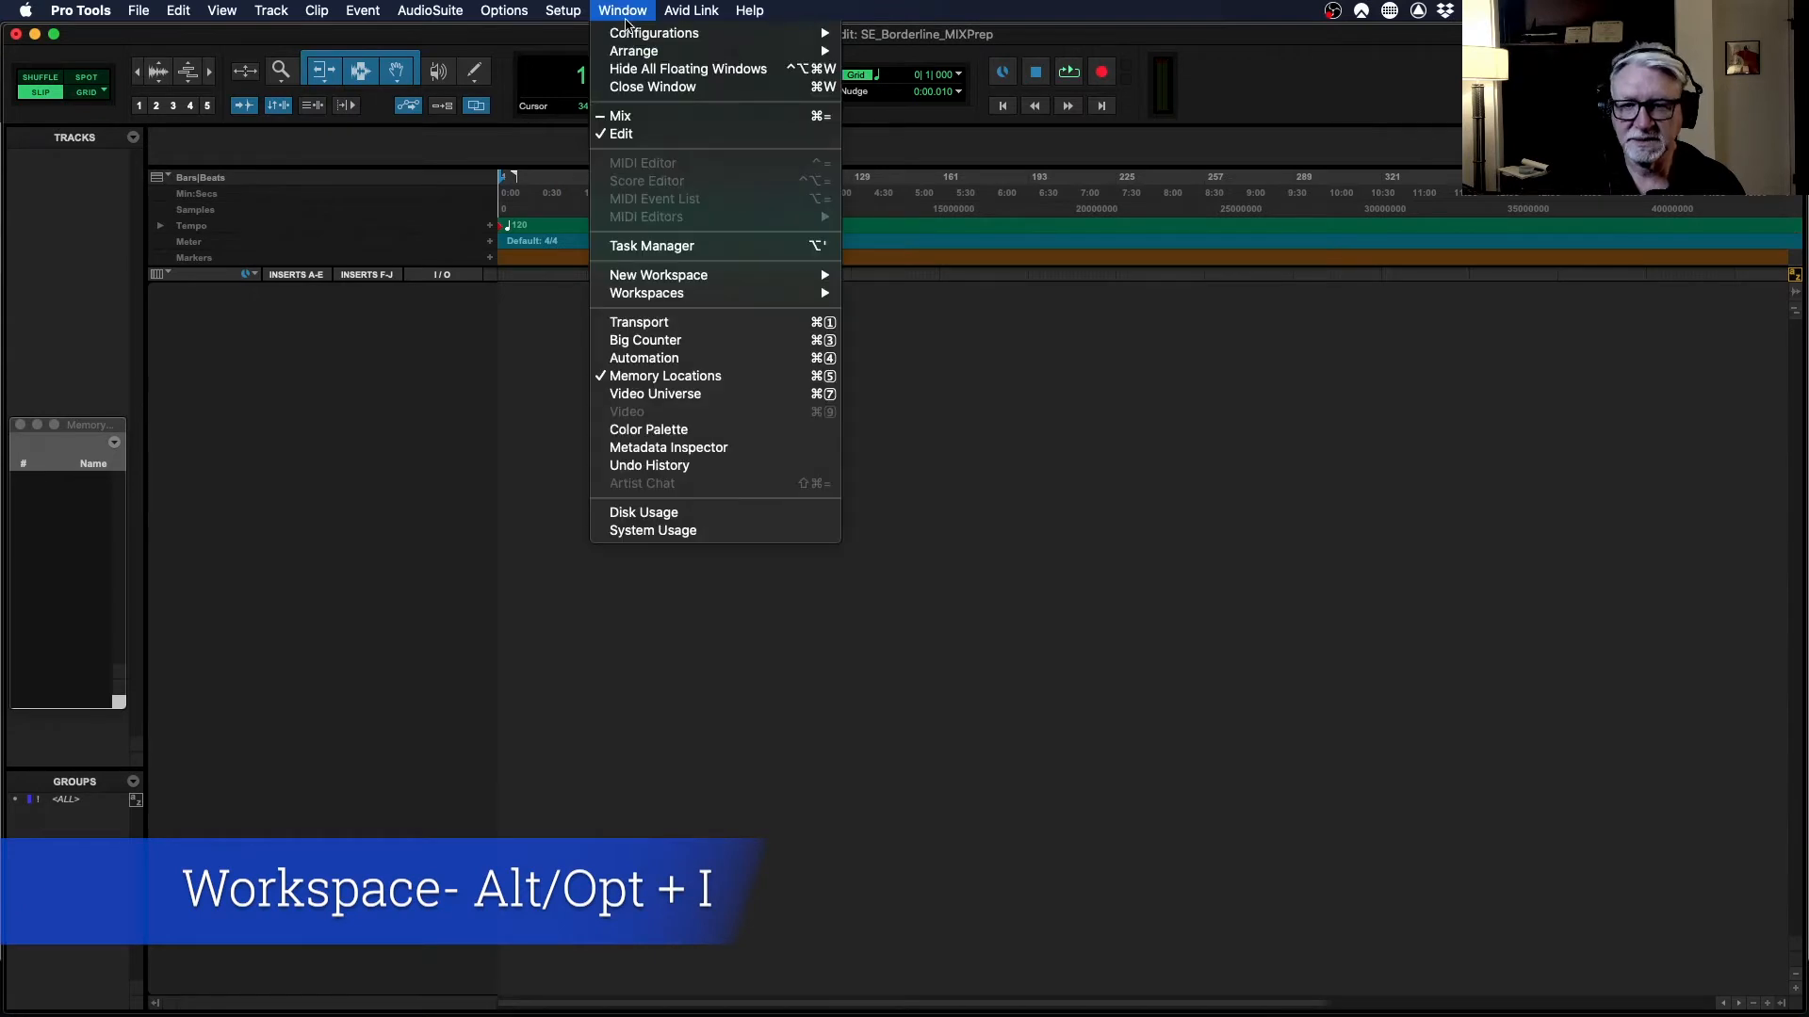
mouse_move(675, 278)
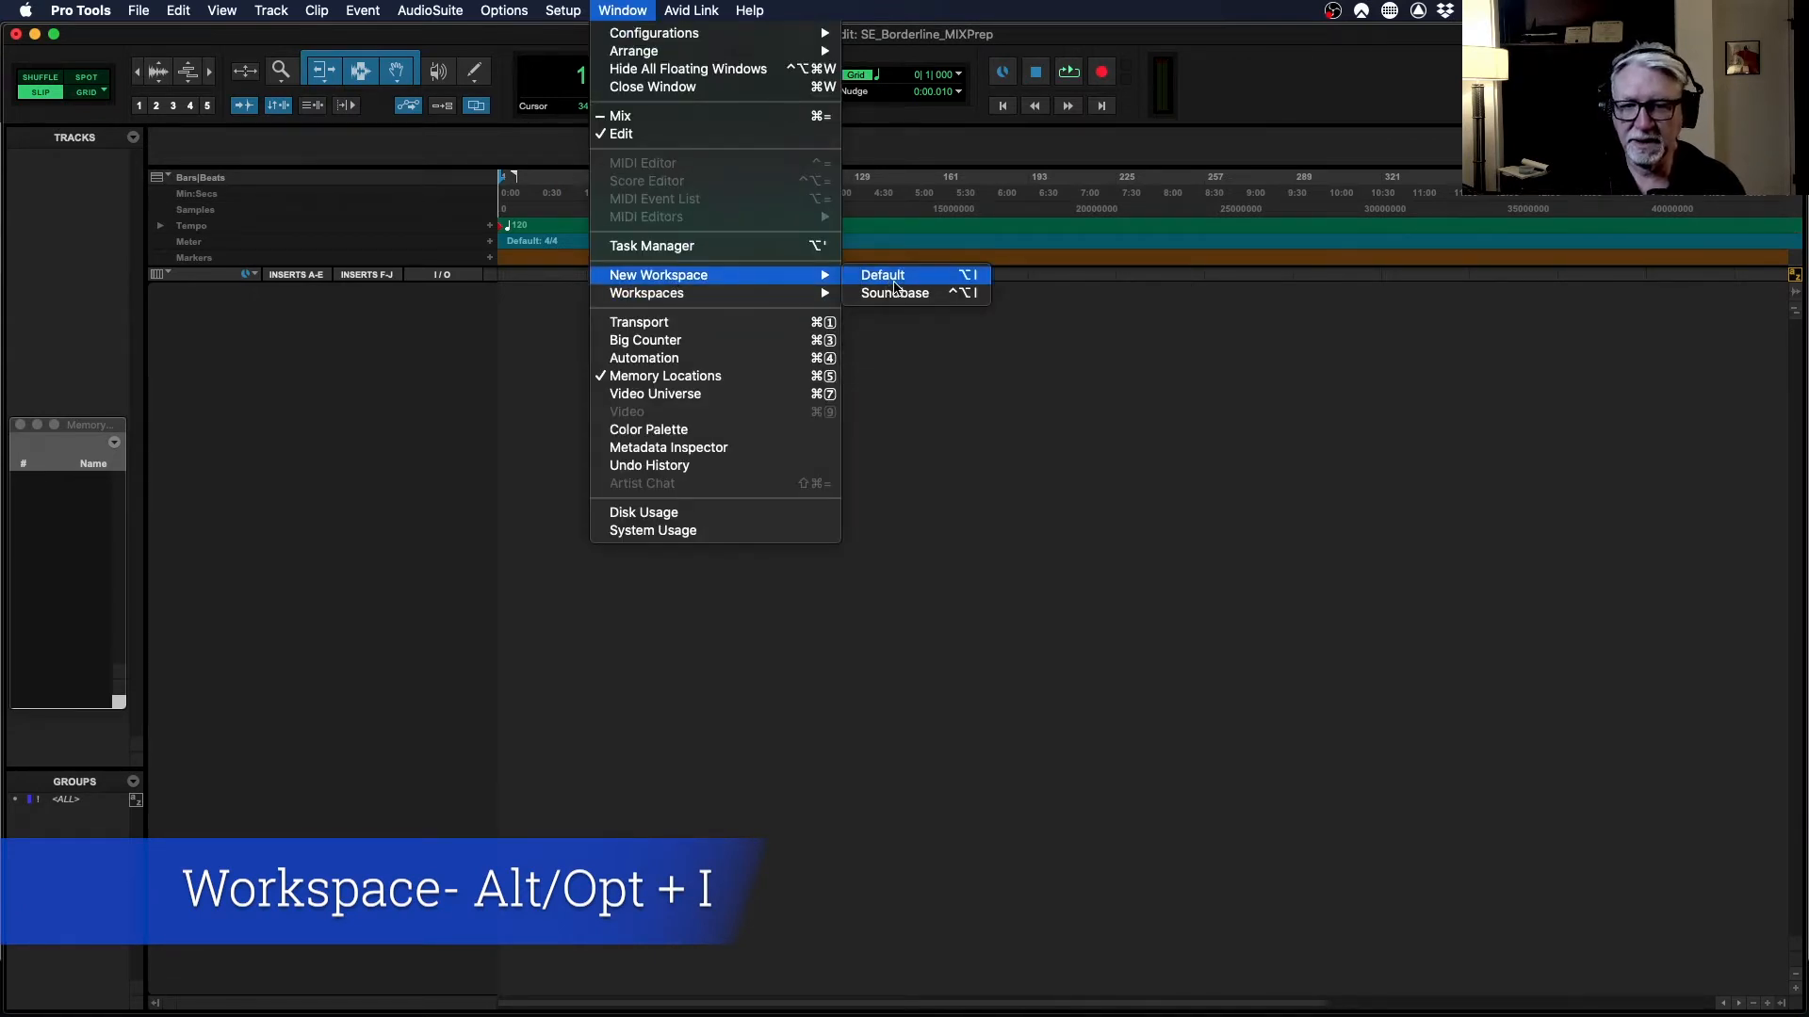
left_click(898, 281)
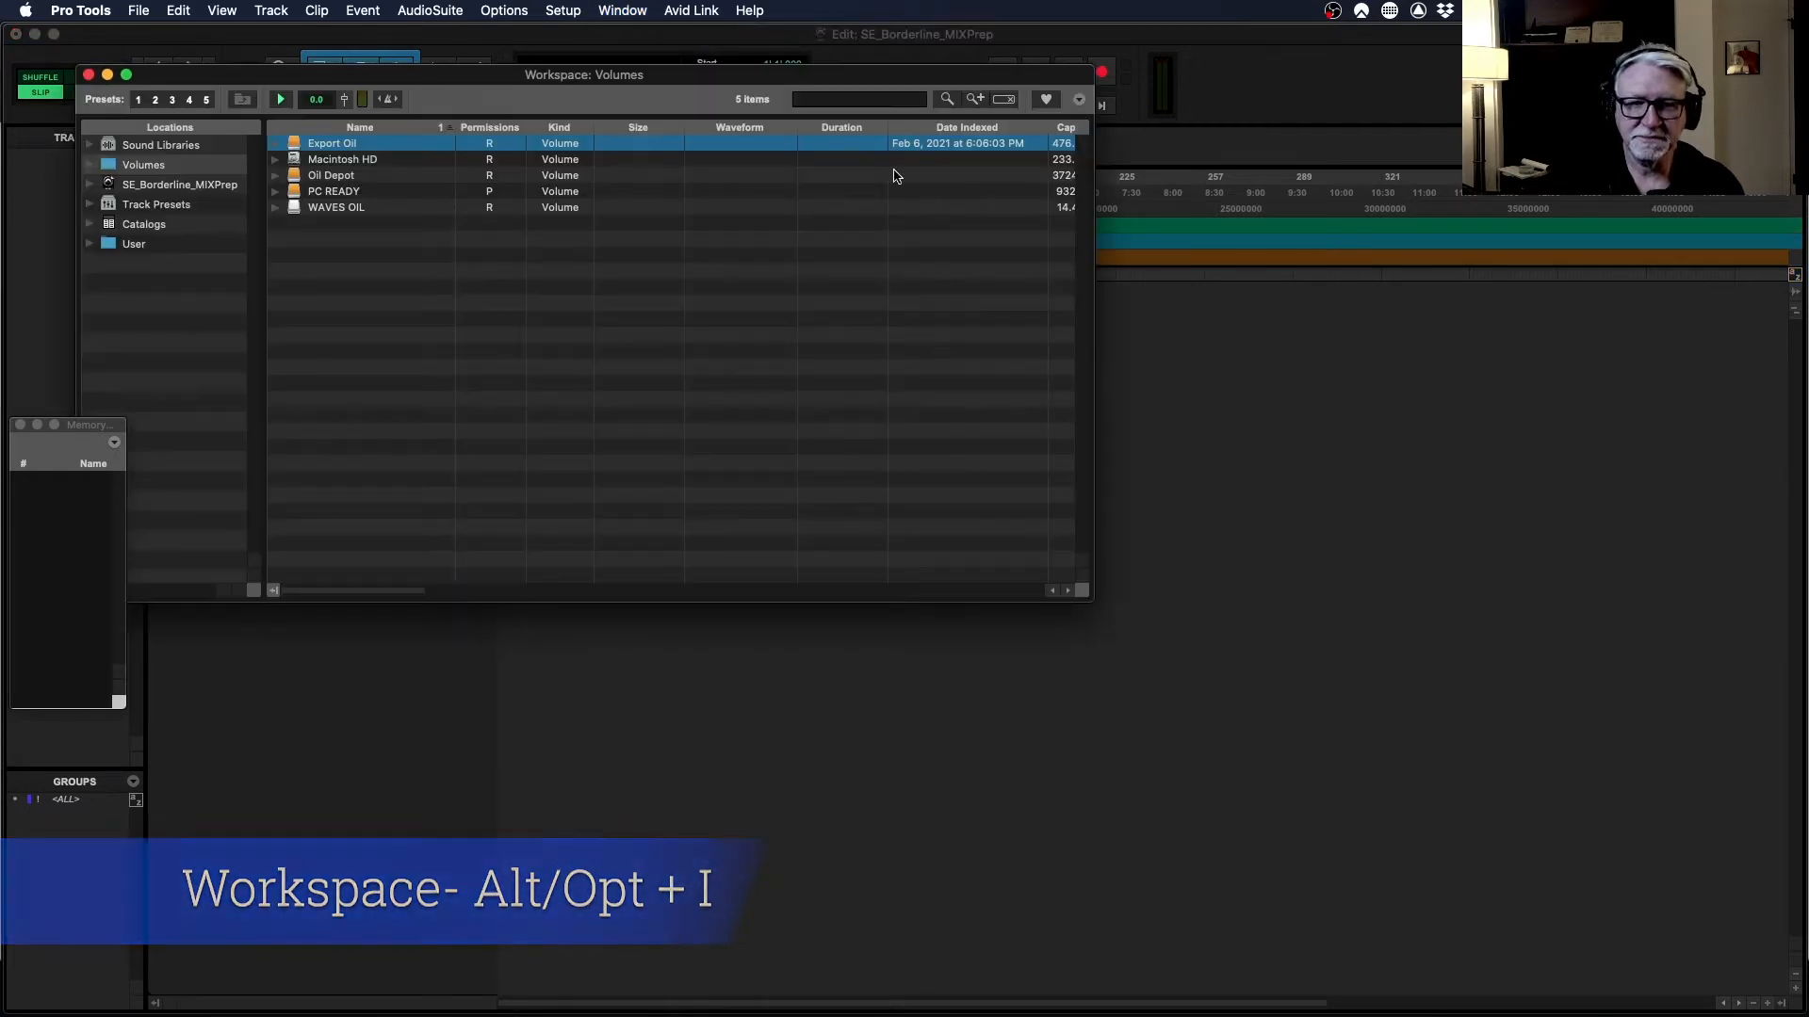
left_click_drag(794, 84, 1442, 286)
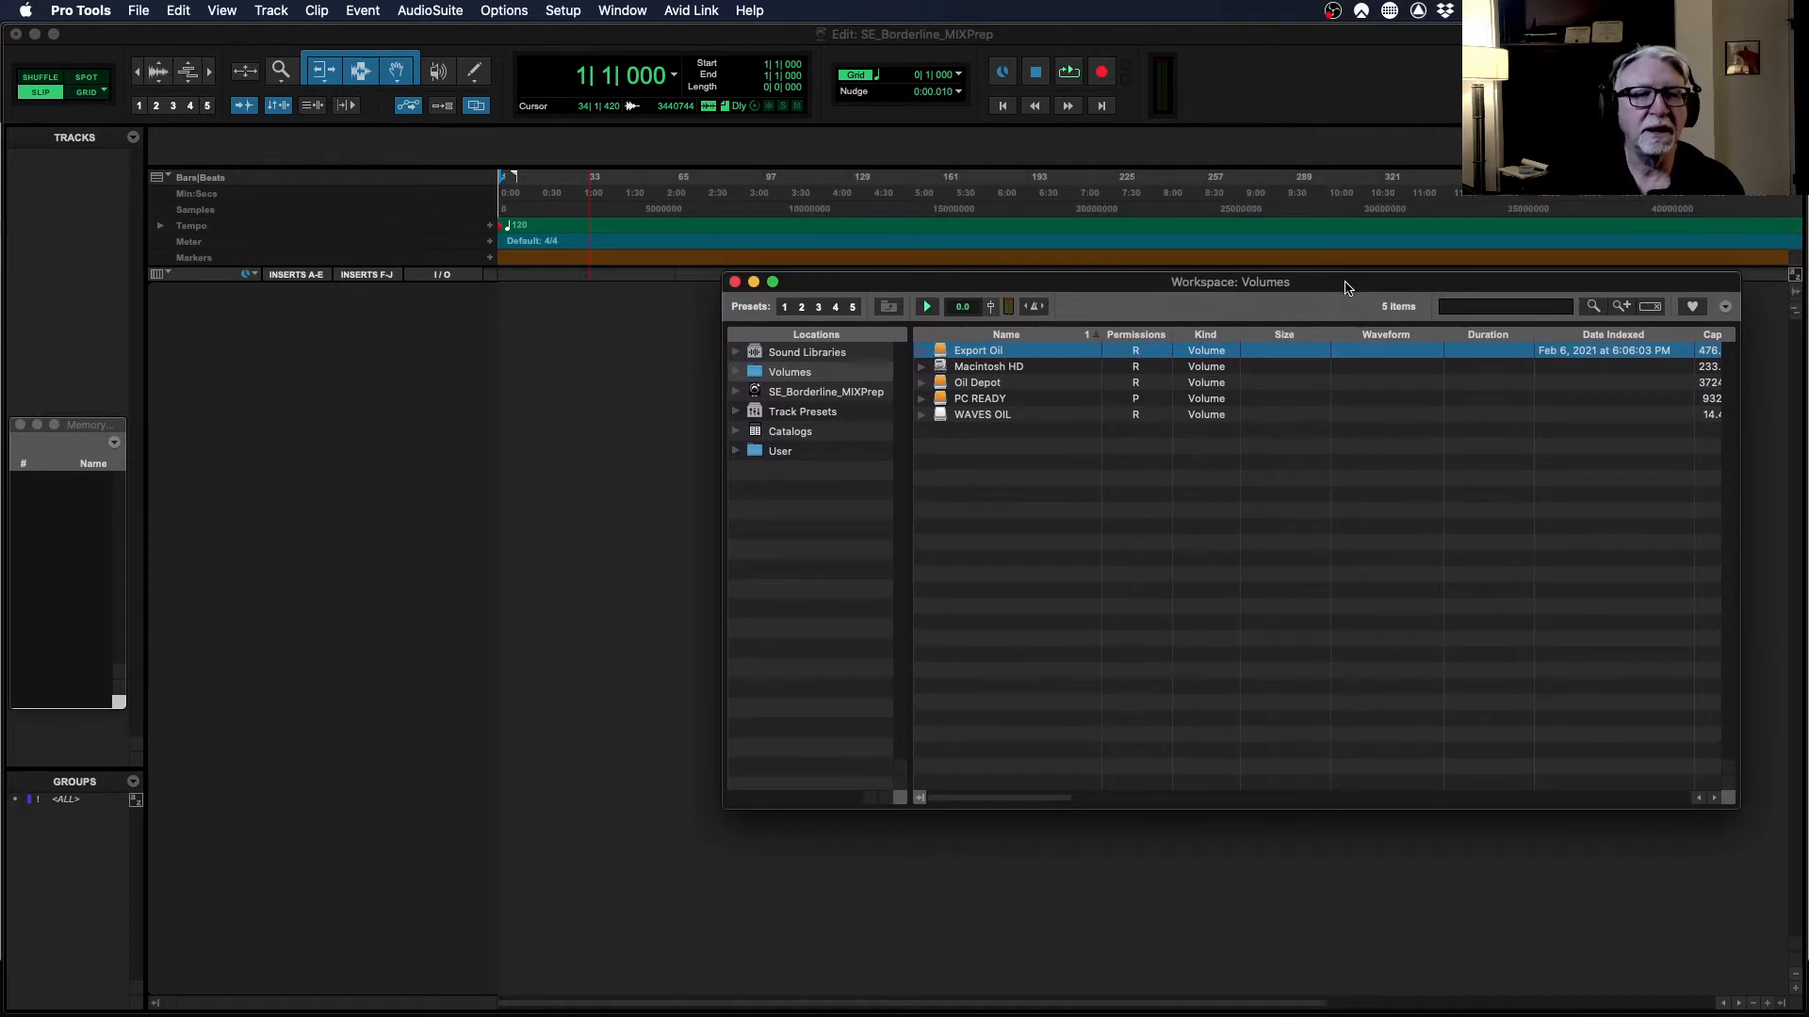
left_click_drag(1345, 286, 1348, 297)
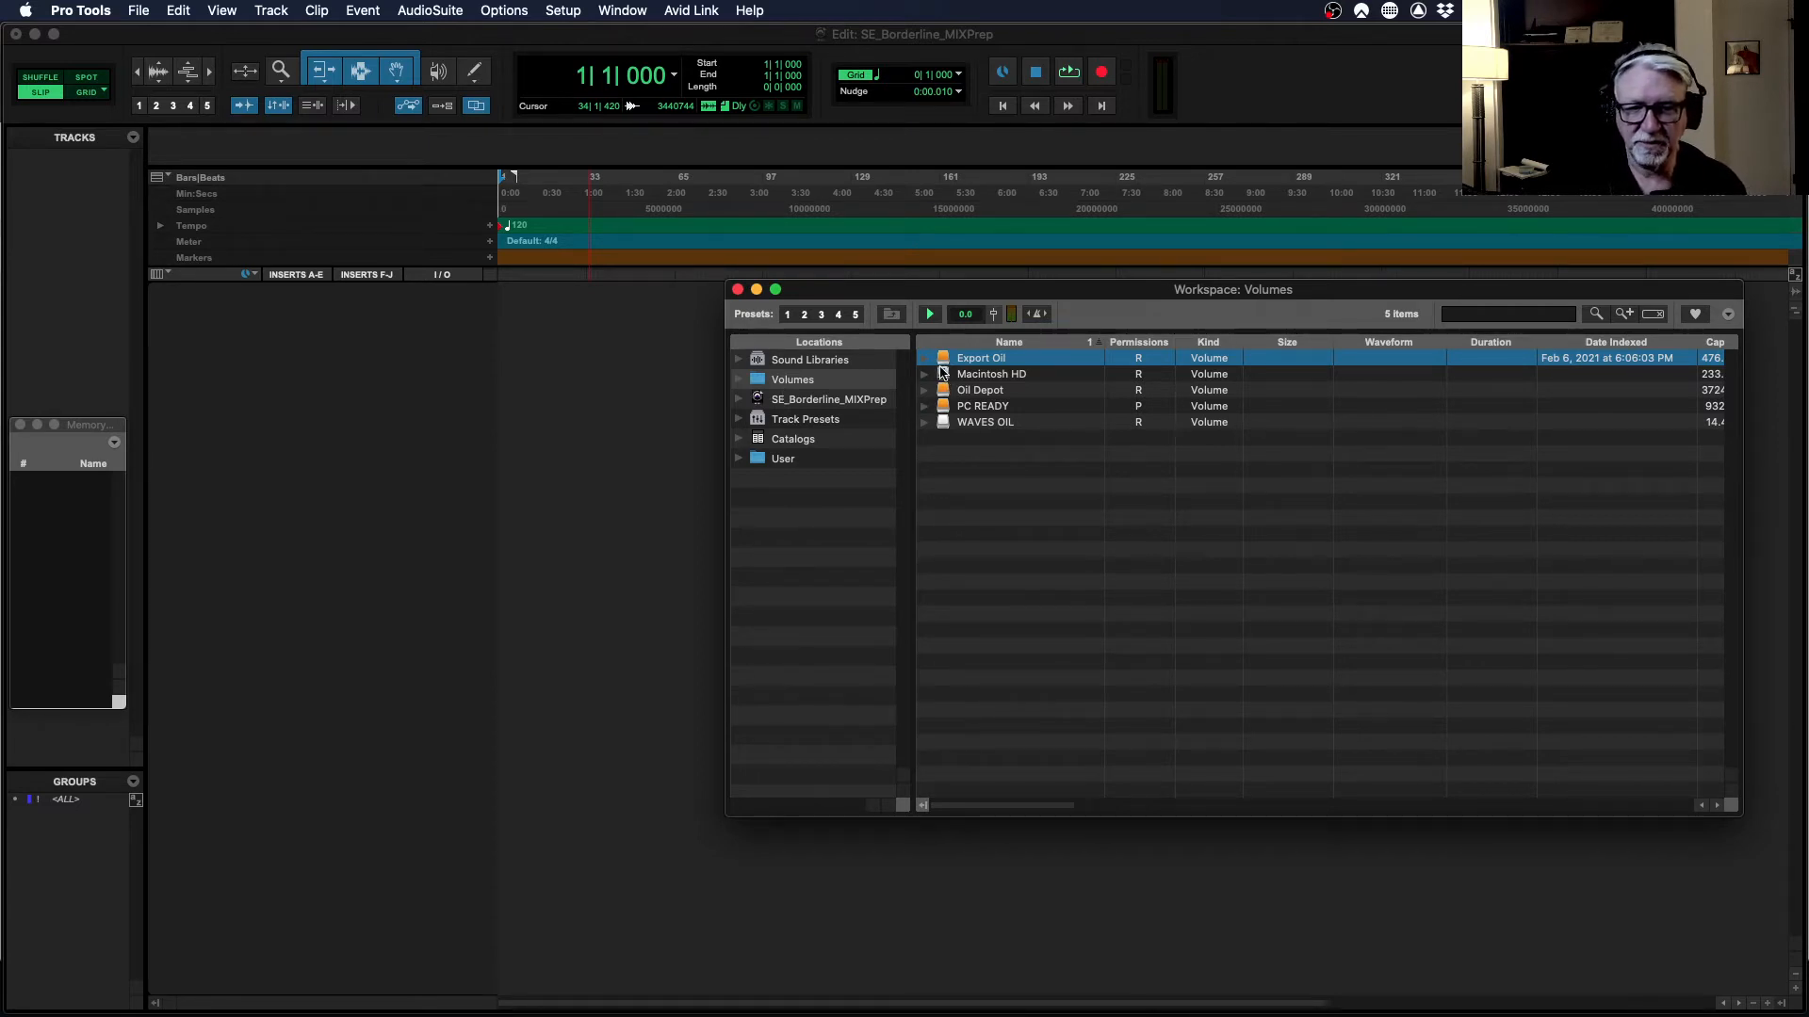
- Browse the Export Oil volume through Dropbox, _Current Projects and Studio II scratch, and expand Borderline's Audio Files folder
left_click(740, 380)
left_click(755, 401)
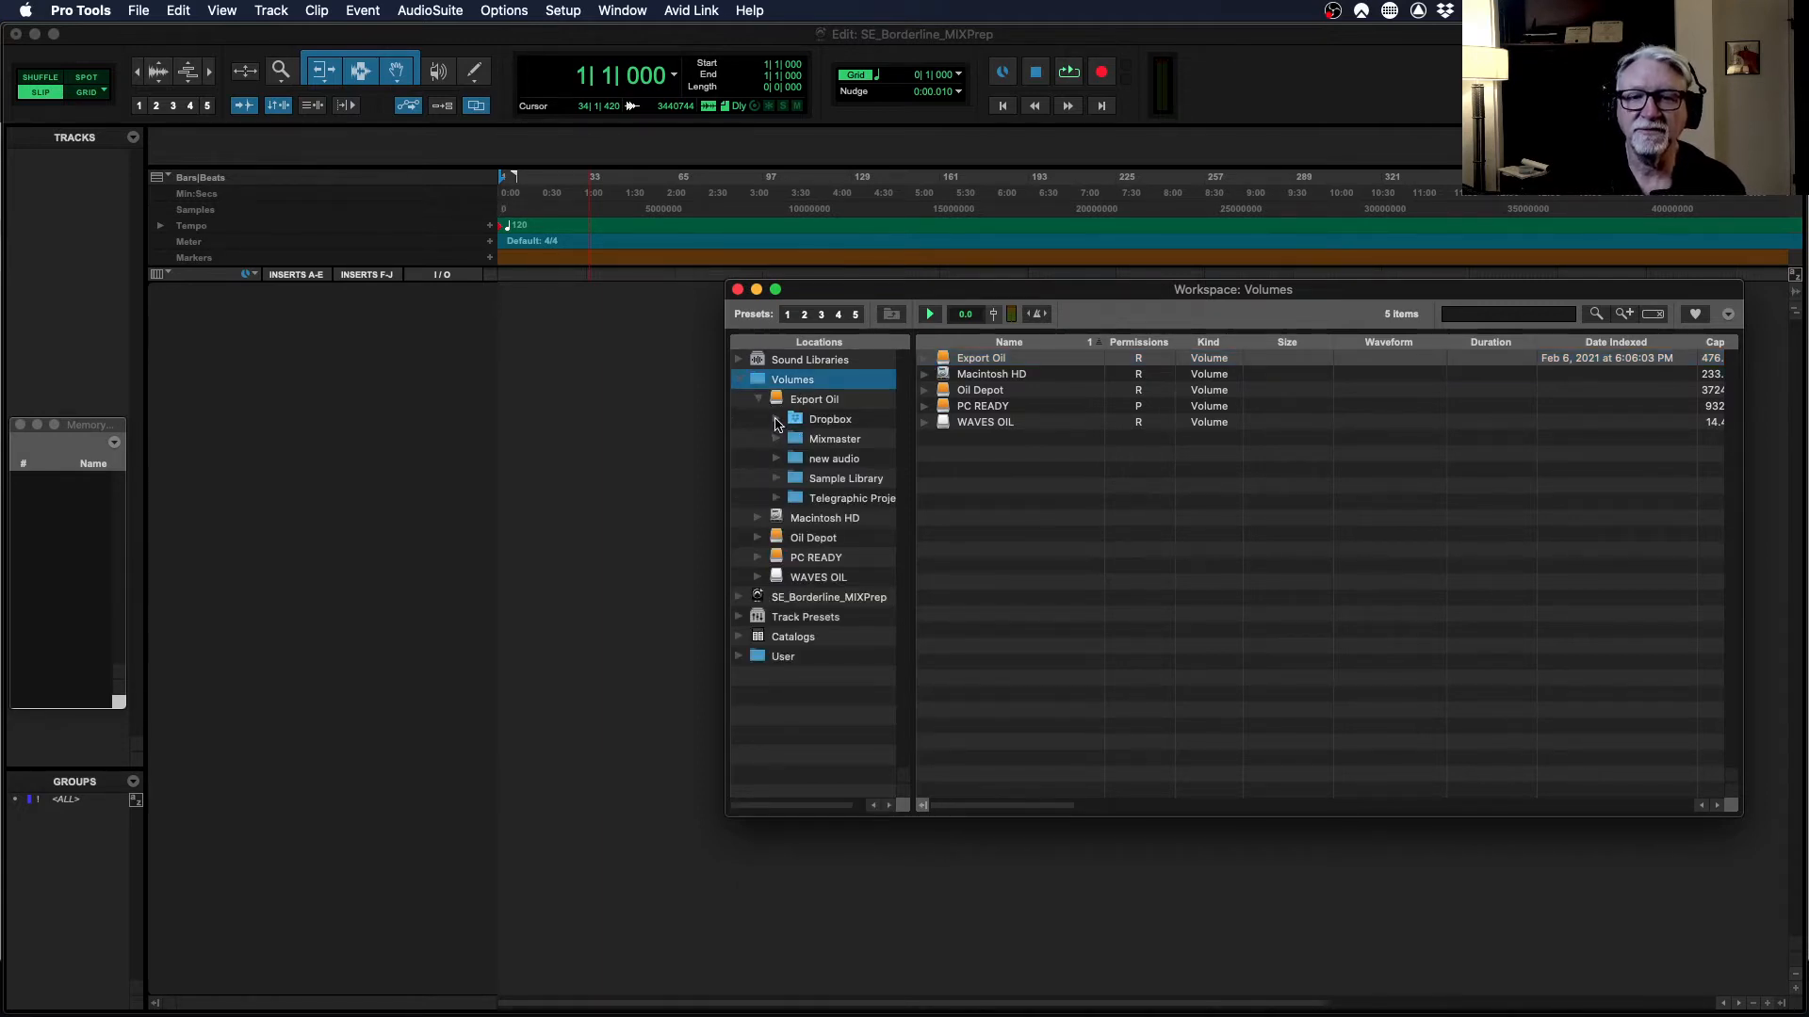
left_click(778, 420)
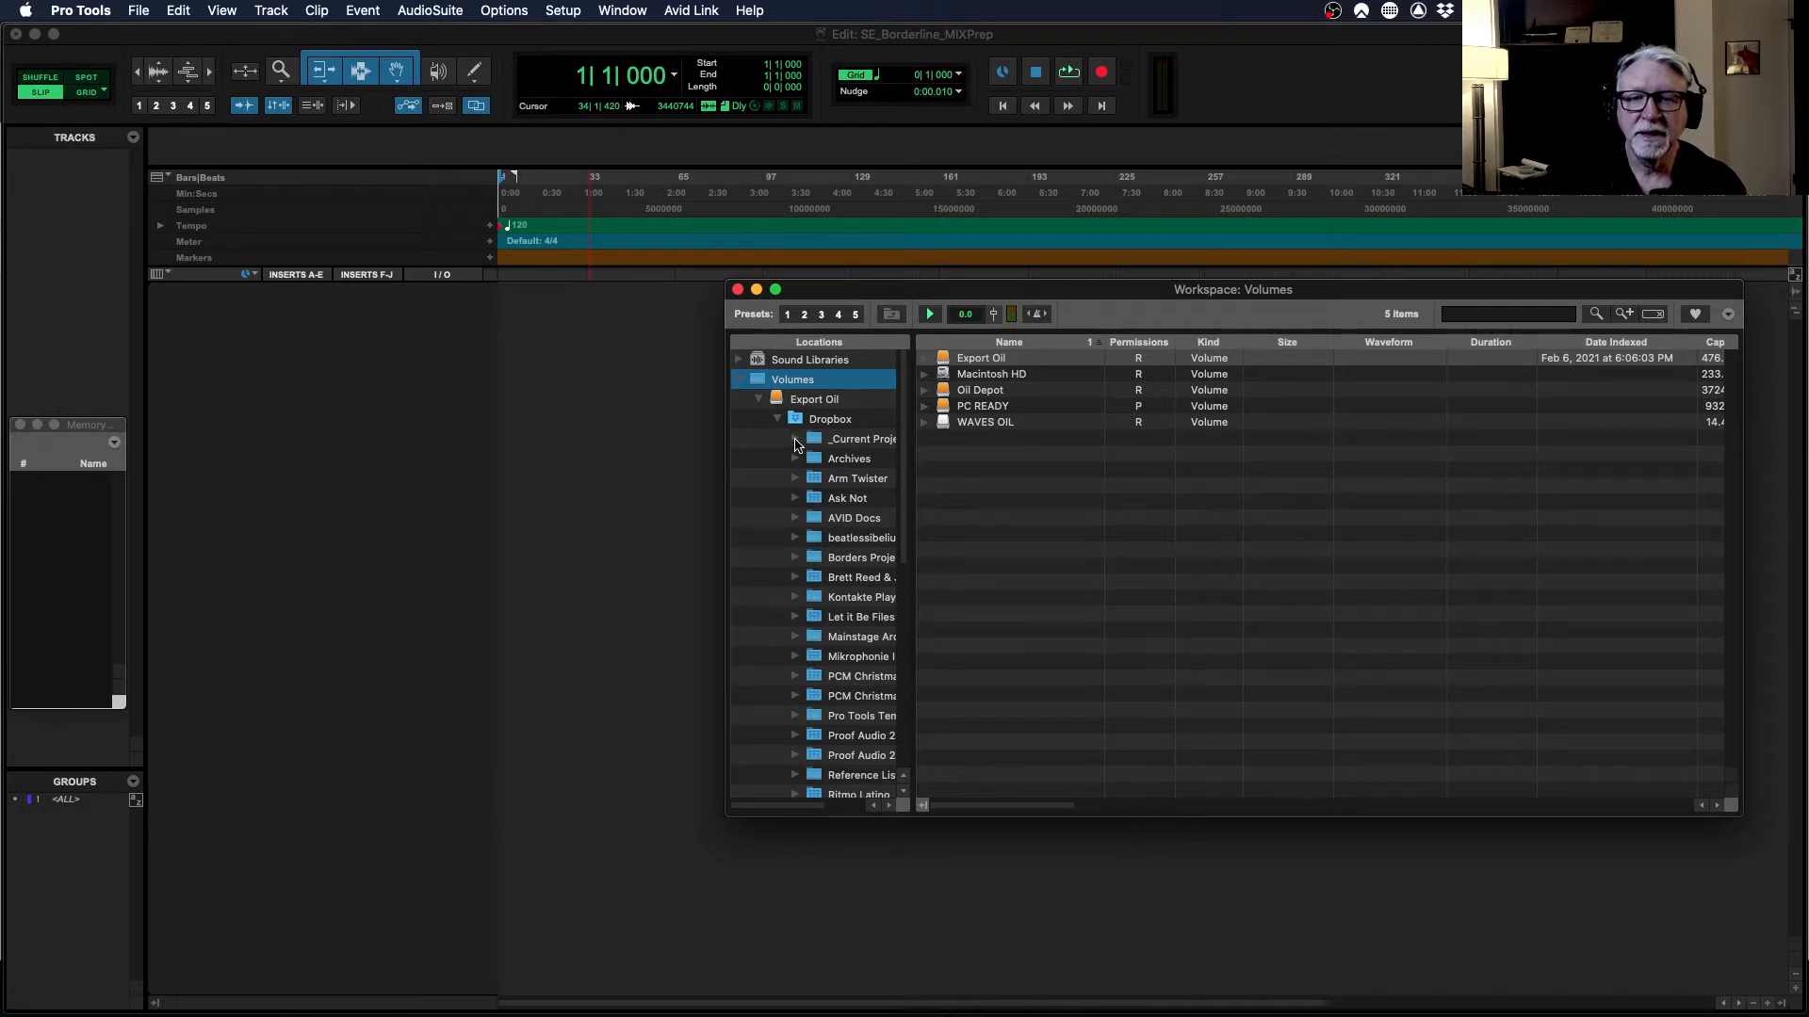
left_click(853, 440)
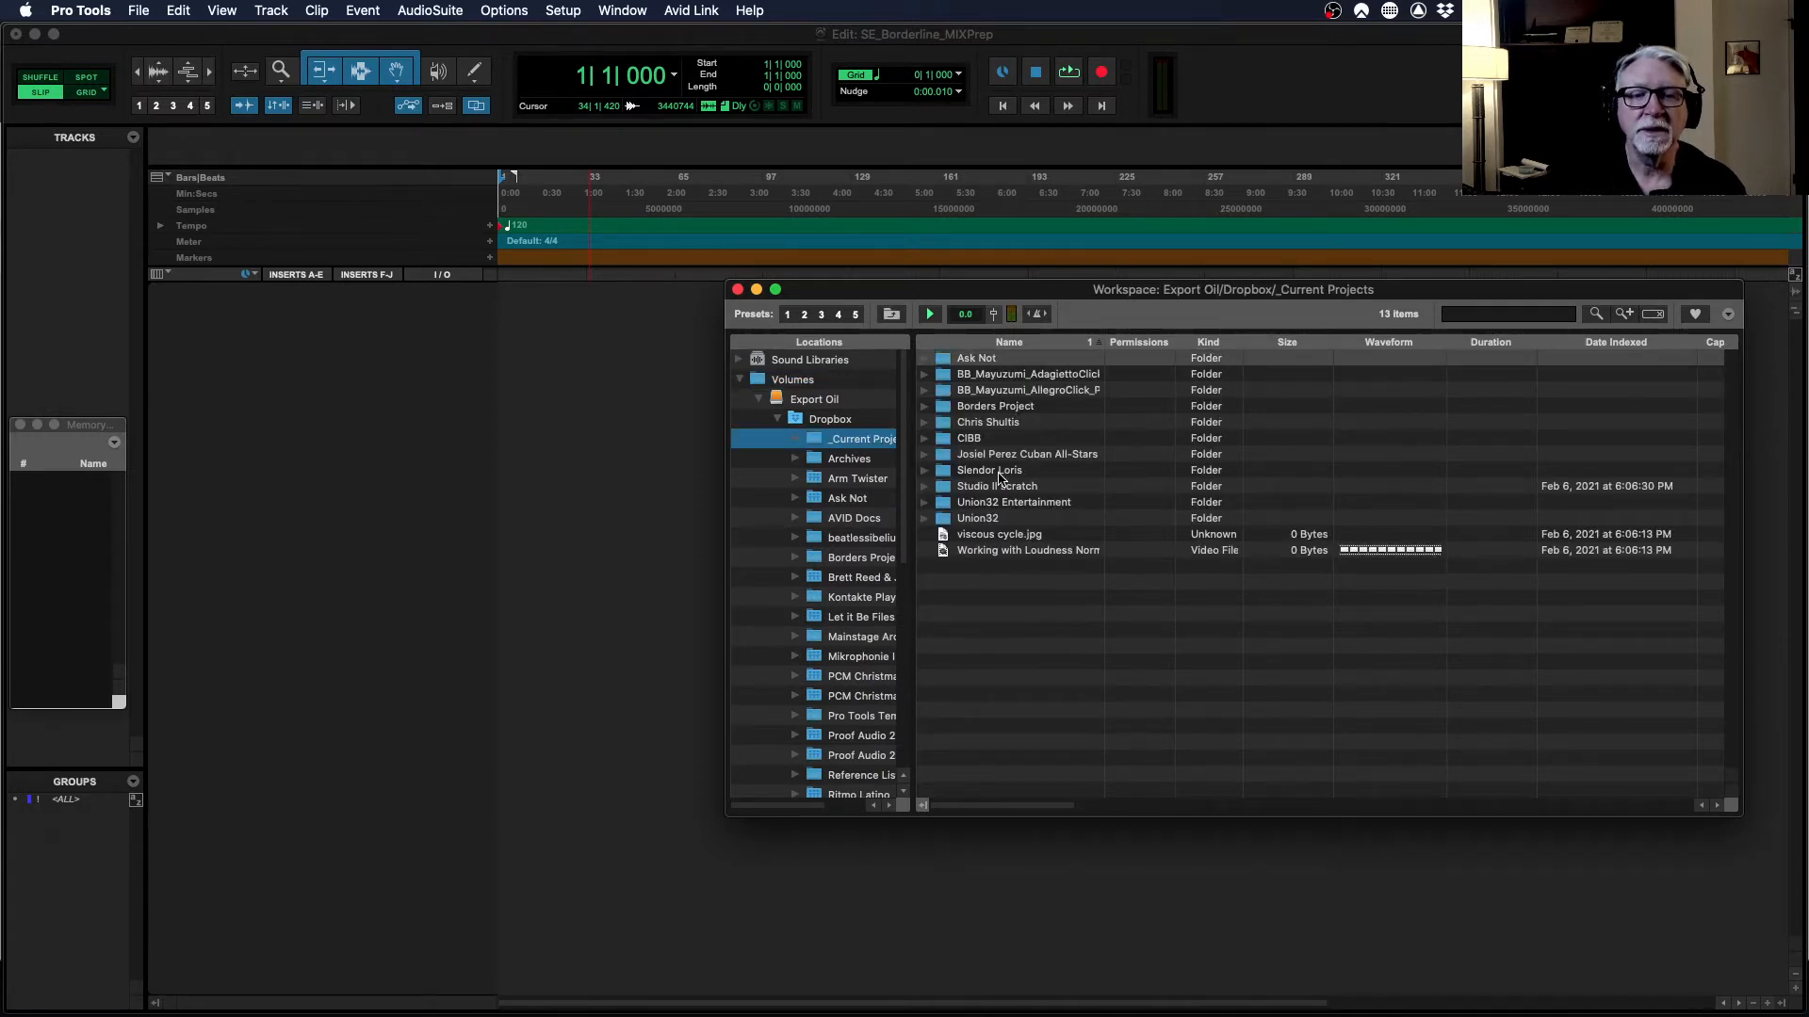
double_click(987, 488)
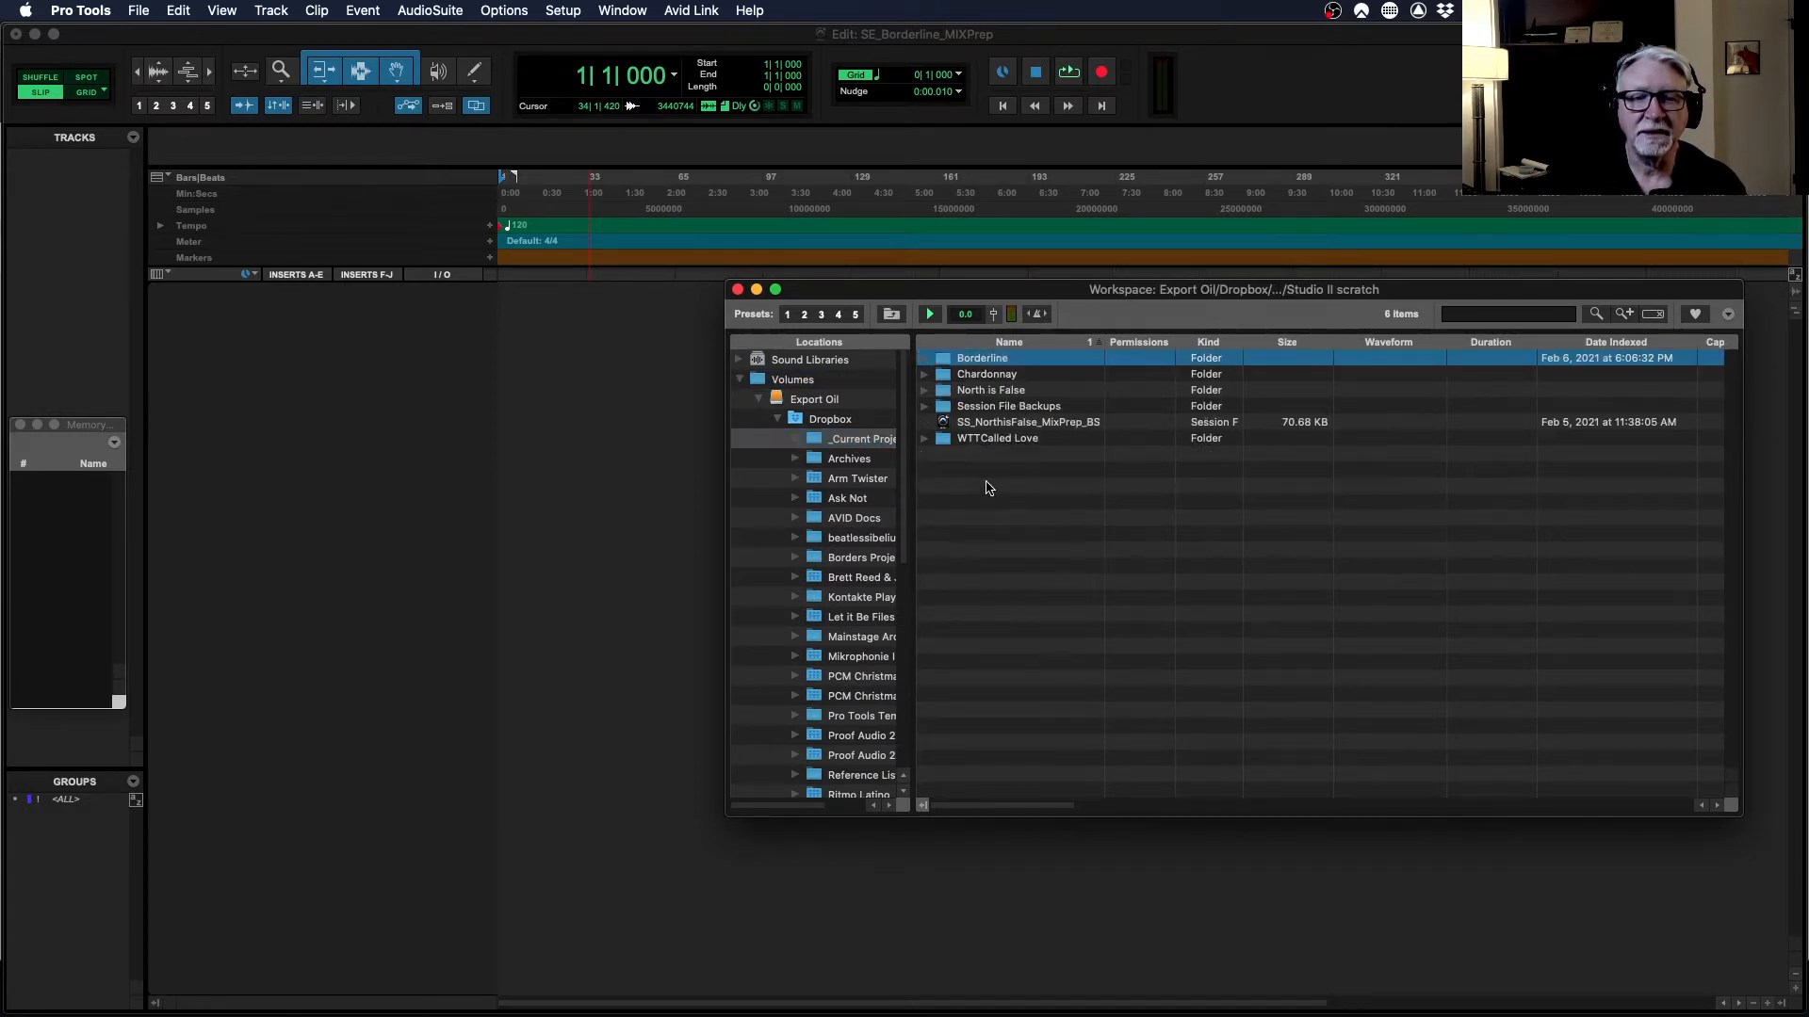
left_click(924, 359)
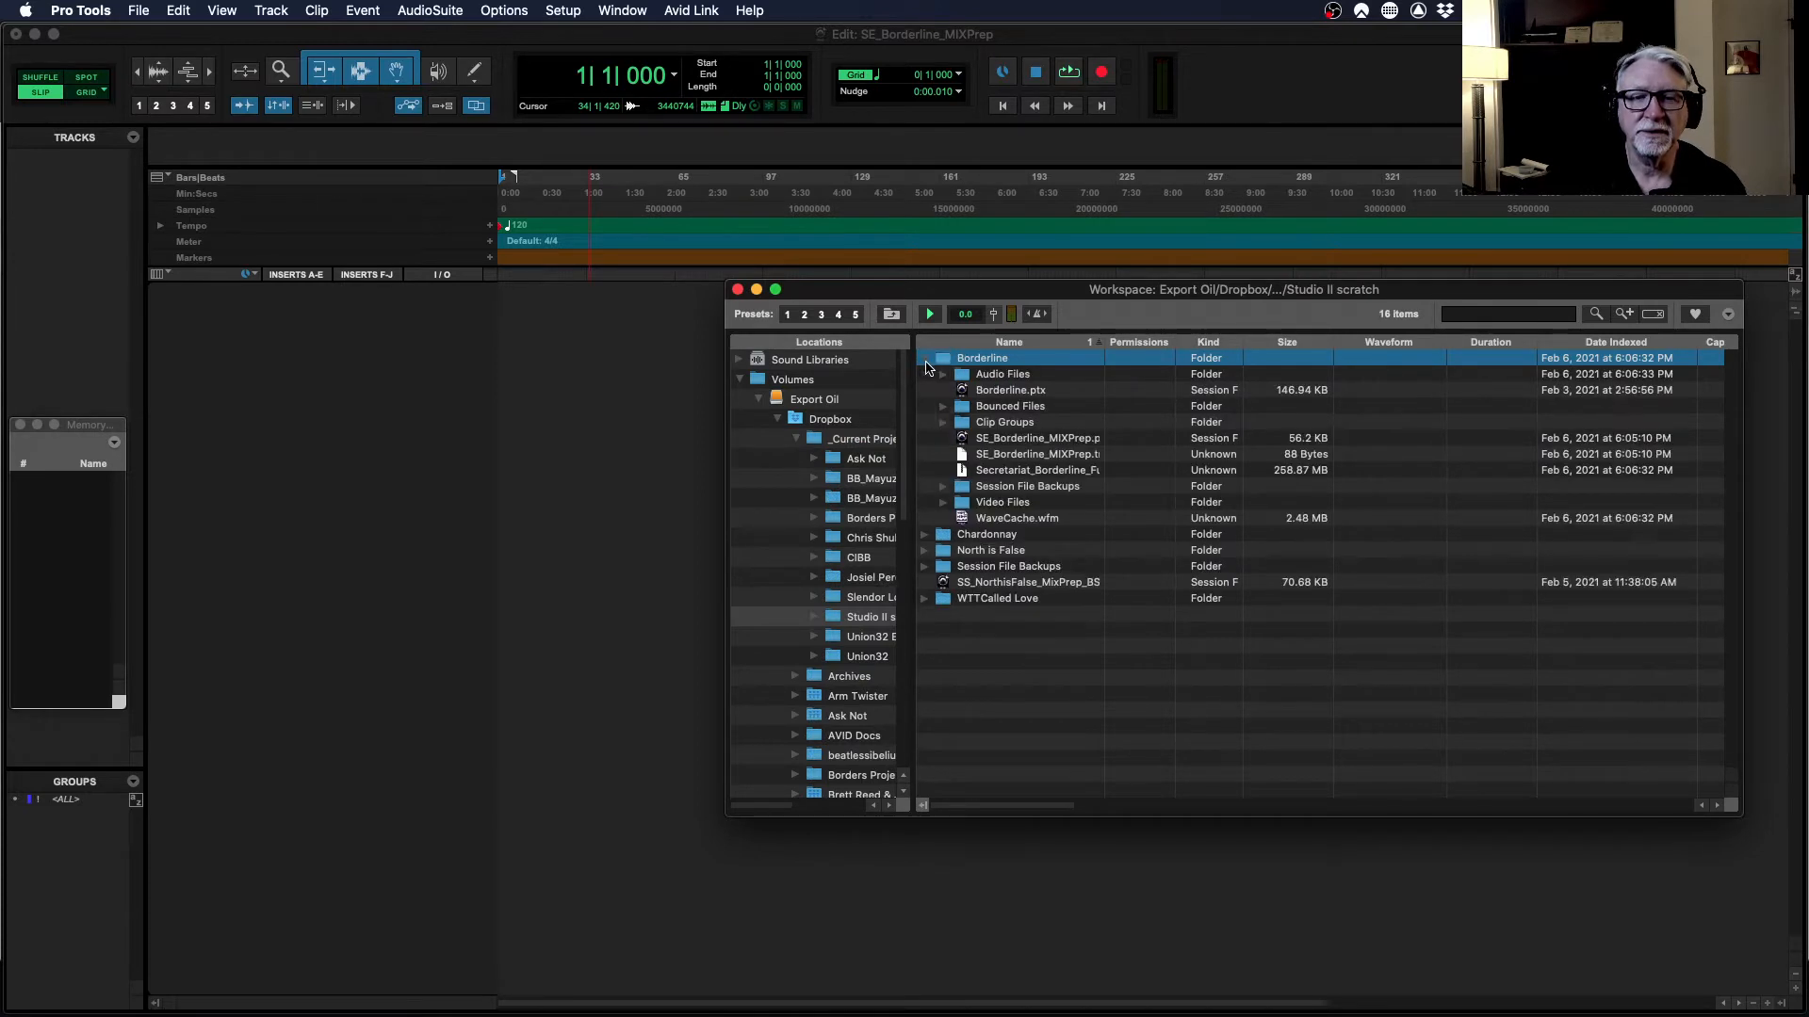
left_click(943, 374)
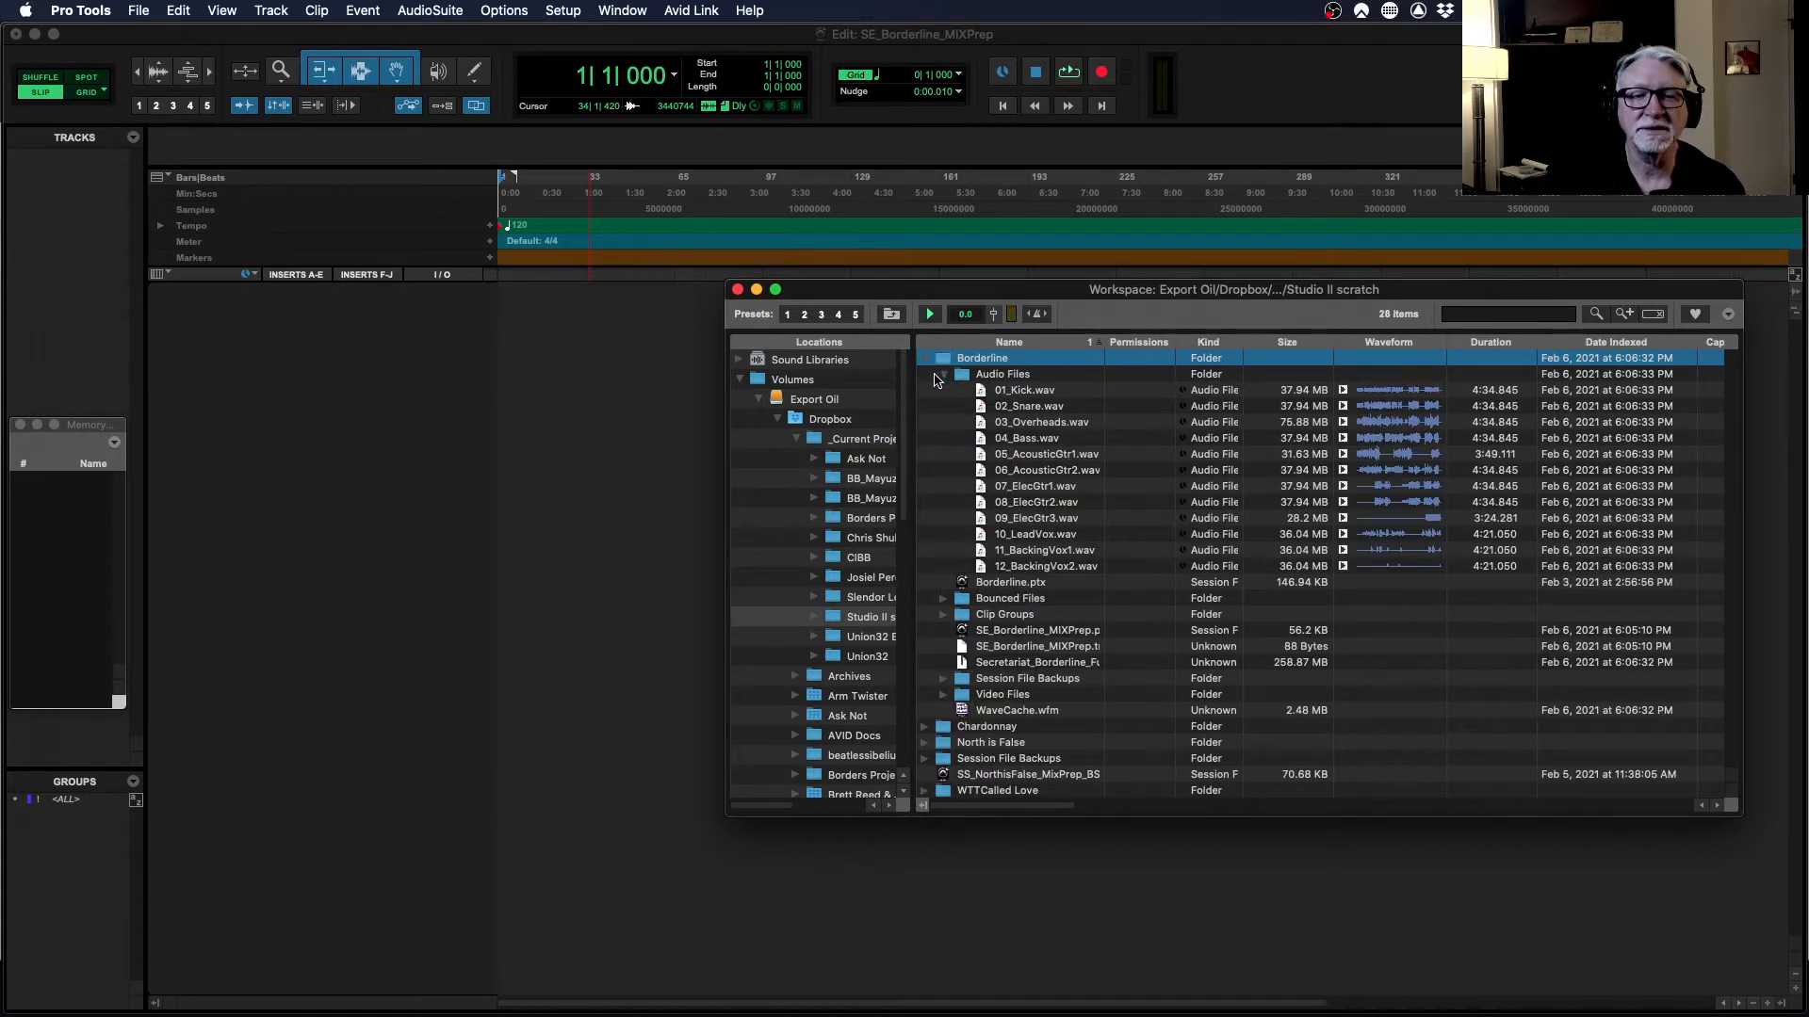
- Import all the WAV files from 01_Kick.wav through 12_BackingVox2.wav into the session as new audio tracks
left_click(1019, 391)
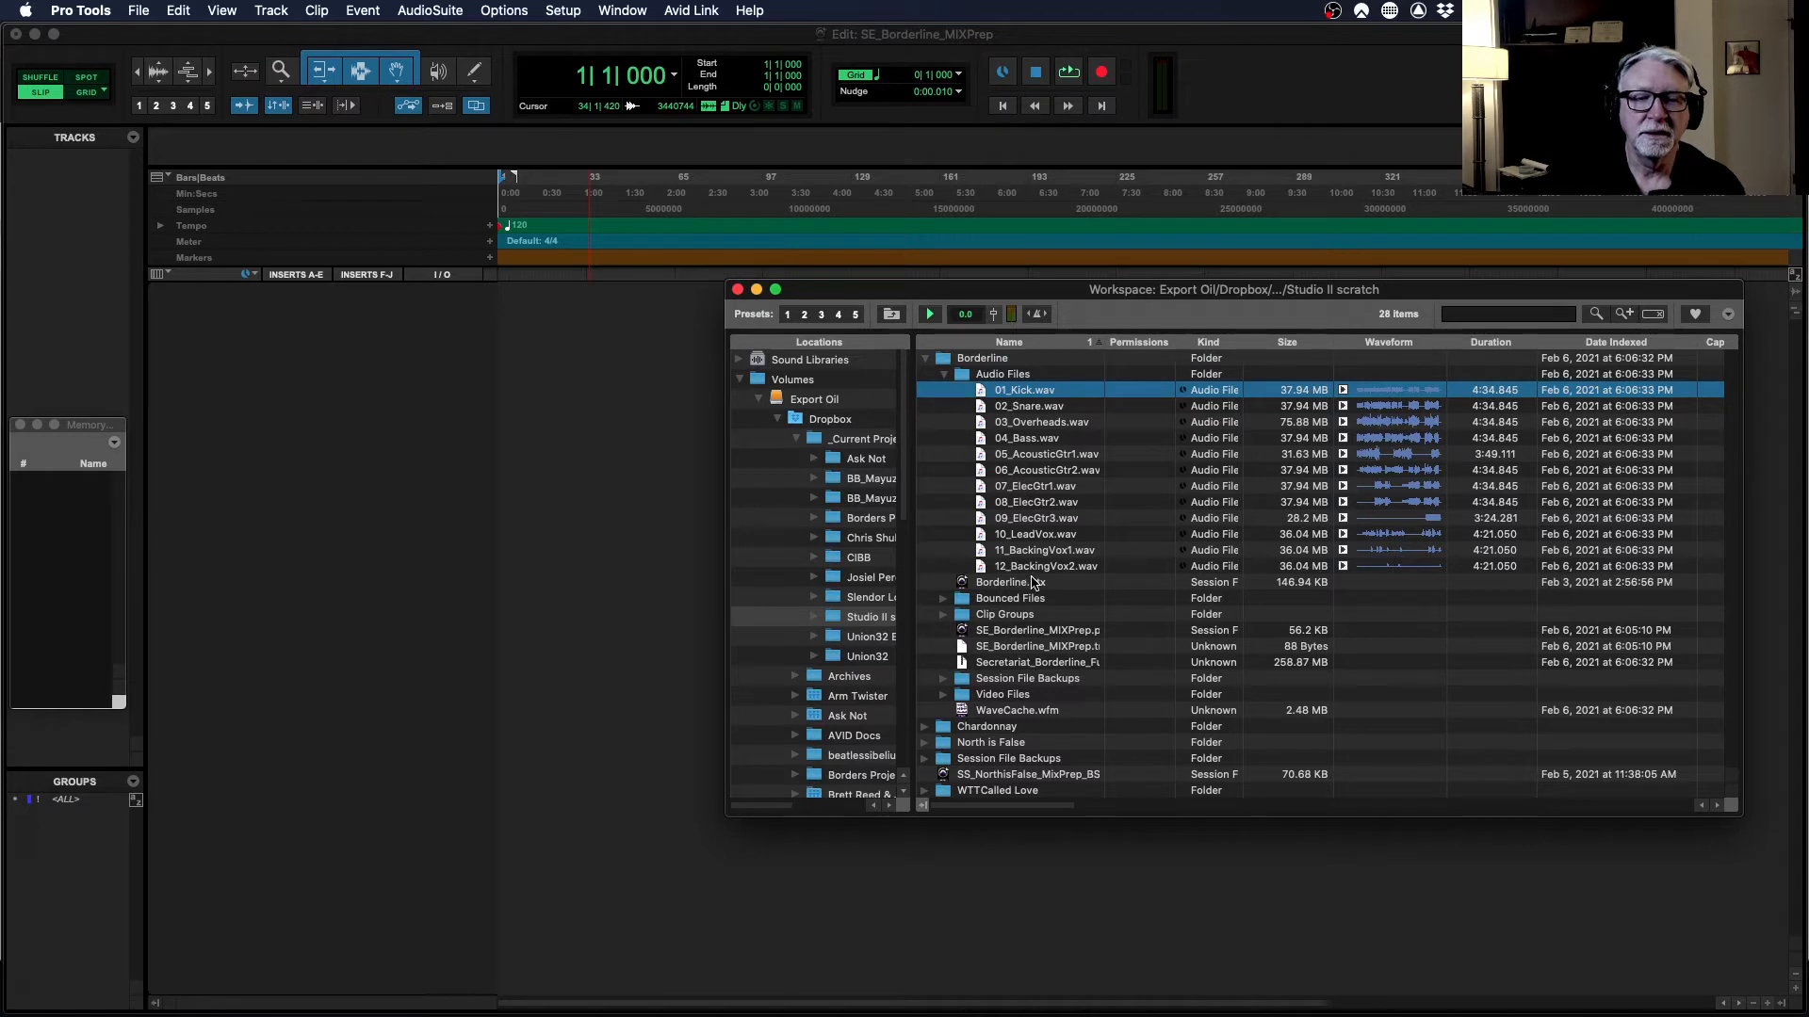
left_click(1035, 567, "shift")
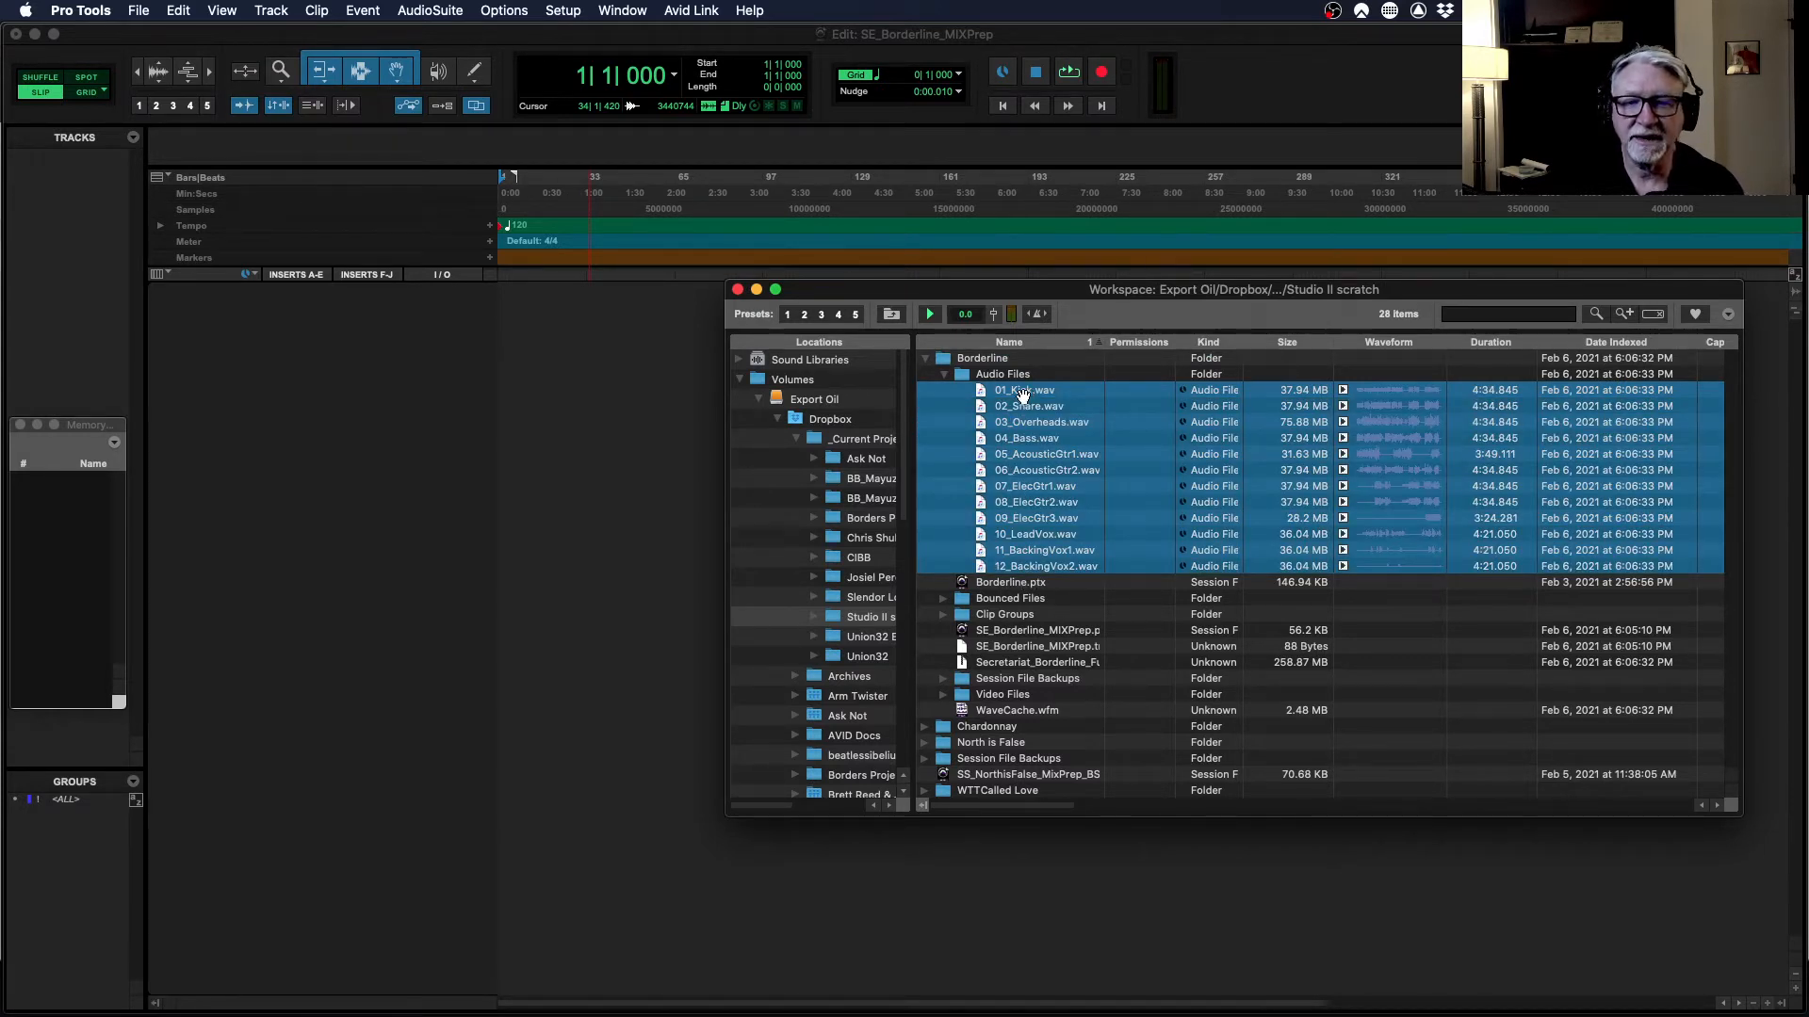
left_click_drag(762, 405, 497, 403)
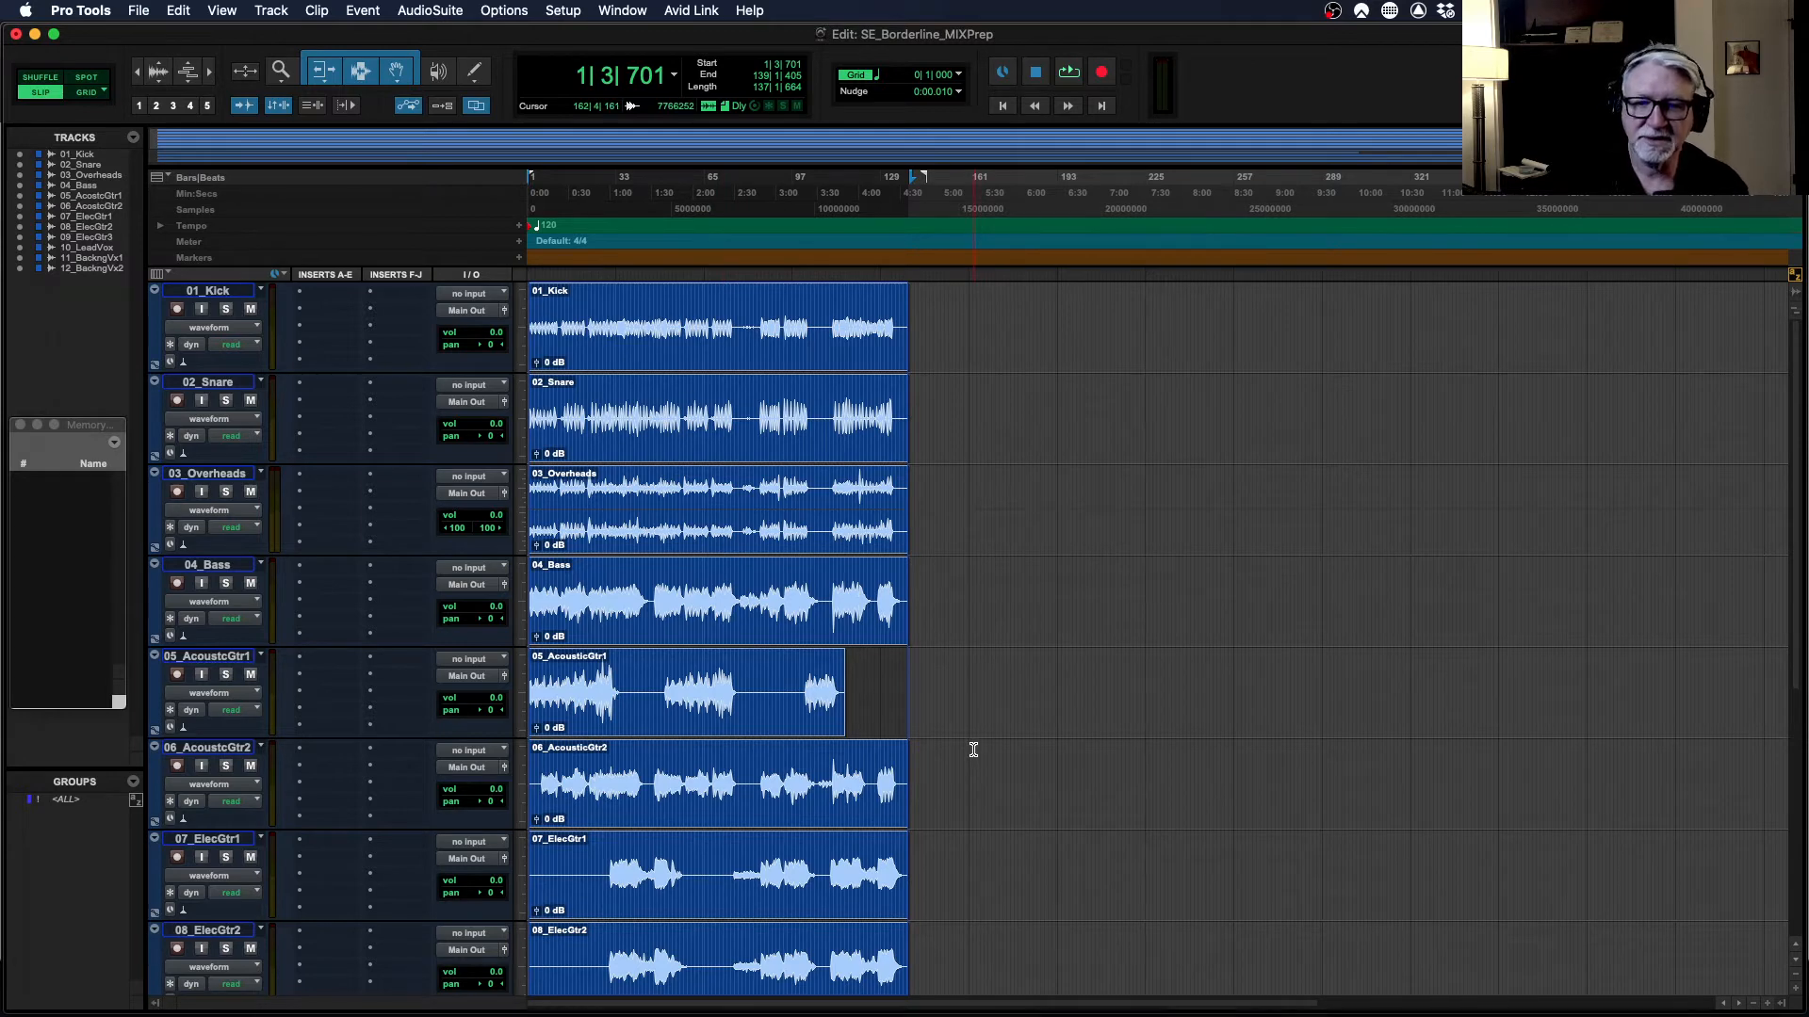
key("t")
scroll(913, 803, "down", 5)
scroll(913, 803, "up", 5)
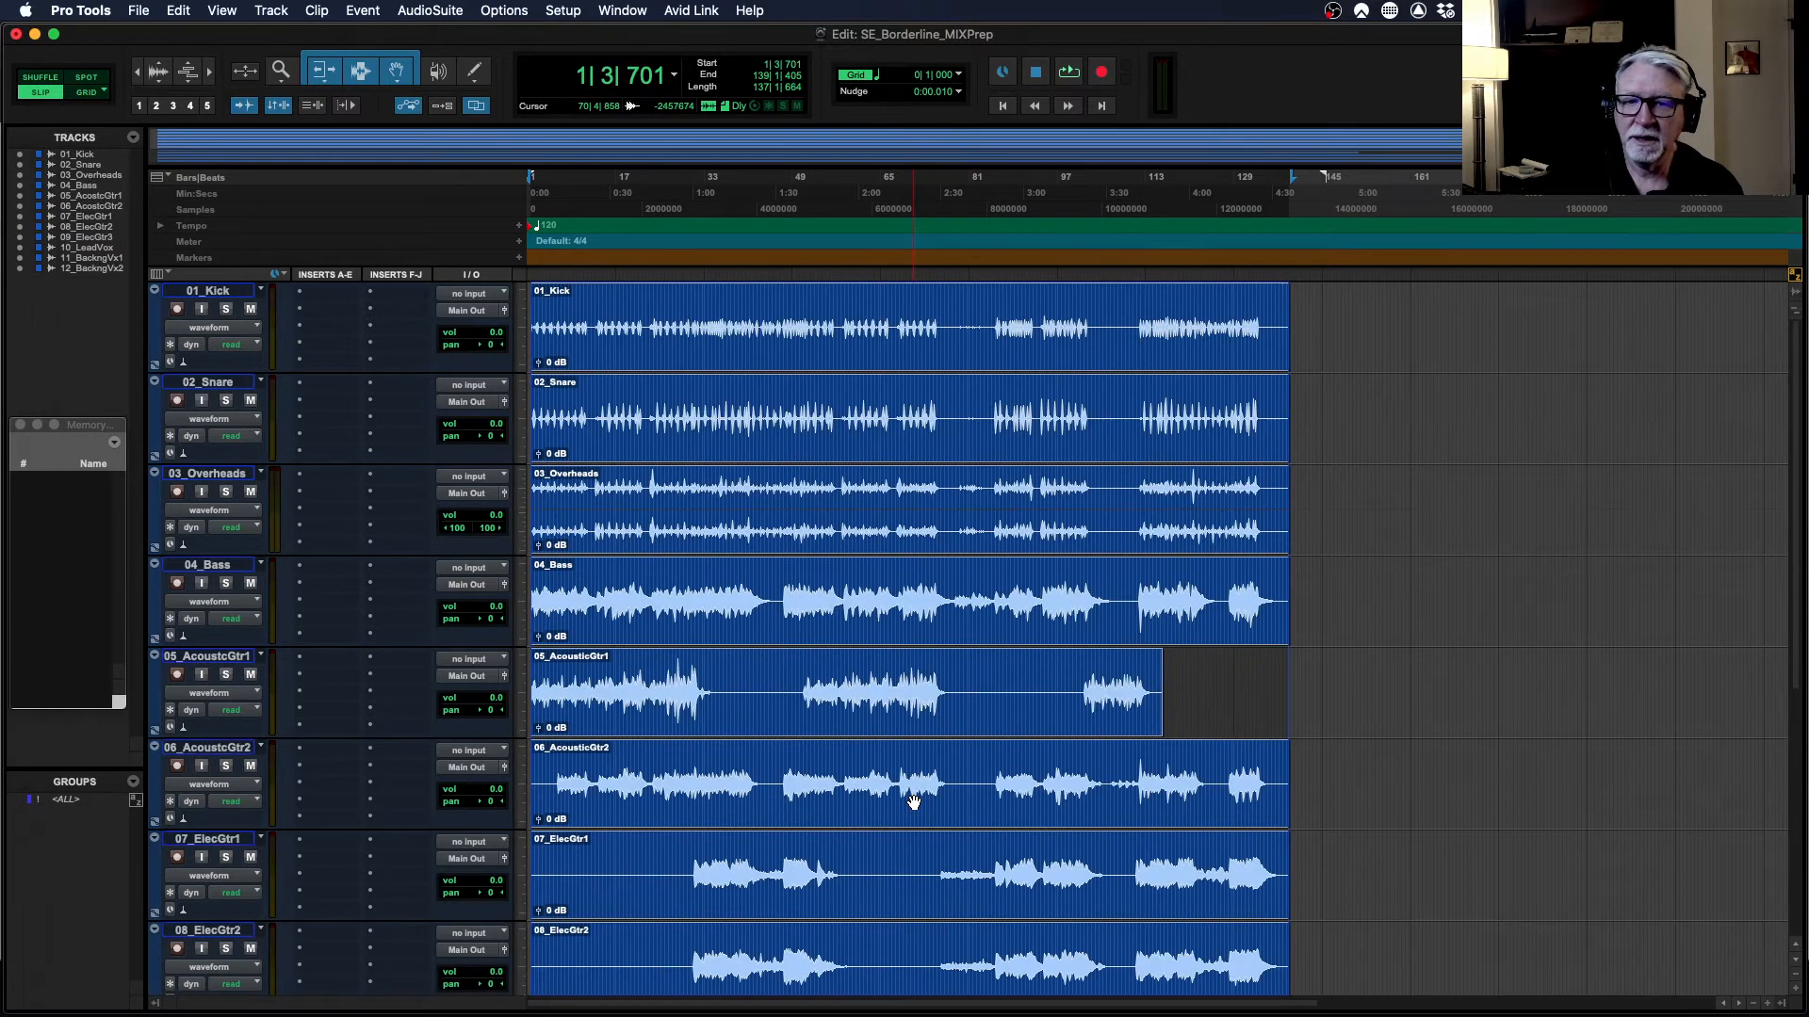
- Open the Import Audio dialog, move it off the track list, and expand Borderline's Audio Files folder
left_click(138, 11)
mouse_move(159, 307)
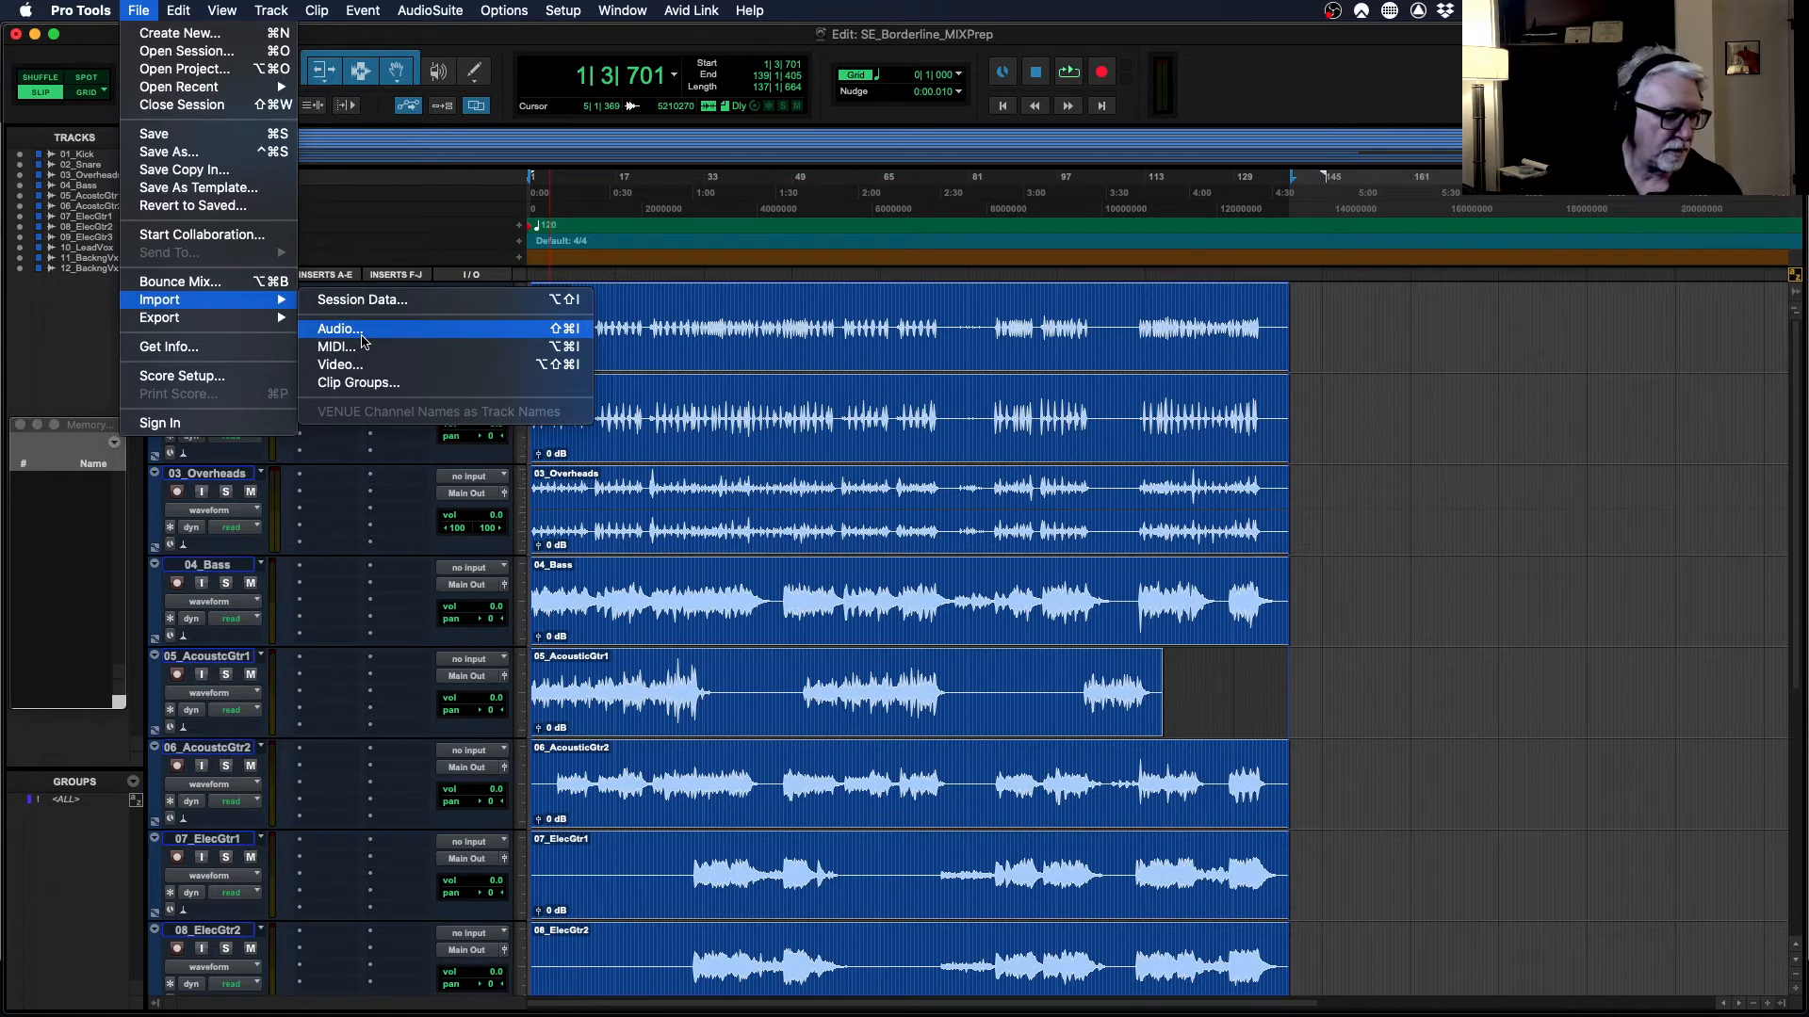
left_click(363, 341)
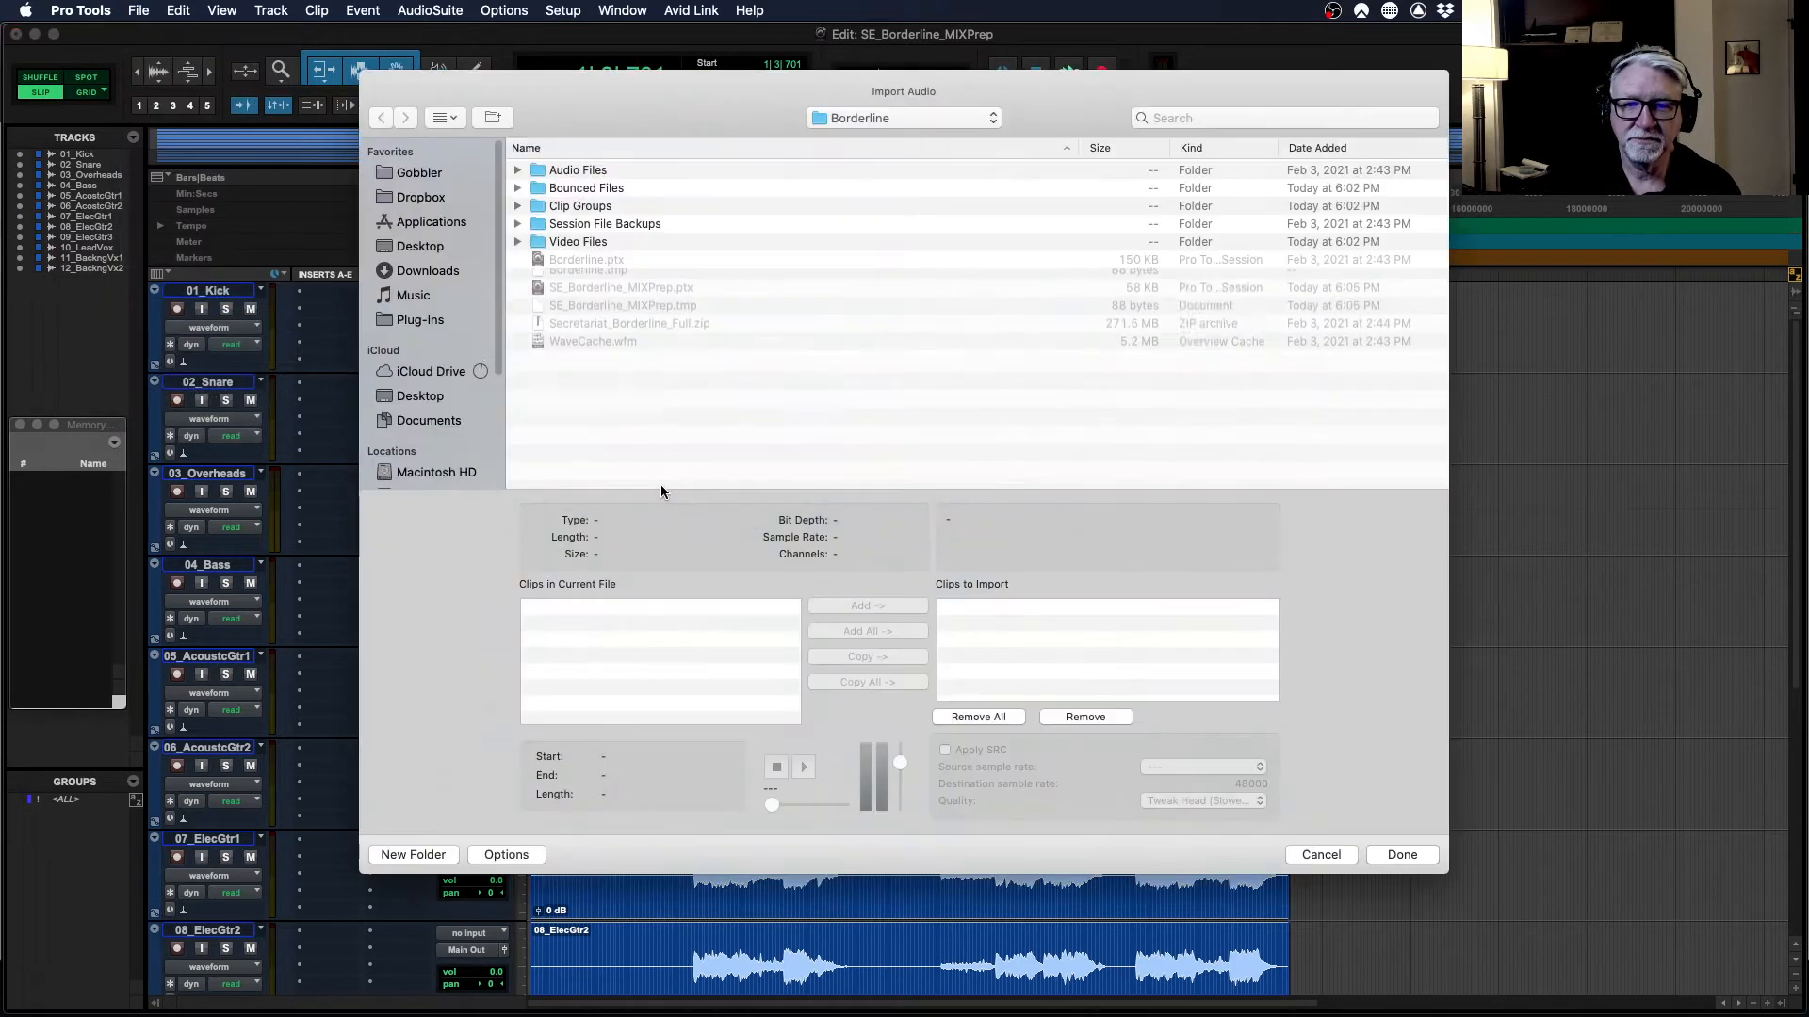
left_click_drag(1040, 79, 1292, 118)
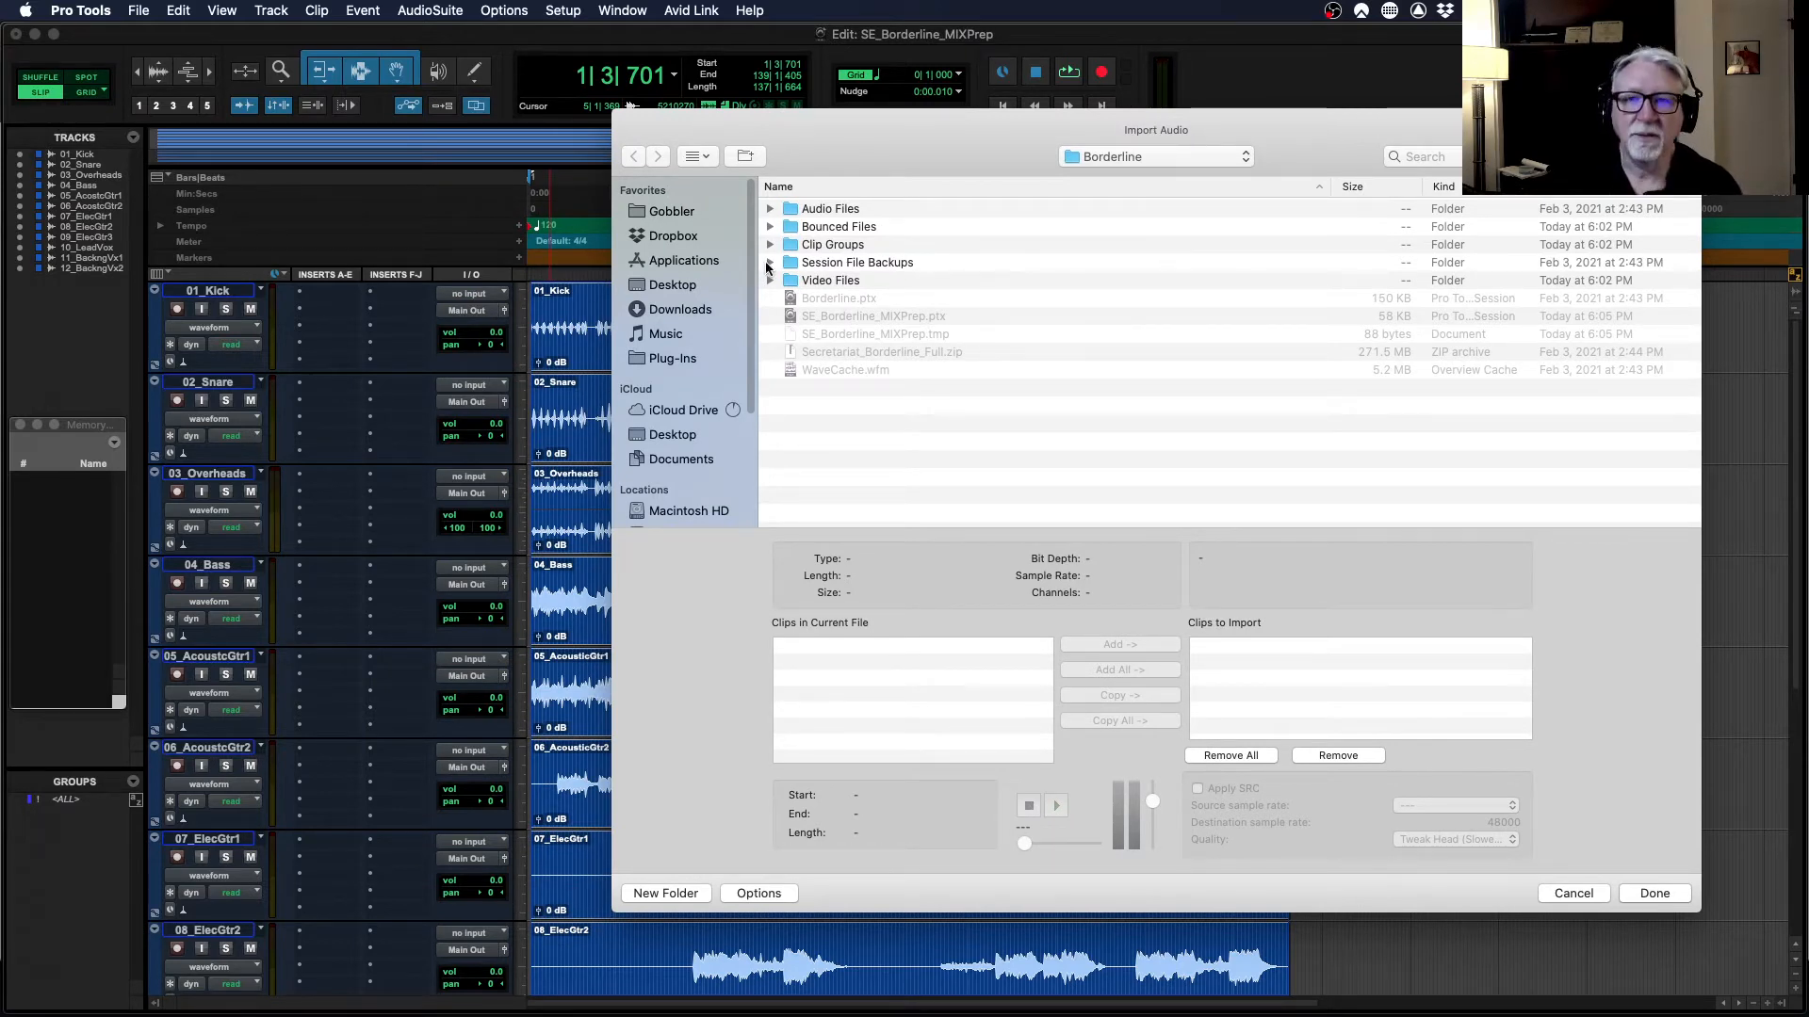
left_click(769, 209)
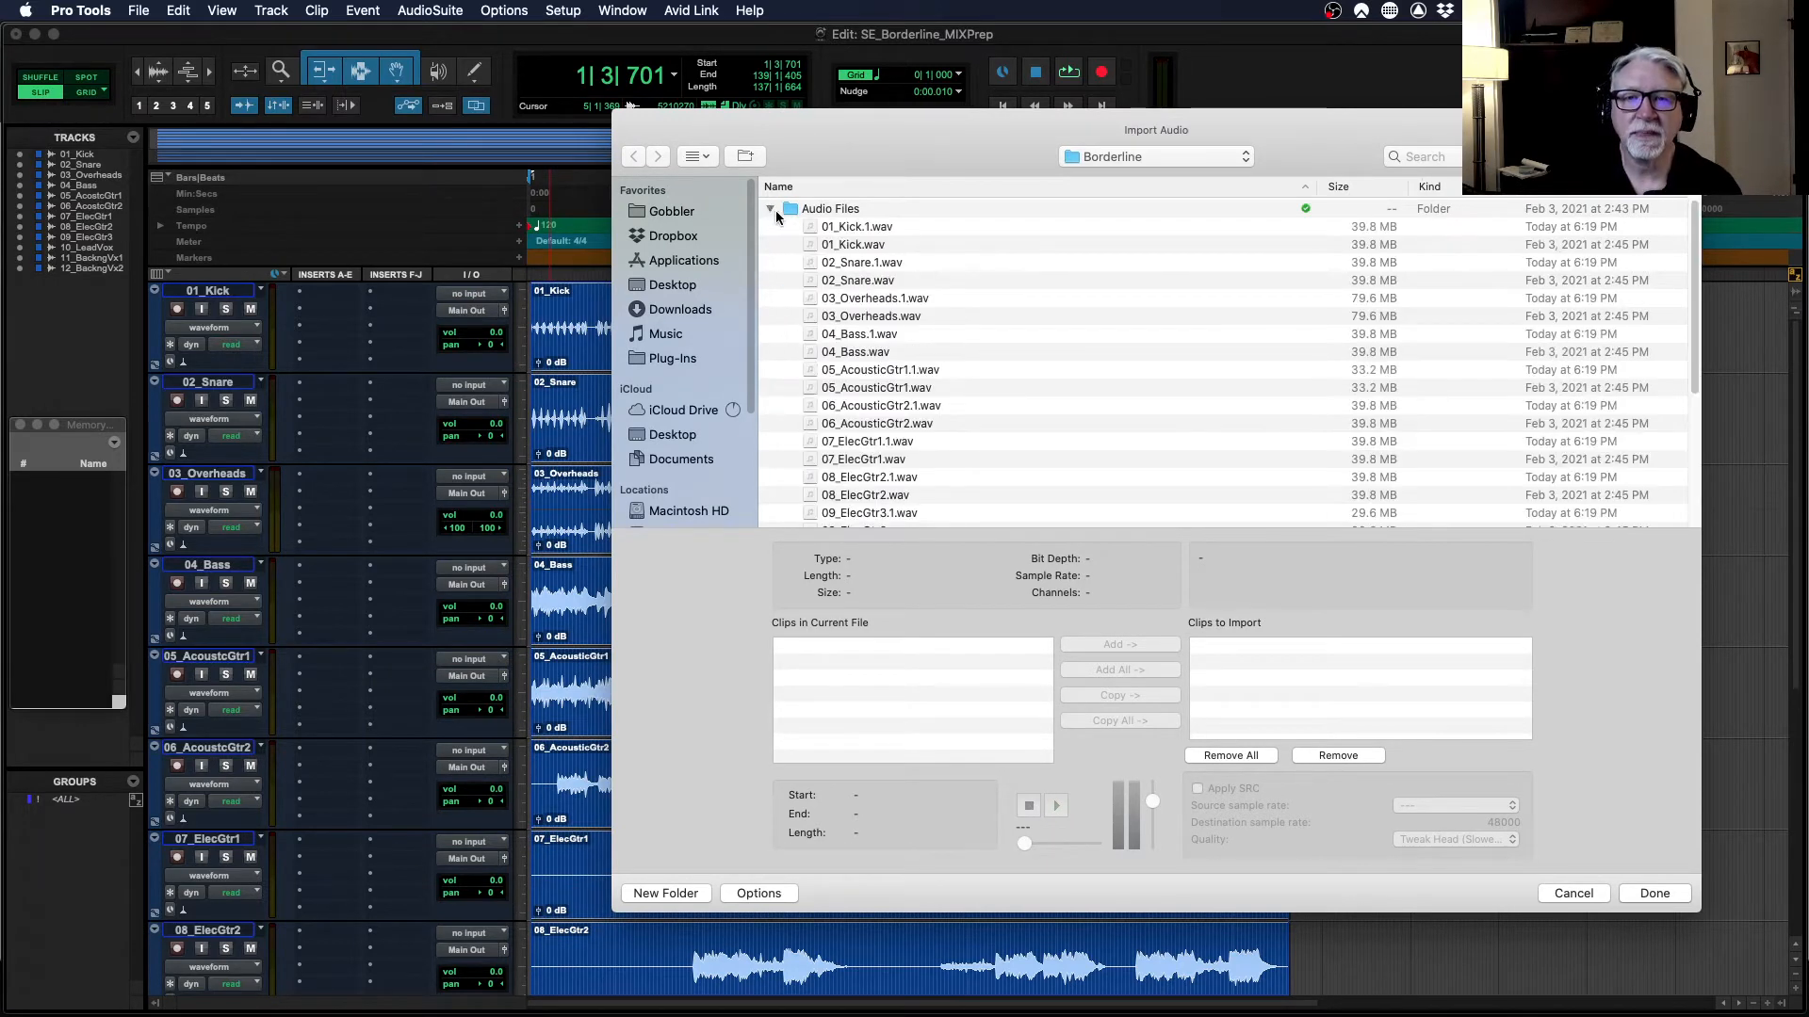
- Add all files from 01_Kick.1.wav through 12_BackingVox2.wav to the clips to import and cancel the import
left_click(857, 228)
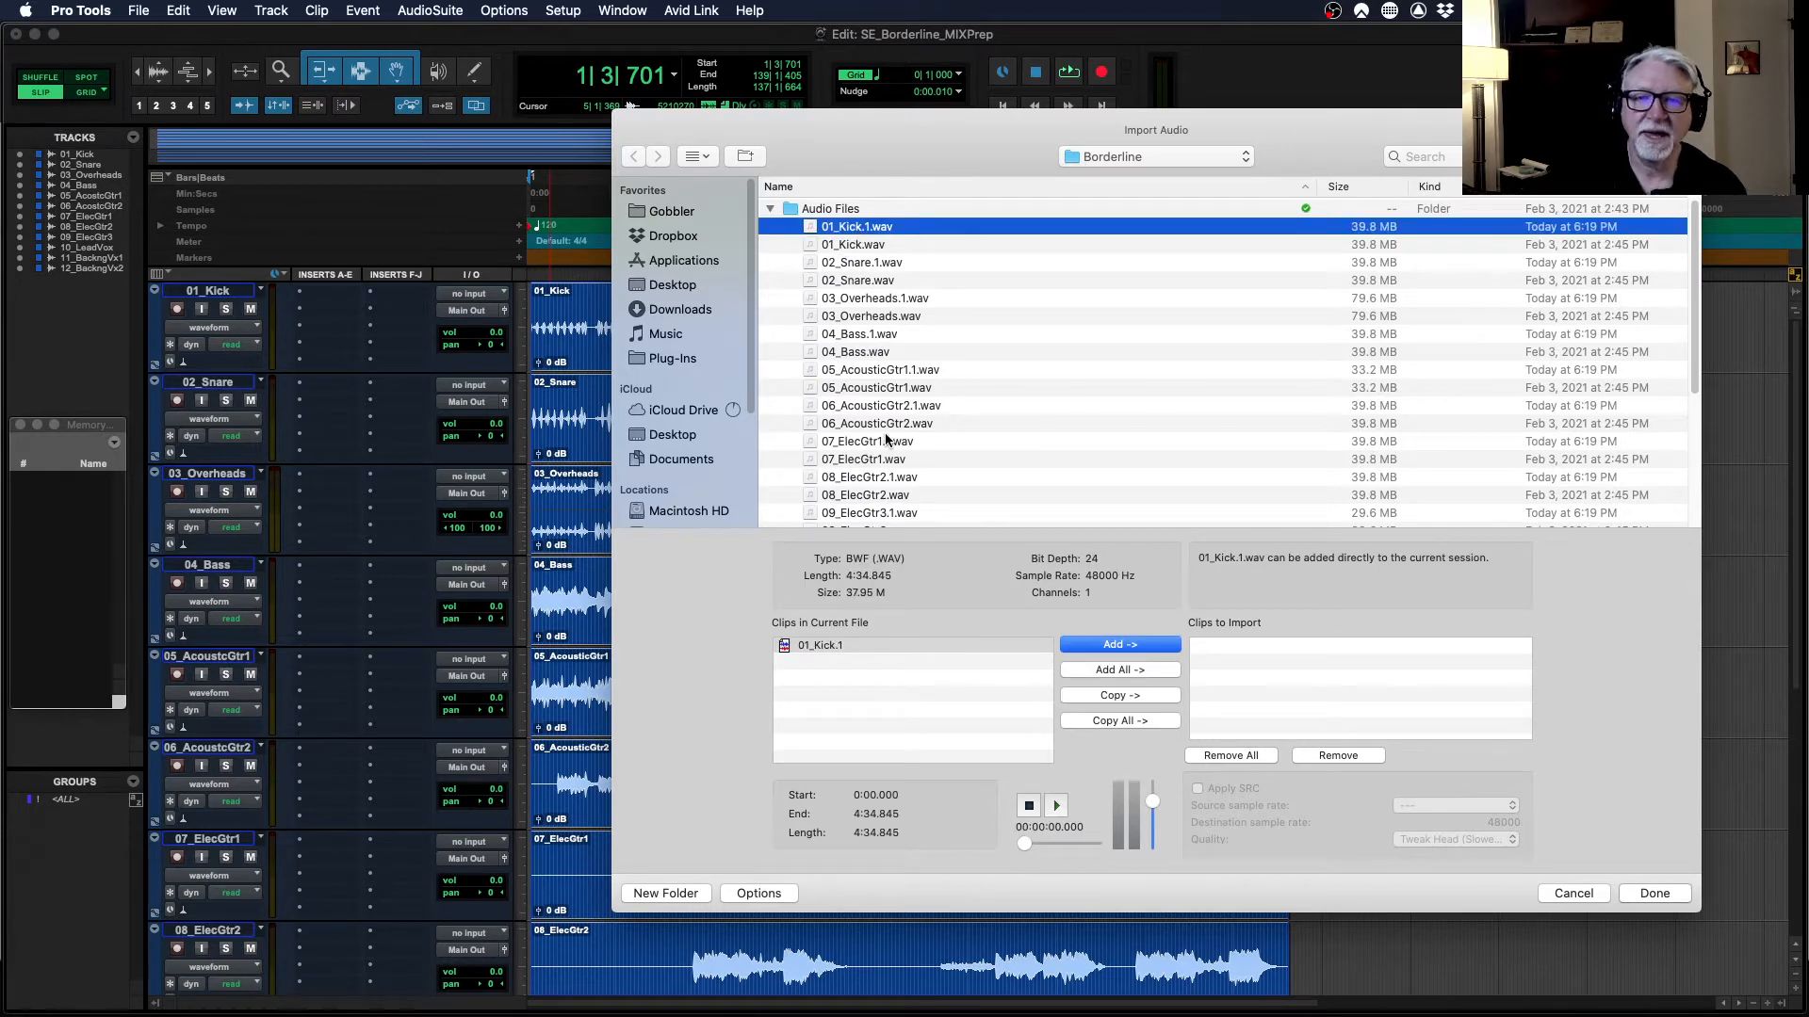
scroll(885, 439, "down", 3)
scroll(885, 439, "down", 3)
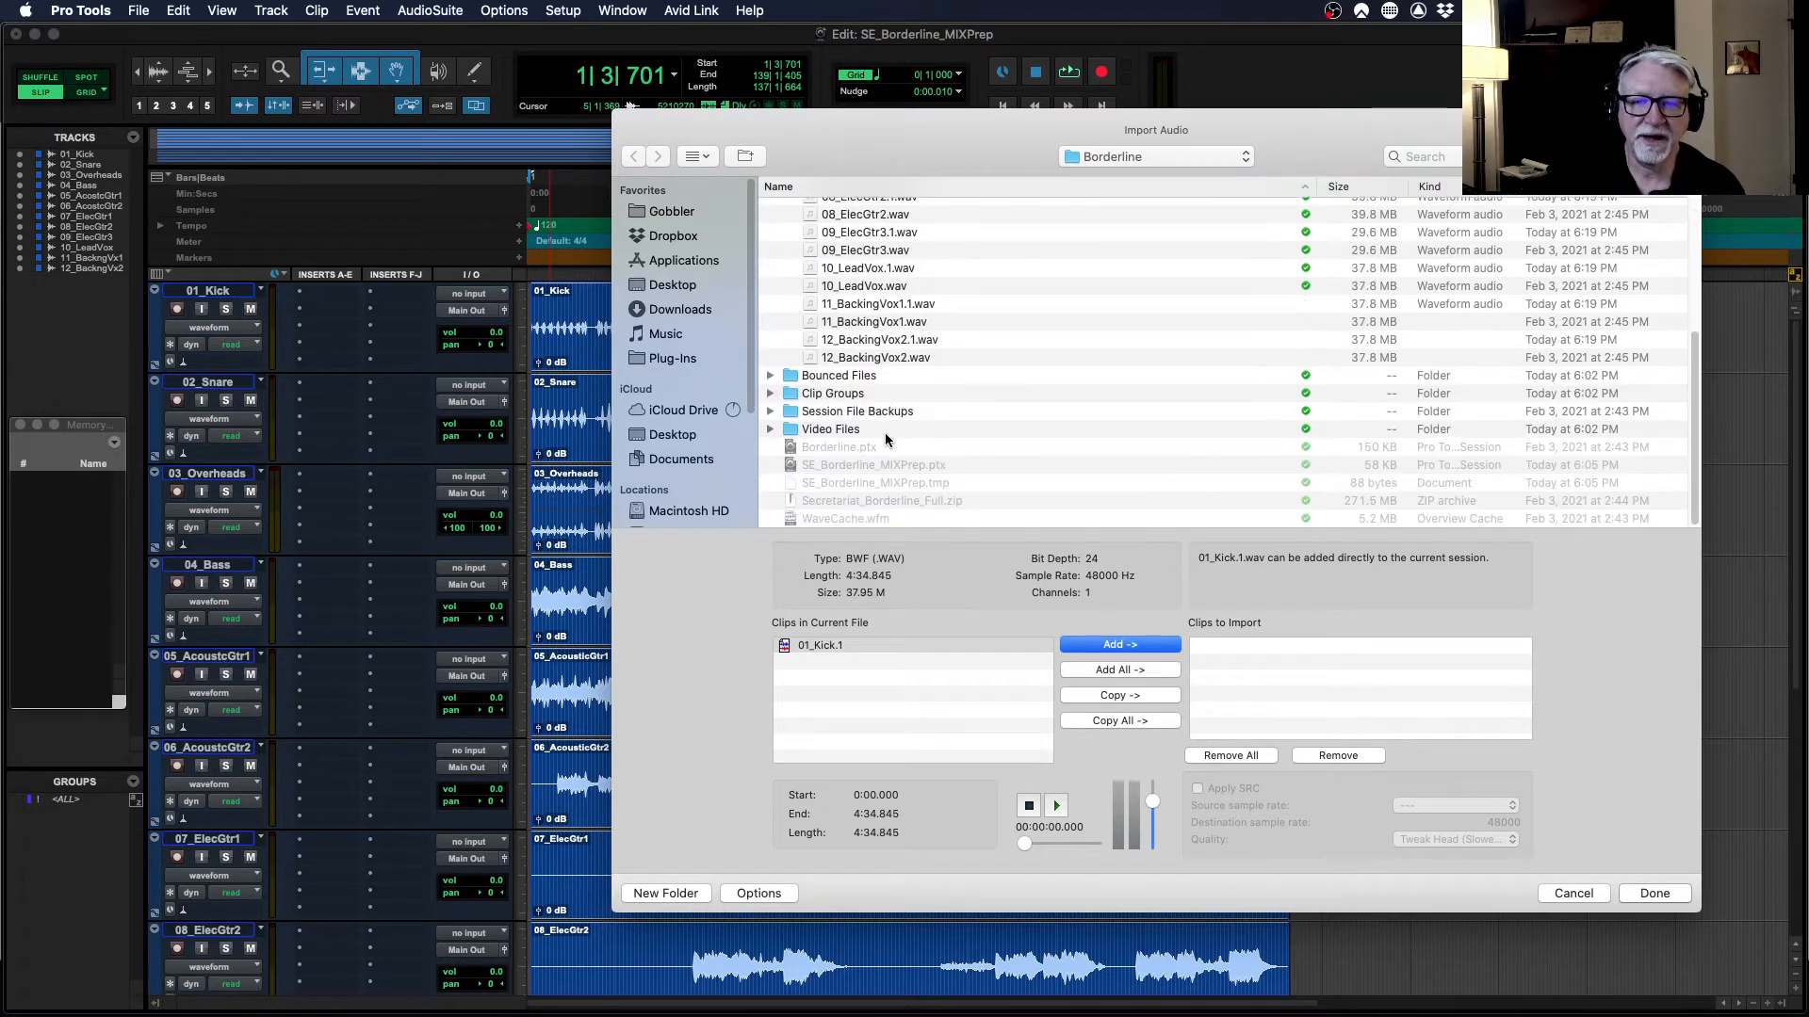
left_click(876, 357, "shift")
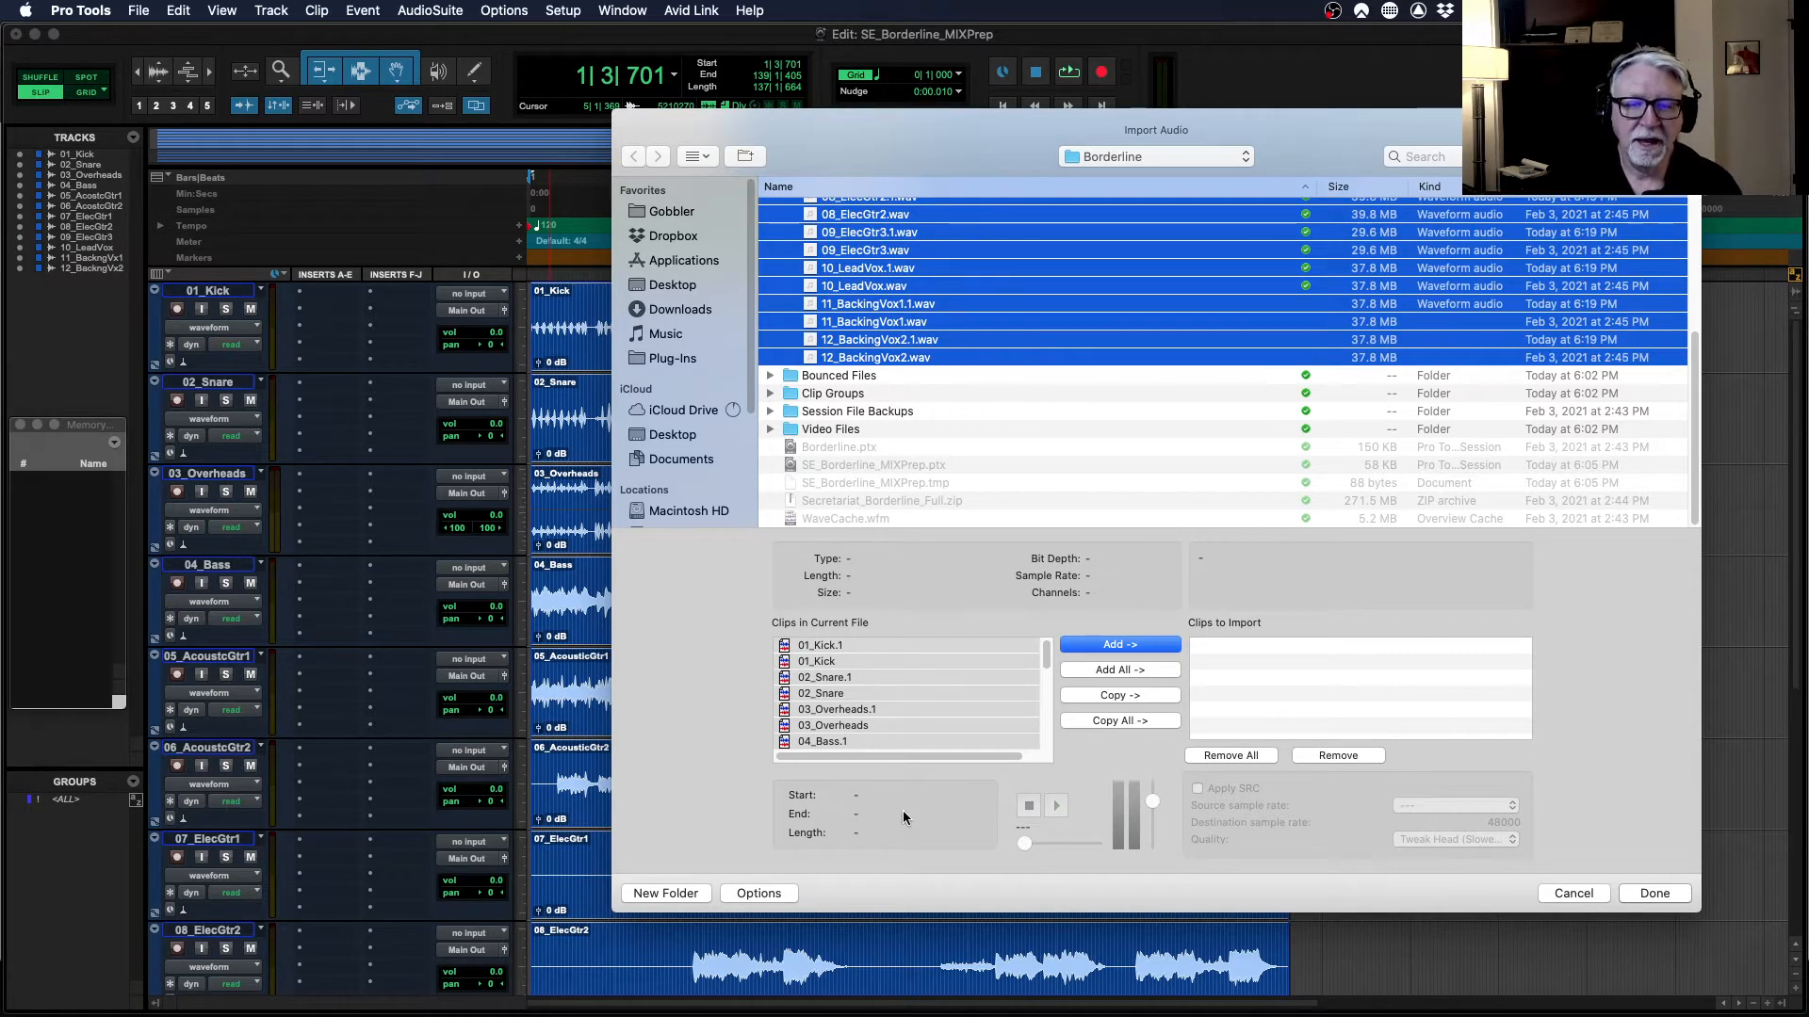
left_click(1118, 647)
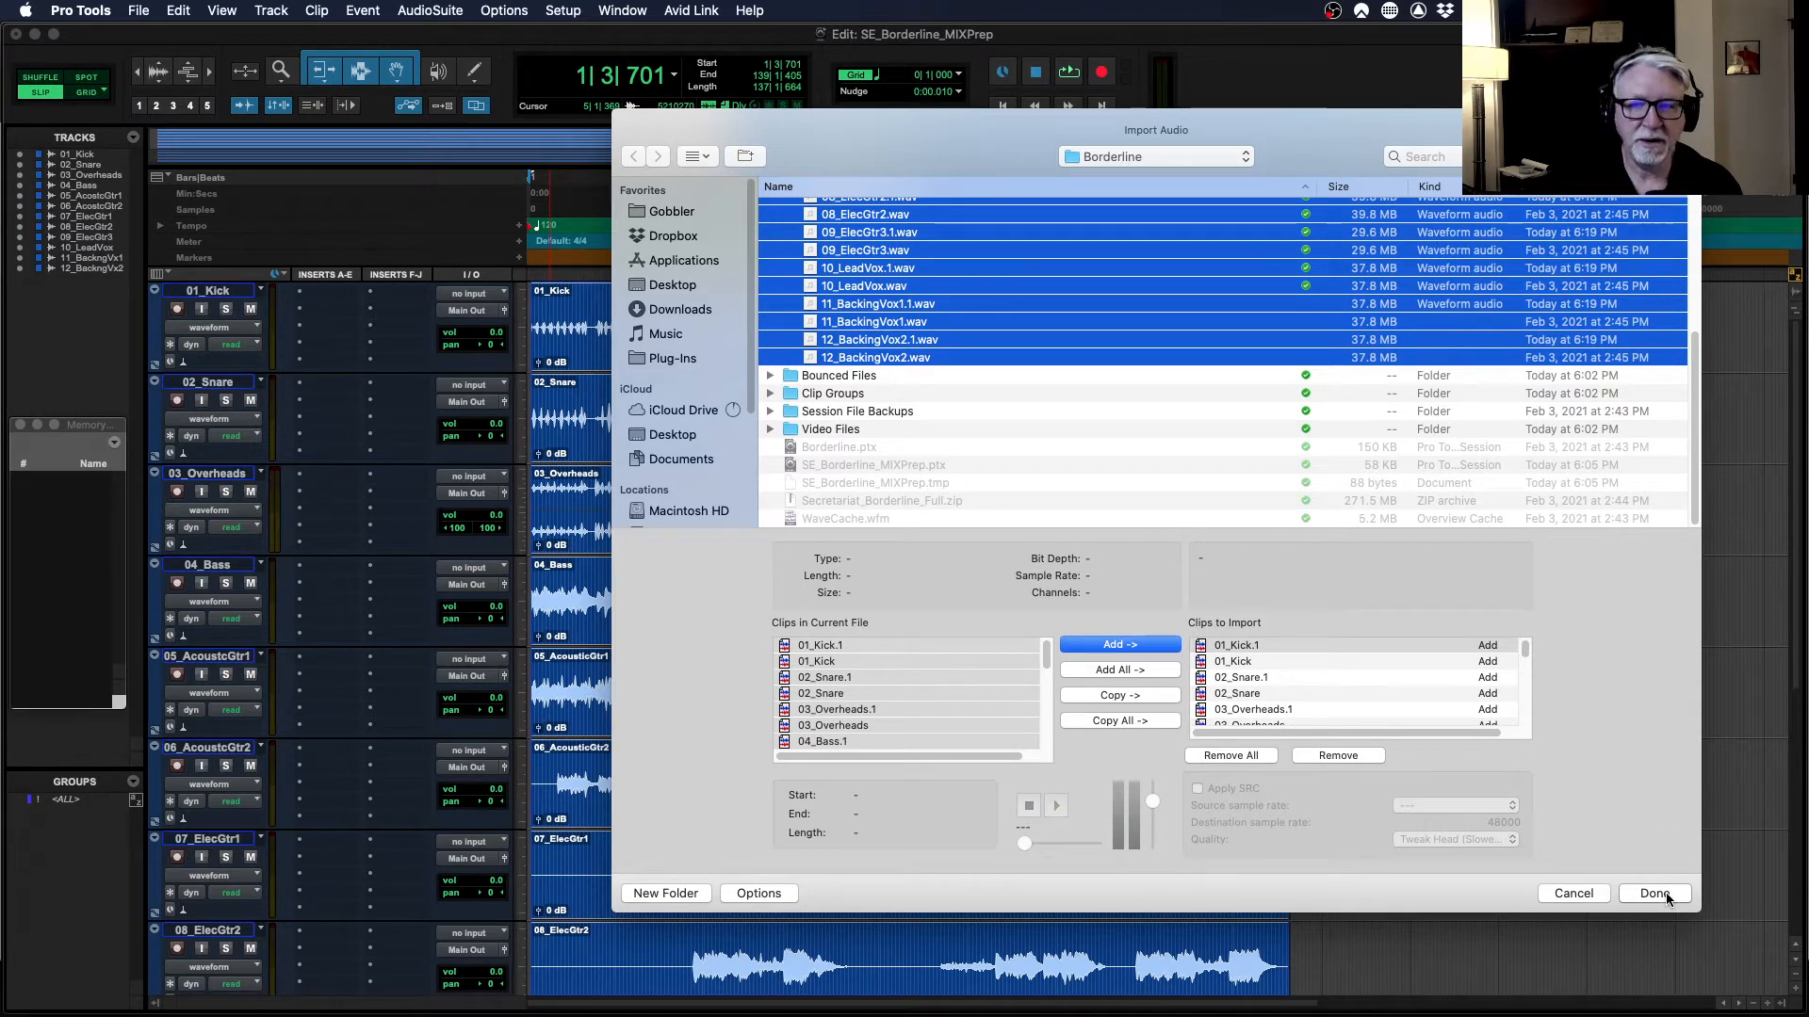
left_click(1574, 895)
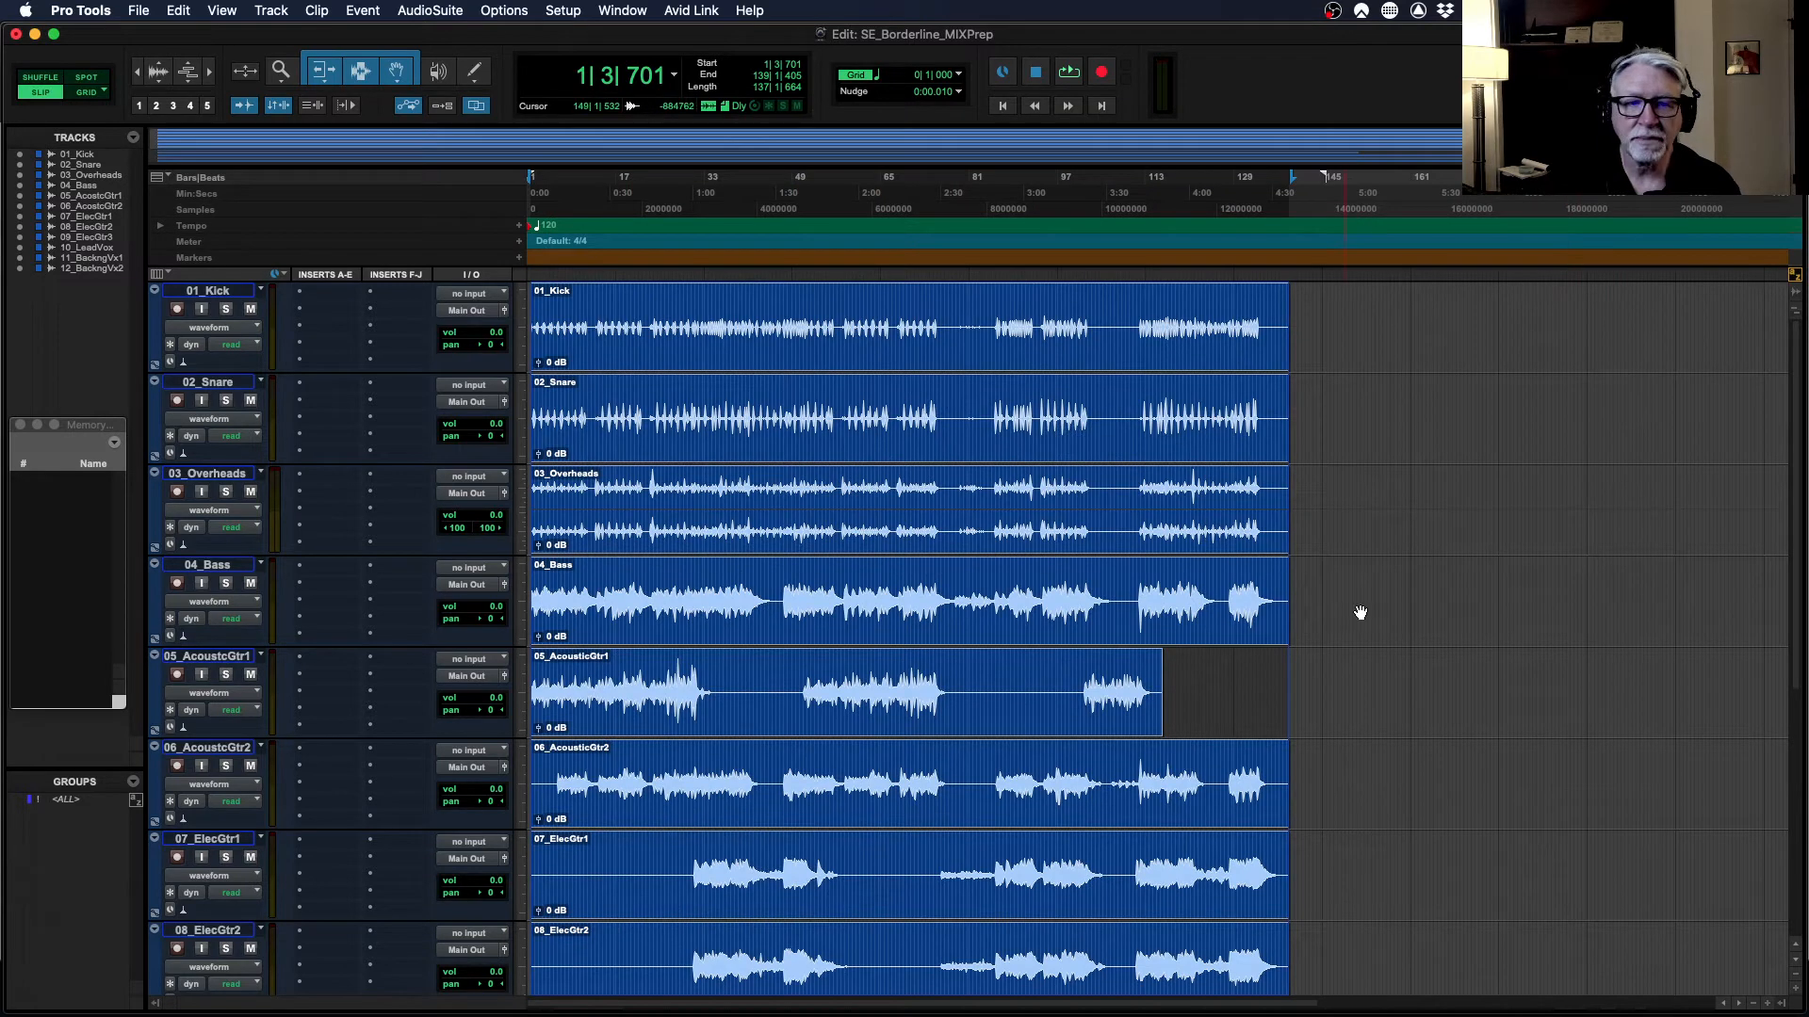
- Look over the waveforms of the imported audio tracks from 01_Kick down to 12_BackingVx2
scroll(824, 545, "down", 3)
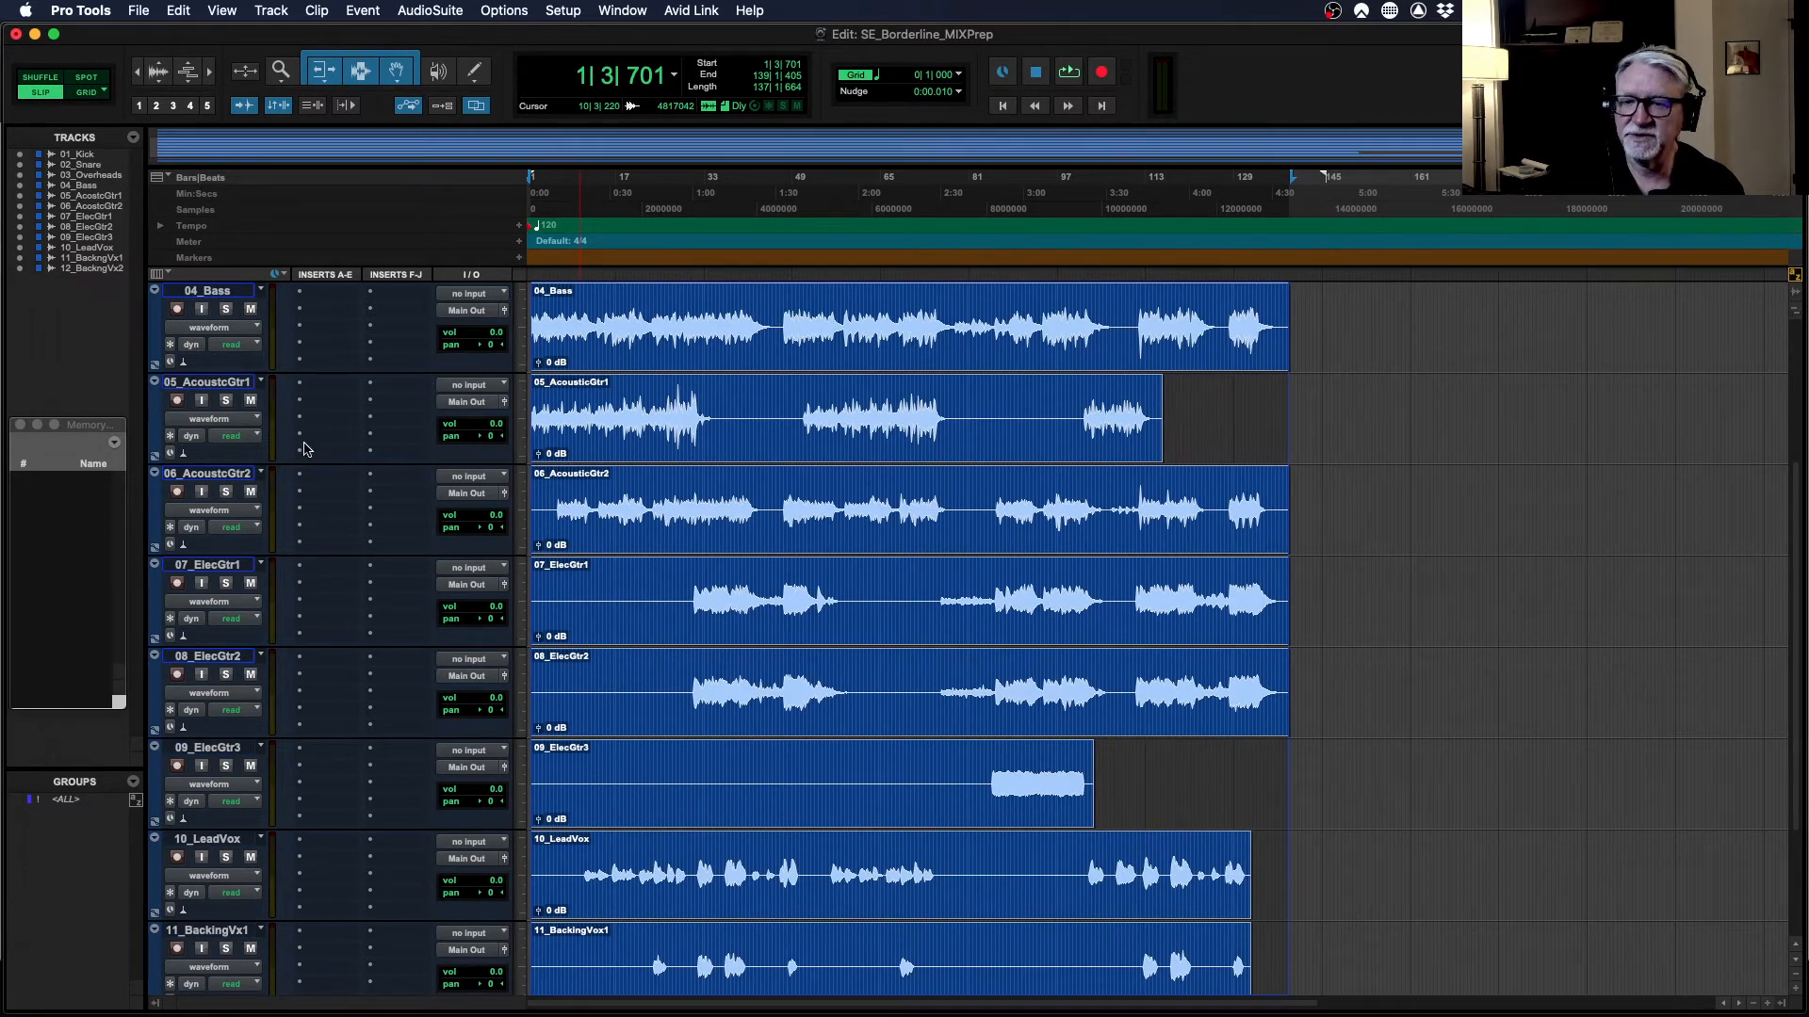
scroll(970, 789, "down", 3)
scroll(974, 794, "up", 4)
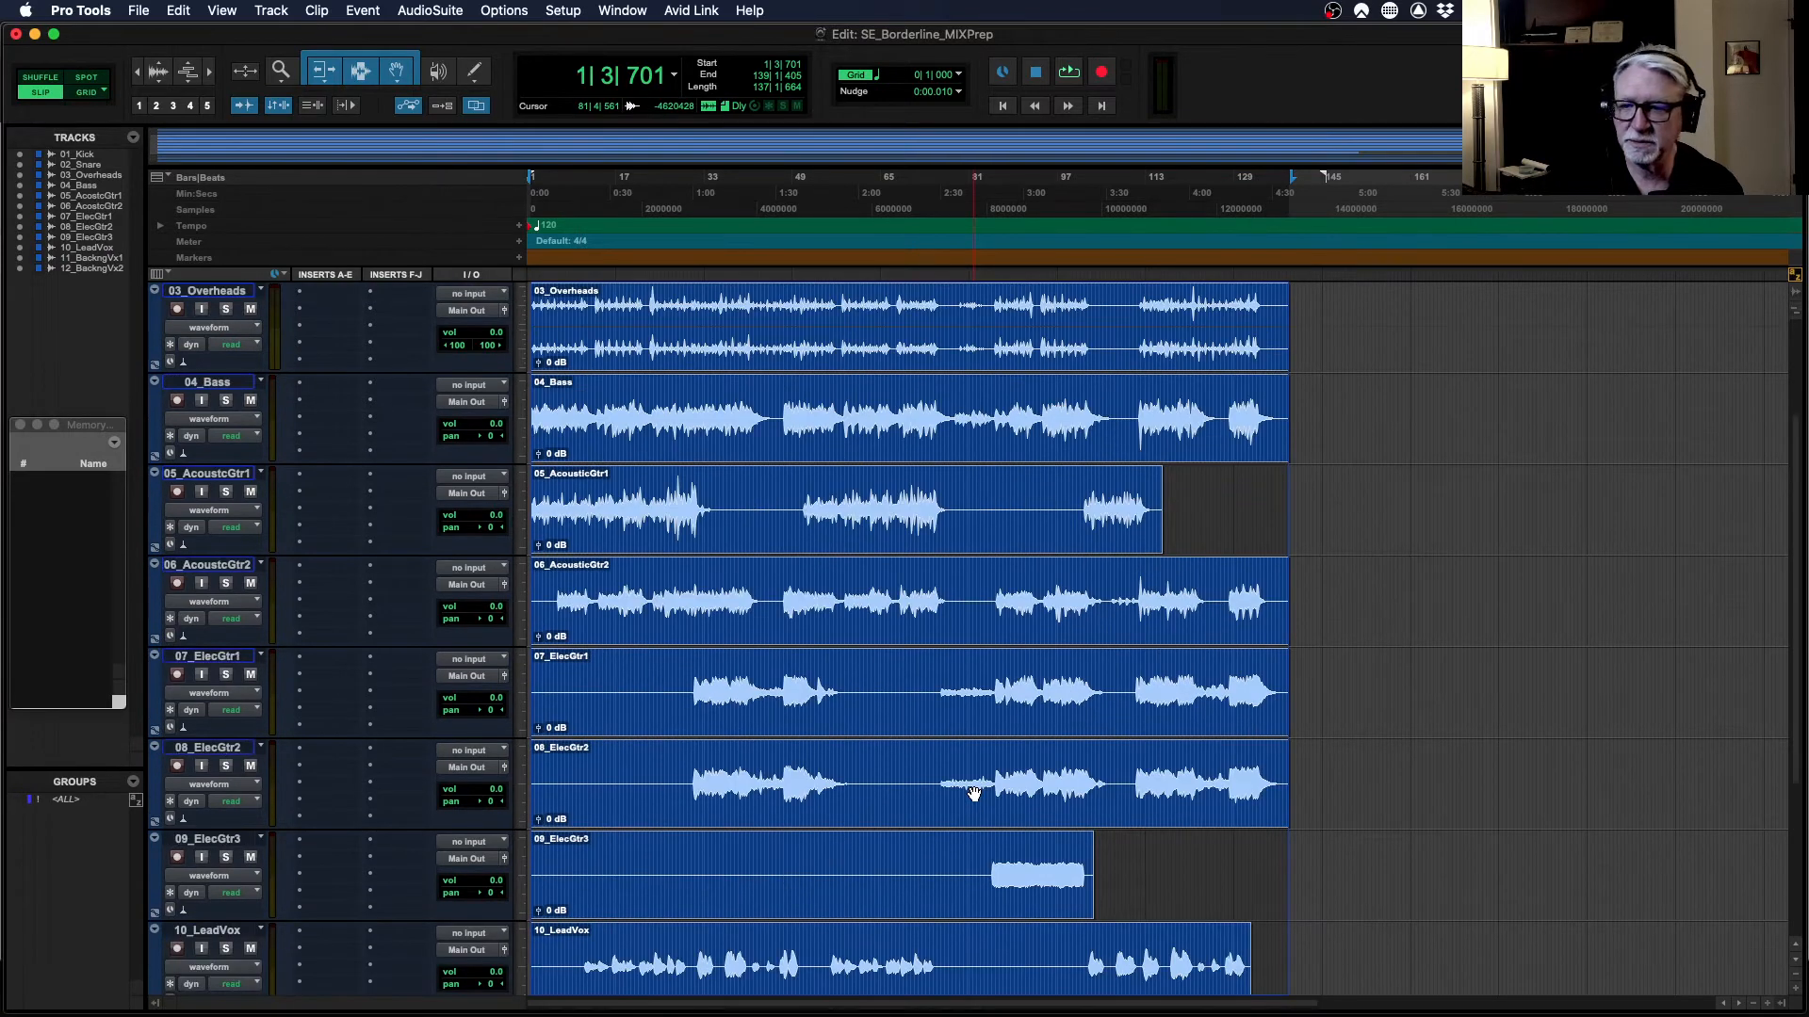
scroll(974, 794, "down", 2)
scroll(974, 794, "up", 5)
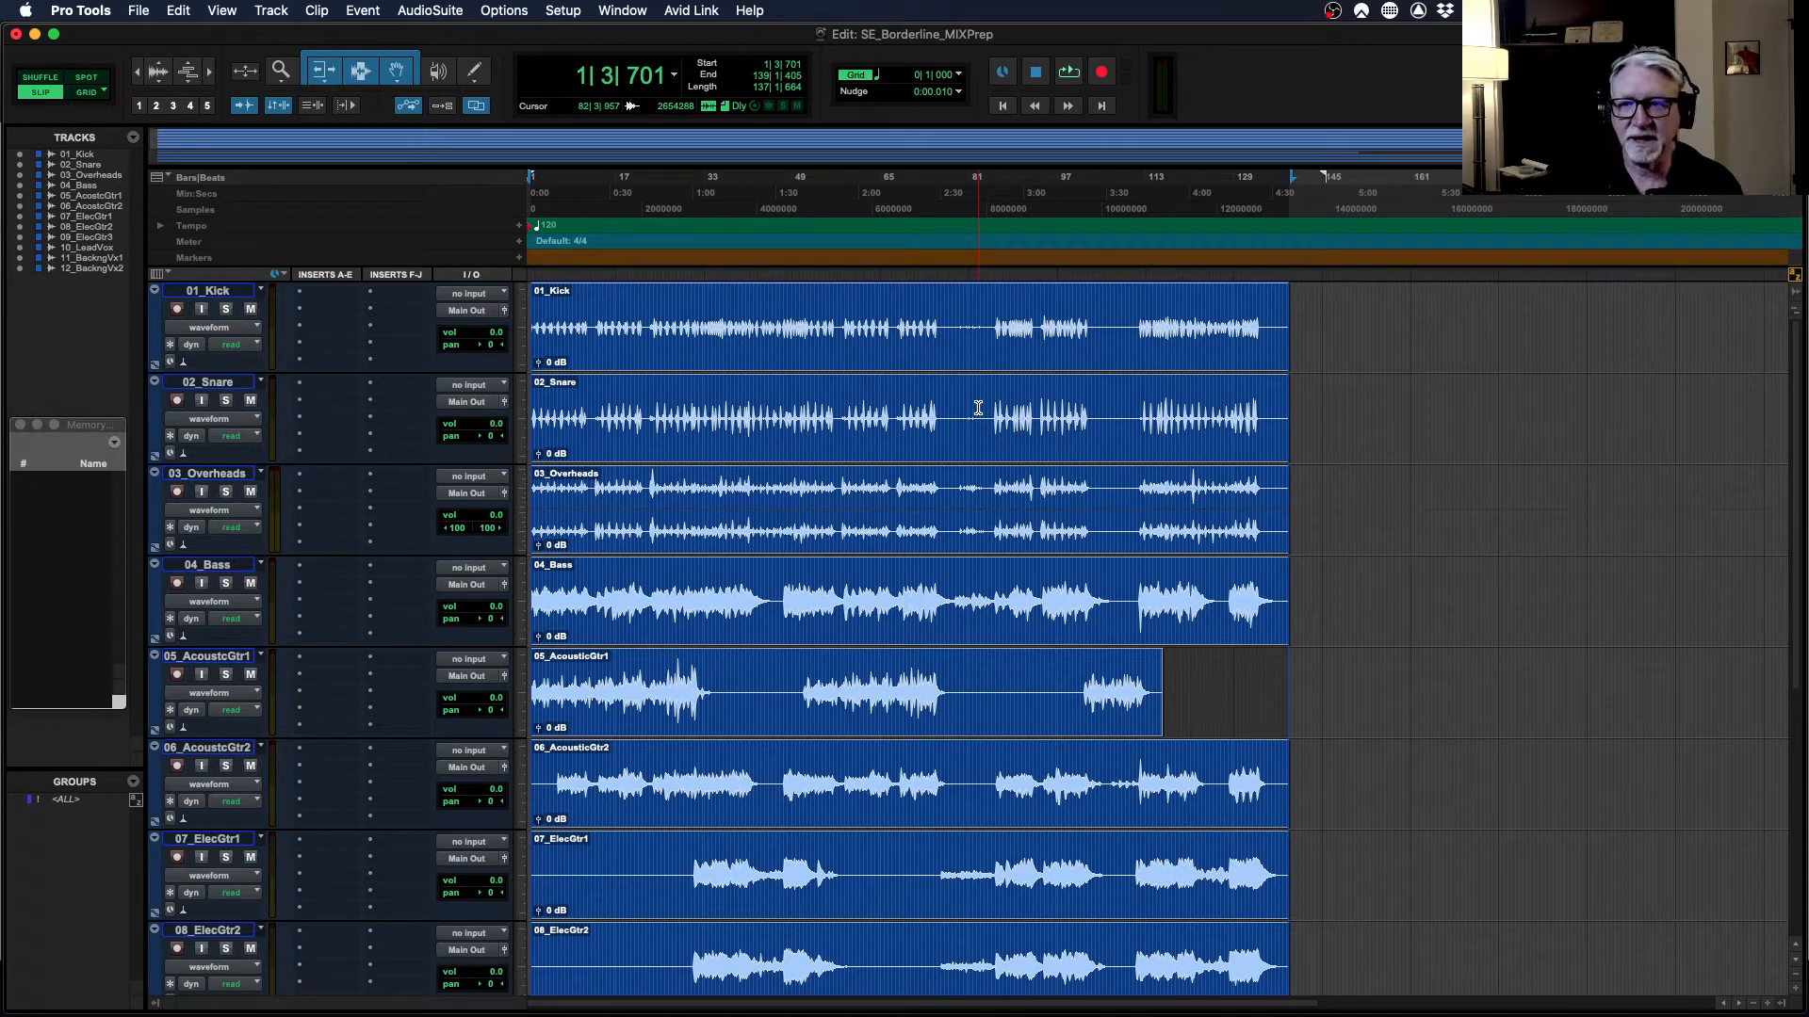
scroll(975, 490, "down", 5)
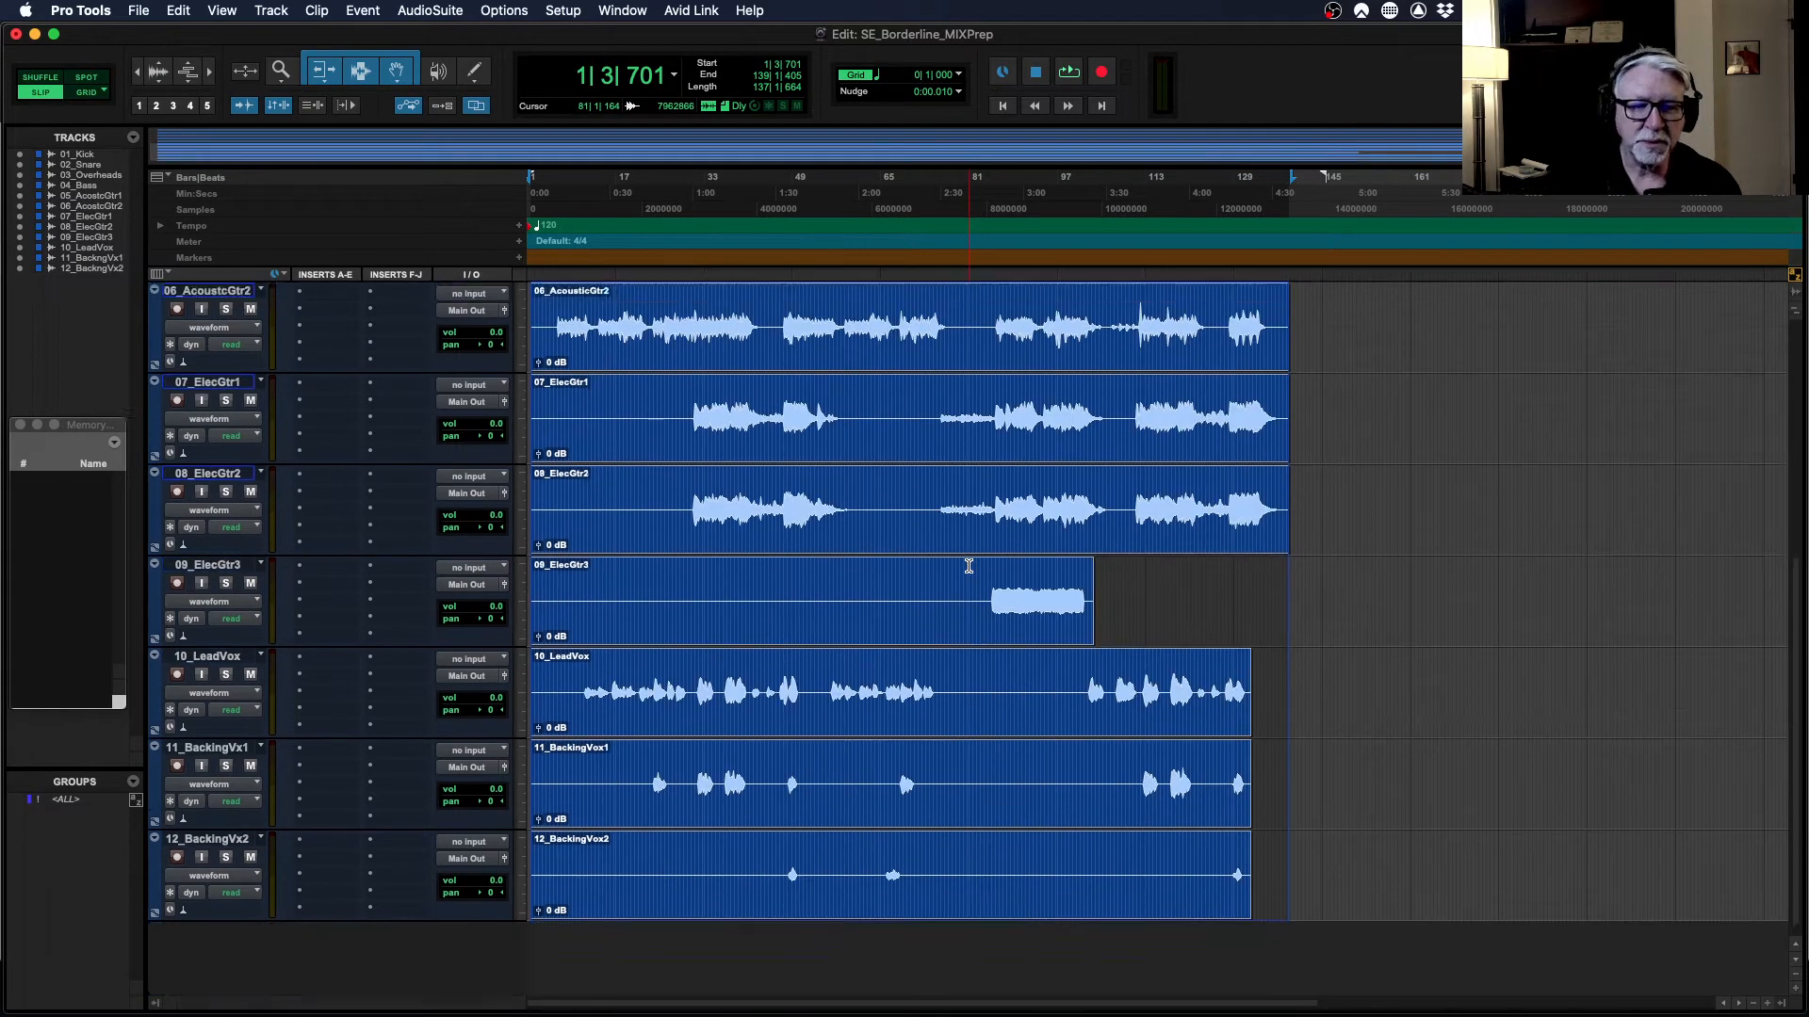
scroll(968, 566, "up", 5)
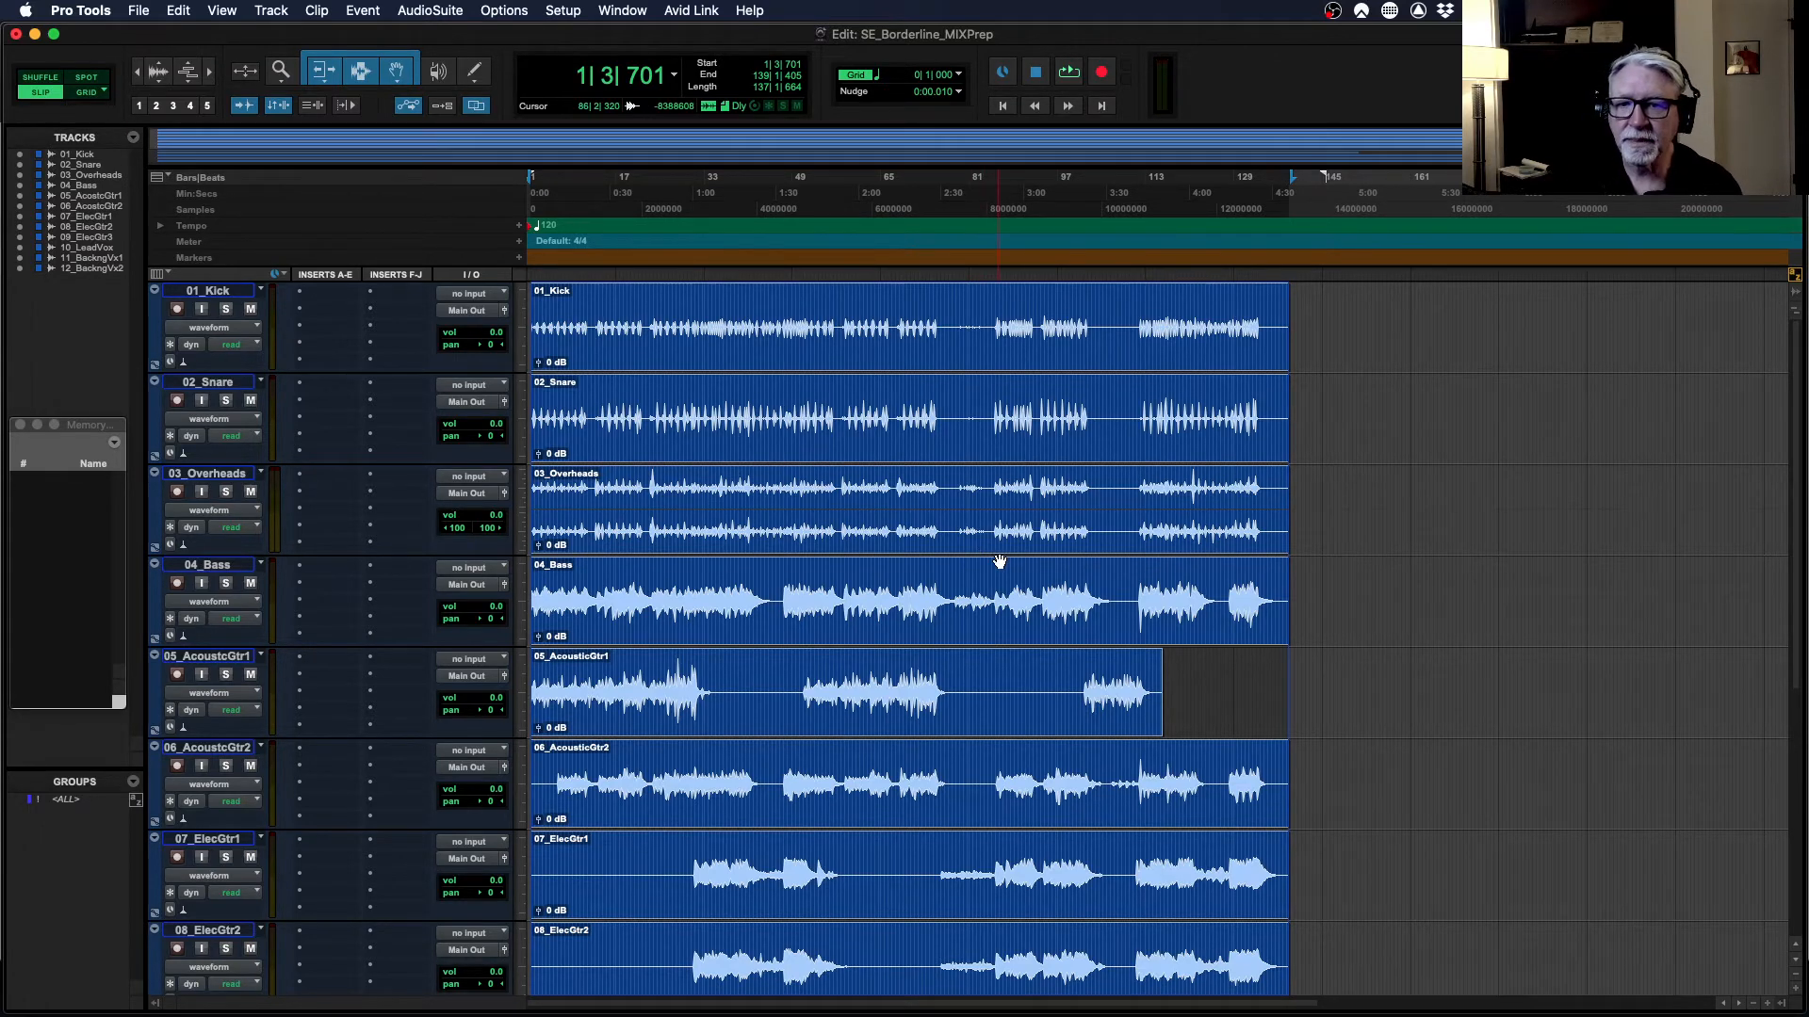
scroll(990, 558, "down", 3)
scroll(998, 556, "up", 3)
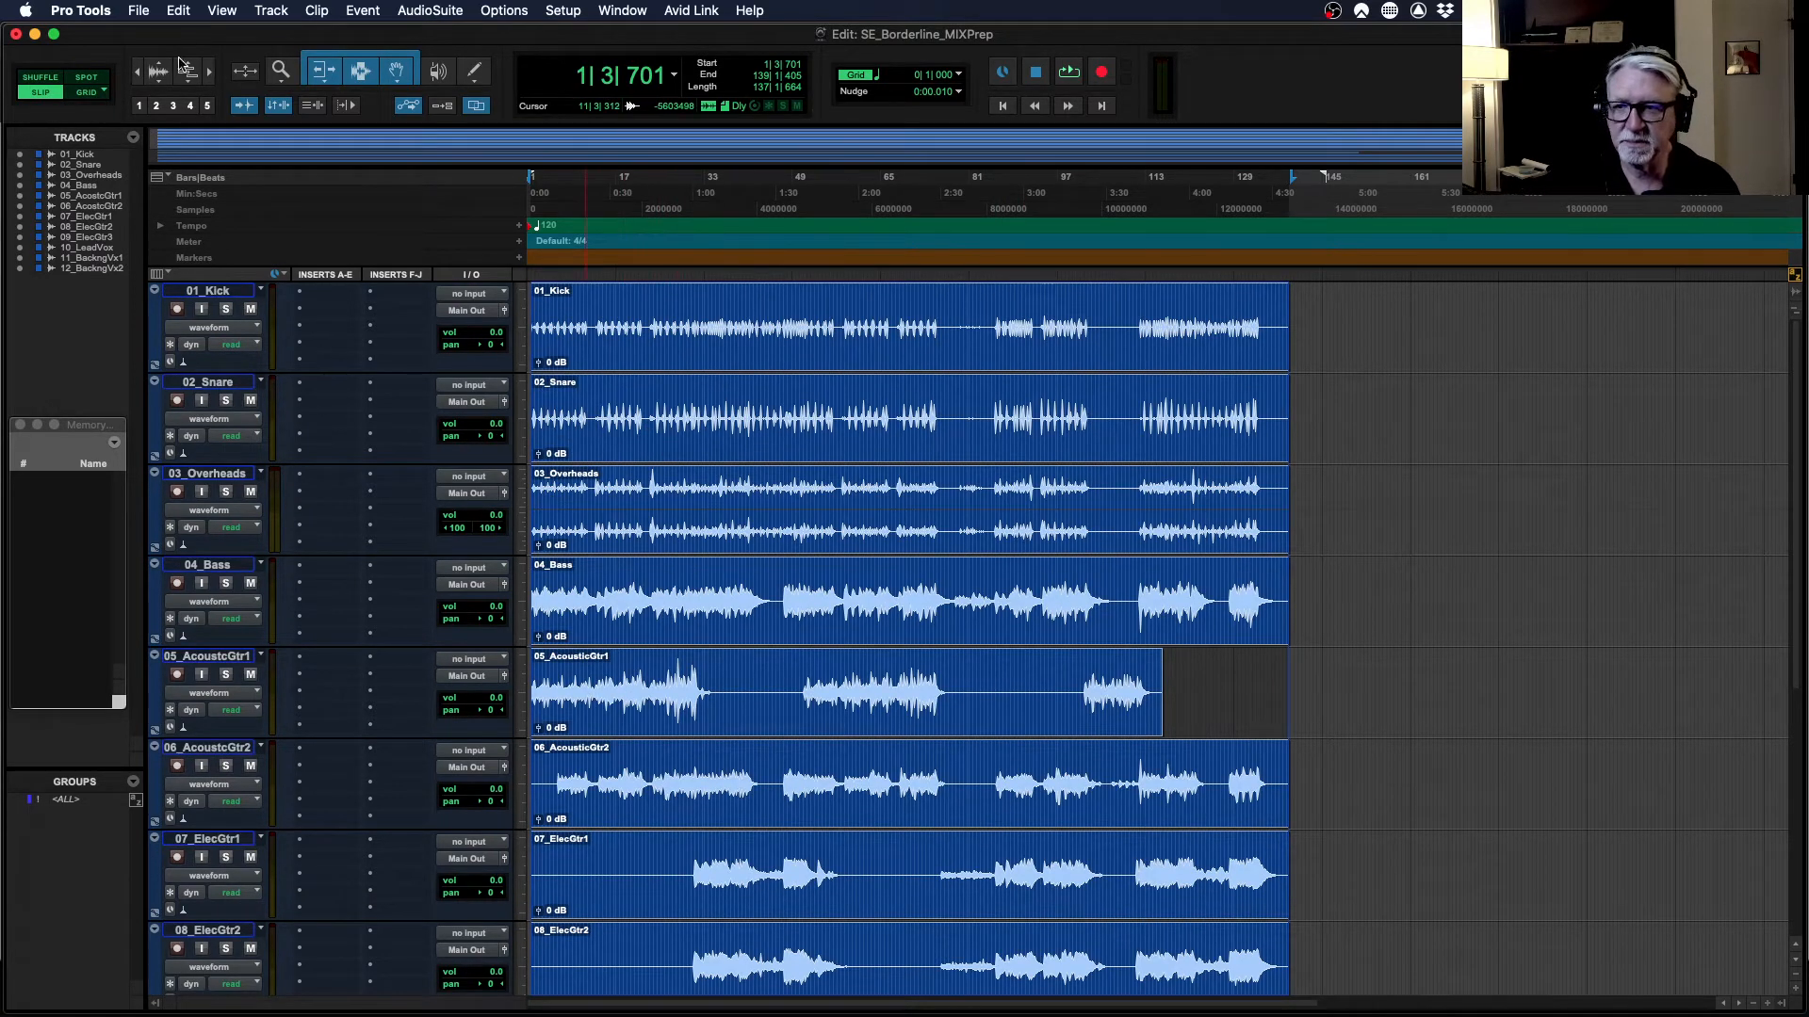
- Open BR_Mix Template.ptx from the Pro Tools Templates + folder as the source for importing session data
left_click(139, 12)
mouse_move(173, 301)
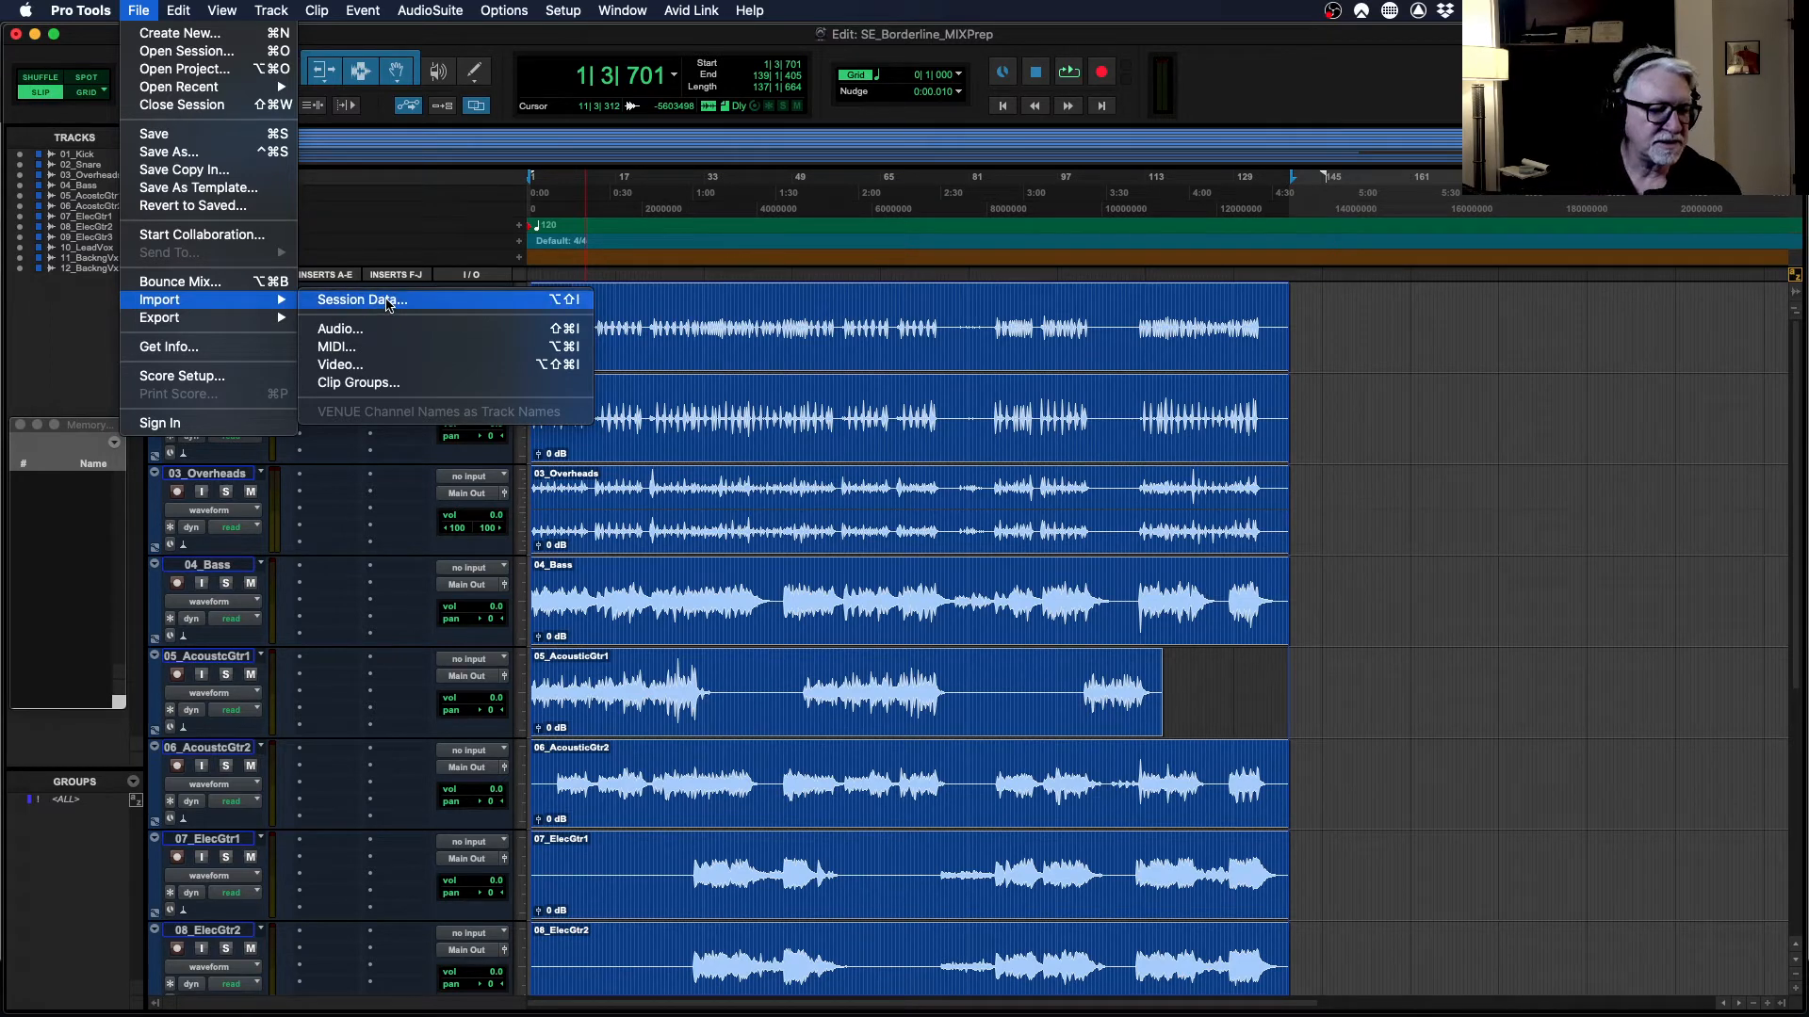
left_click(387, 300)
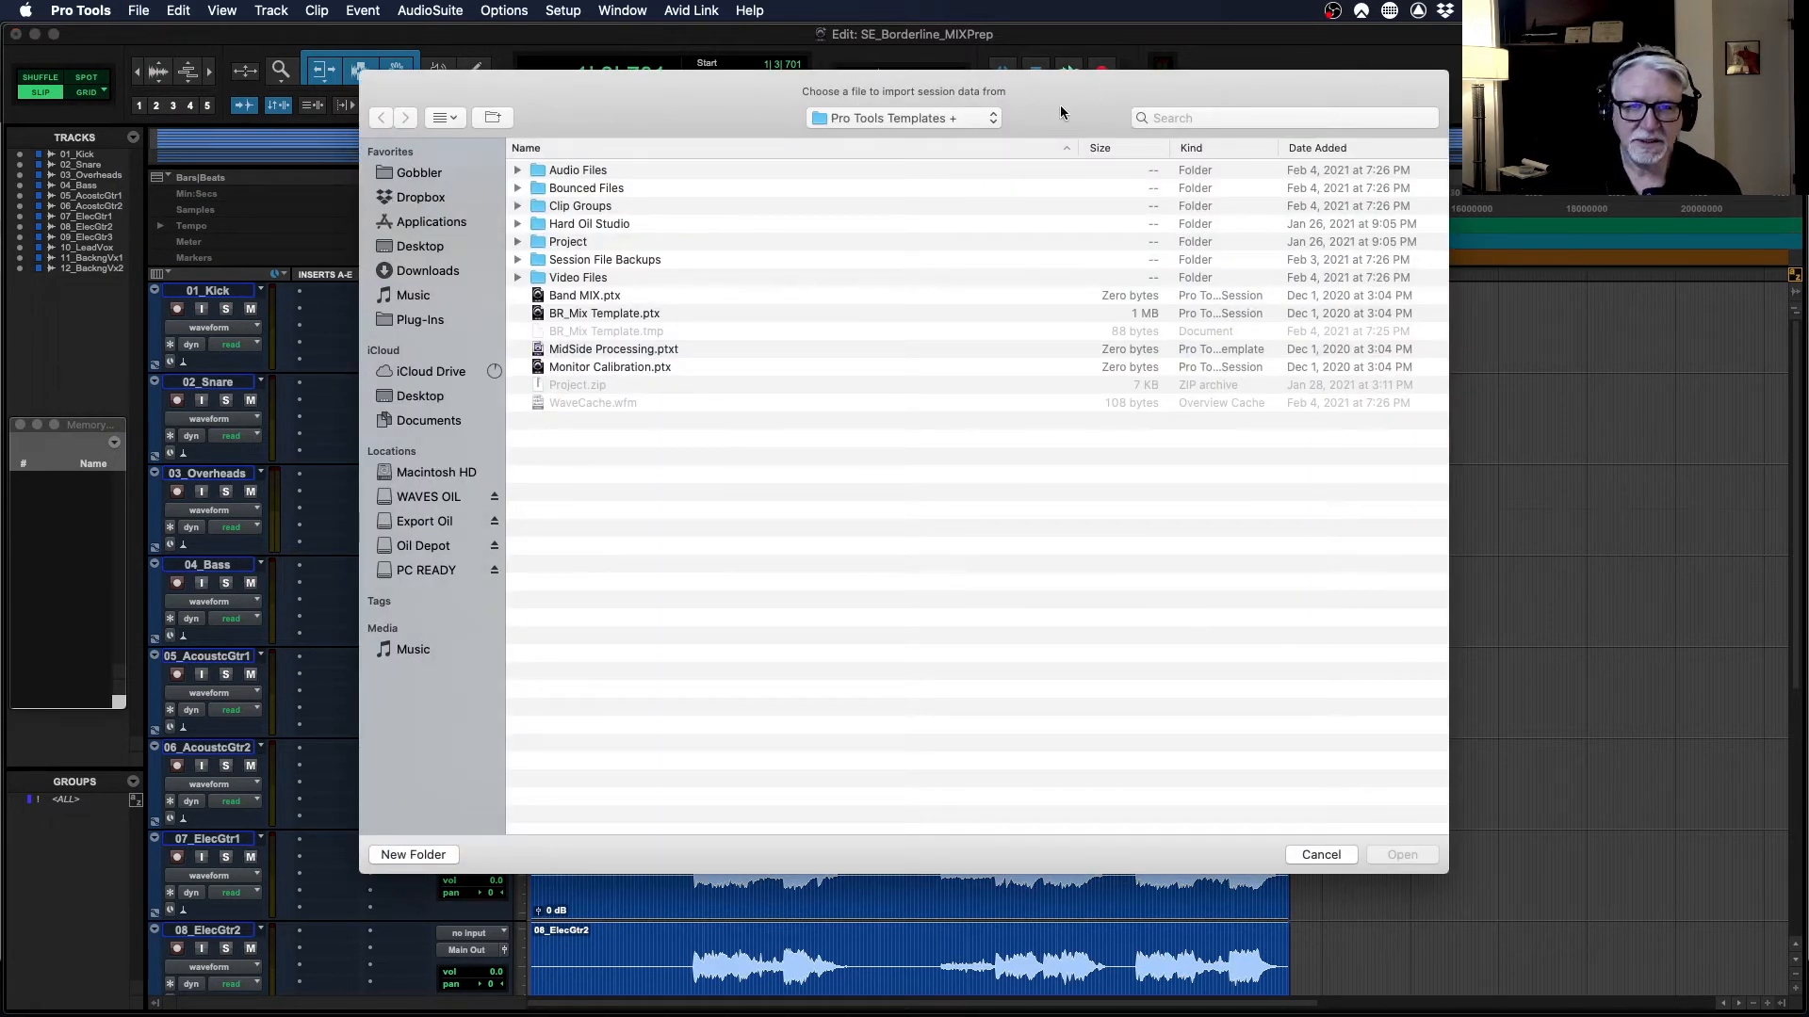
left_click_drag(684, 102, 810, 98)
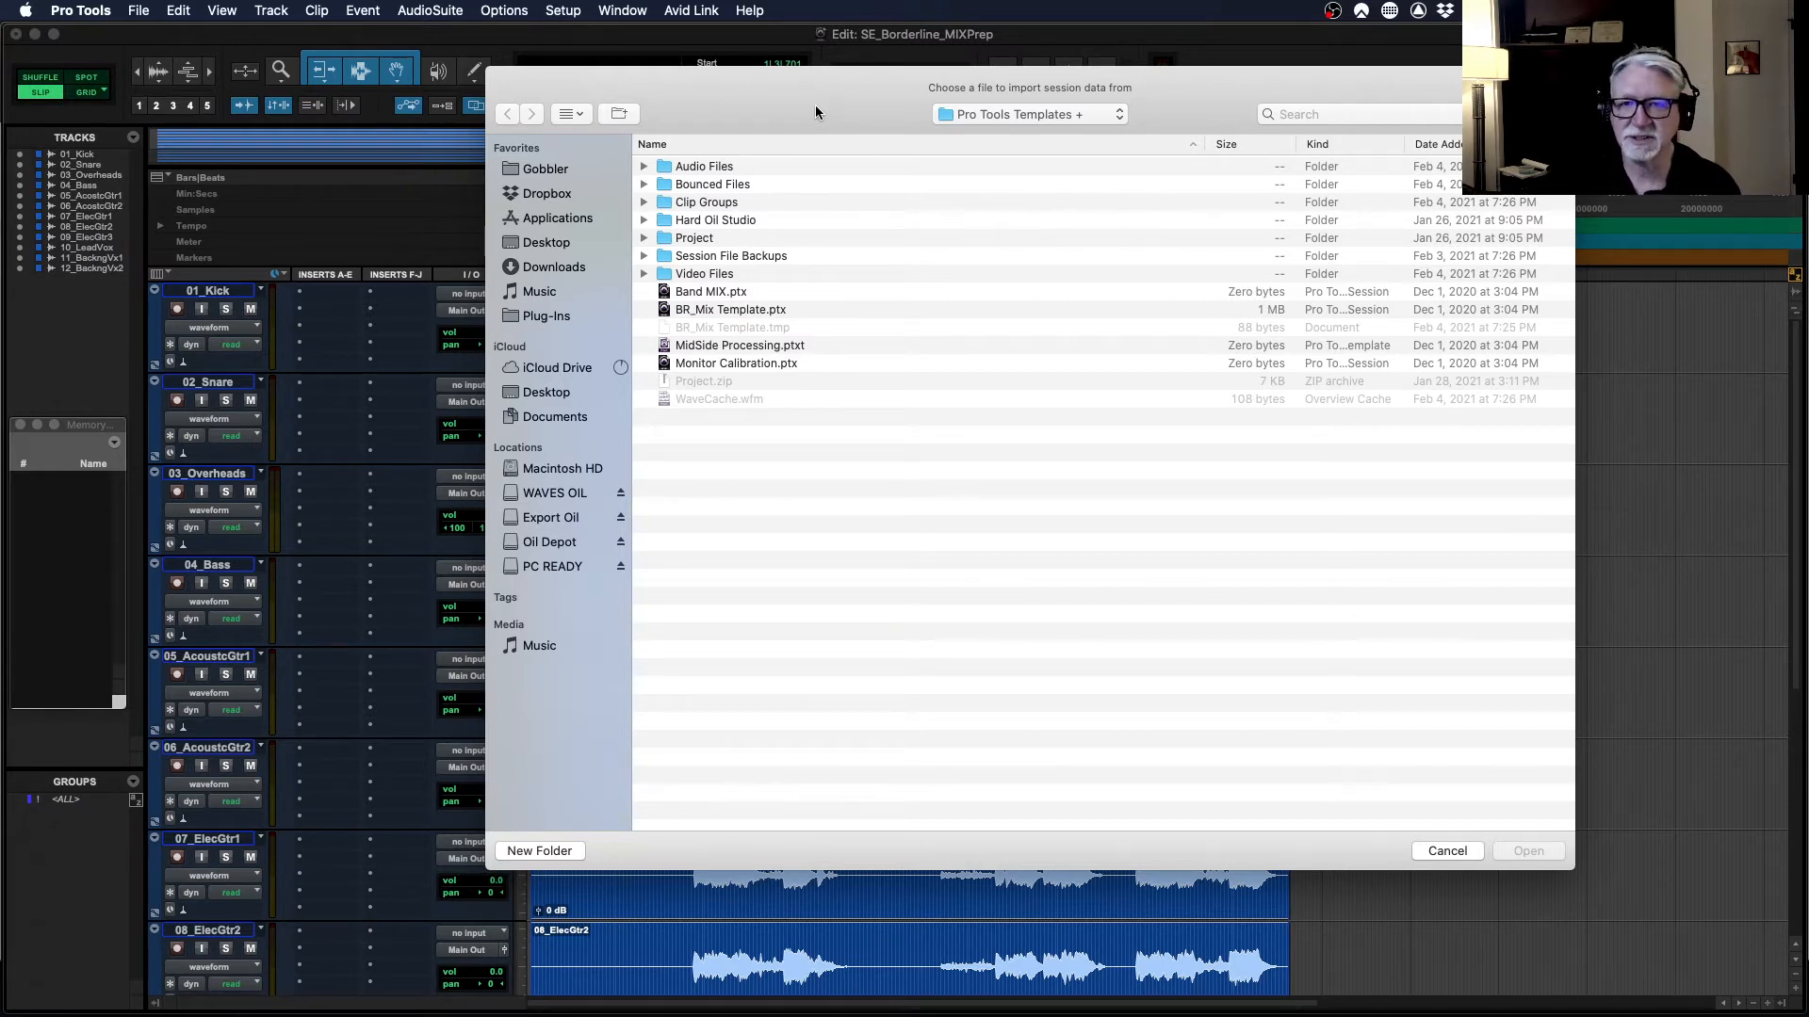
left_click_drag(815, 107, 840, 107)
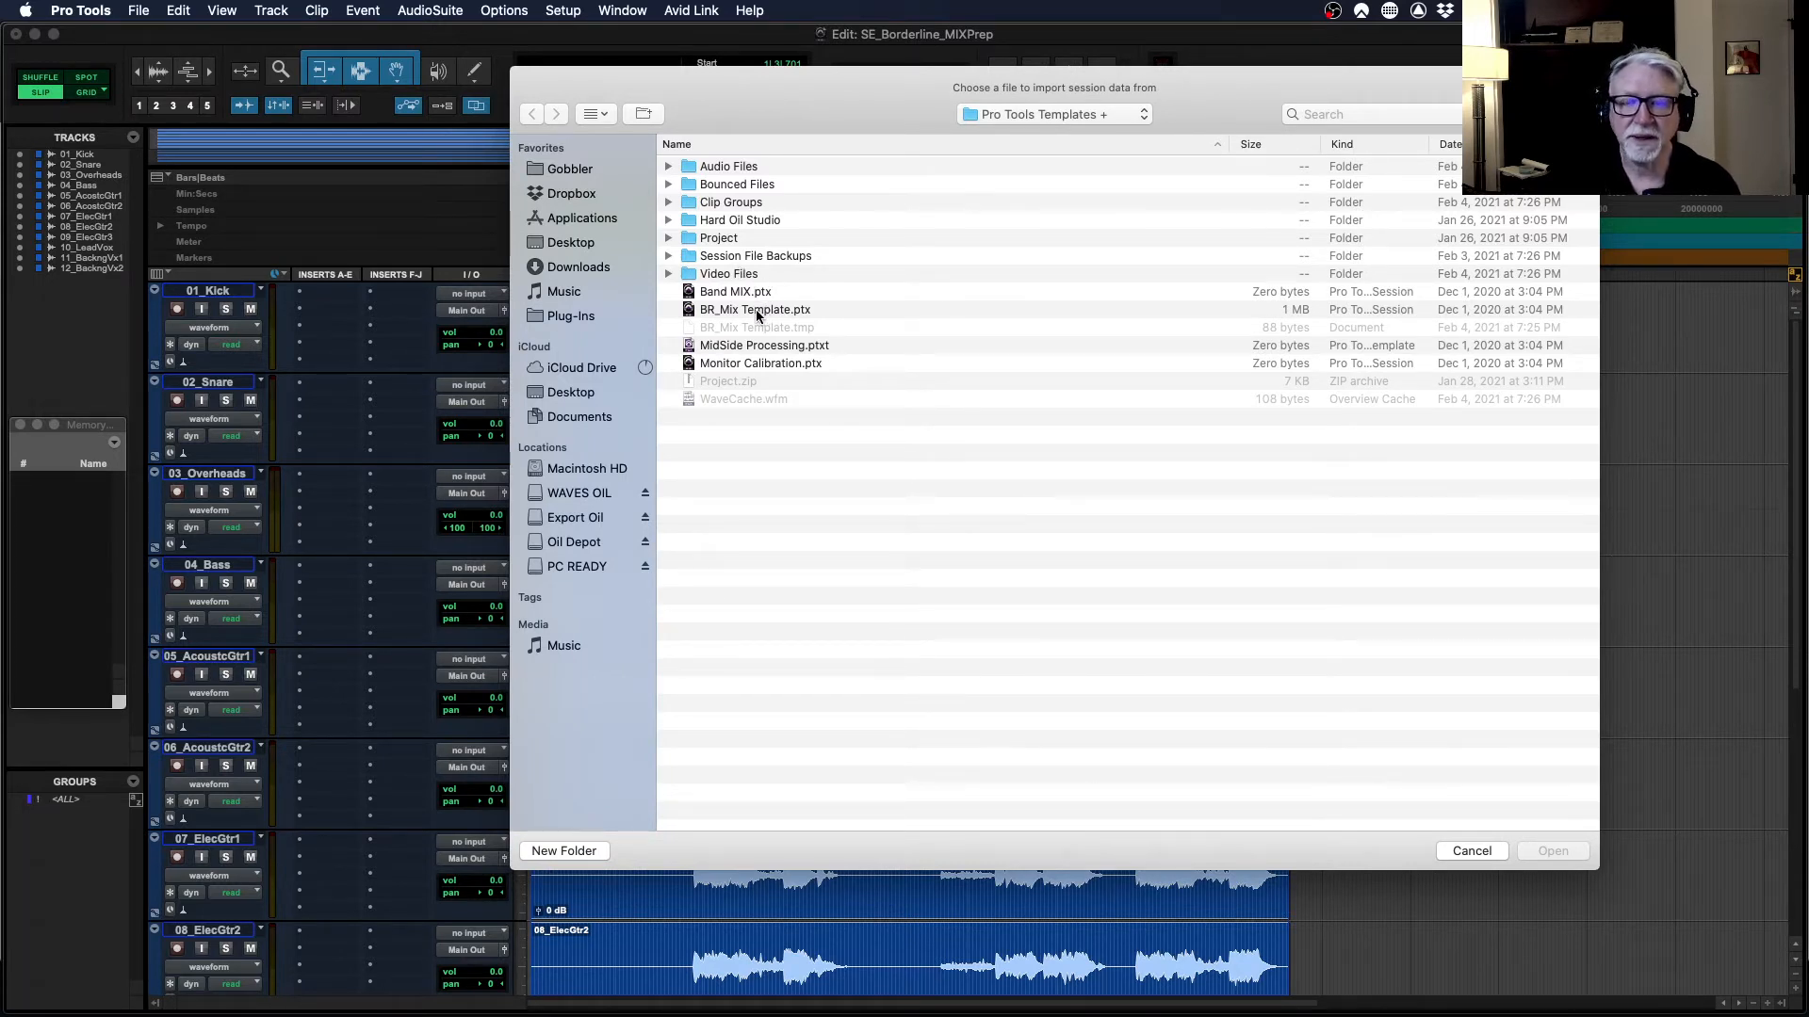
left_click(755, 309)
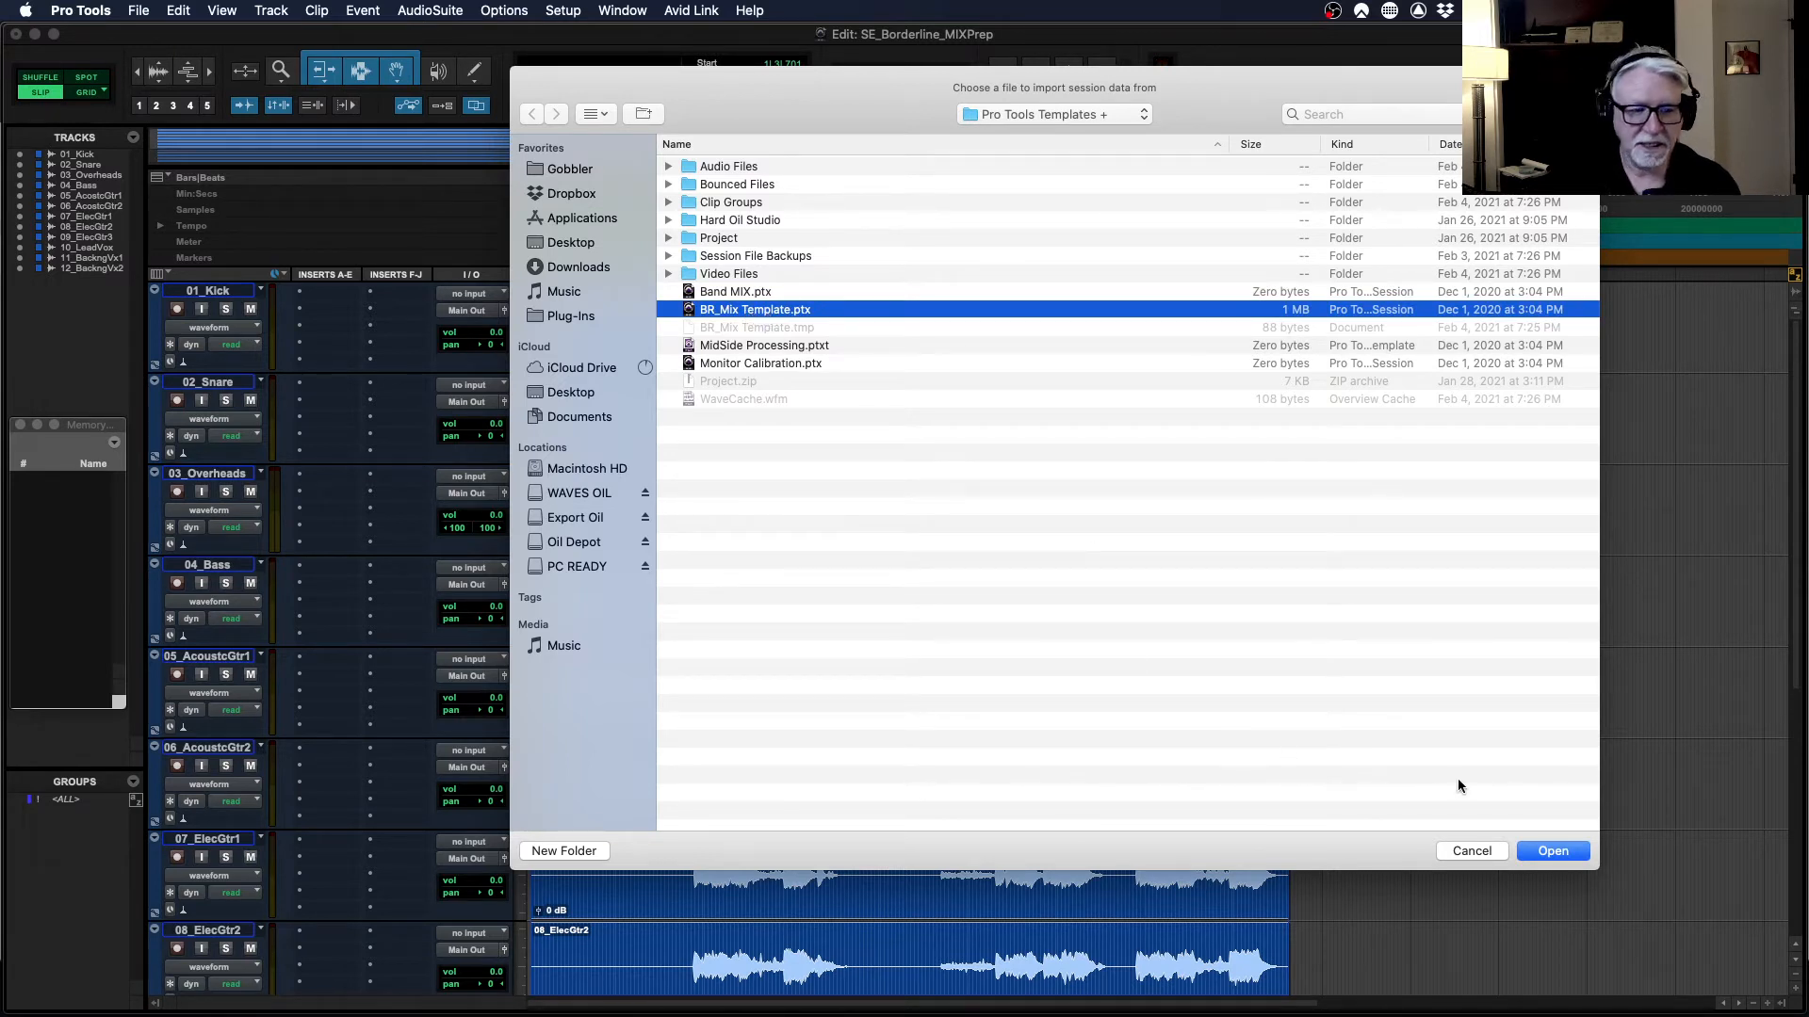
left_click(1552, 850)
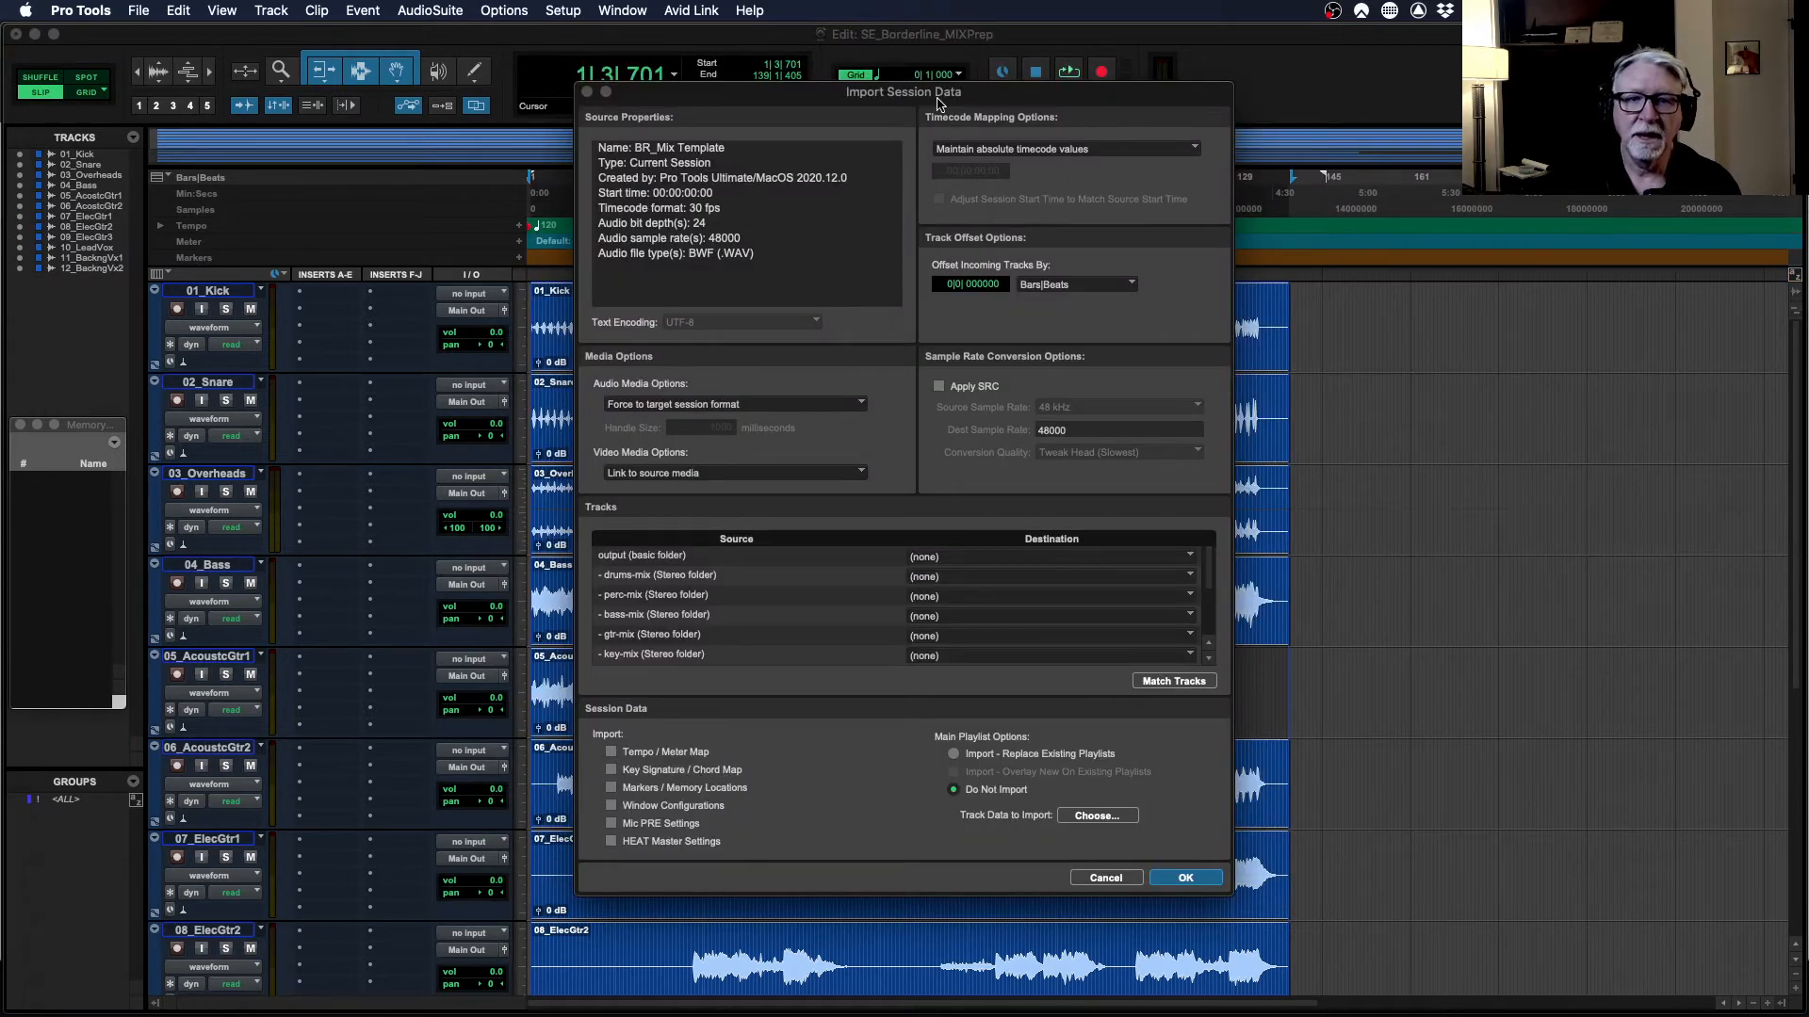
left_click_drag(938, 101, 937, 90)
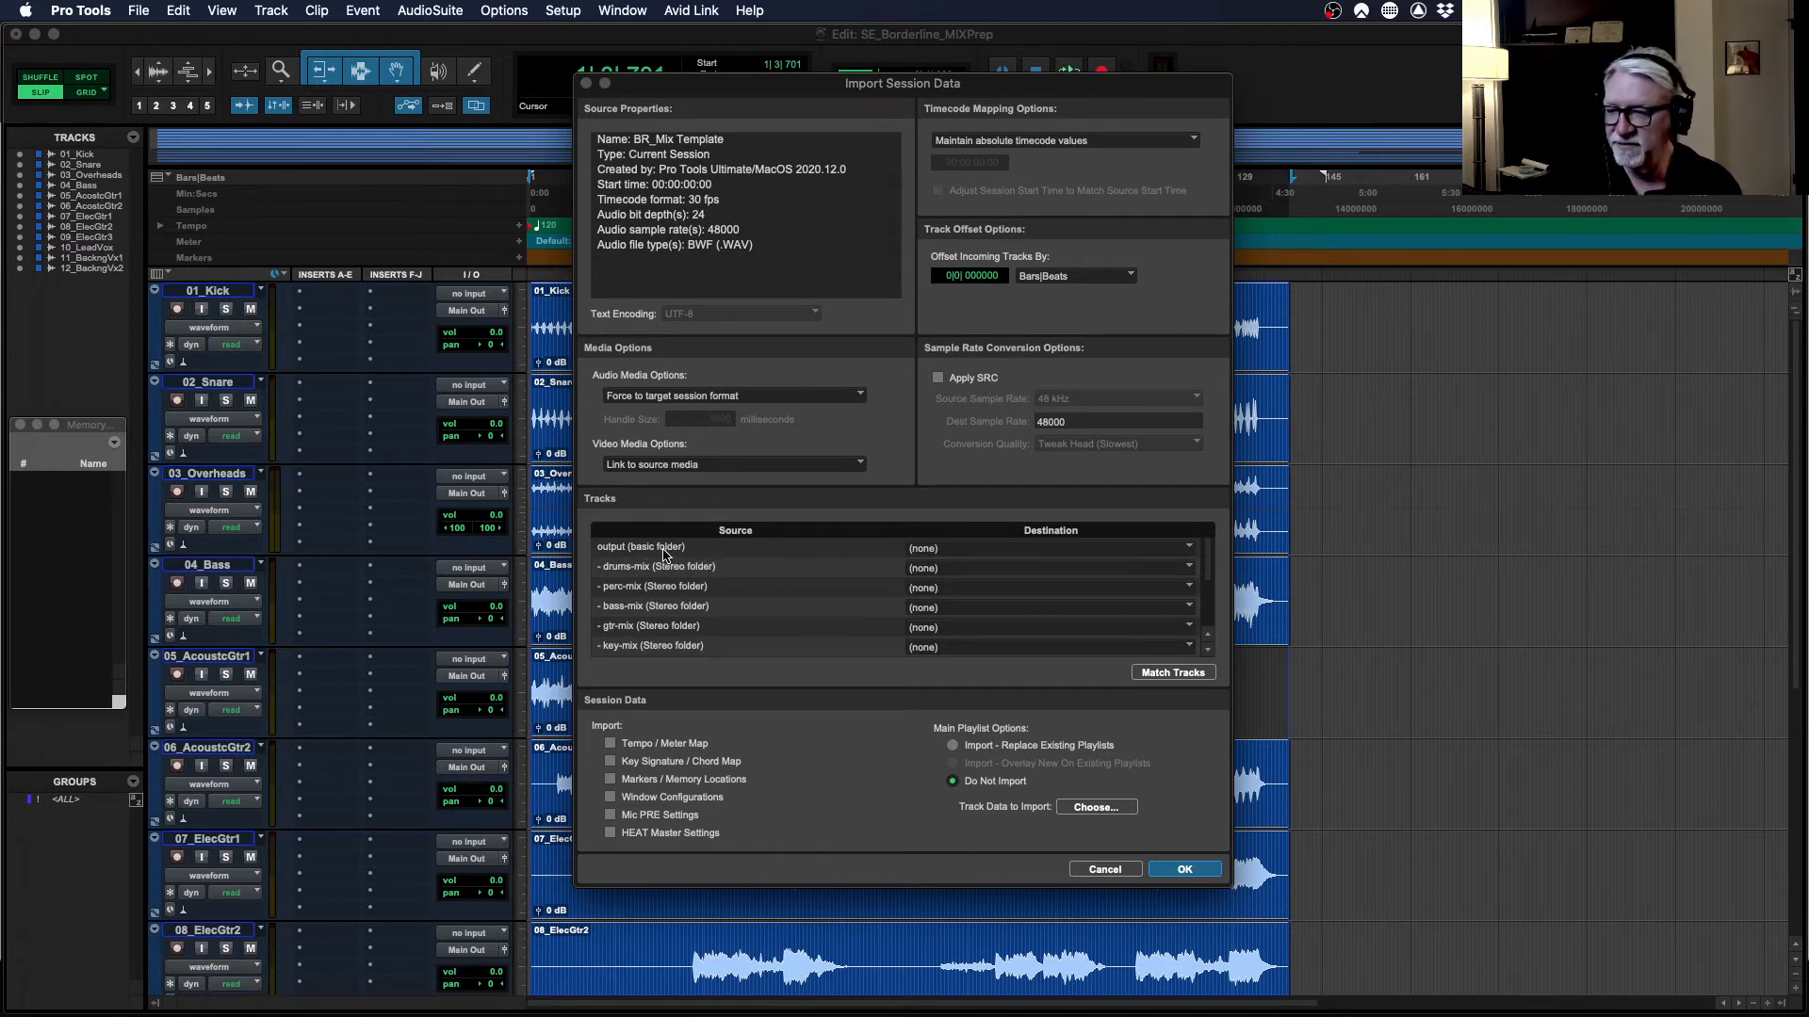
- Set the output, drums-mix, bass-mix and gtr-mix source folders to import as new tracks
left_click(817, 556)
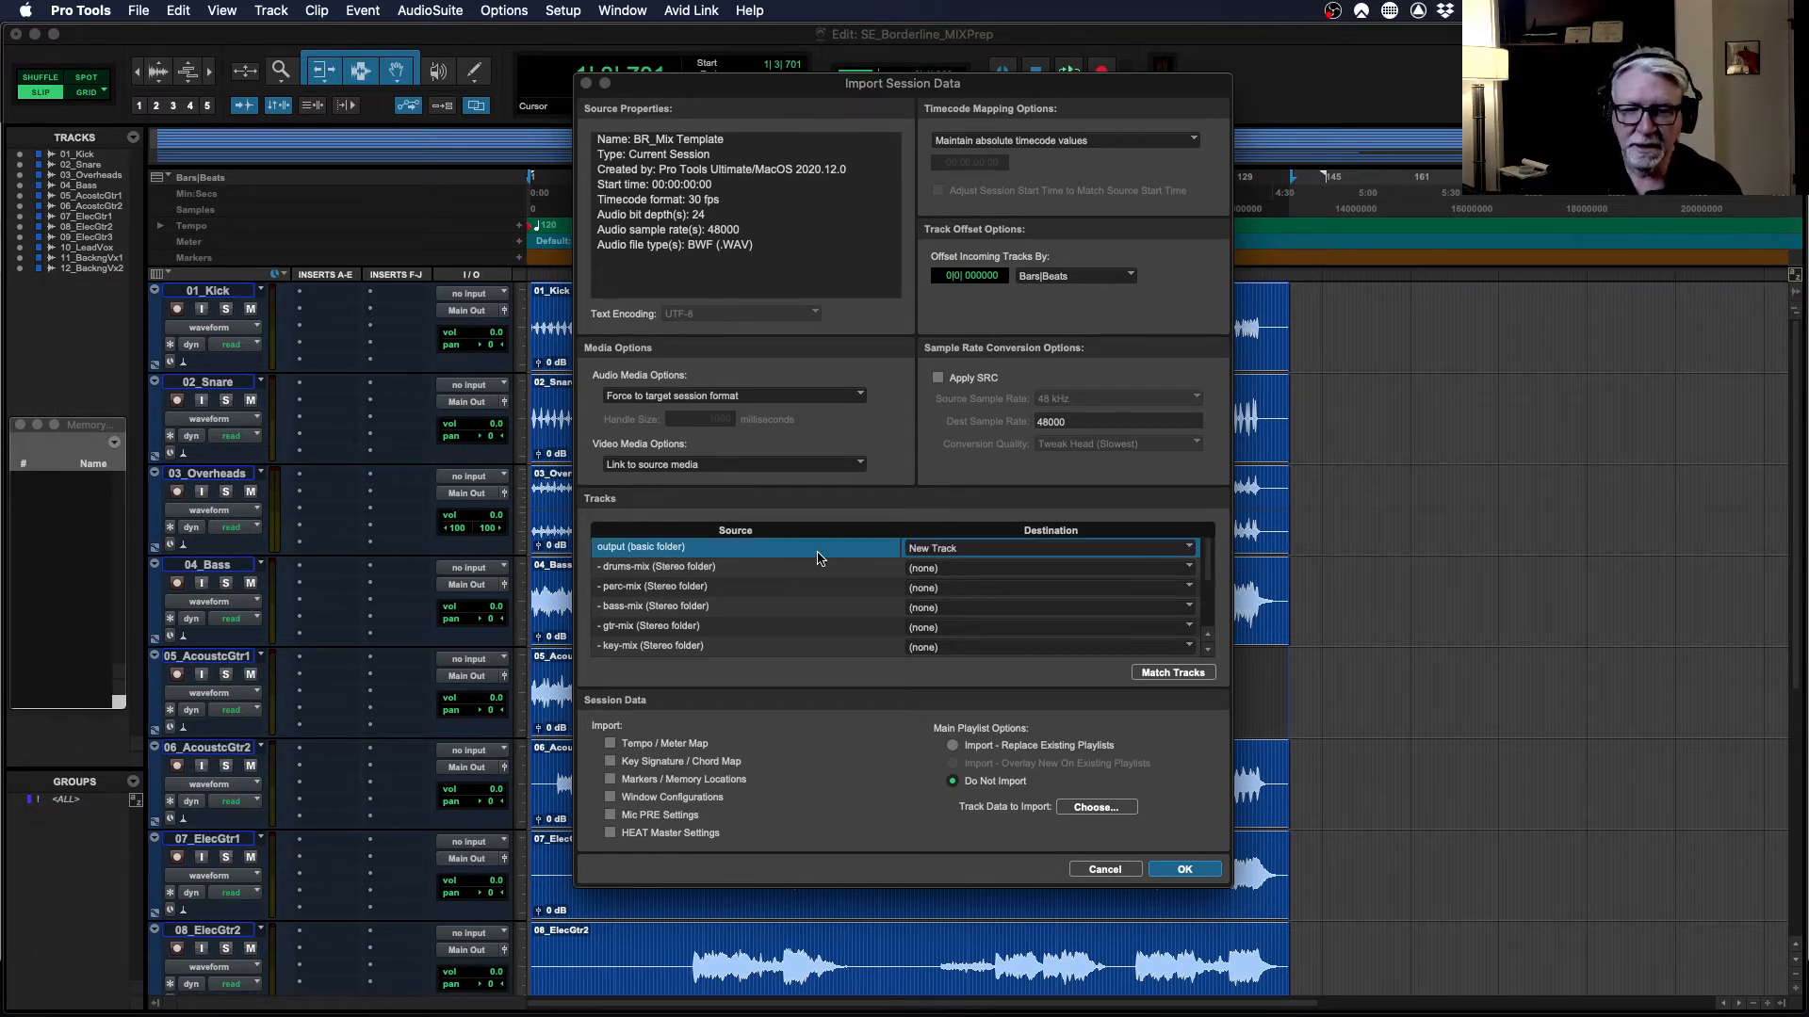
left_click(955, 571)
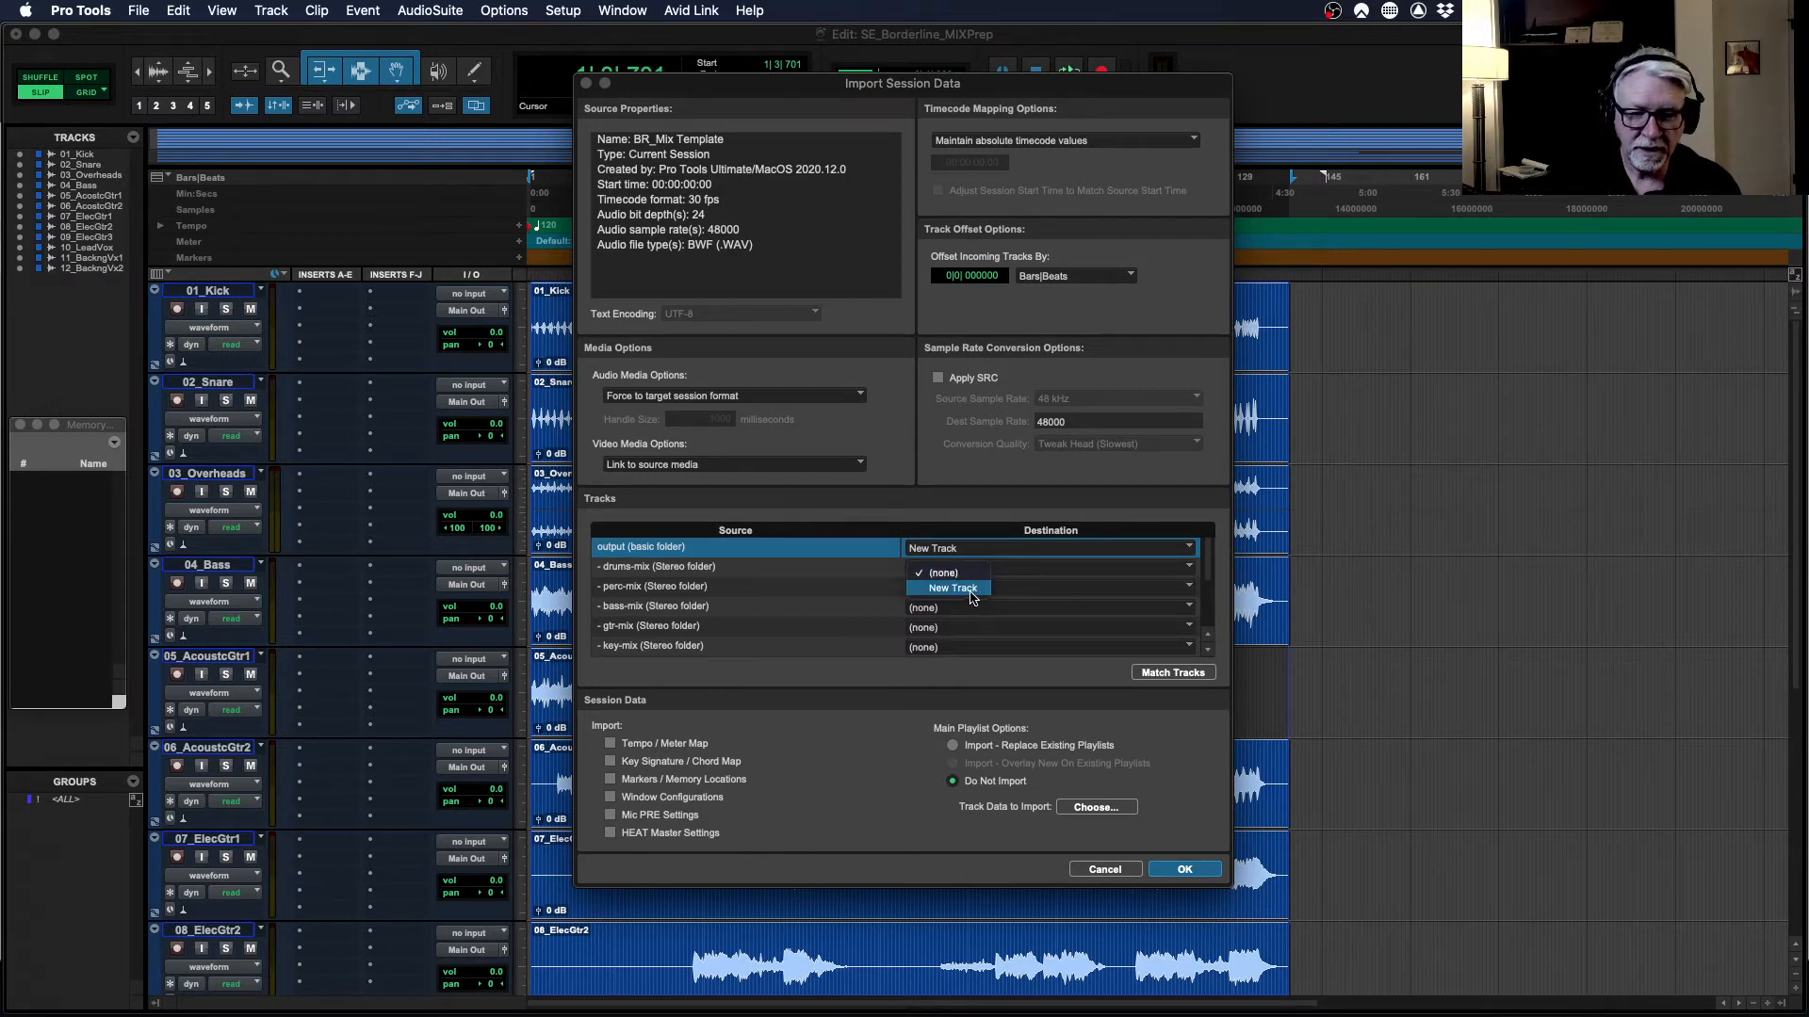
left_click(971, 597)
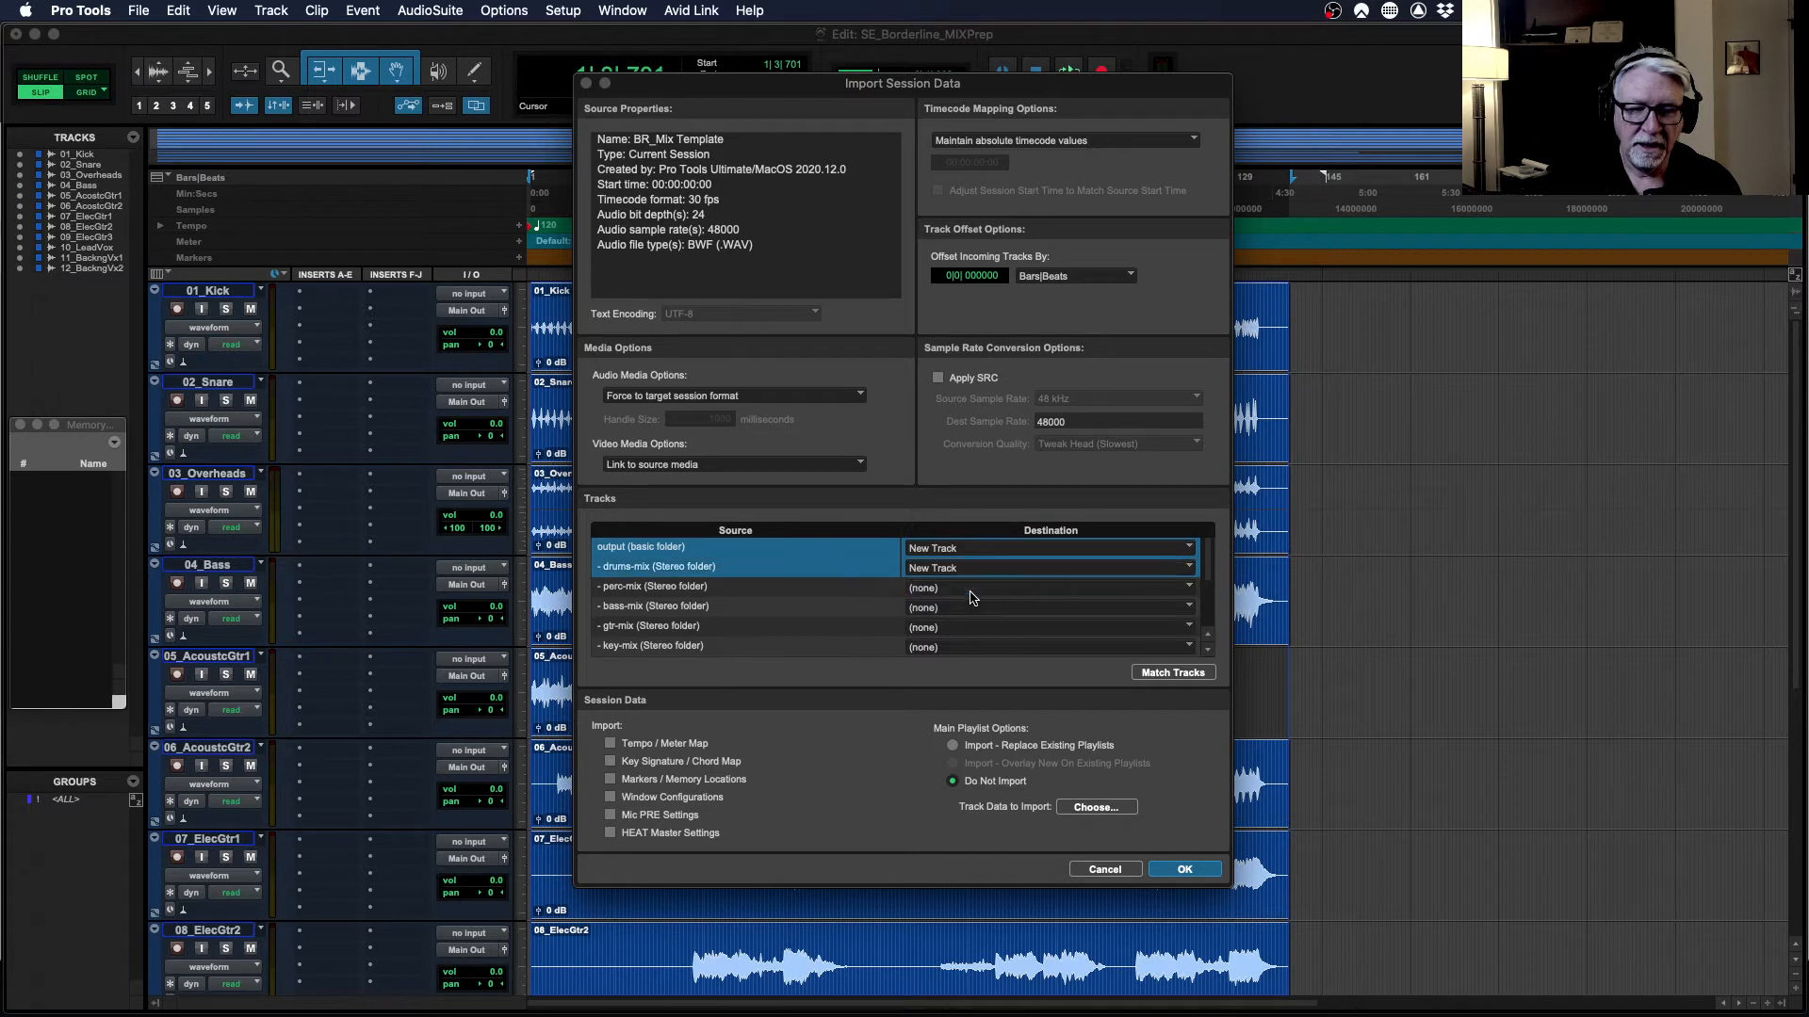
left_click(747, 607)
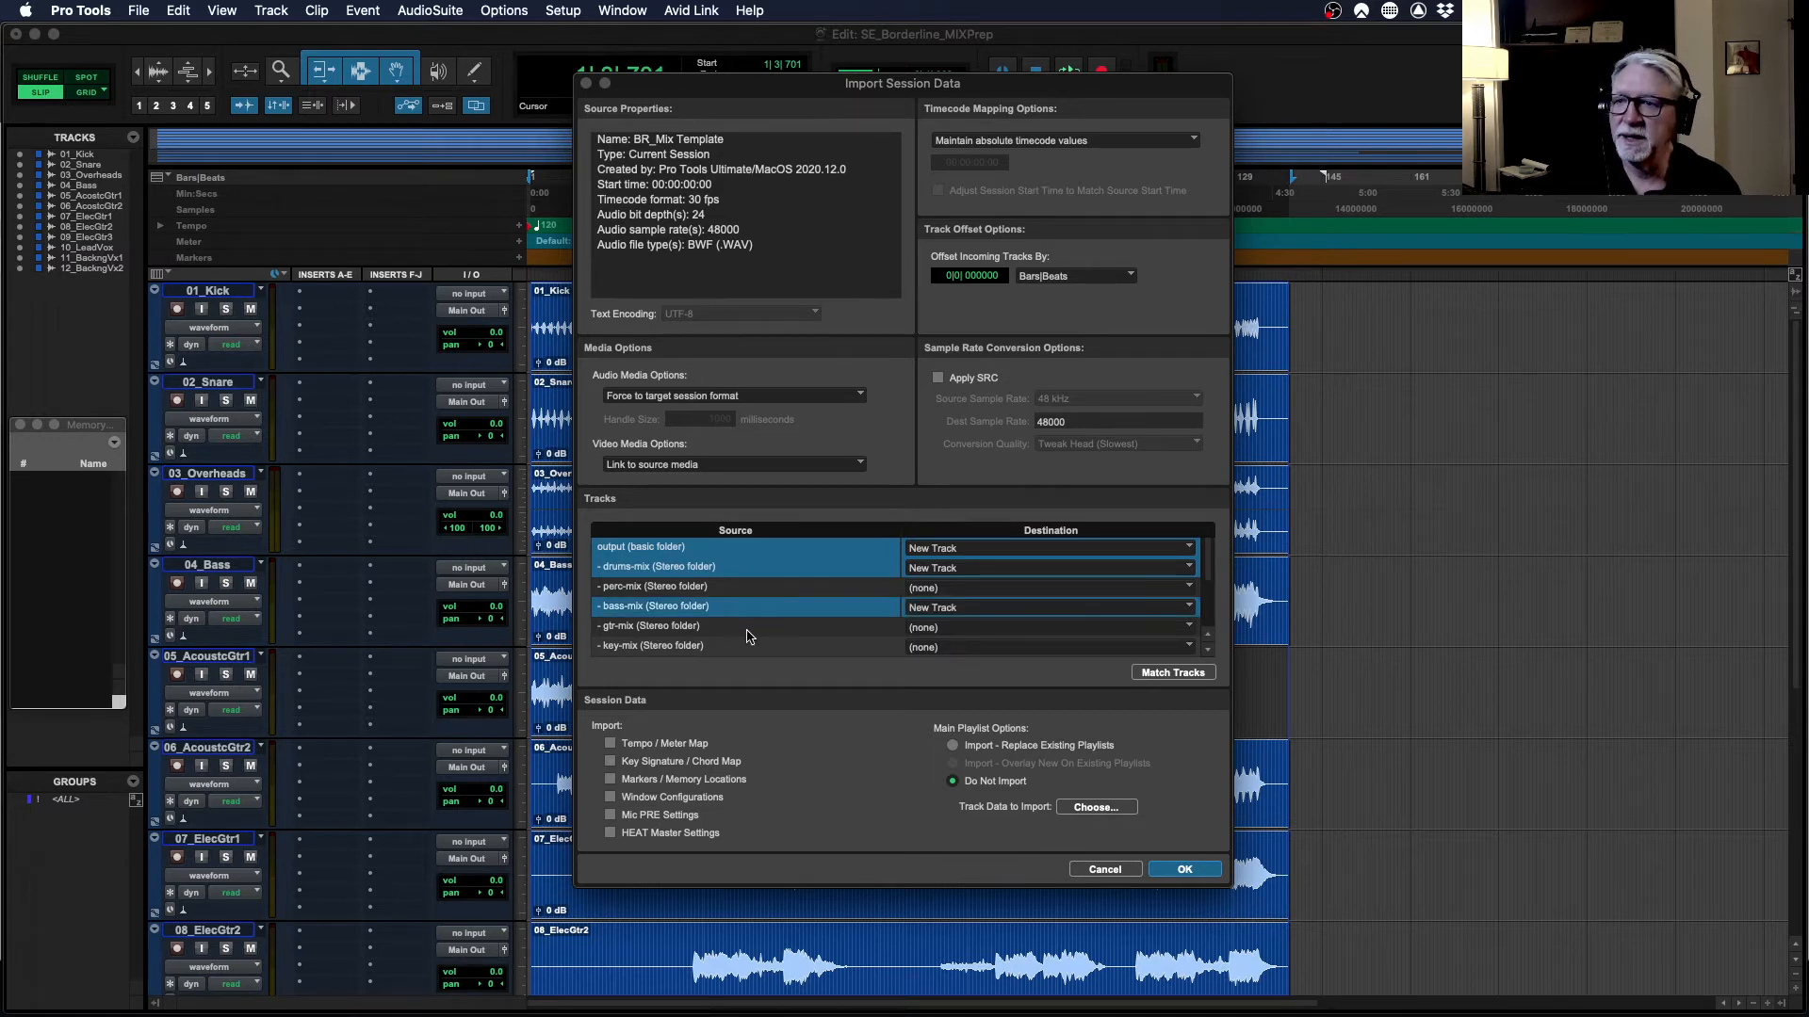
left_click(747, 629)
- Set the vox-mix folder, mix bus, print and Master 1 source tracks to import as new tracks
scroll(807, 630, "down", 3)
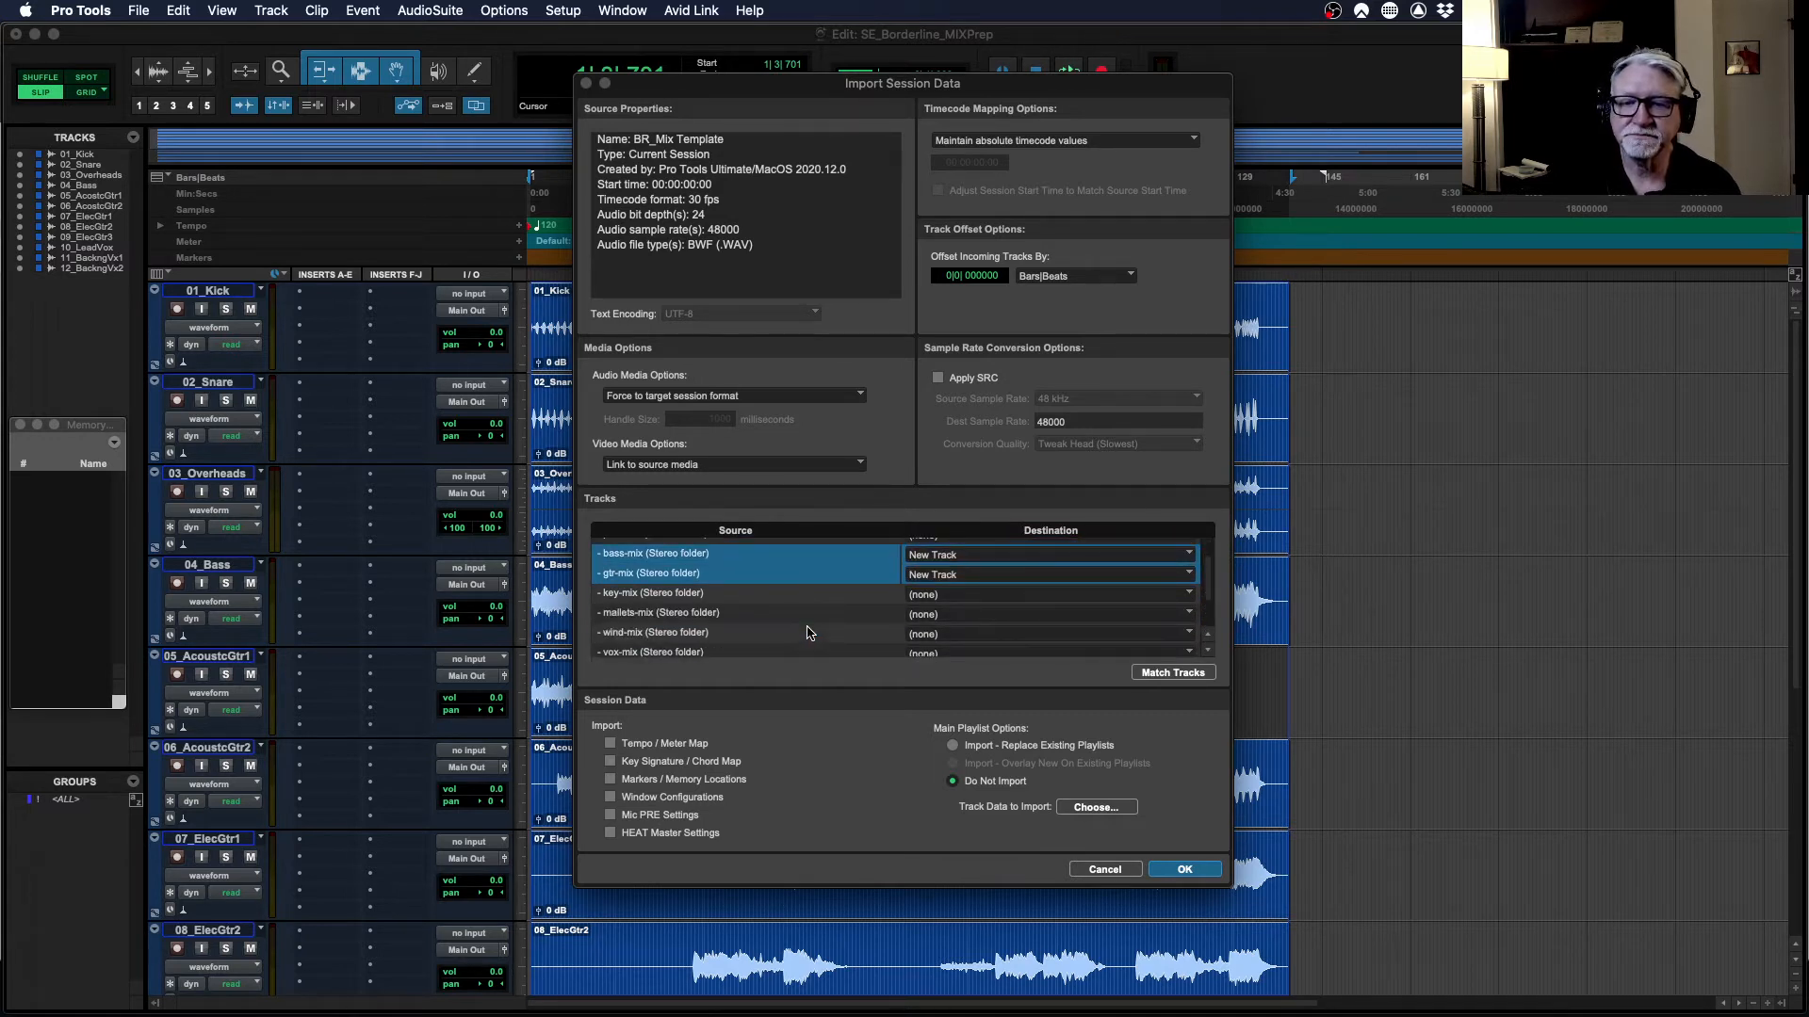
scroll(808, 632, "down", 1)
left_click(795, 636)
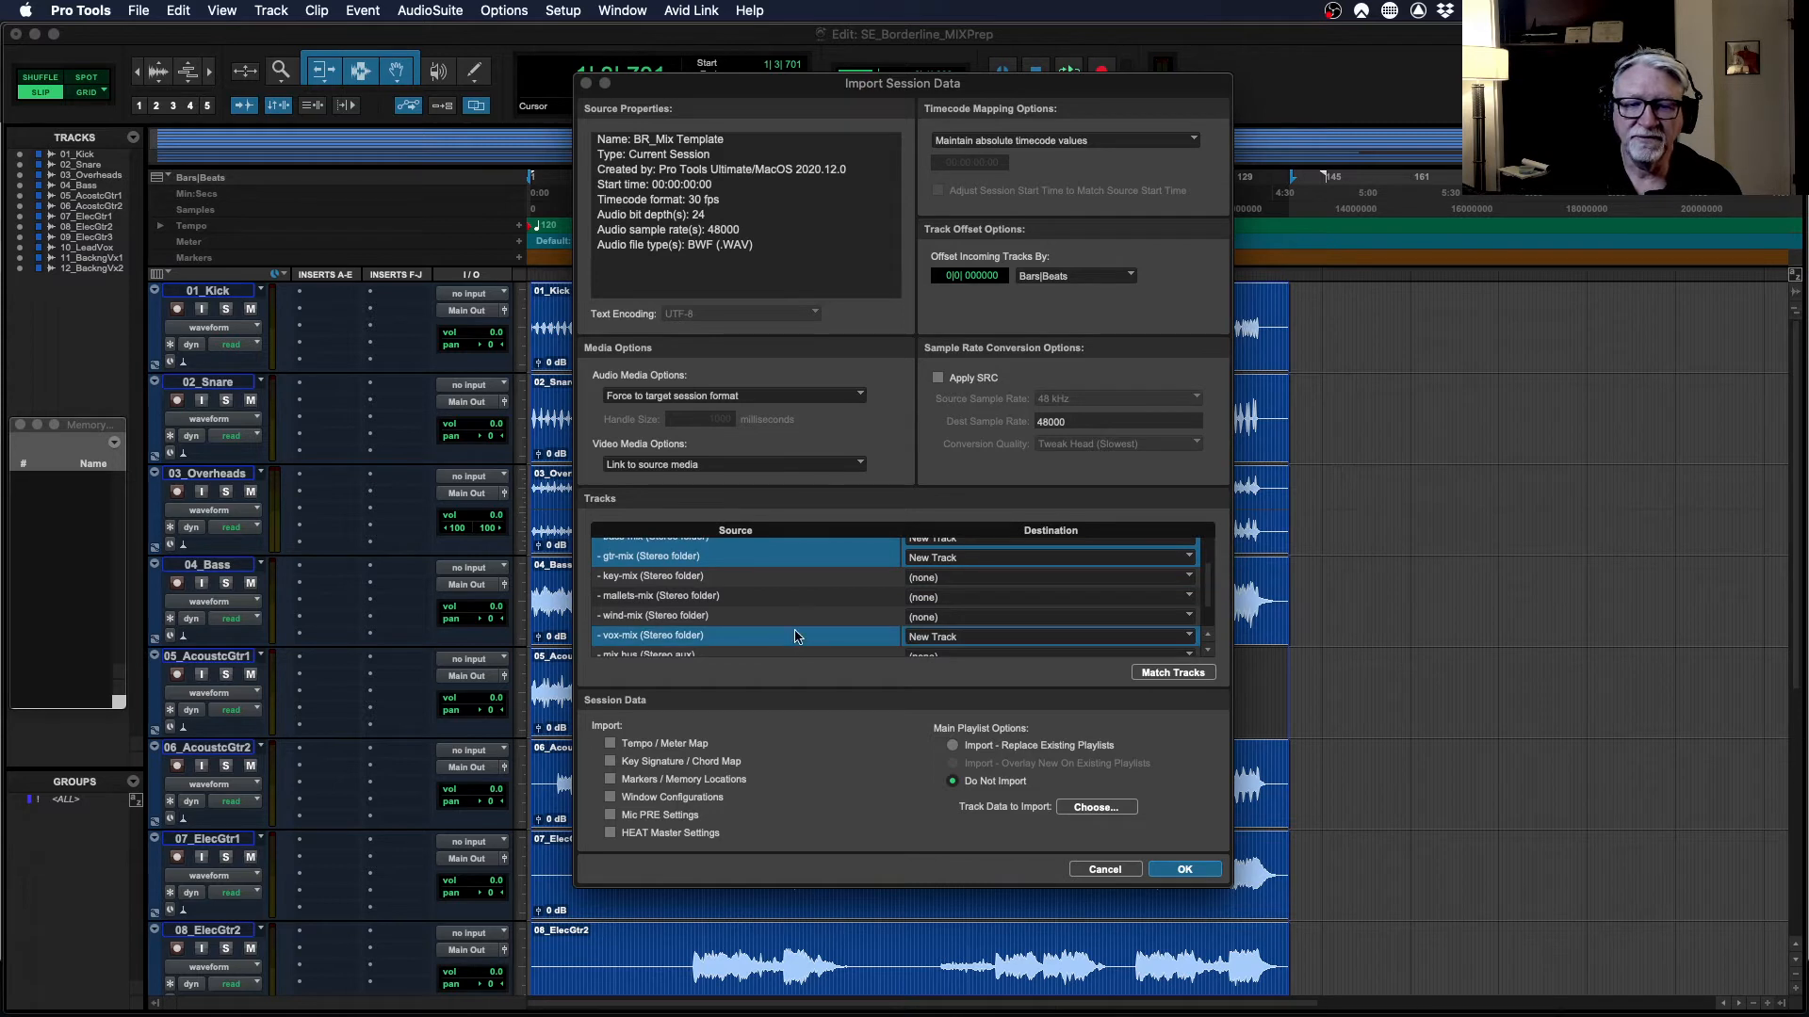
scroll(794, 636, "down", 3)
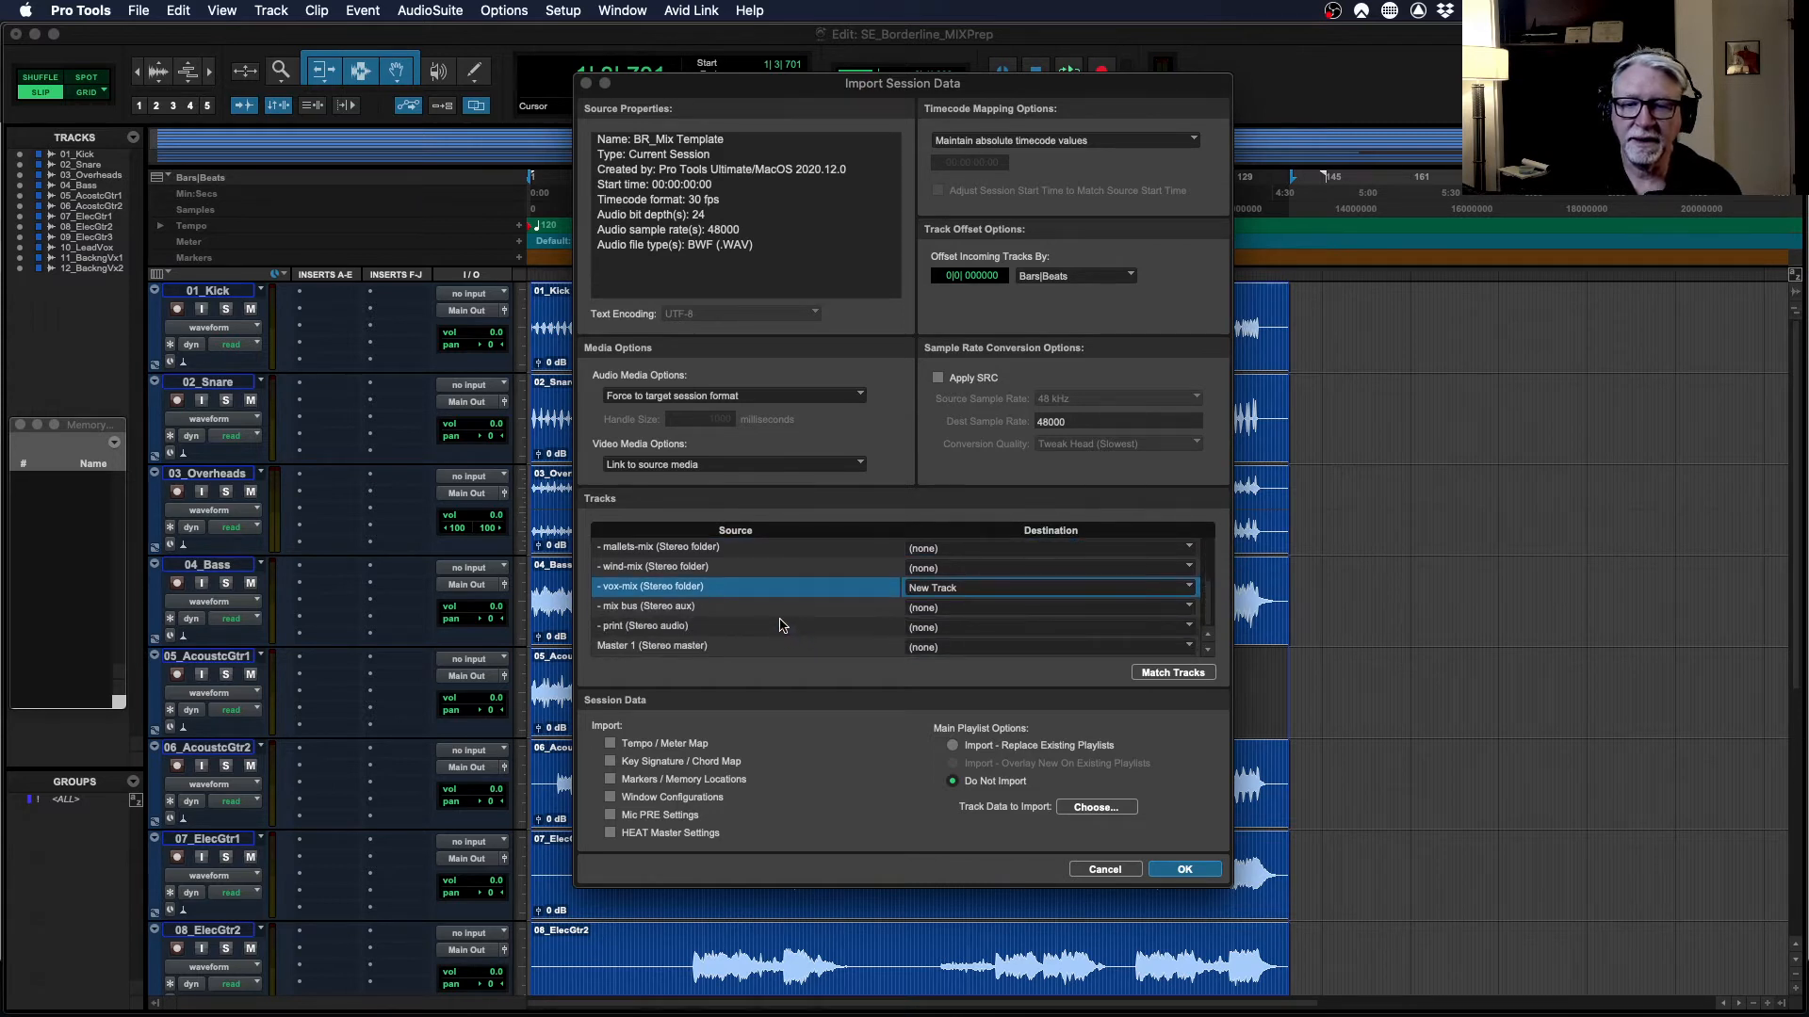
left_click(784, 609, "shift")
left_click(789, 627, "shift")
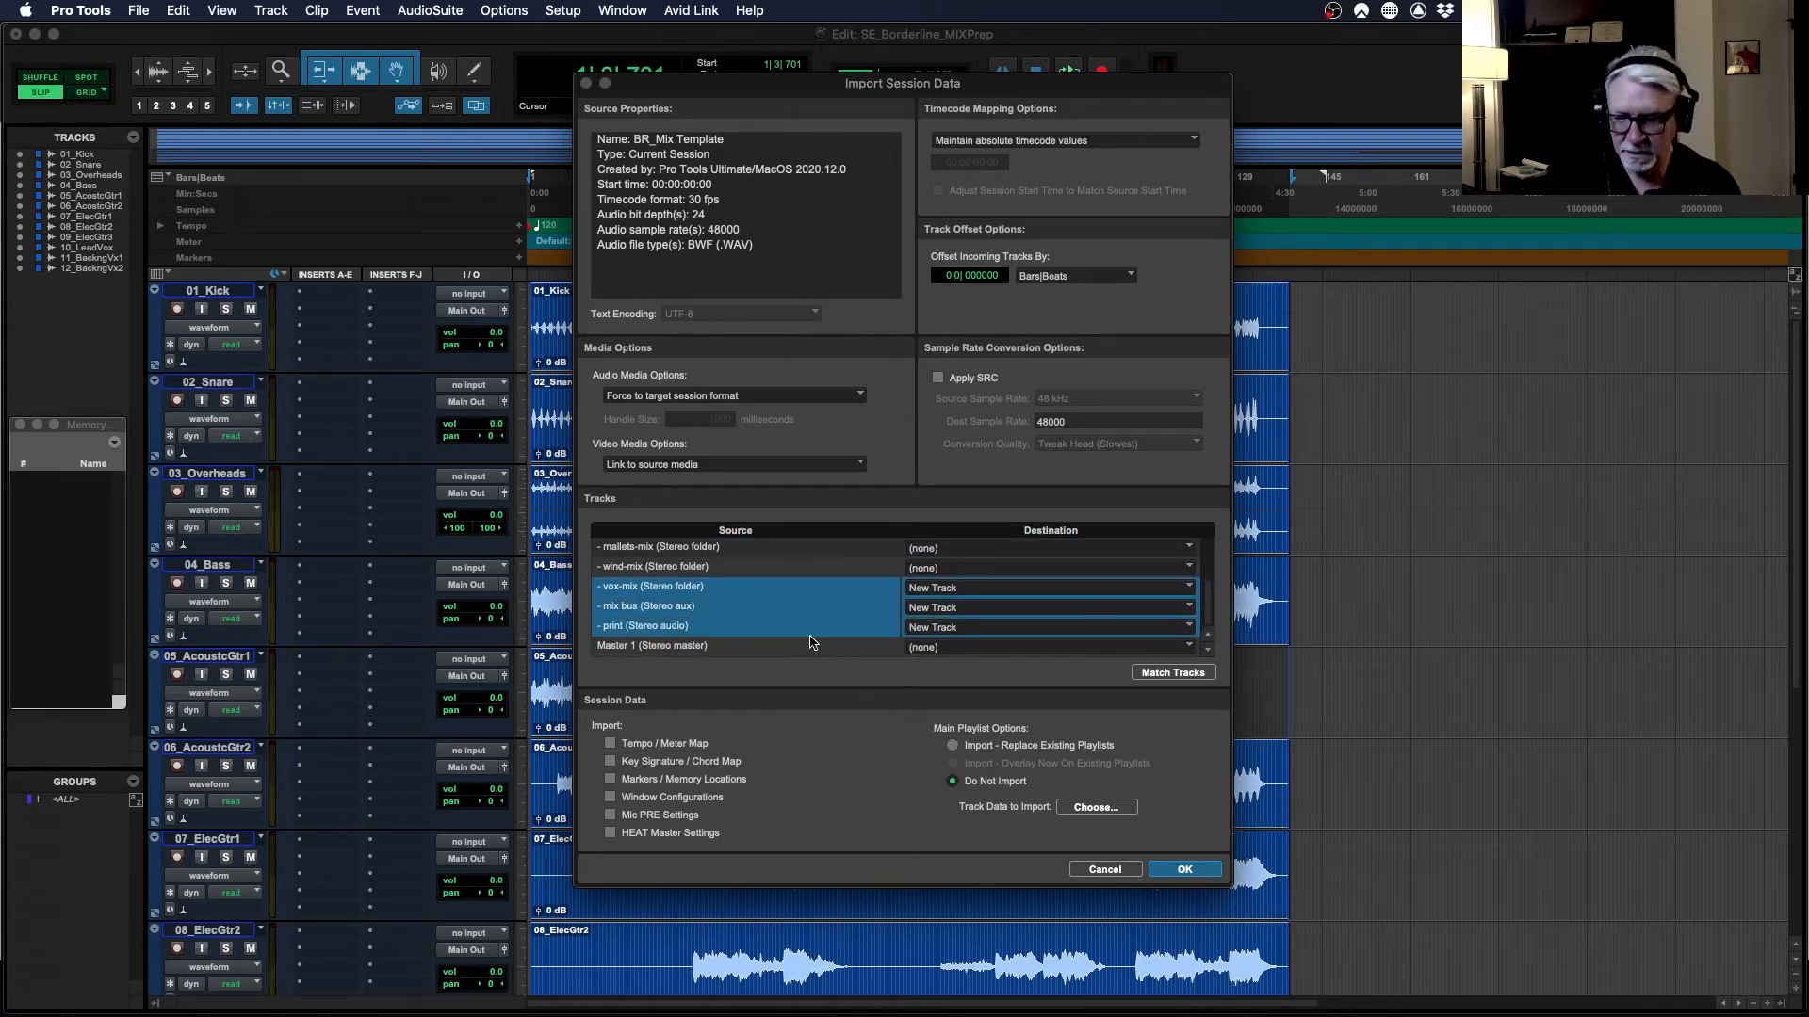
left_click(788, 650, "shift")
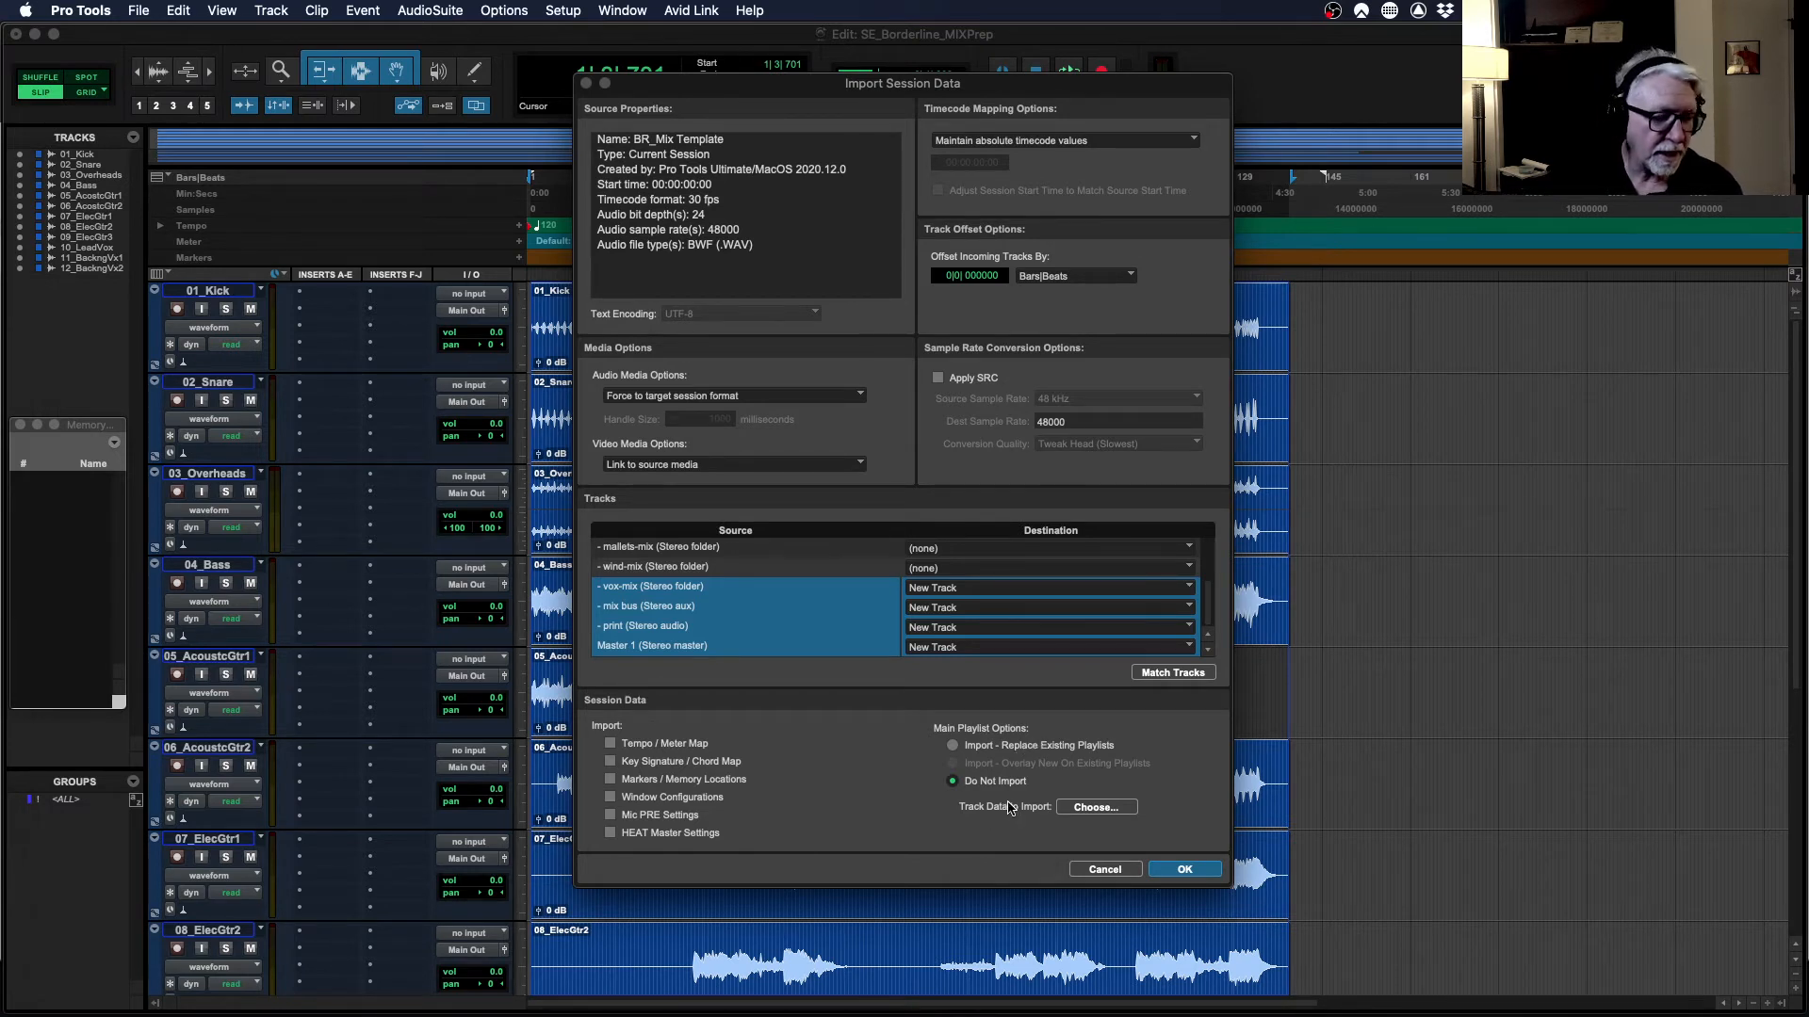
- Import the chosen template tracks with the main playlist option set to Do Not Import, and close the WavesHeadTracker window
left_click(954, 746)
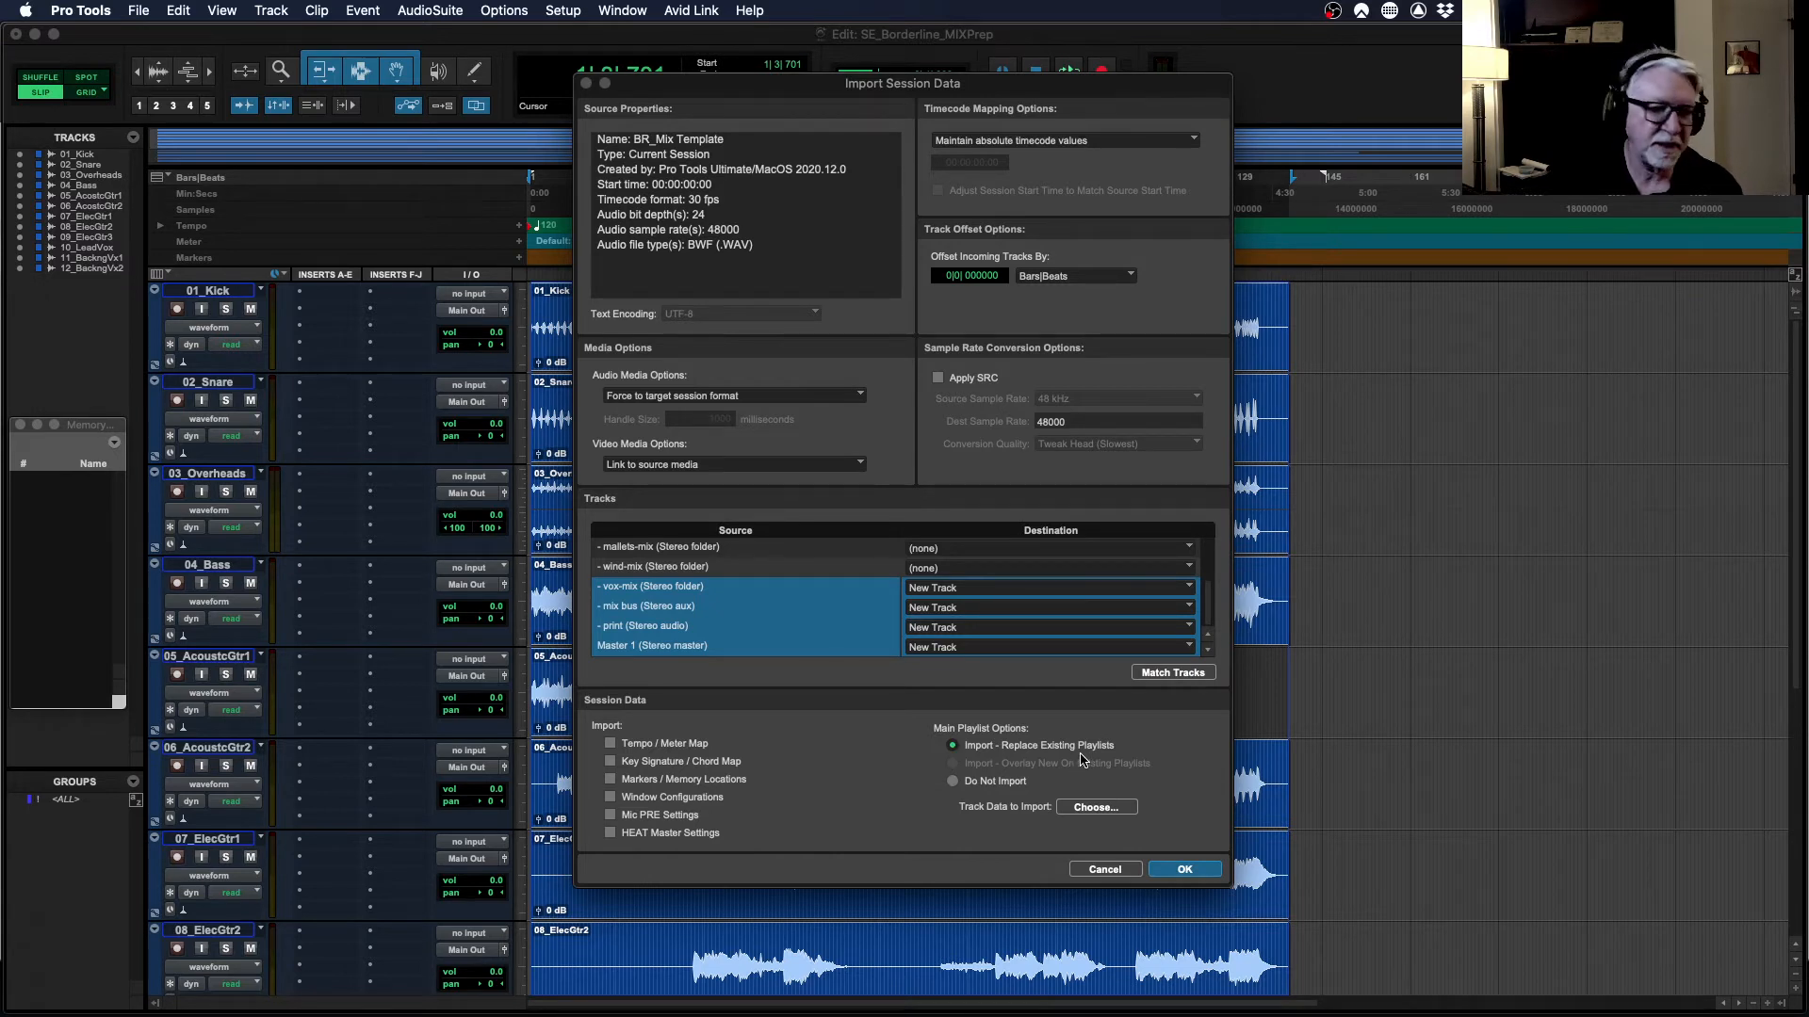
left_click(954, 783)
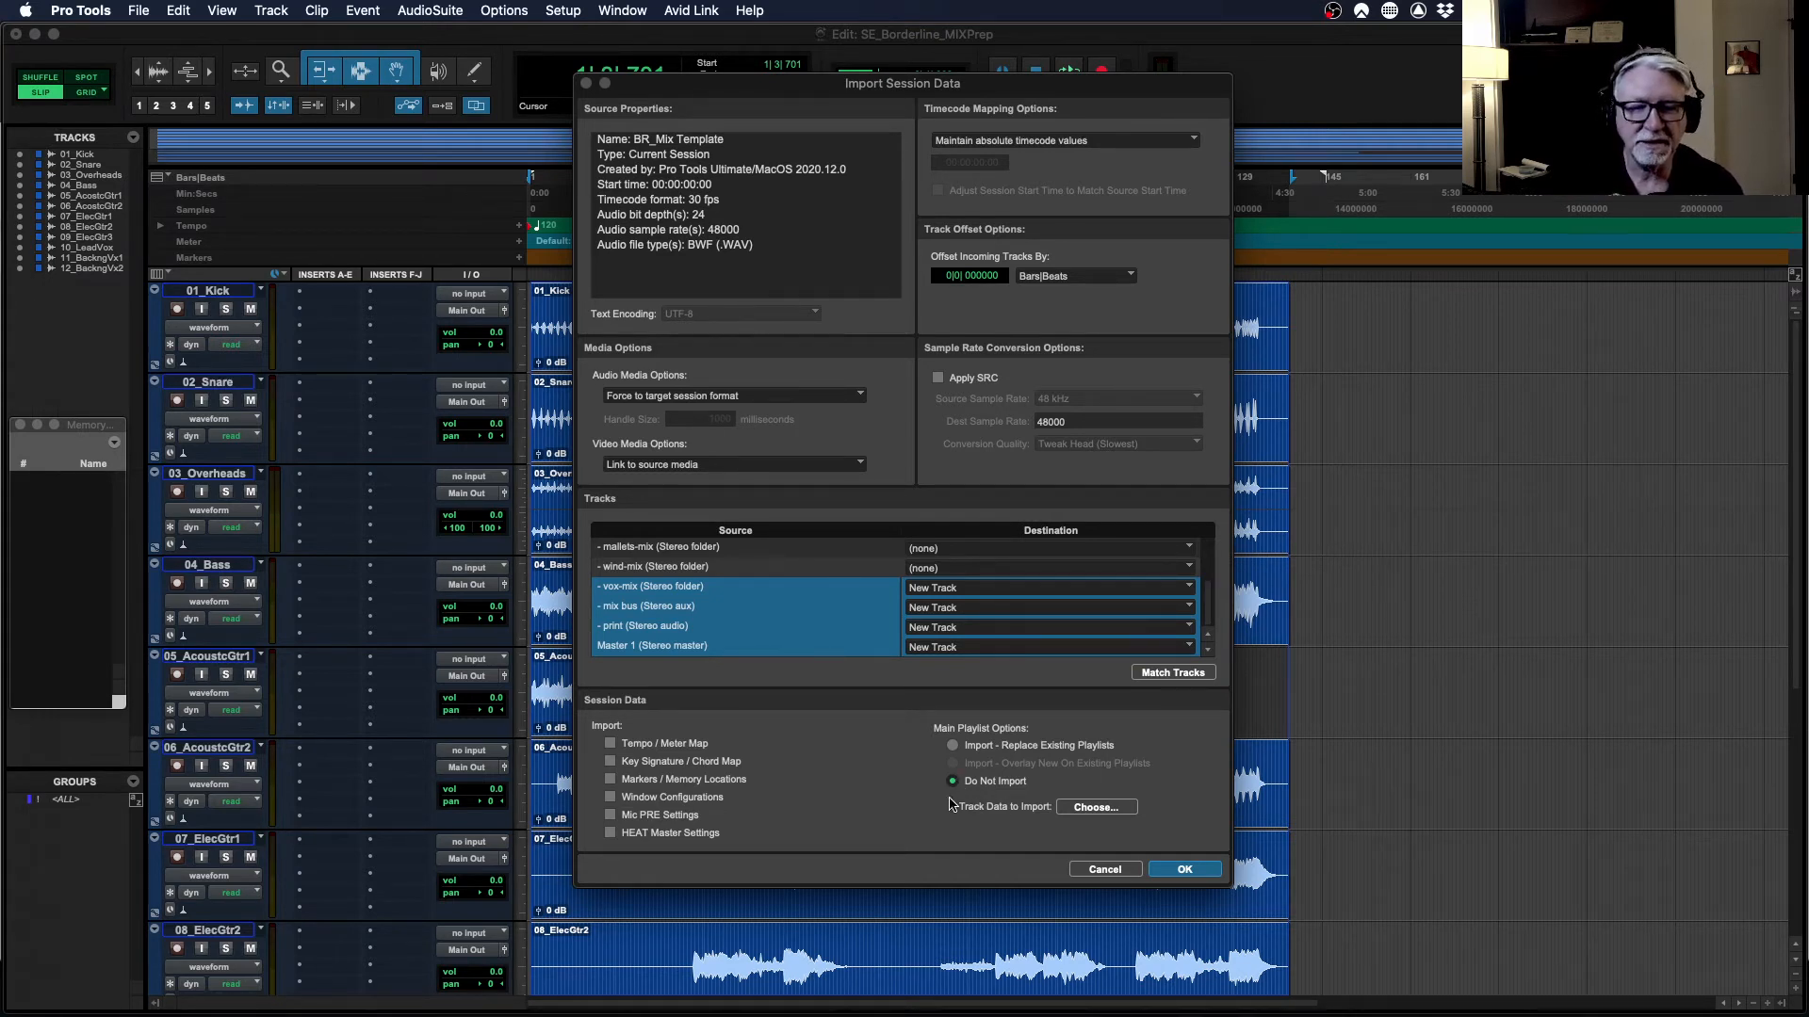
left_click(1185, 870)
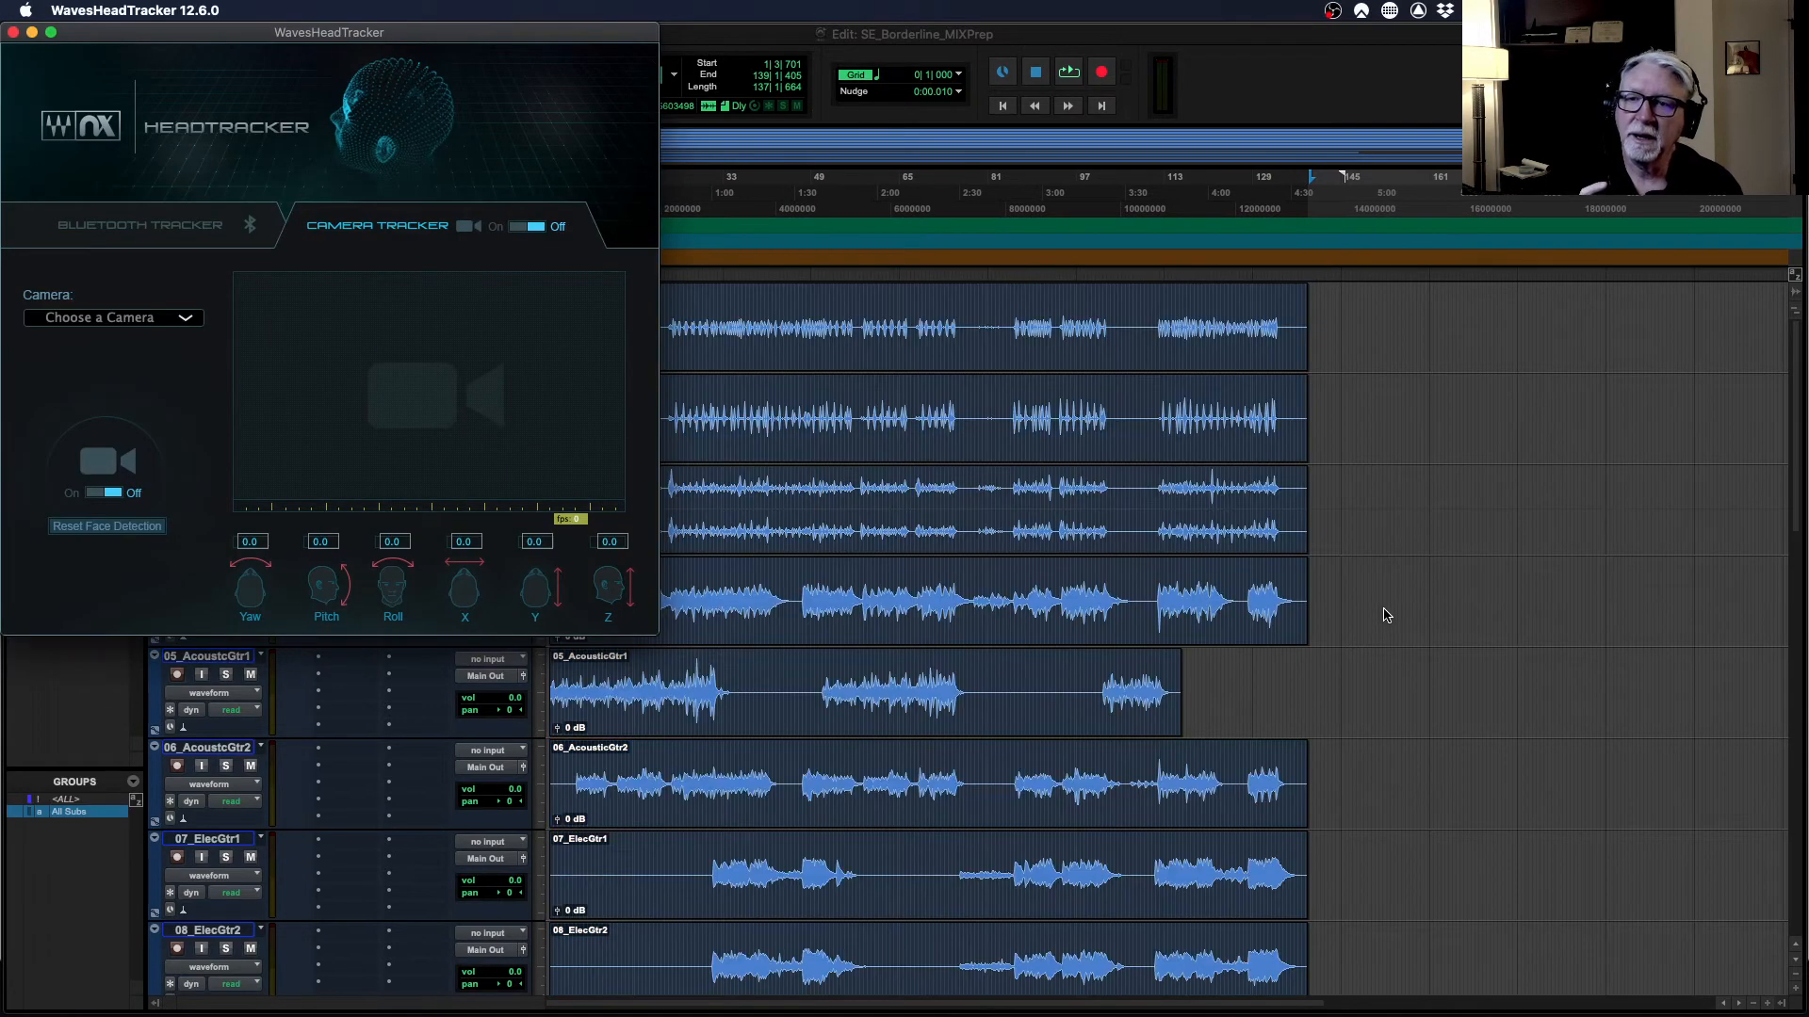
left_click(12, 32)
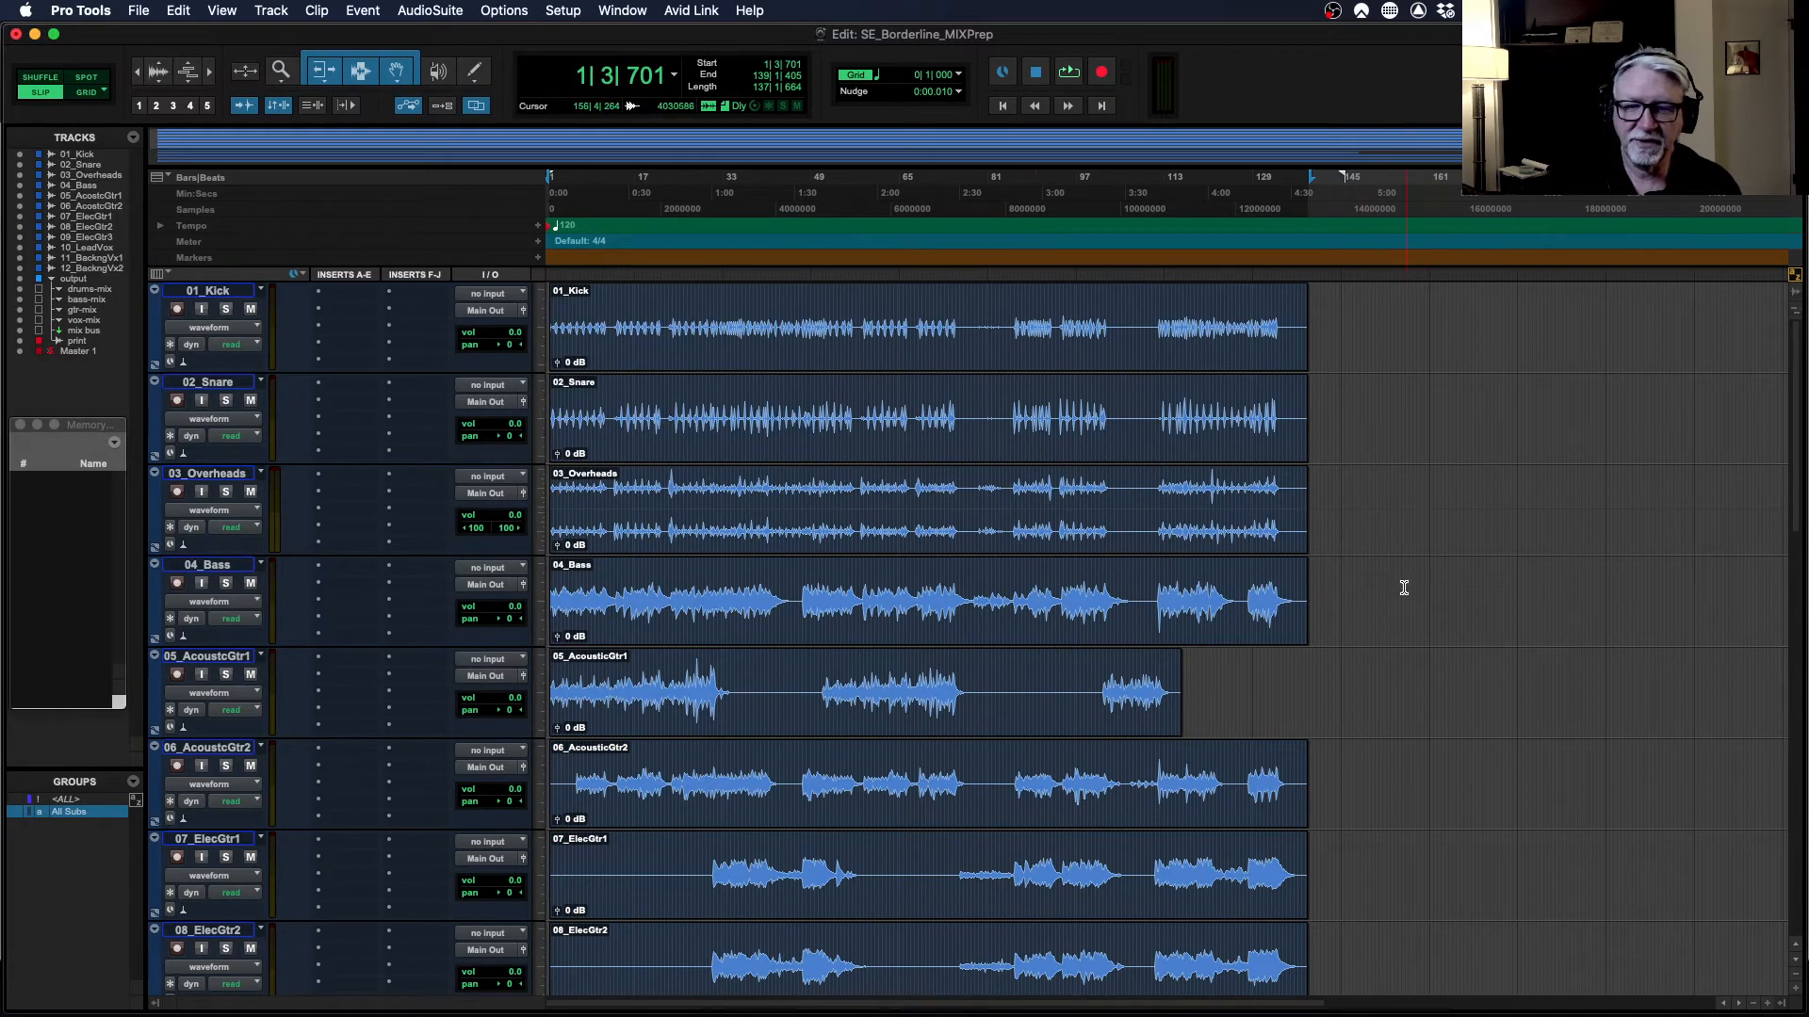
- Examine the session's track layout, from the audio tracks down through the output folder, submixes, mix bus, print and Master 1
scroll(1422, 626, "down", 4)
scroll(1425, 626, "down", 10)
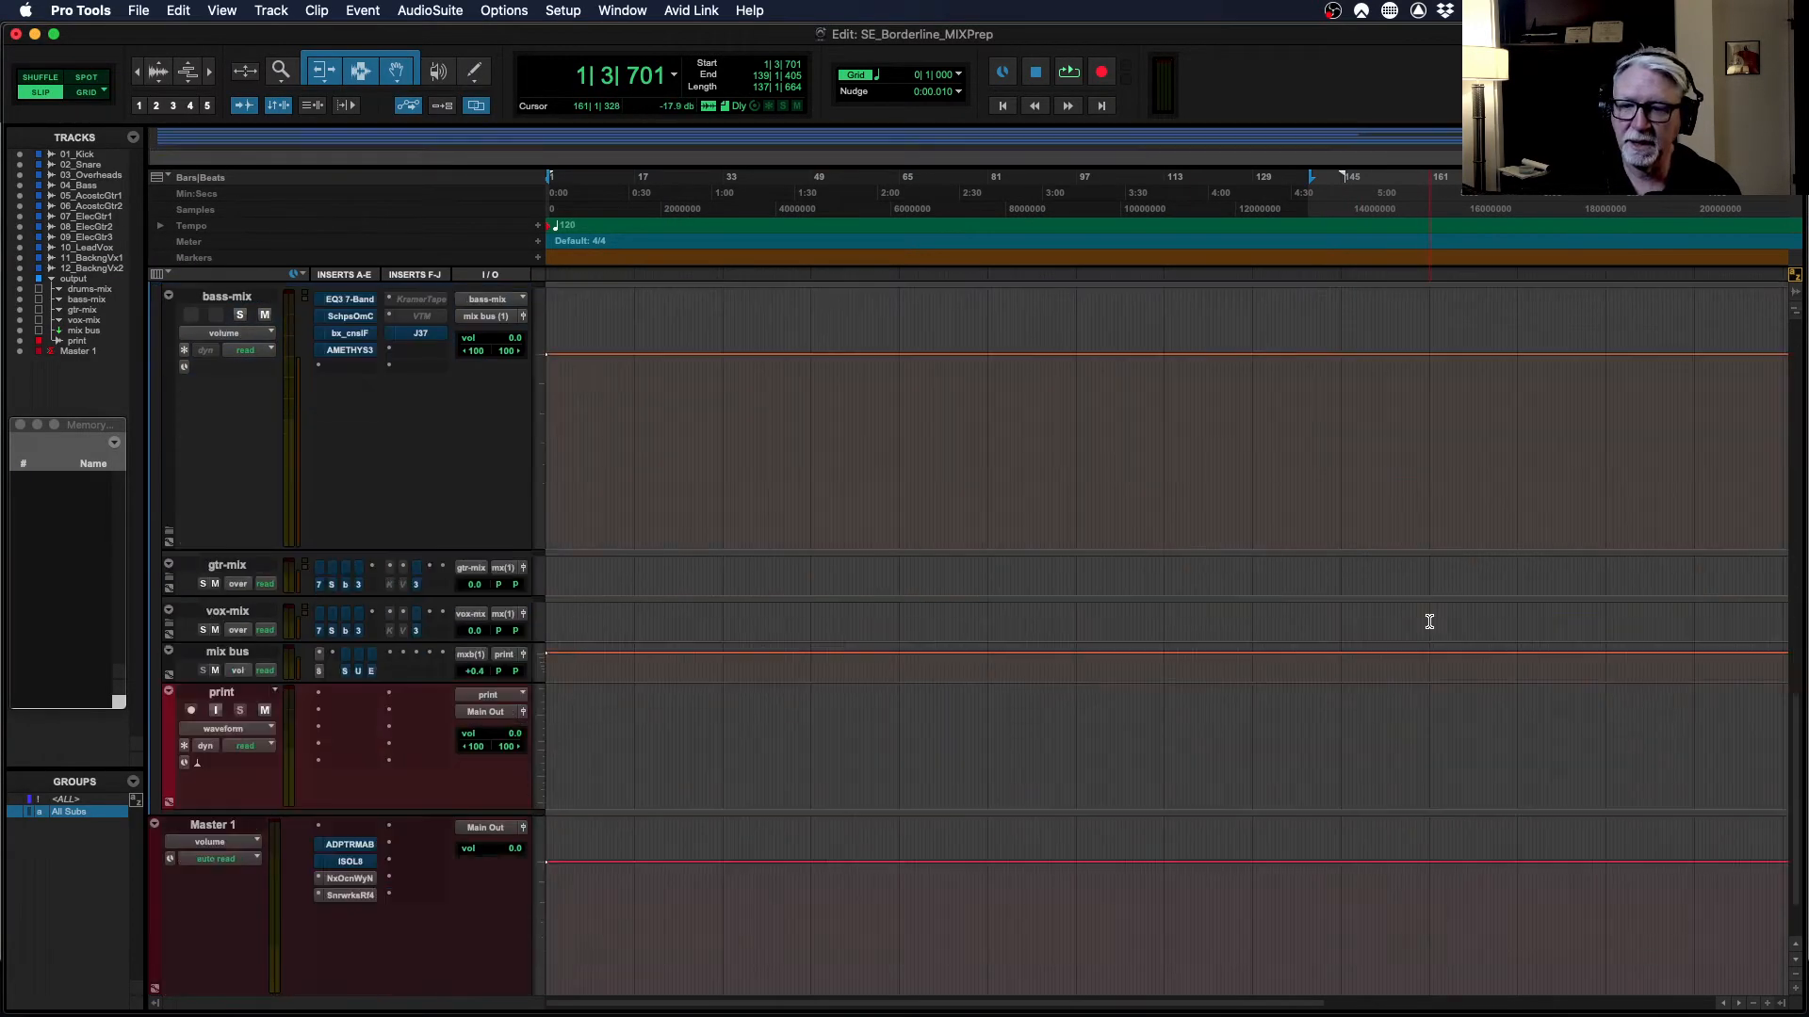
scroll(1430, 622, "up", 5)
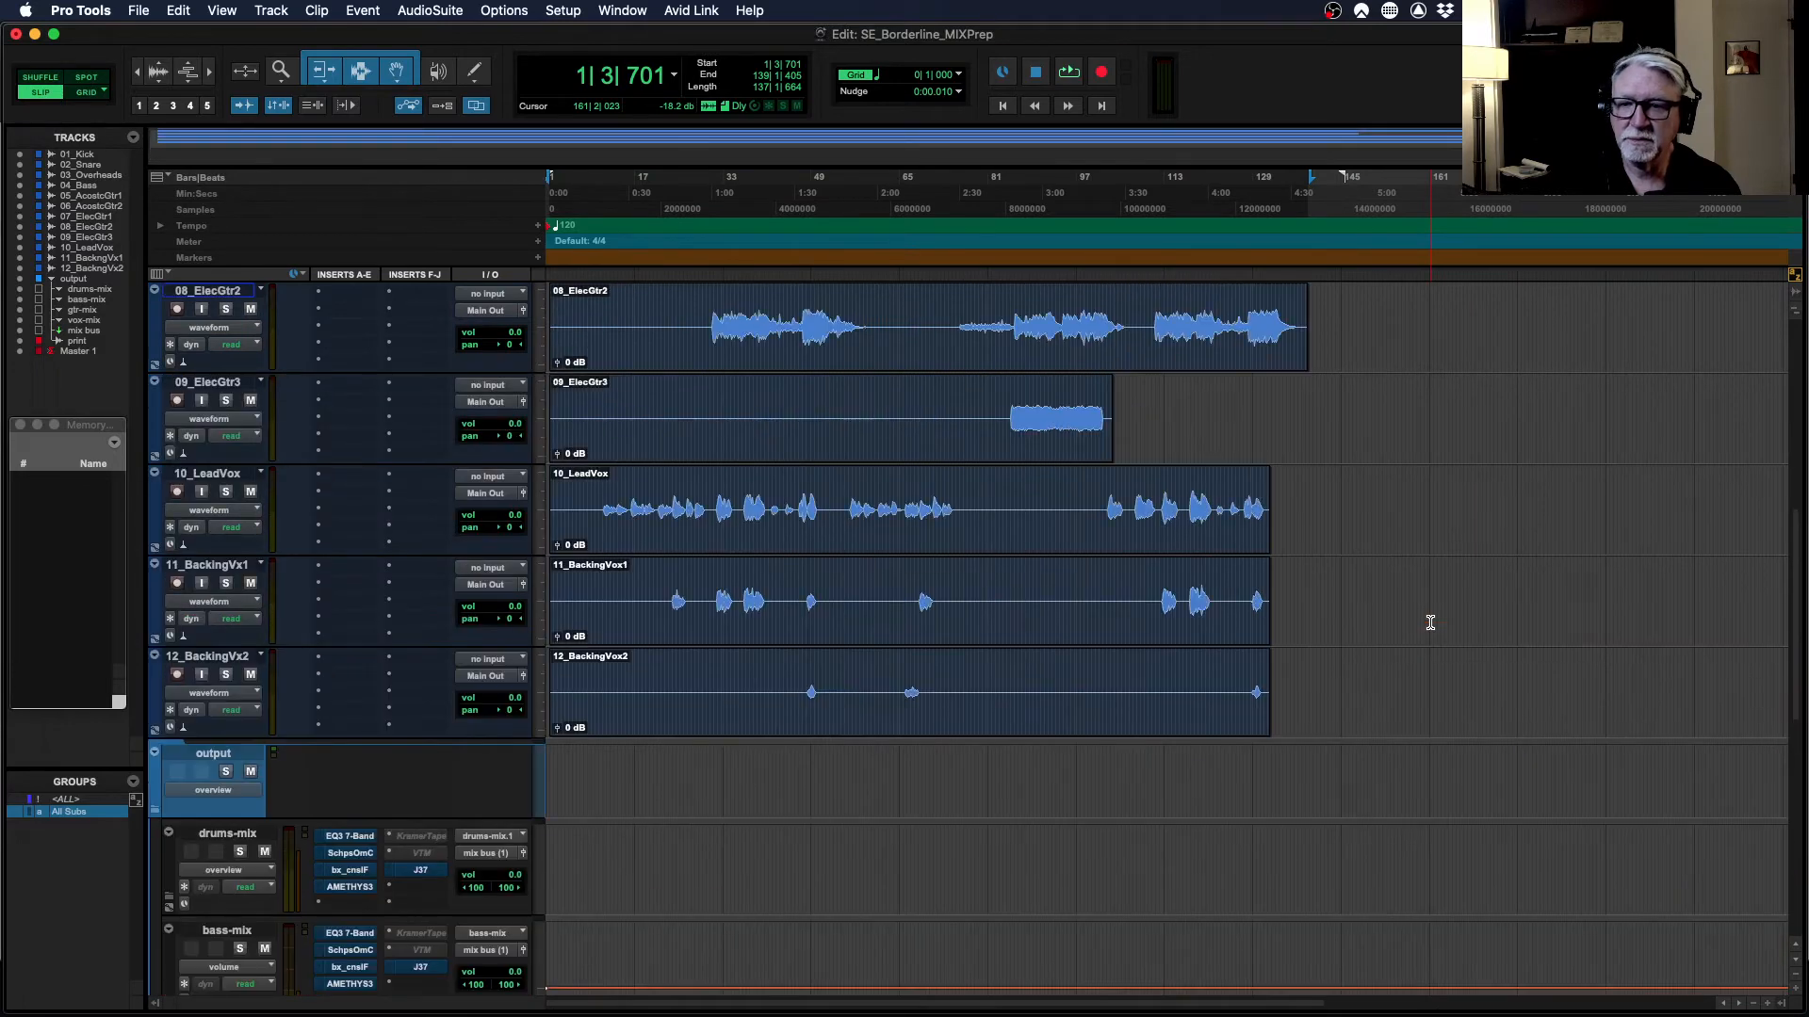
scroll(1430, 622, "down", 5)
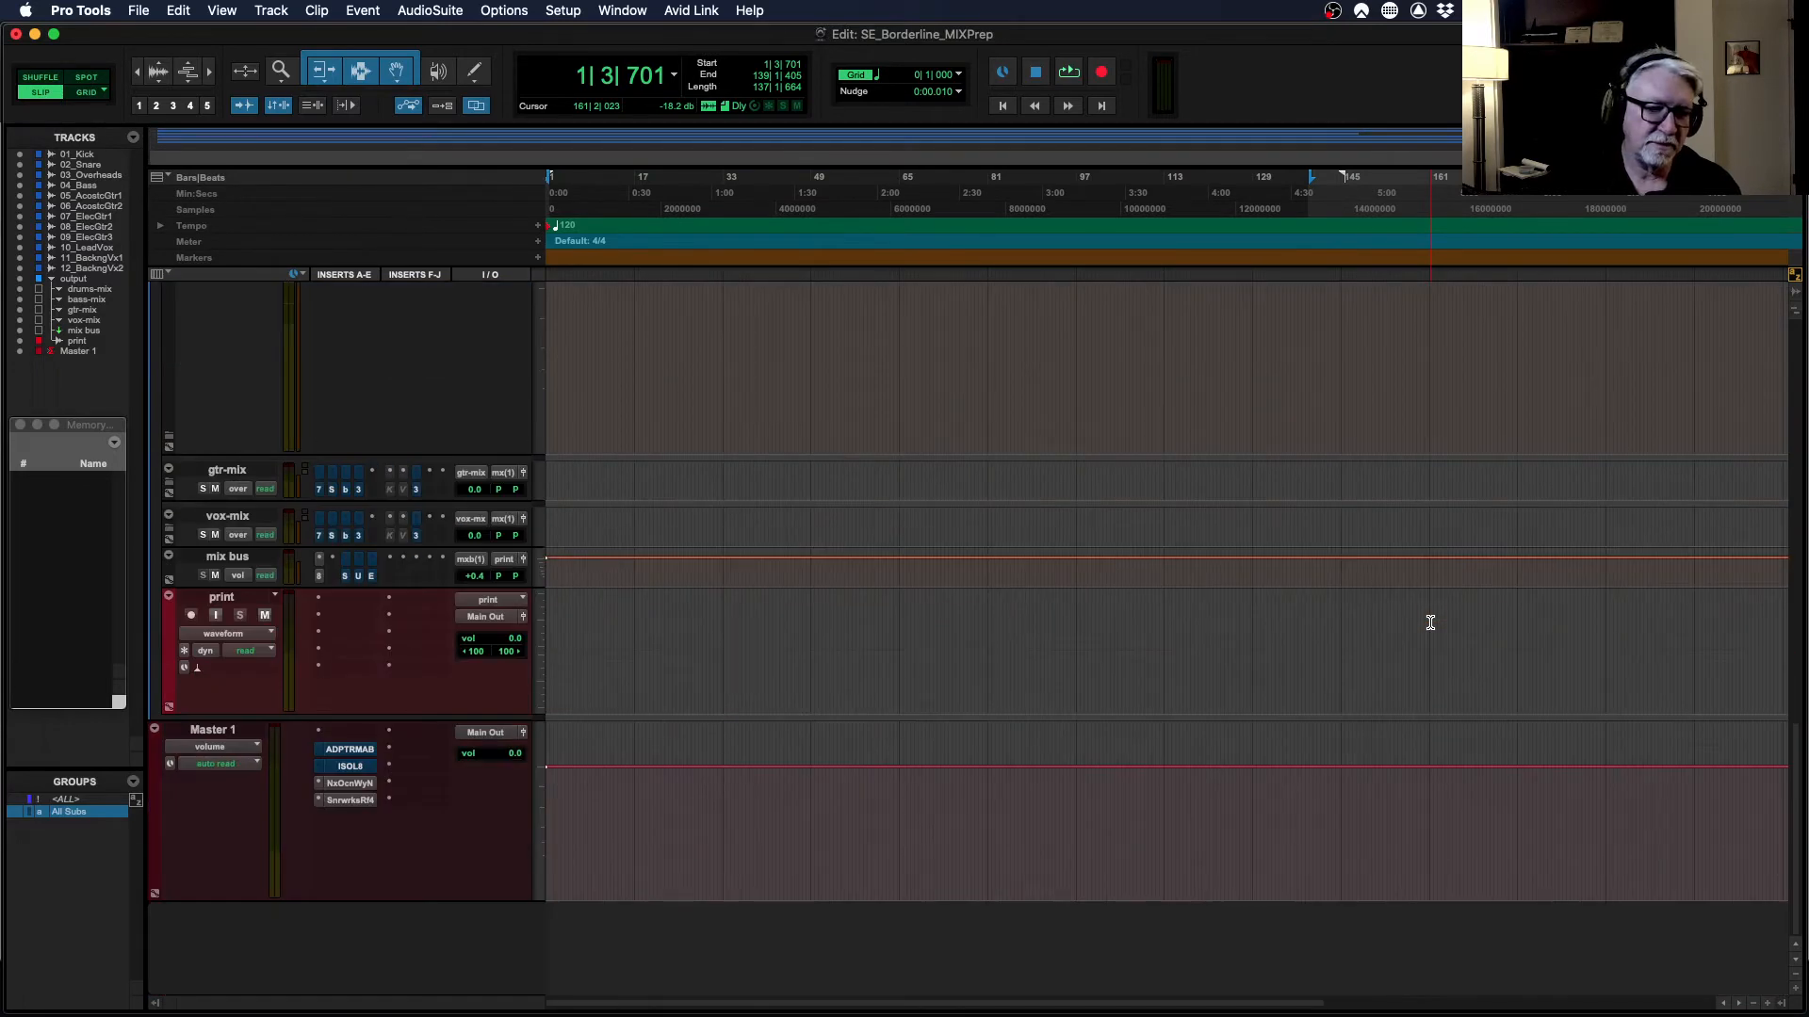
scroll(1430, 623, "up", 14)
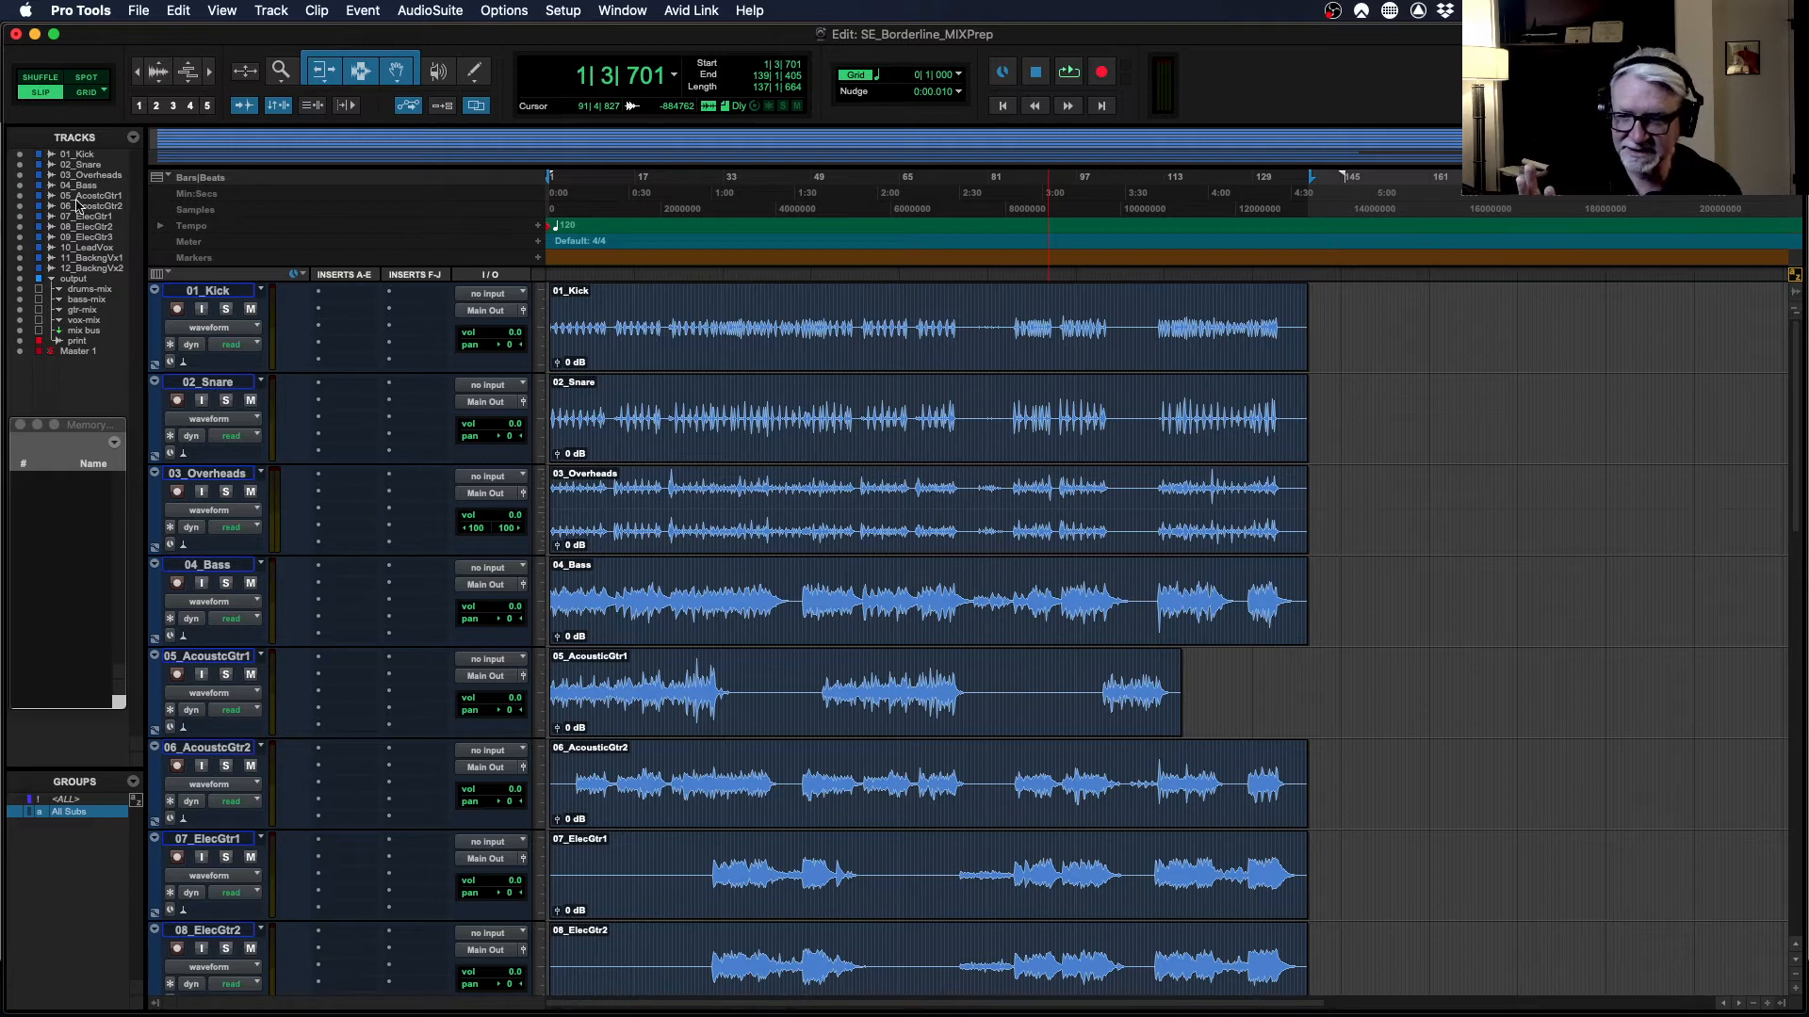
scroll(415, 803, "down", 10)
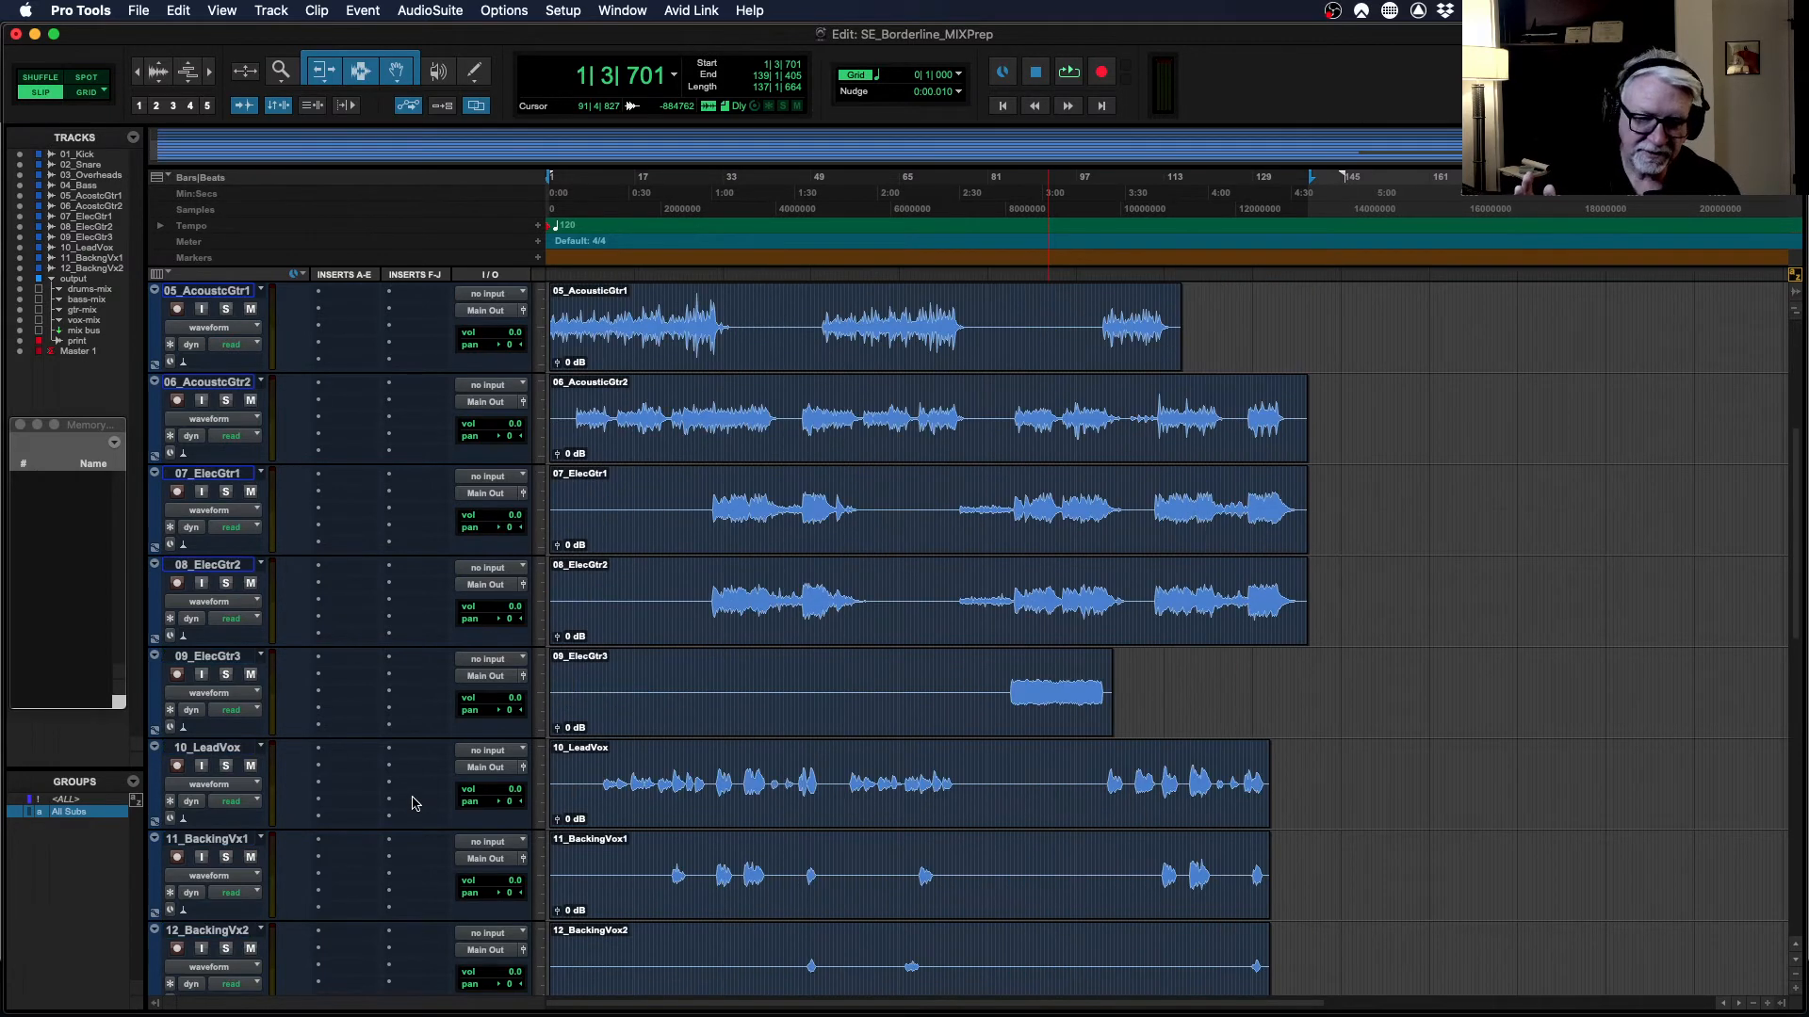
scroll(415, 803, "up", 10)
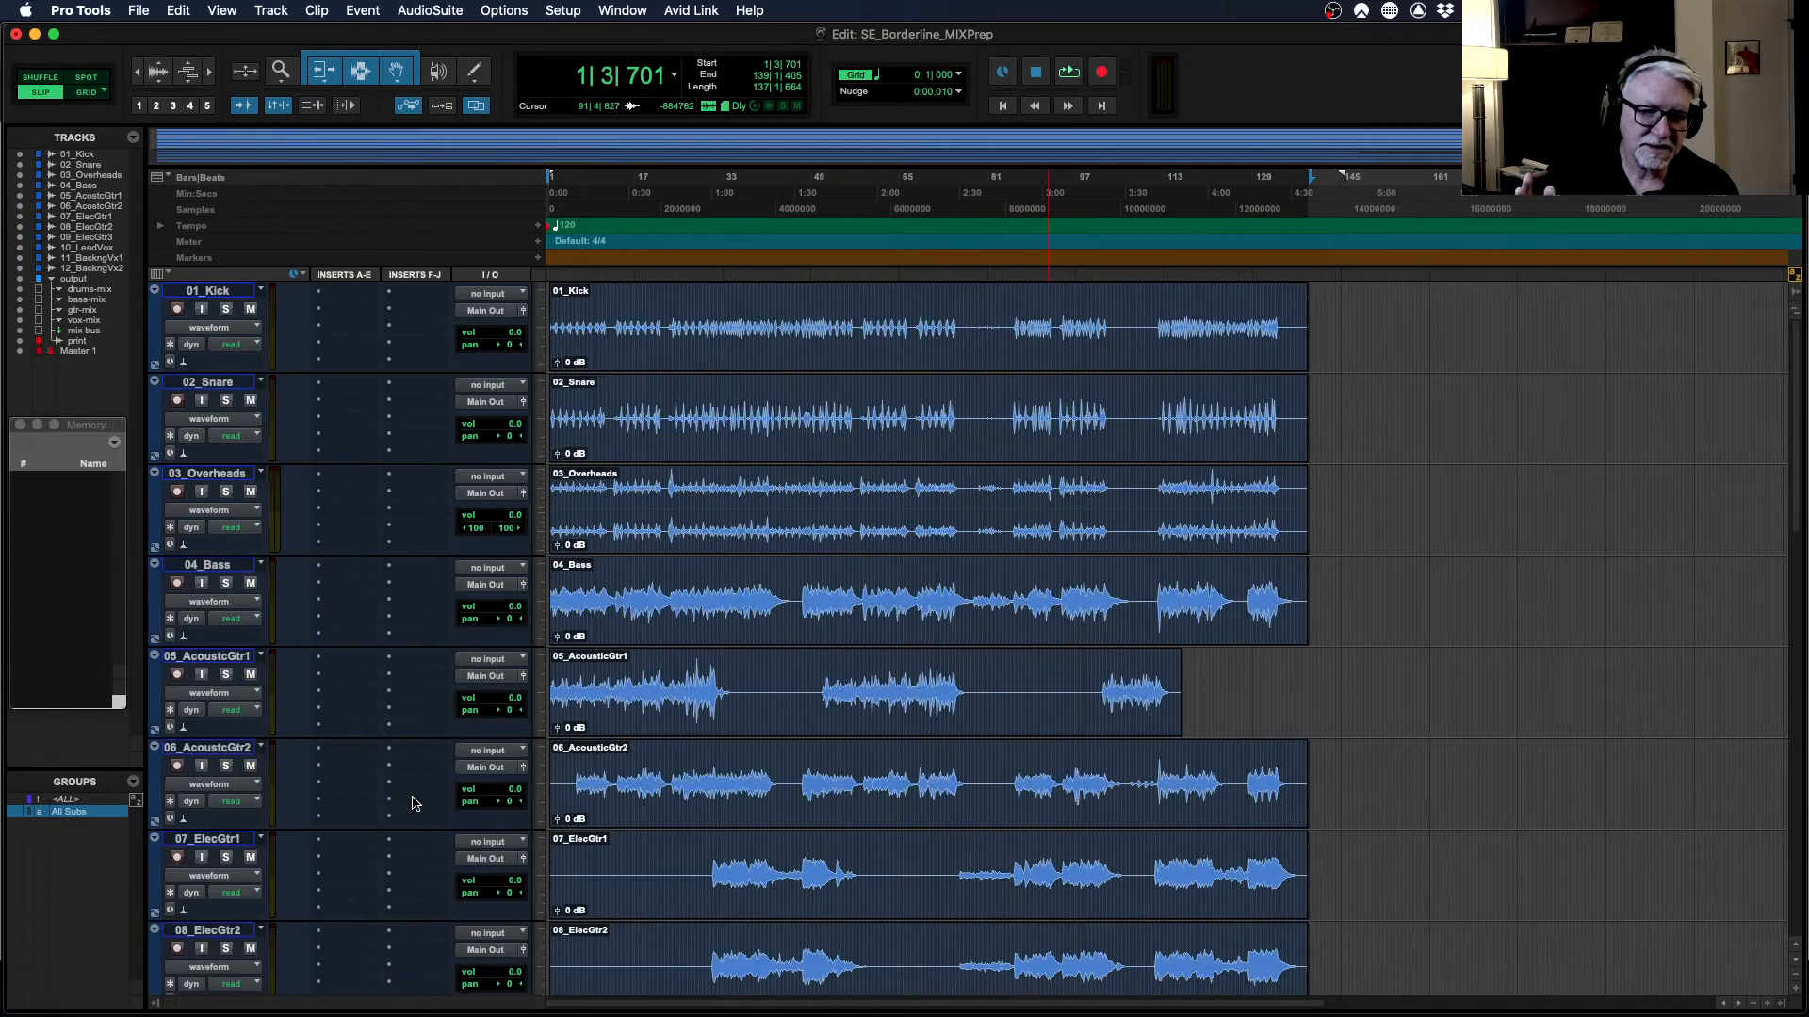
scroll(411, 803, "down", 12)
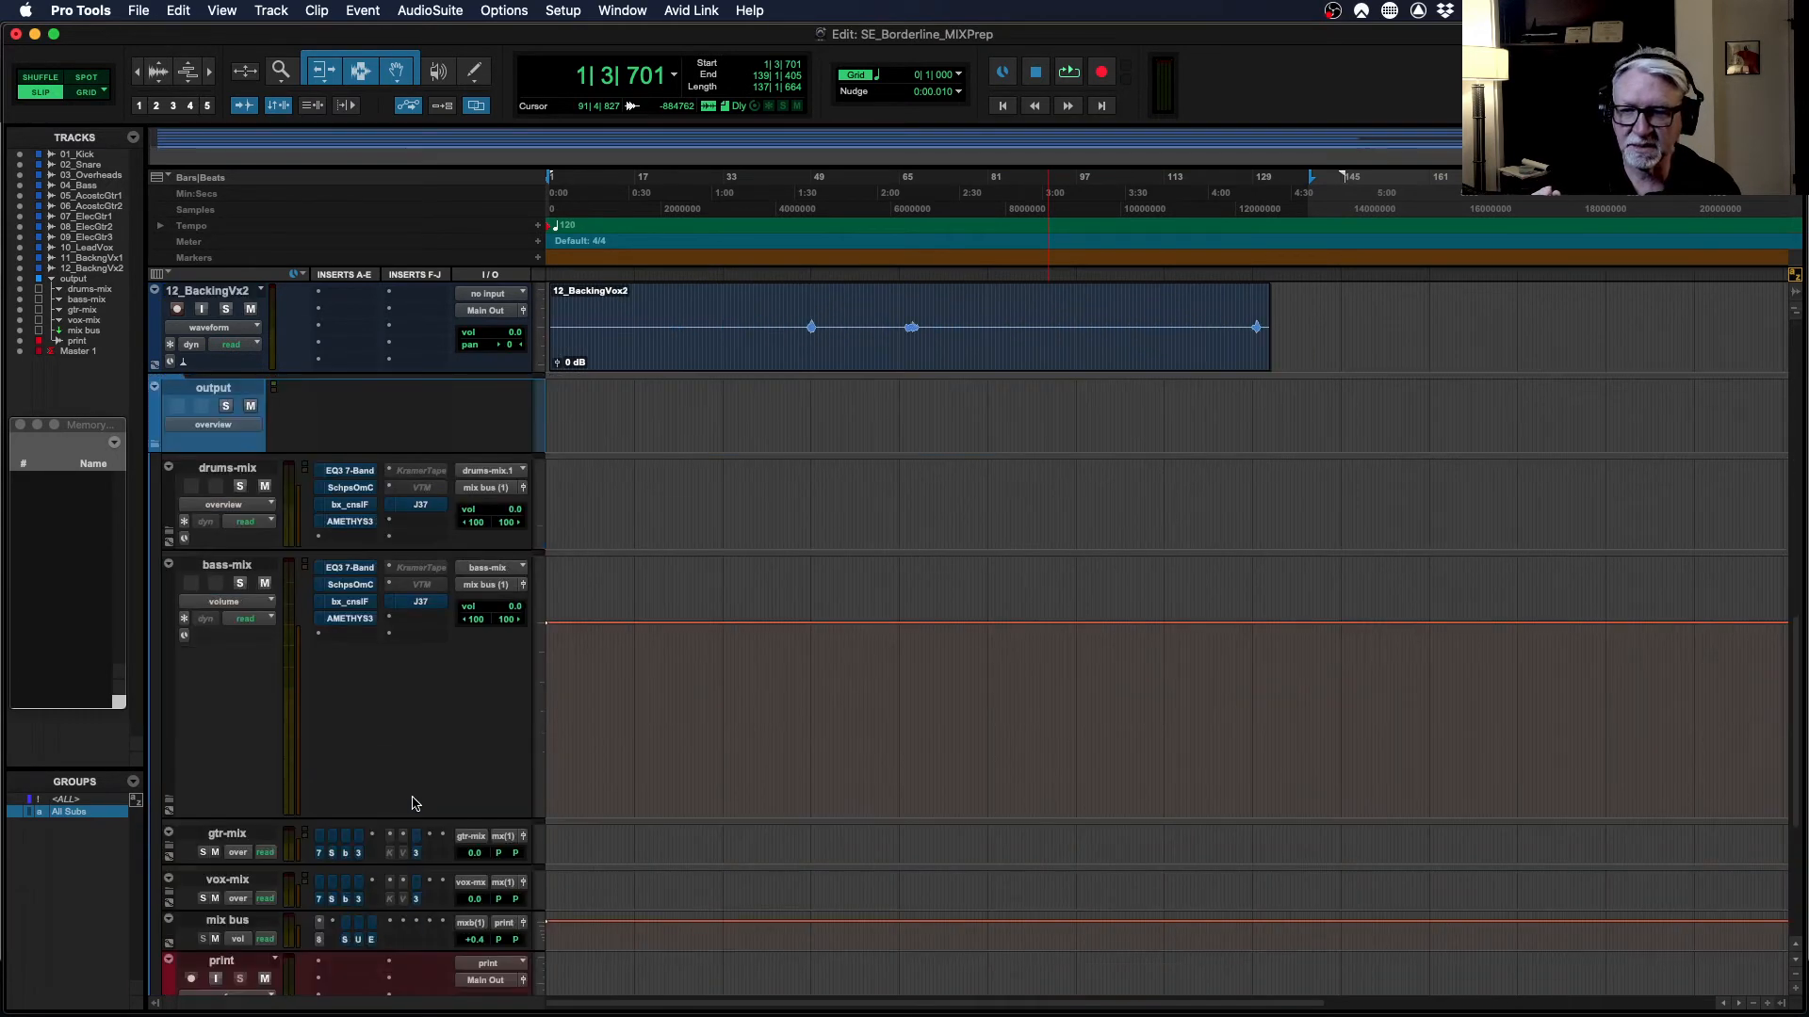
scroll(411, 803, "up", 8)
scroll(411, 803, "up", 3)
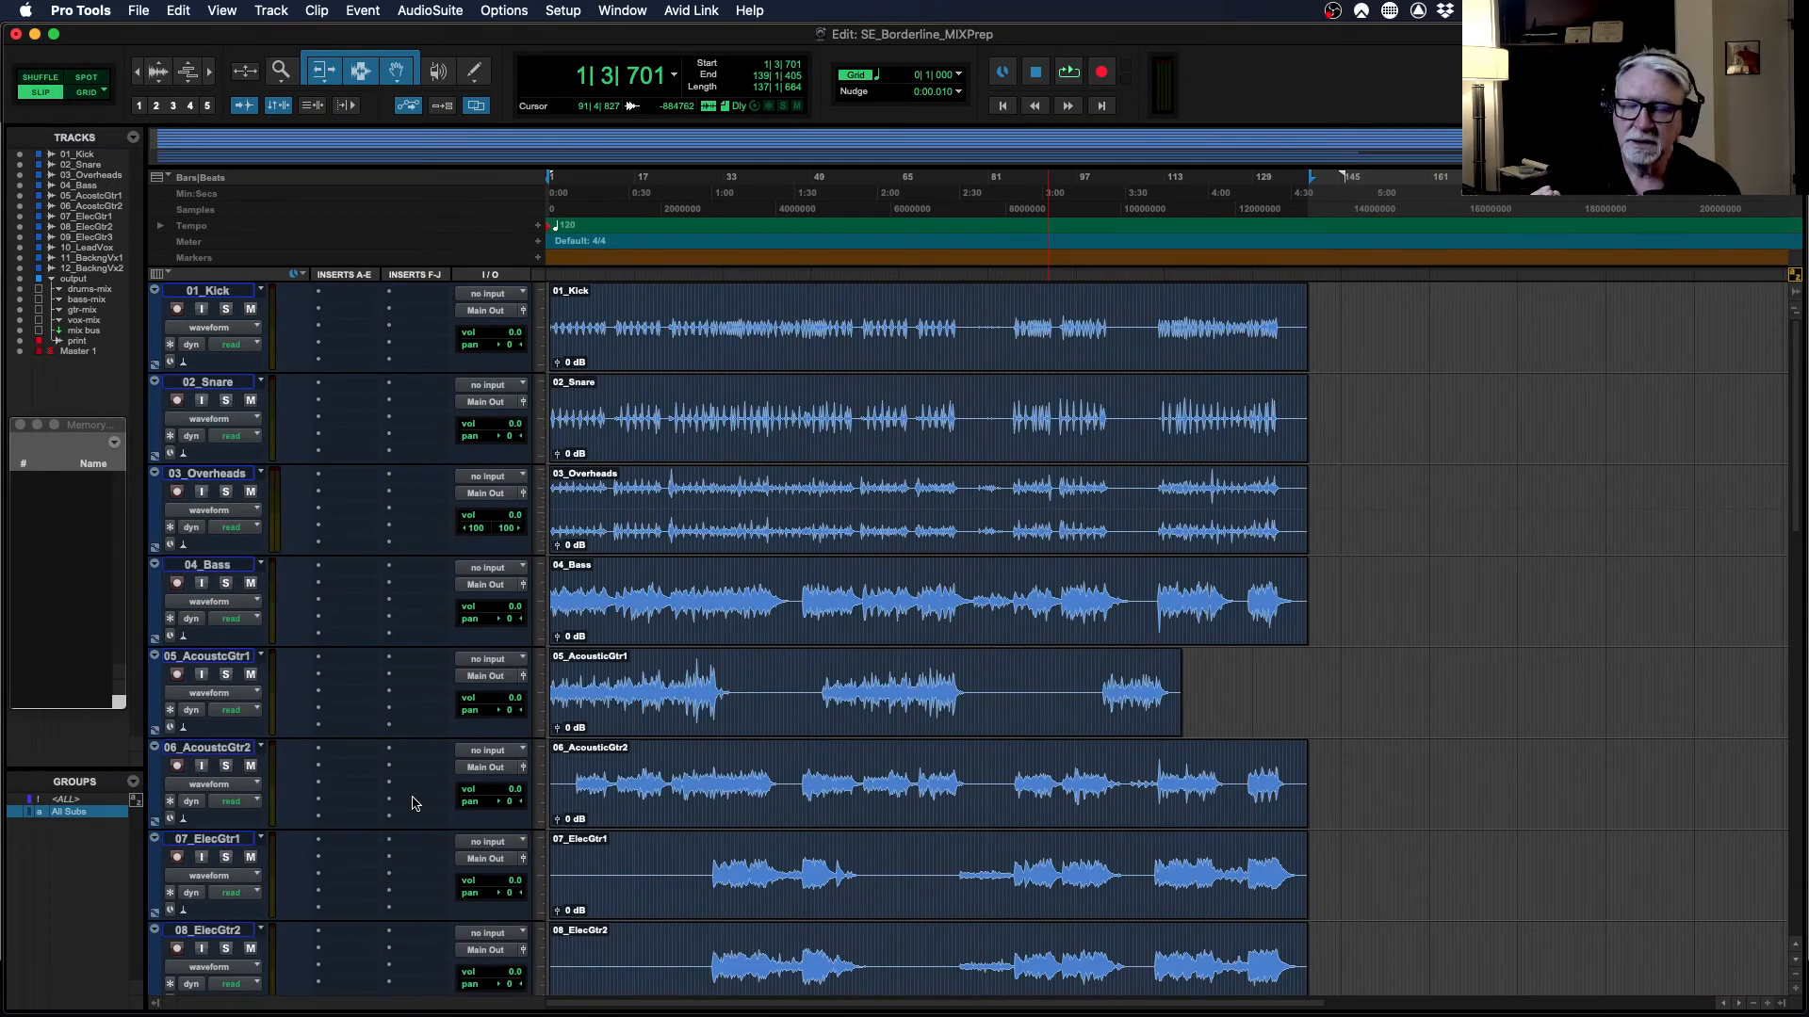
- Move the output folder to the top of the track list, and place 01_Kick, 02_Snare and 03_Overheads inside the drums-mix folder
left_click(75, 281)
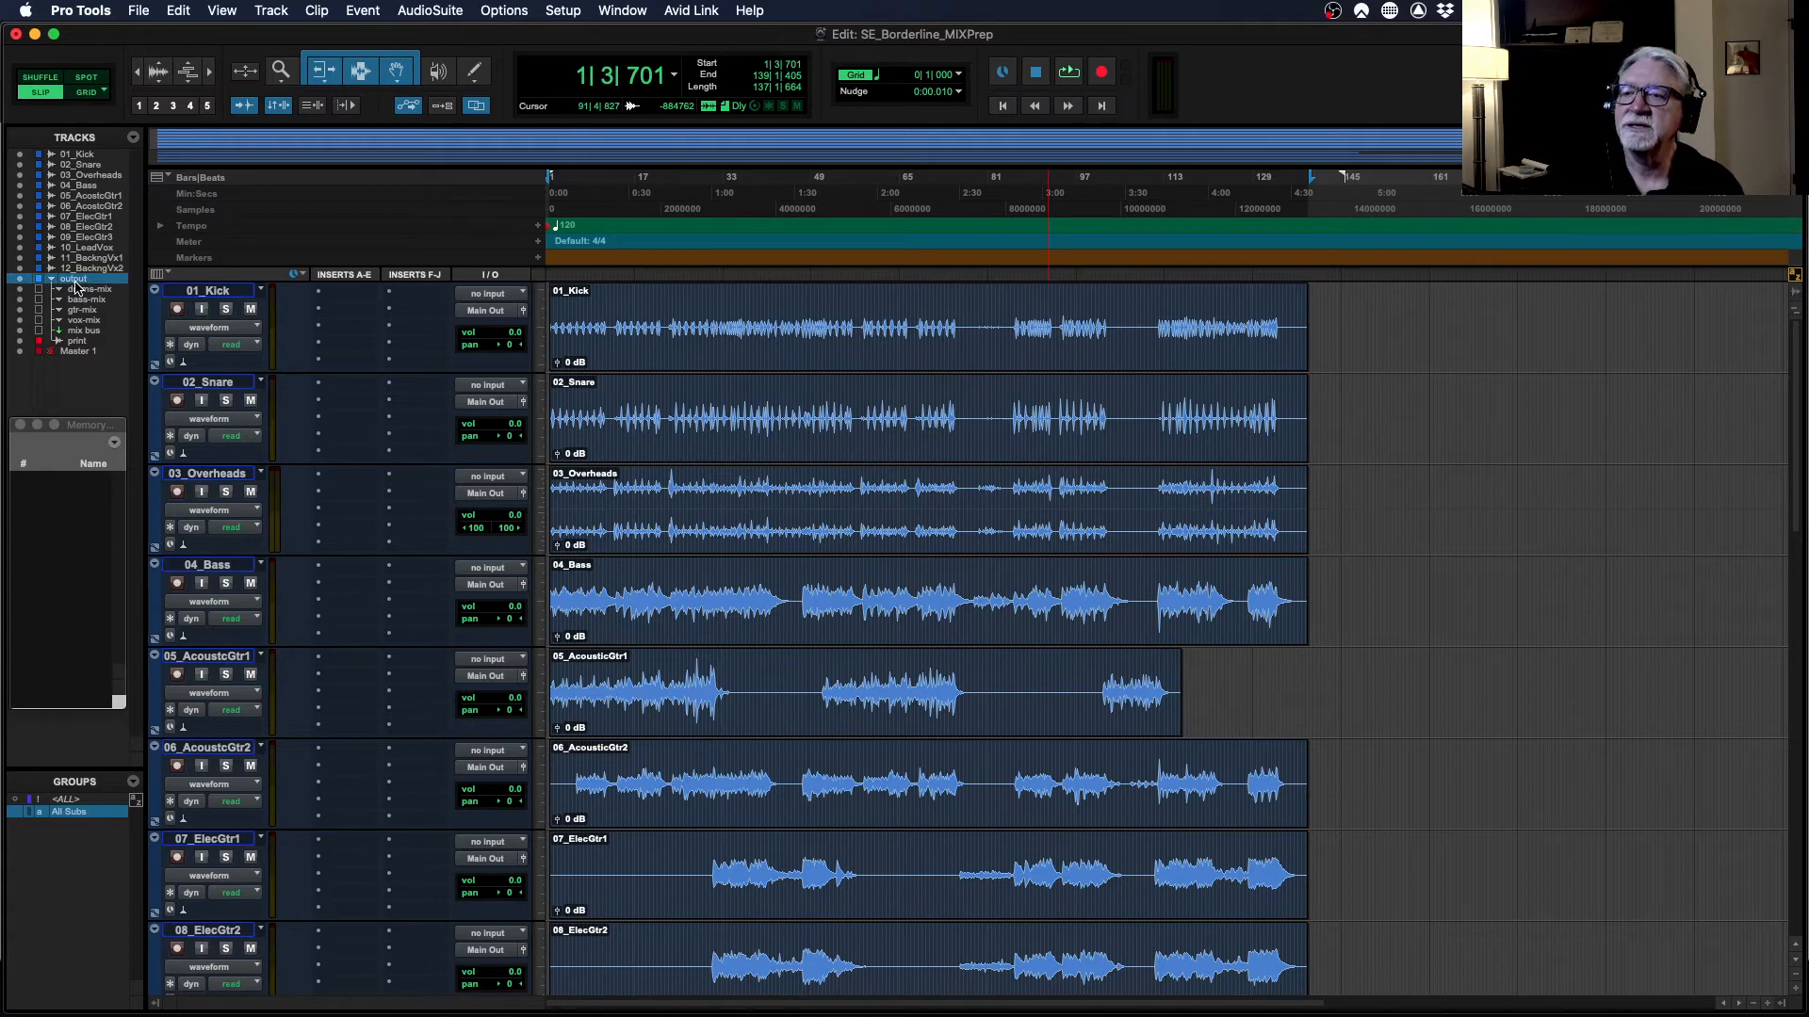
left_click_drag(75, 287, 90, 157)
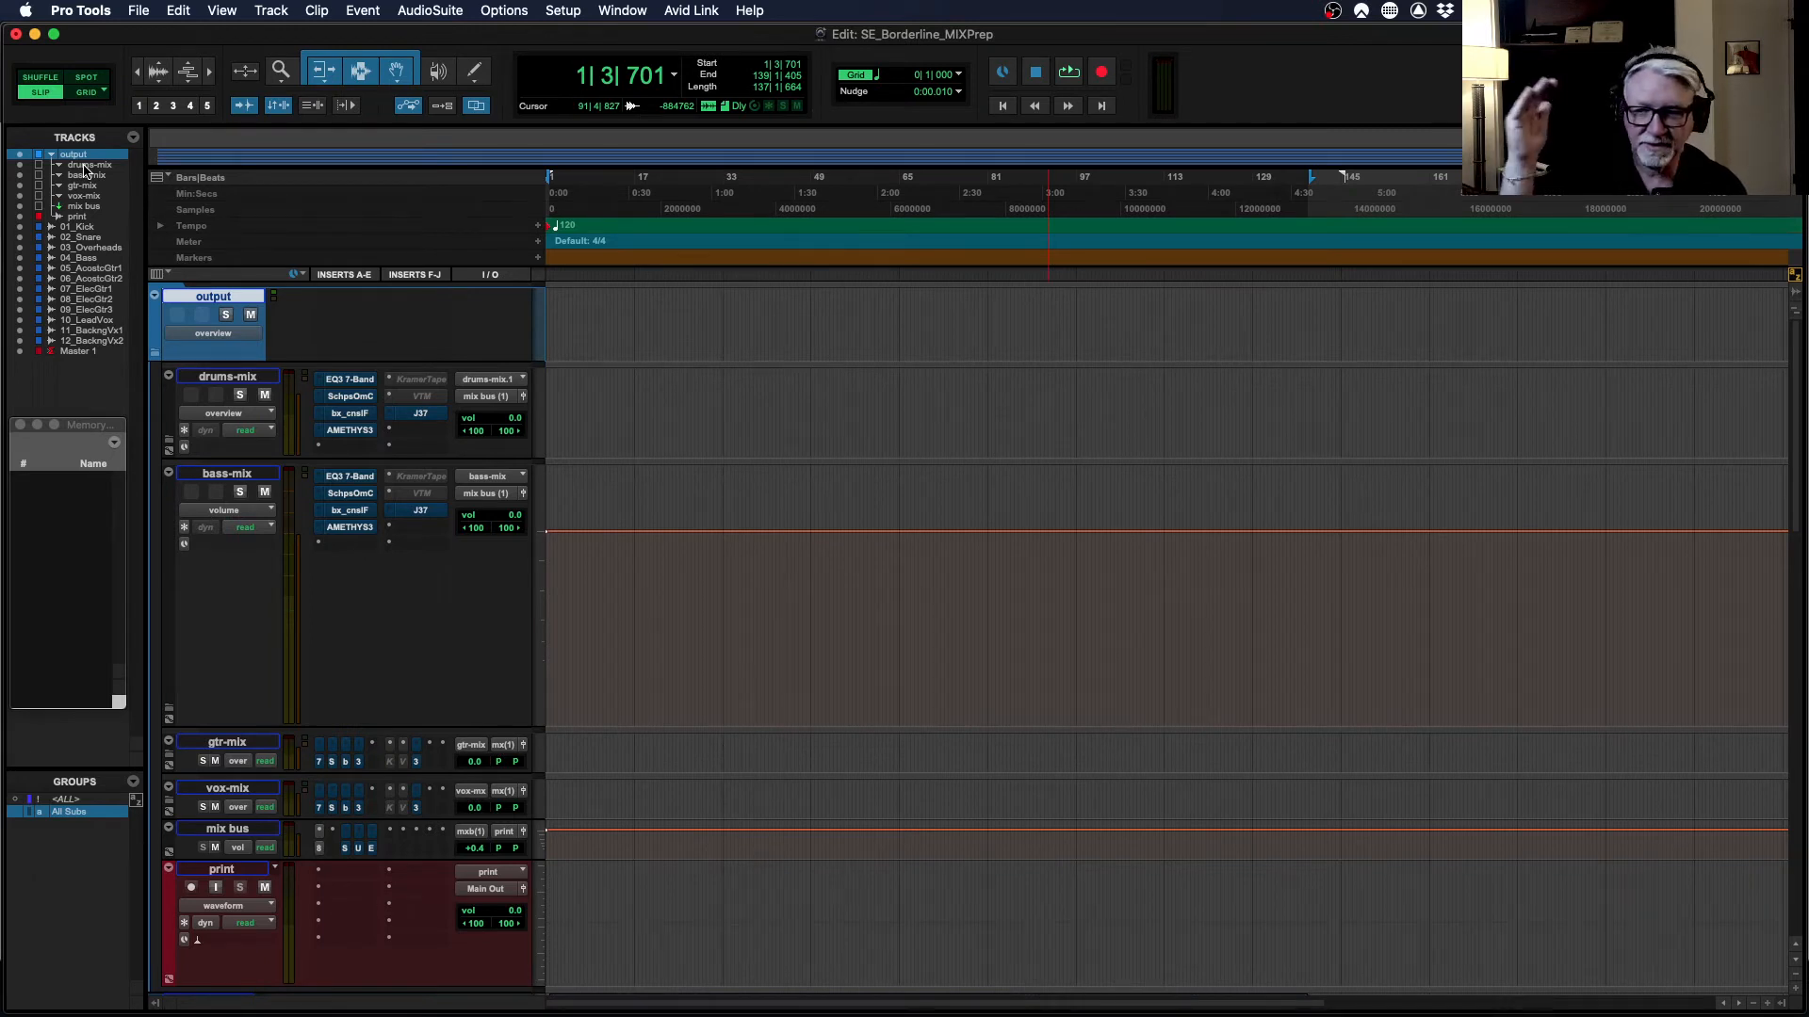
left_click(85, 232)
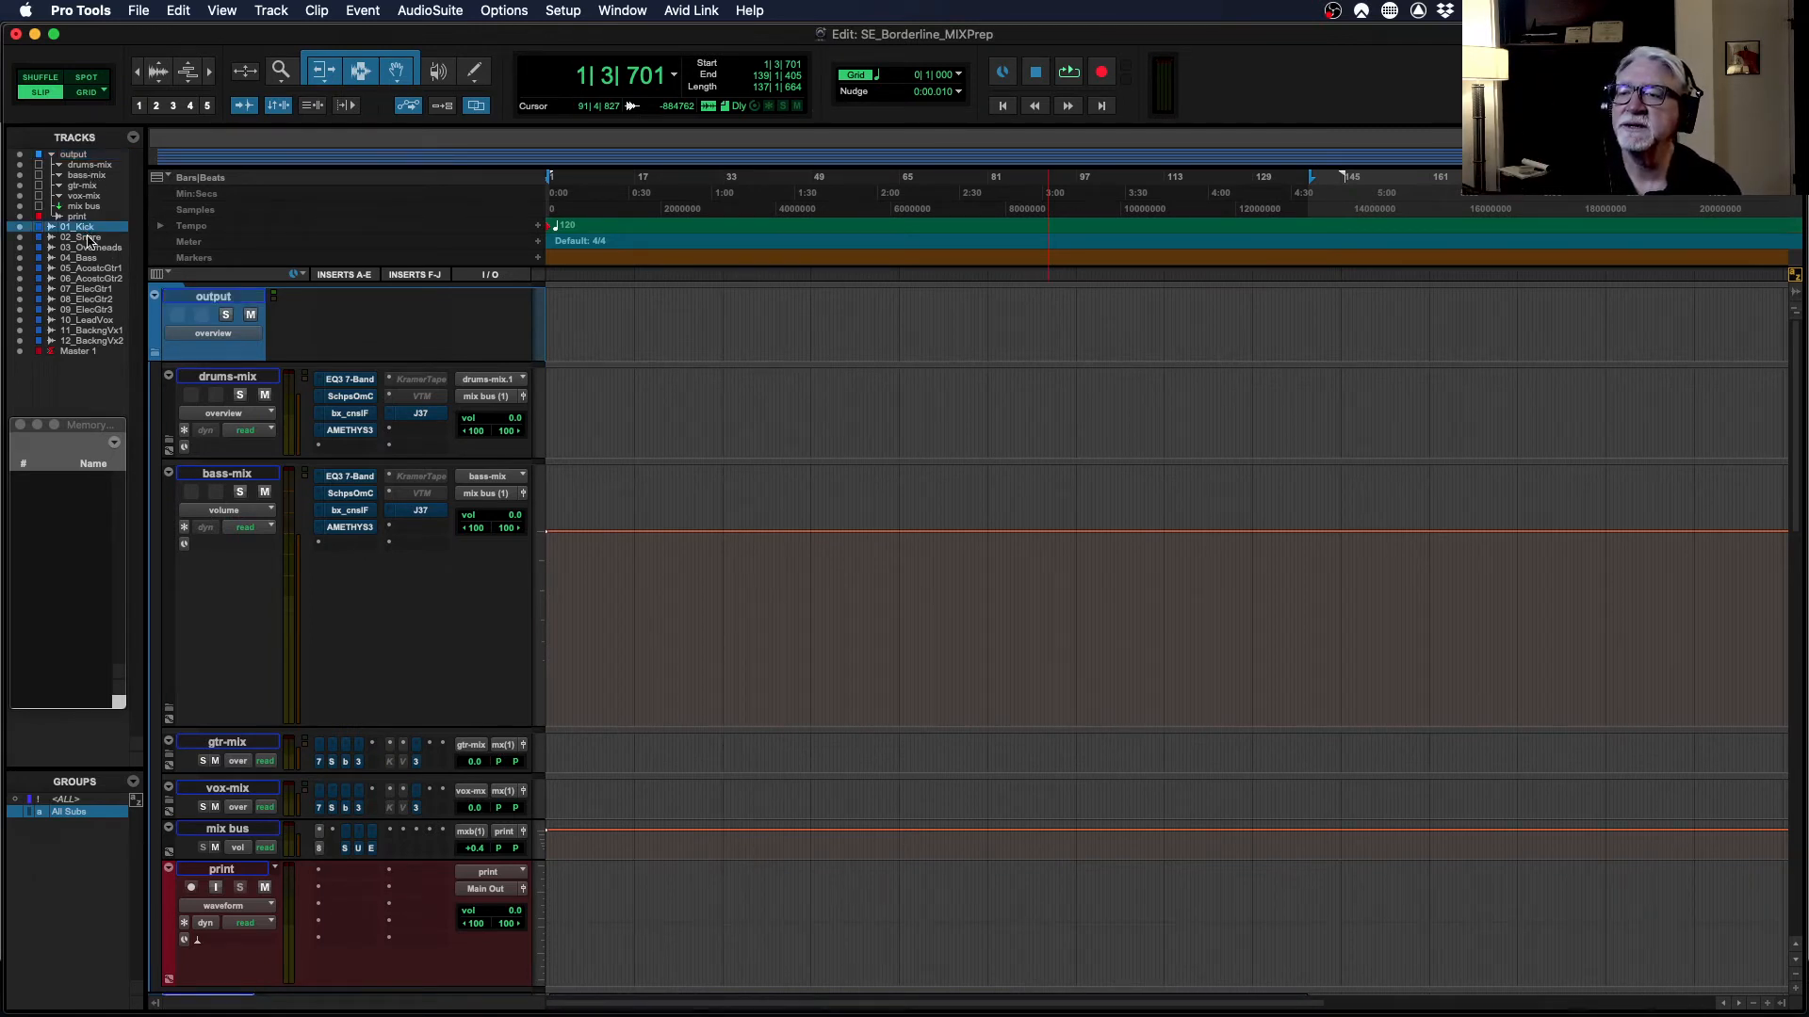
left_click(94, 252, "shift")
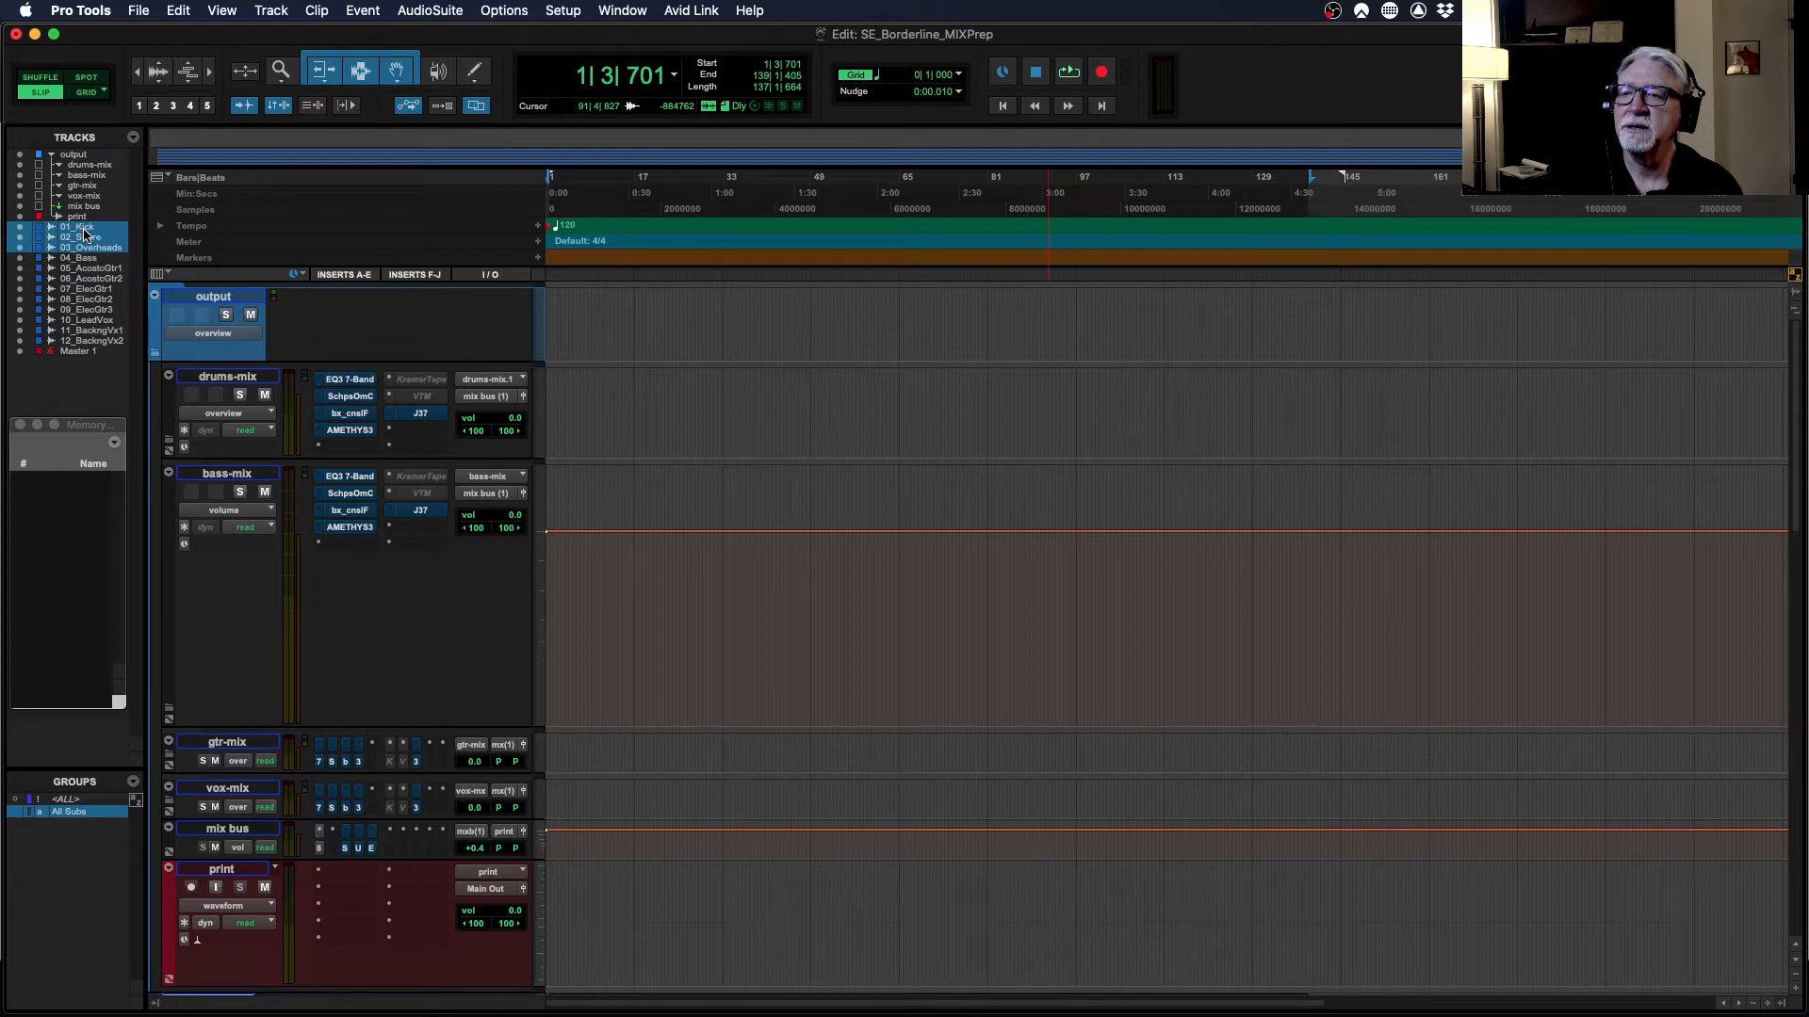
left_click_drag(85, 232, 95, 169)
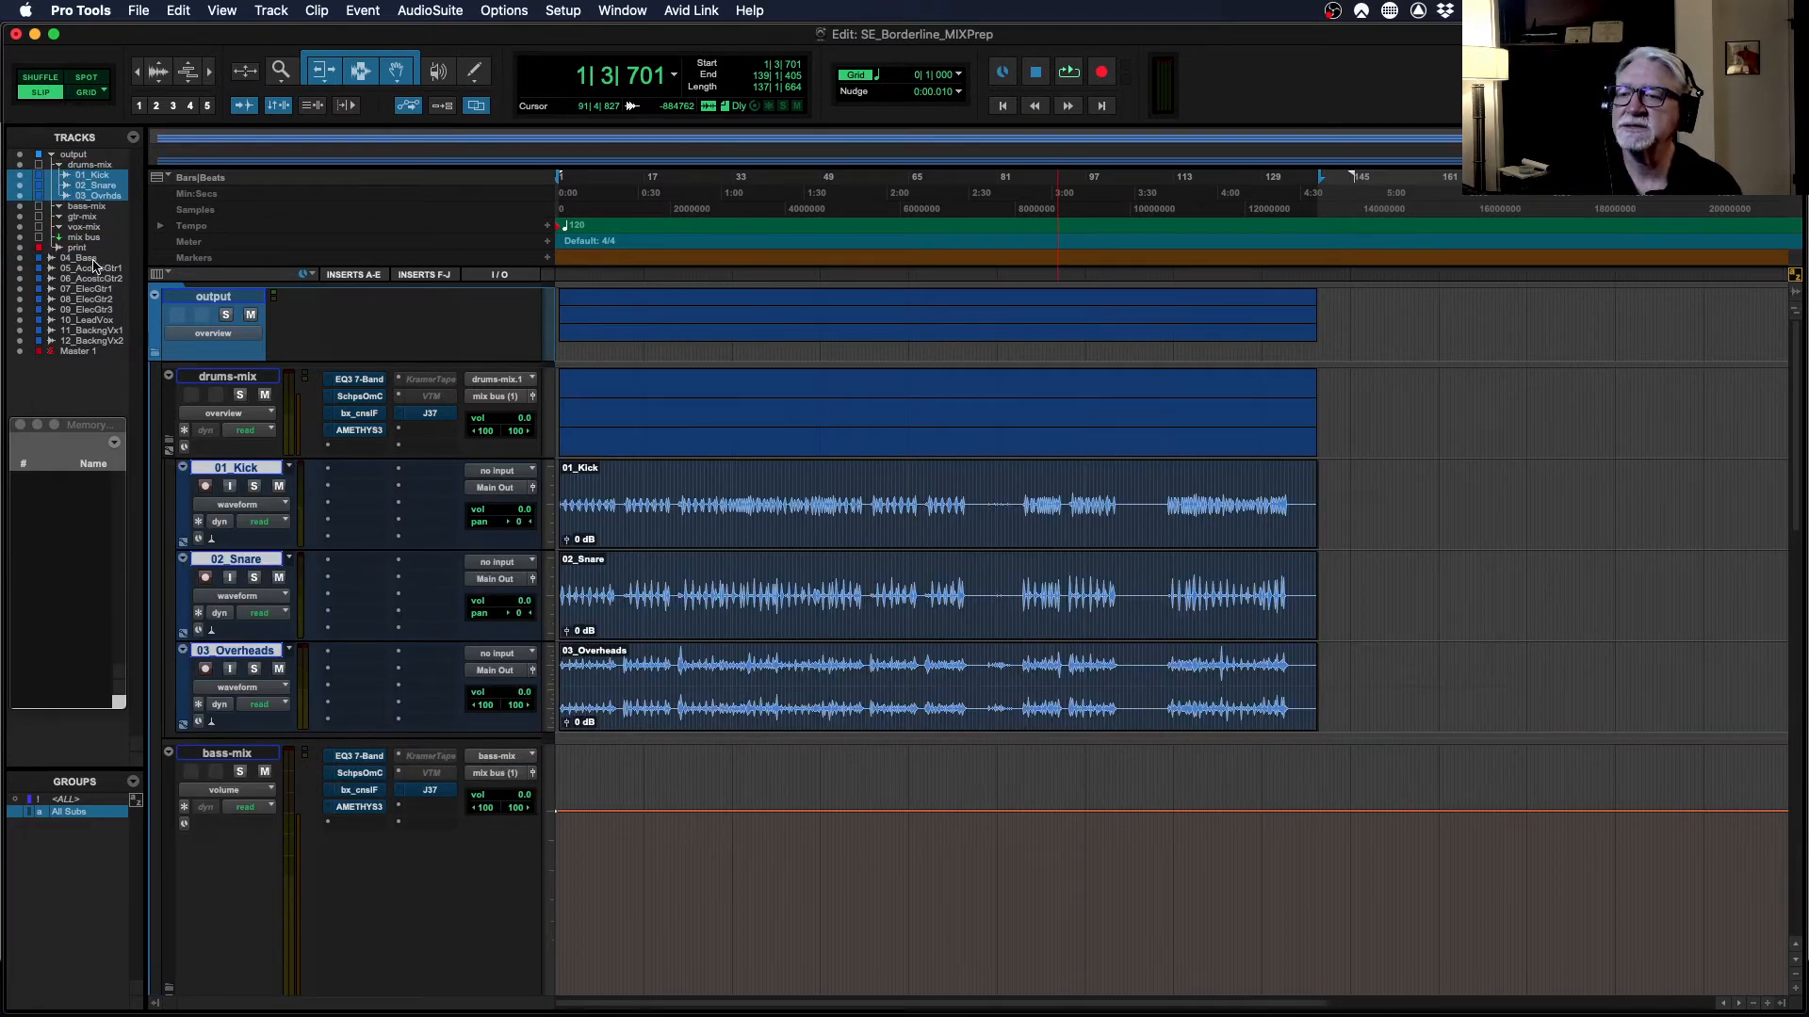
- Move 04_Bass into the bass-mix folder and the tracks from 05_AcoustcGtr1 through 10_LeadVox into the gtr-mix folder
left_click_drag(93, 260, 95, 211)
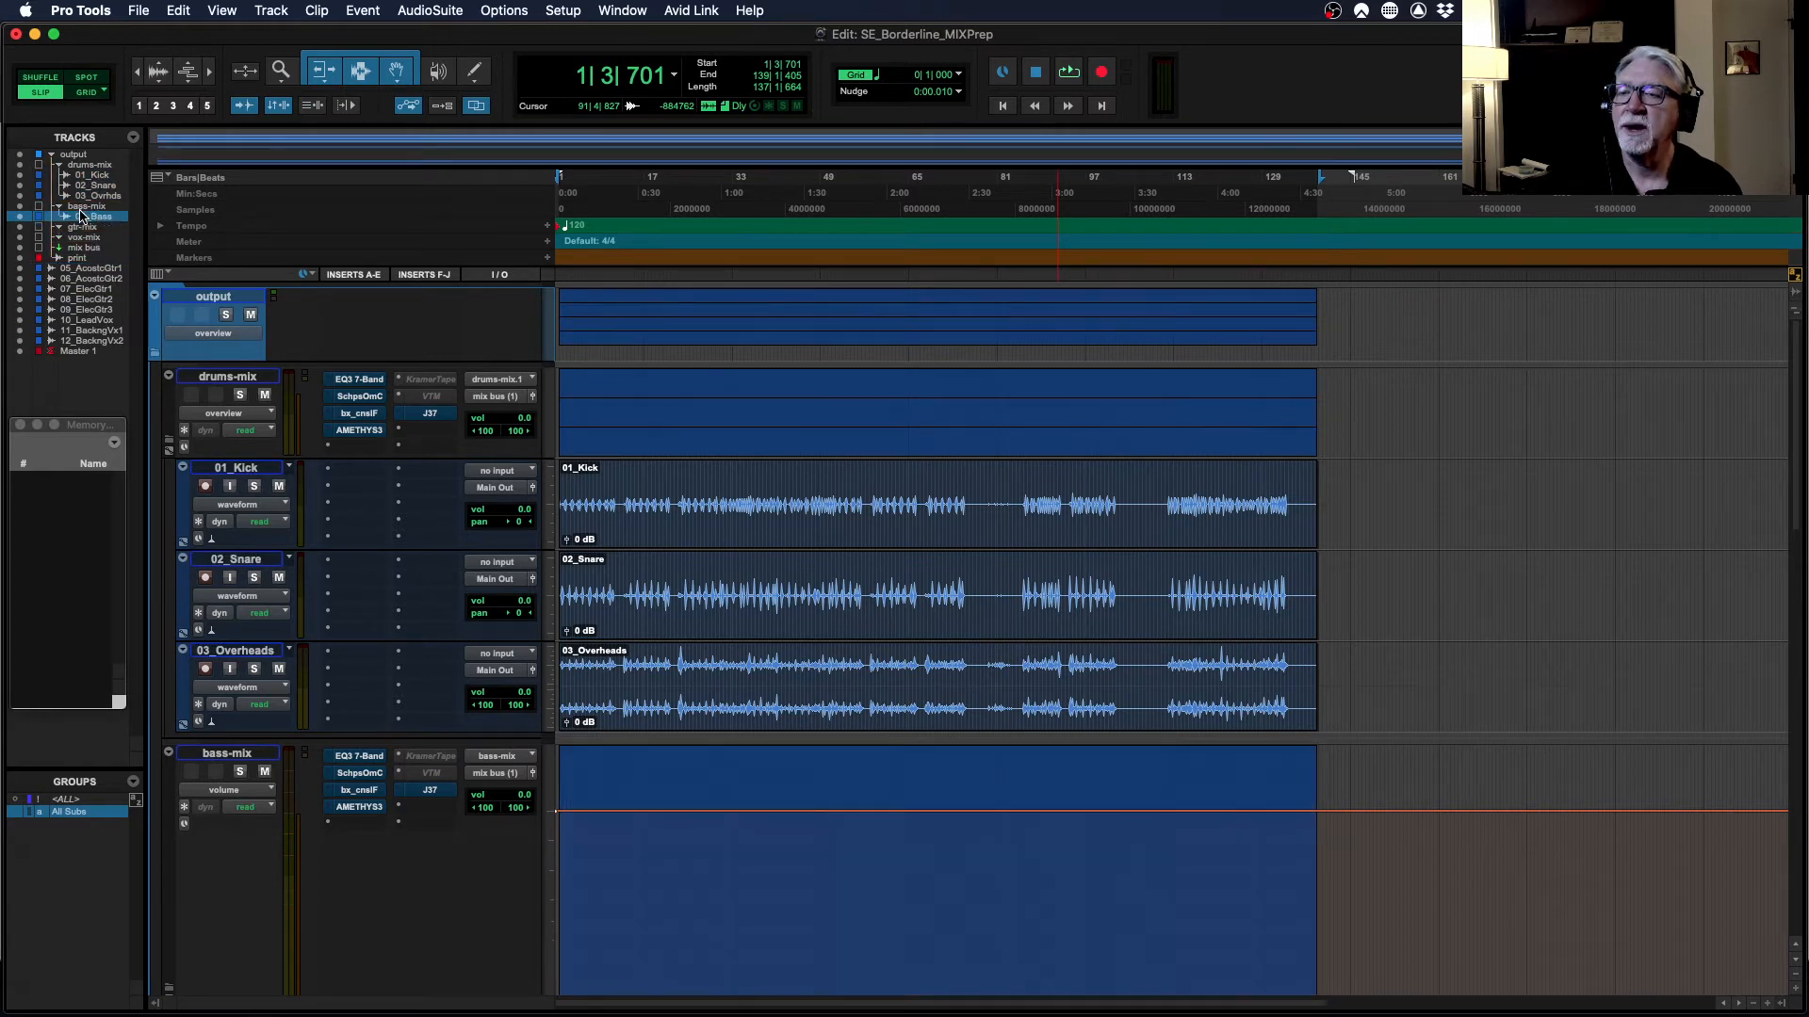
left_click(95, 270)
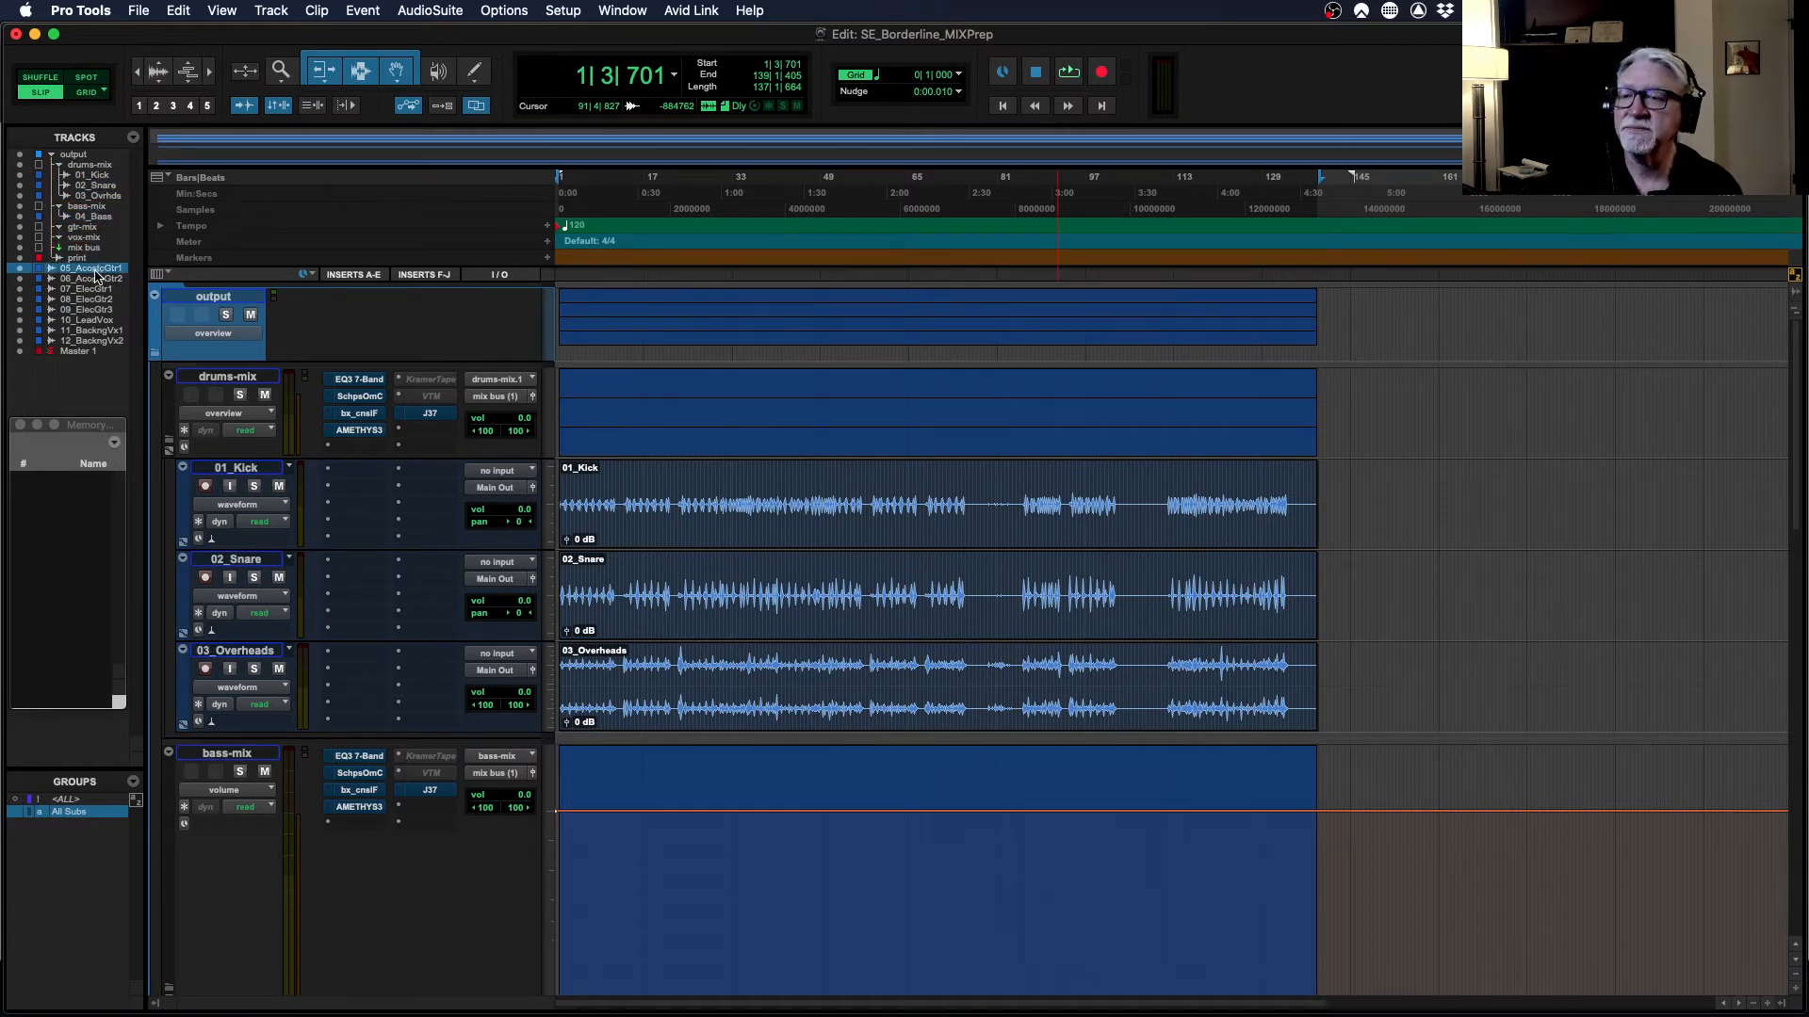
left_click(94, 325, "shift")
left_click_drag(99, 278, 95, 235)
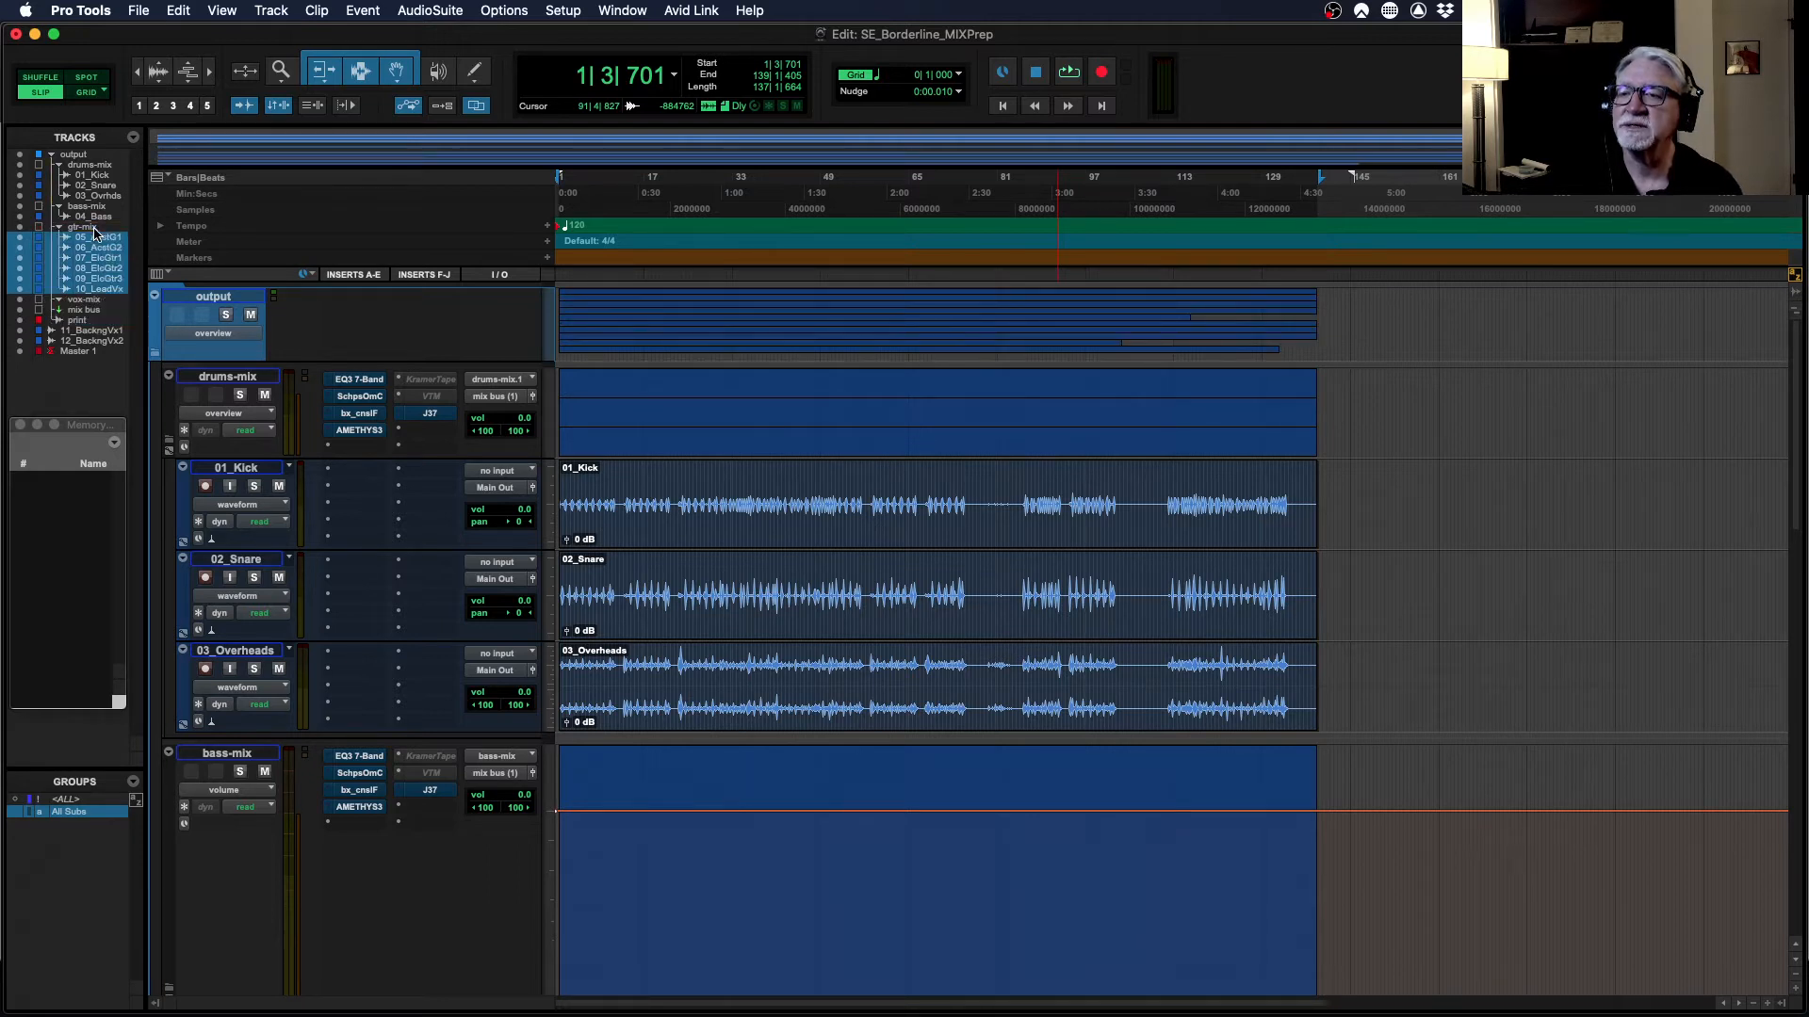
- Move 10_LeadVox out of gtr-mix into the vox-mix folder, add both backing vocal tracks there, and clear the track selection
left_click(110, 291)
left_click_drag(107, 290, 99, 307)
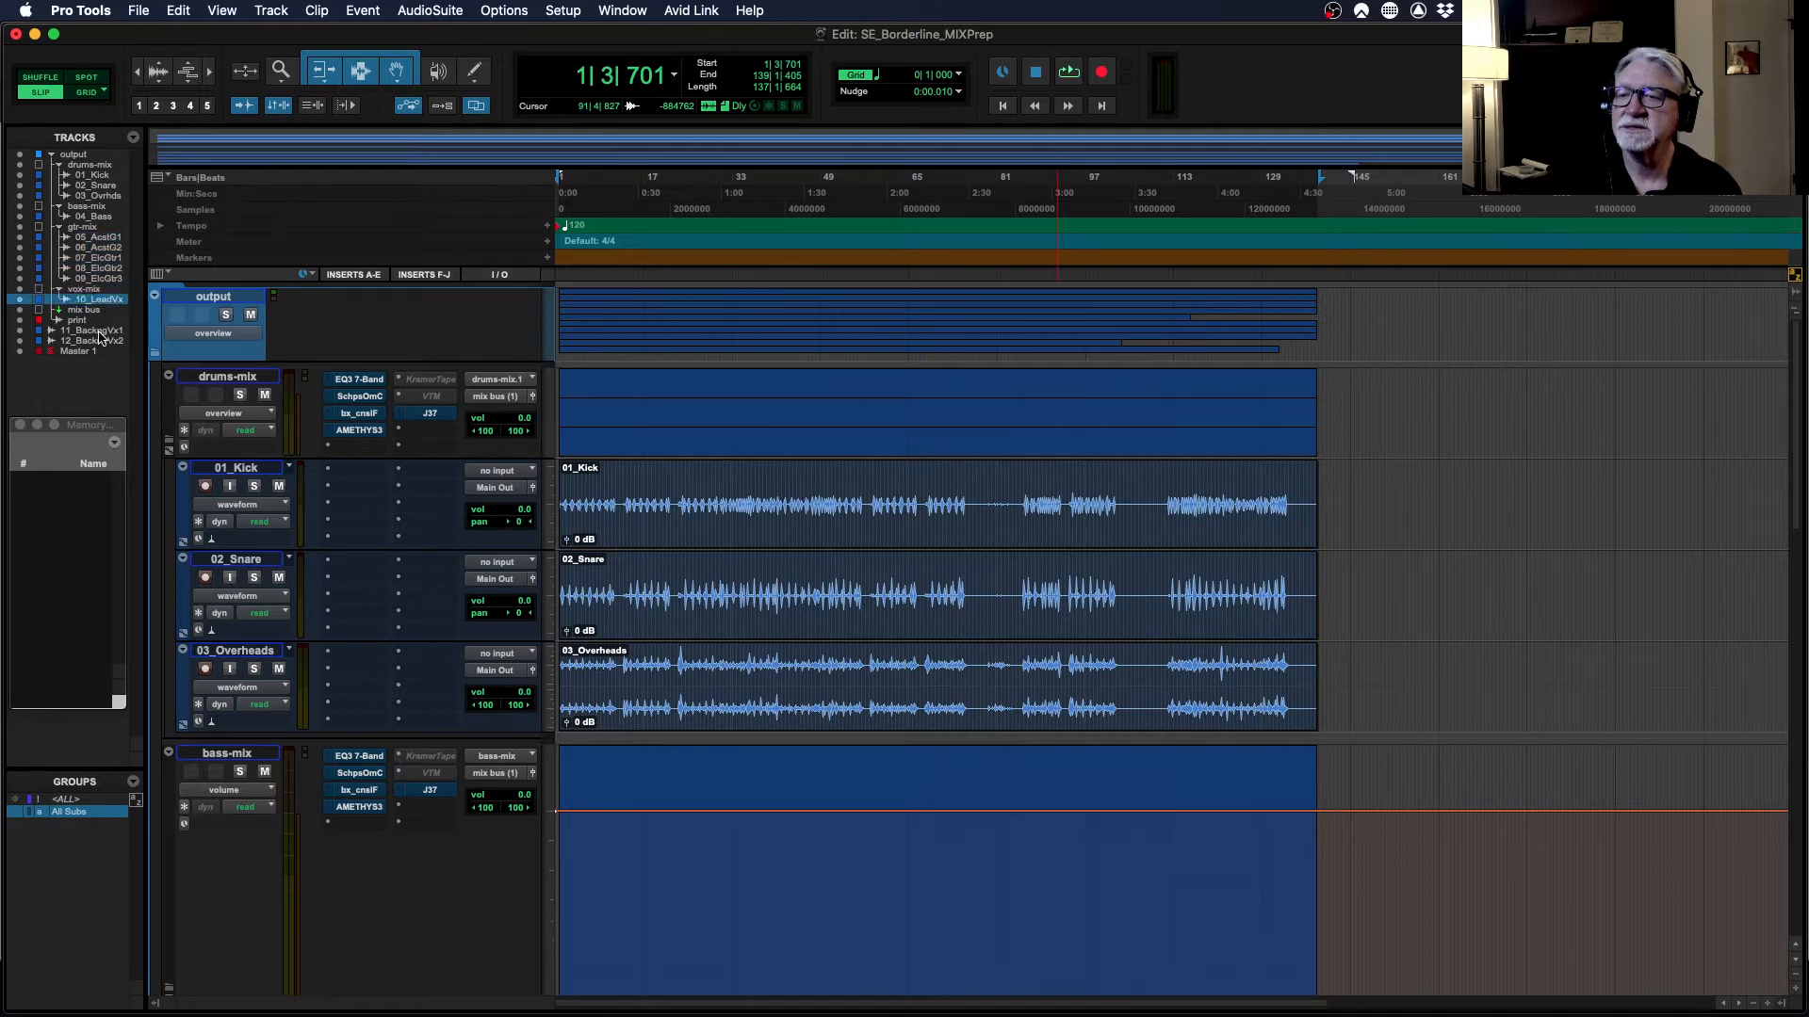
left_click(98, 332)
left_click(99, 340, "shift")
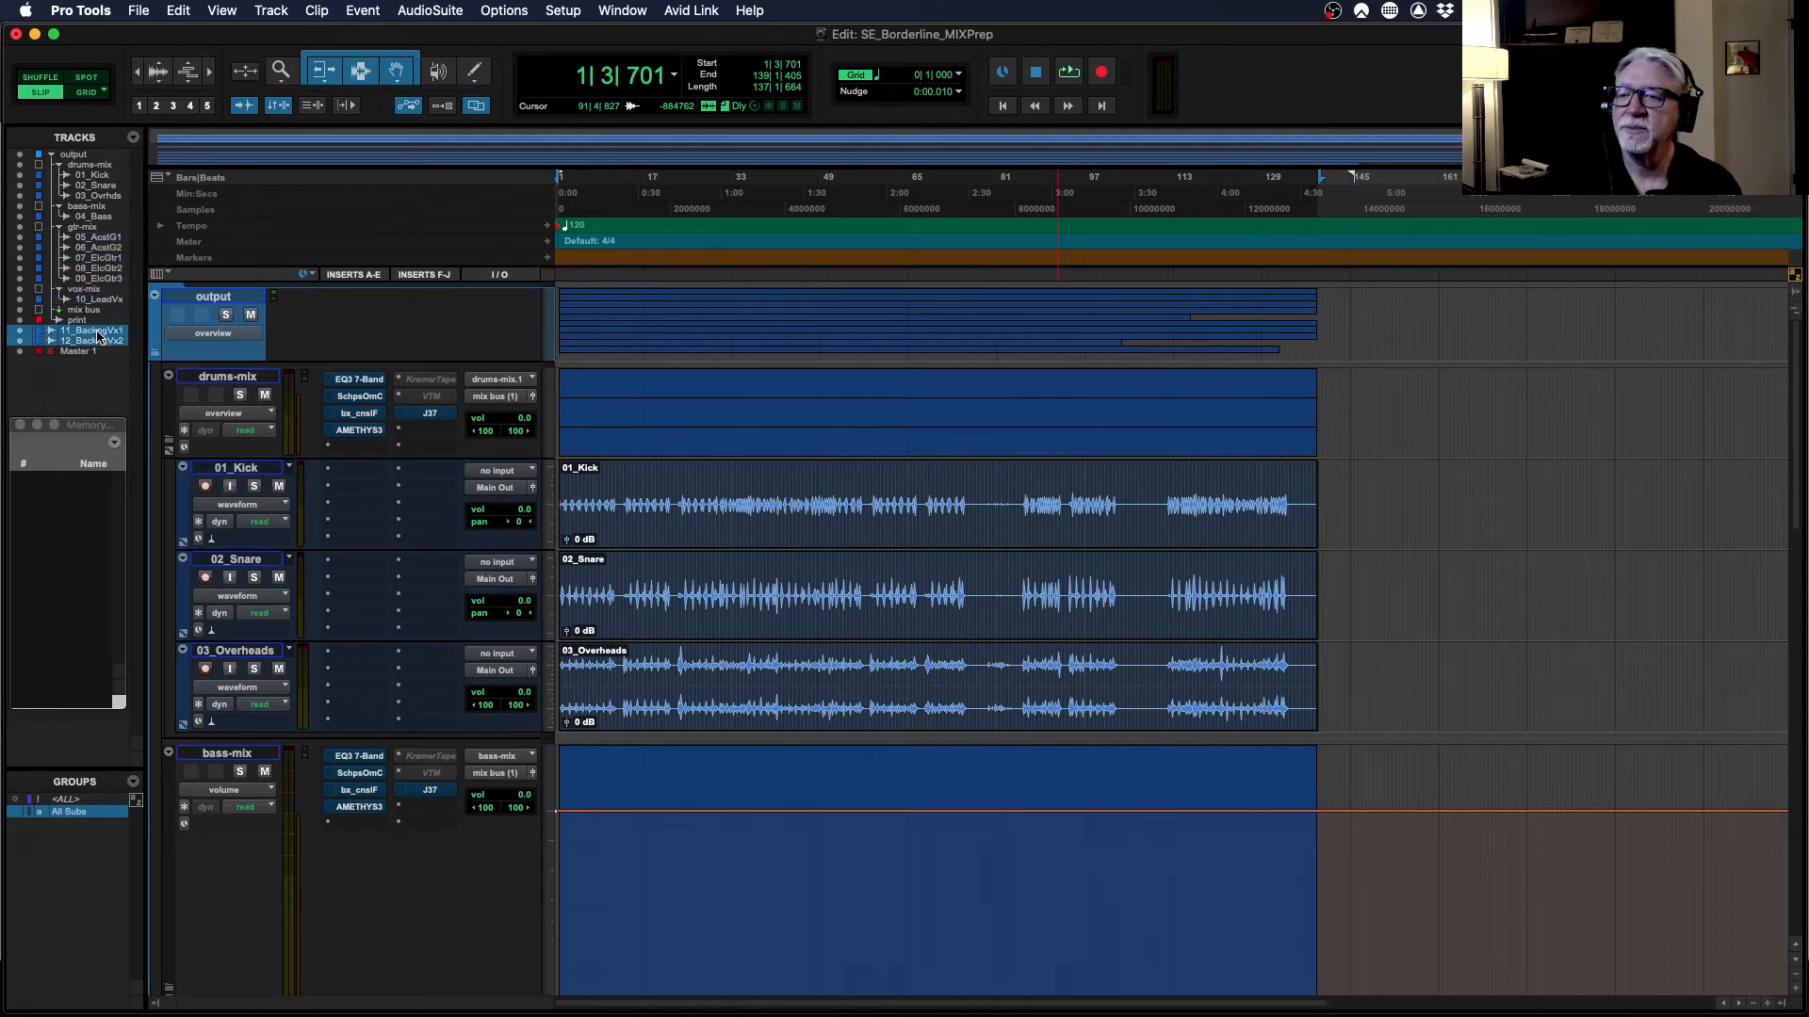
left_click_drag(98, 338, 98, 297)
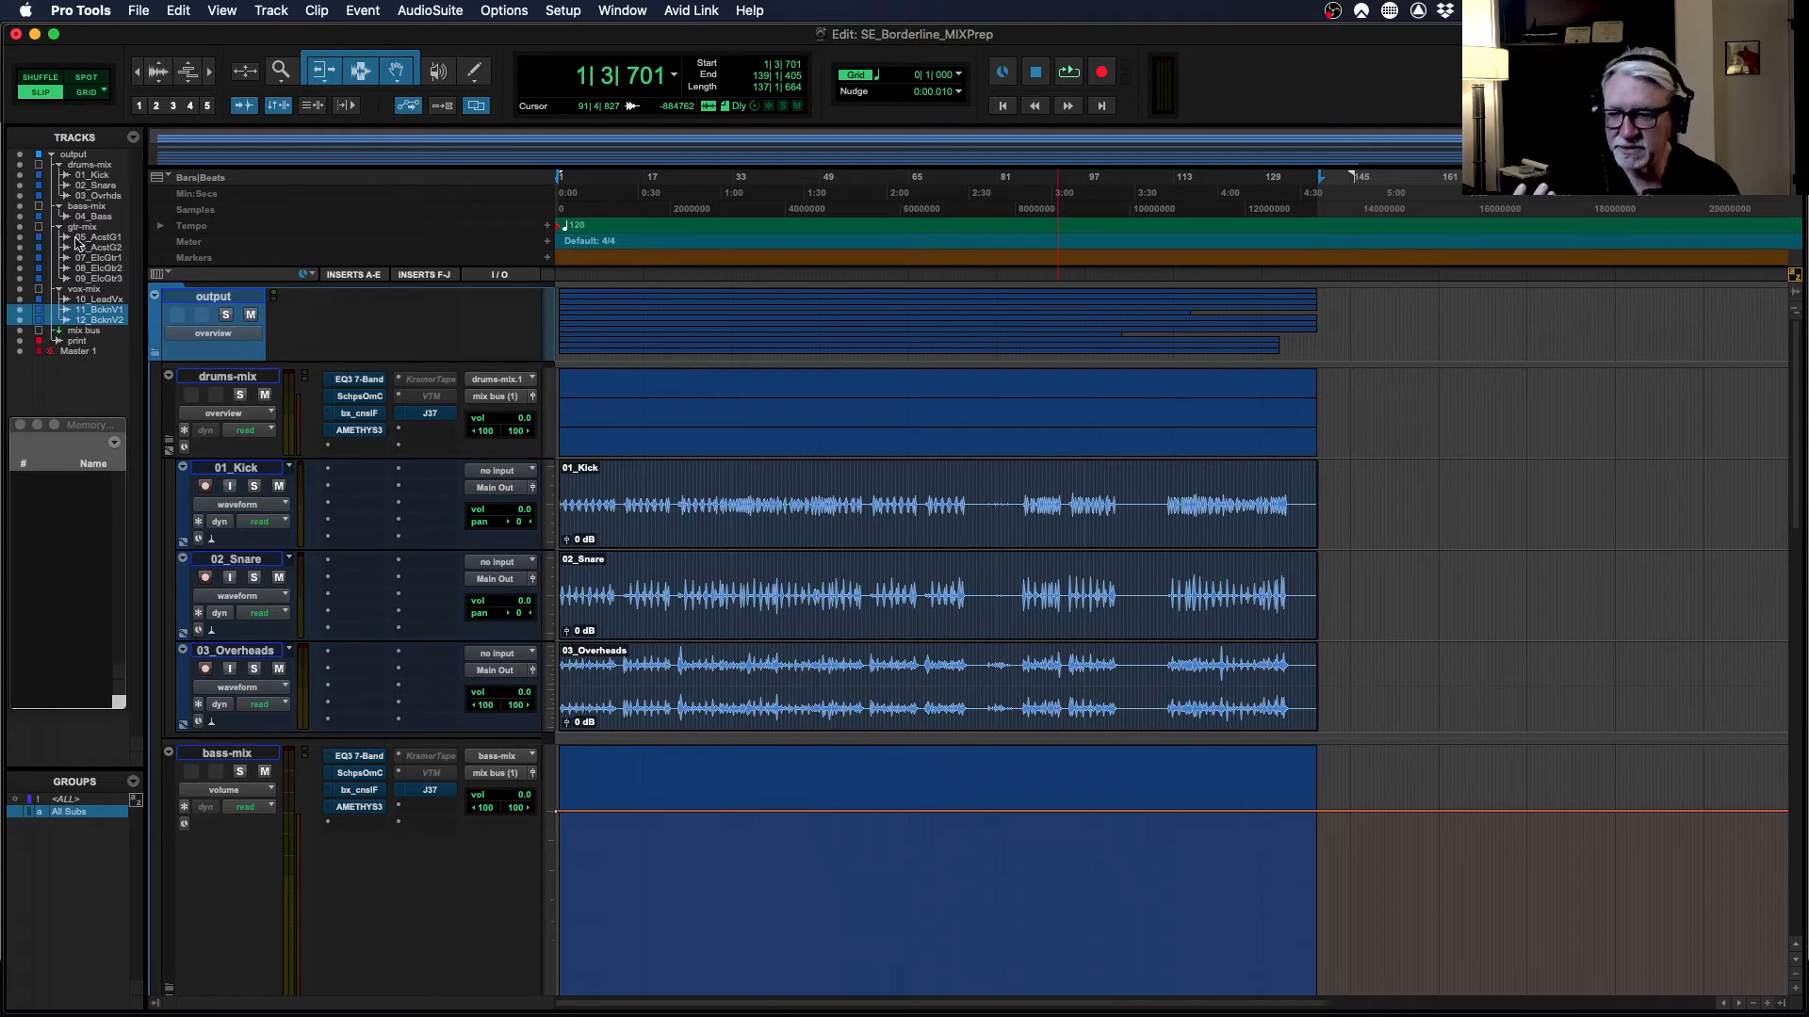
left_click(103, 330, "alt")
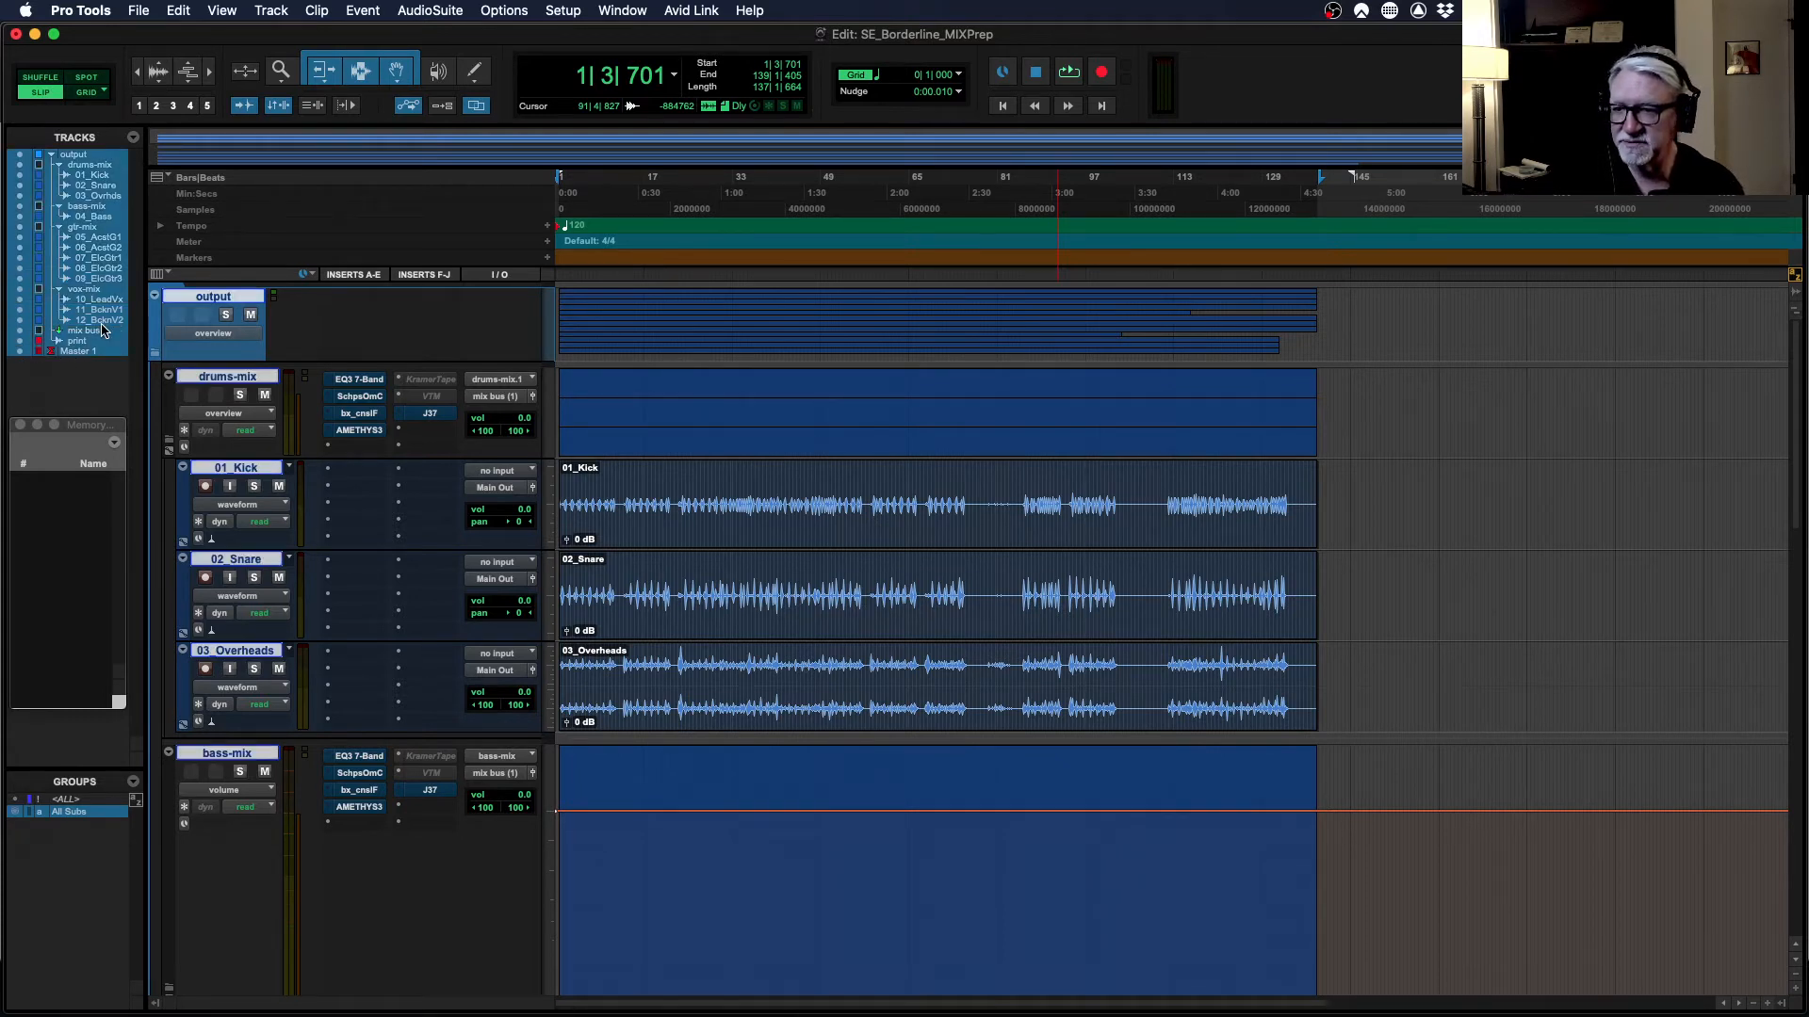
left_click(103, 330, "alt")
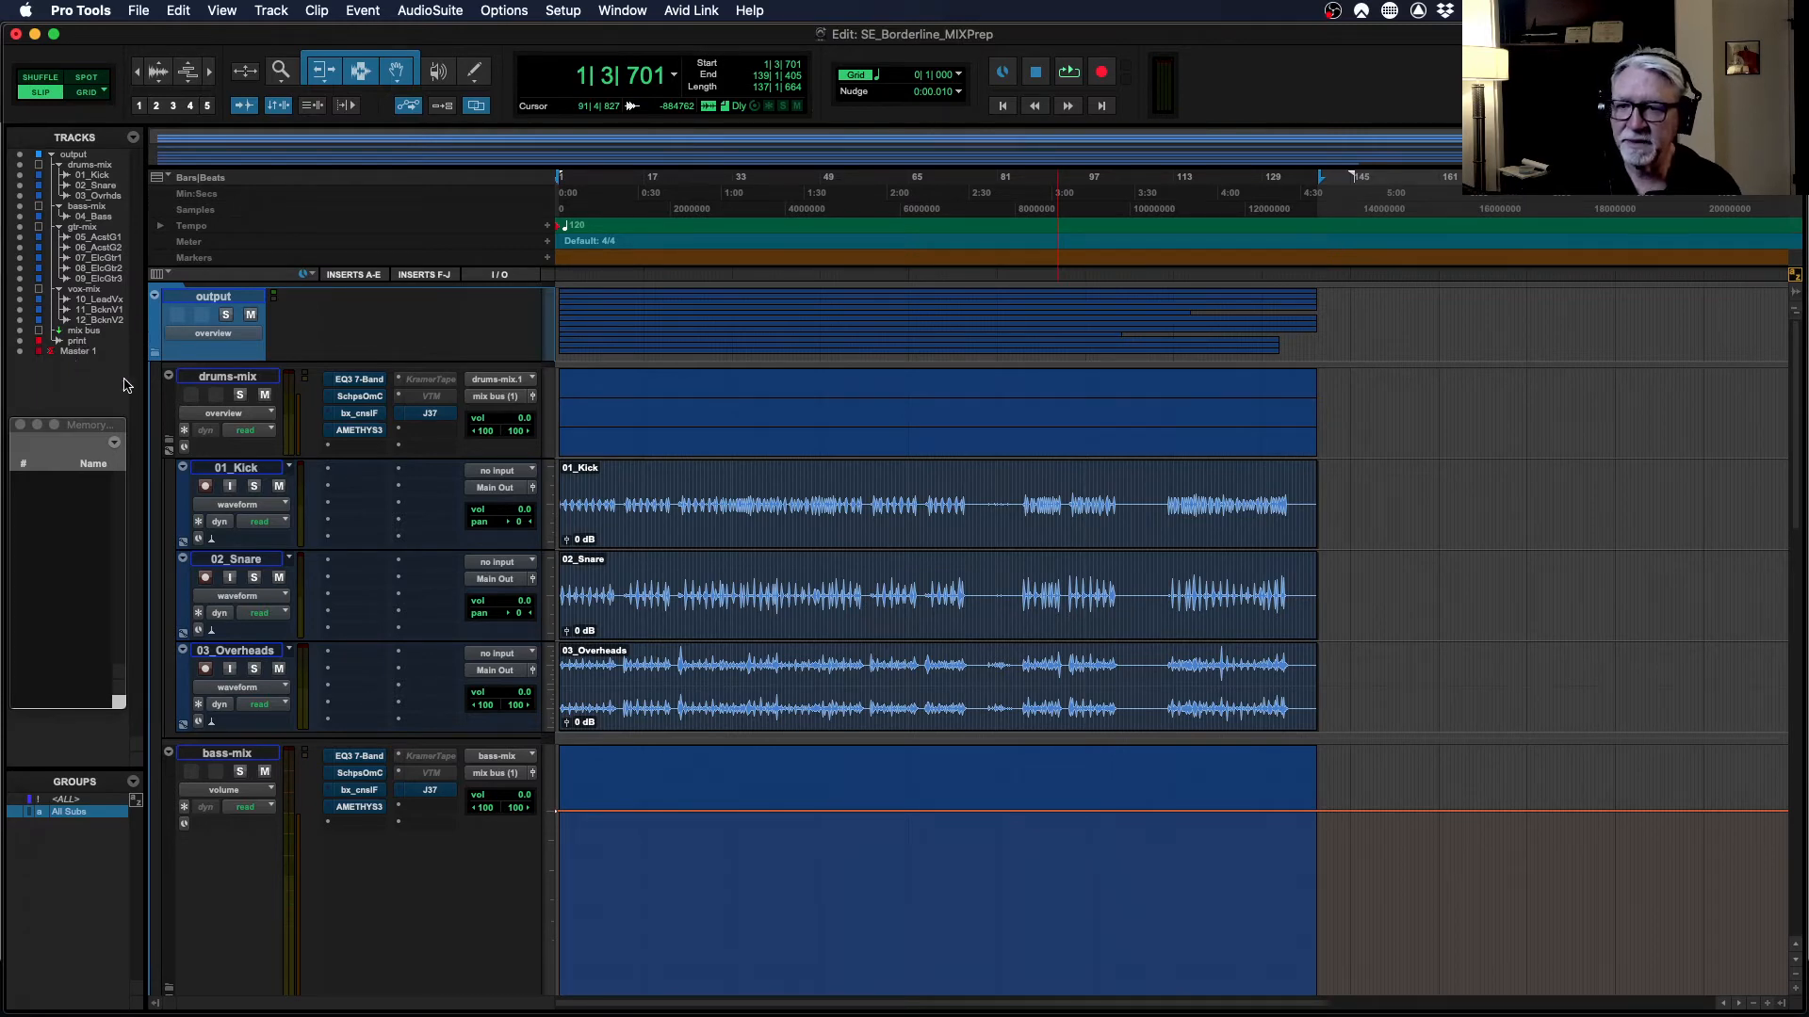
- In the Mix window, route the outputs of 01_Kick, 02_Snare and 03_Overheads together to the drums-mix track
key("super+equal")
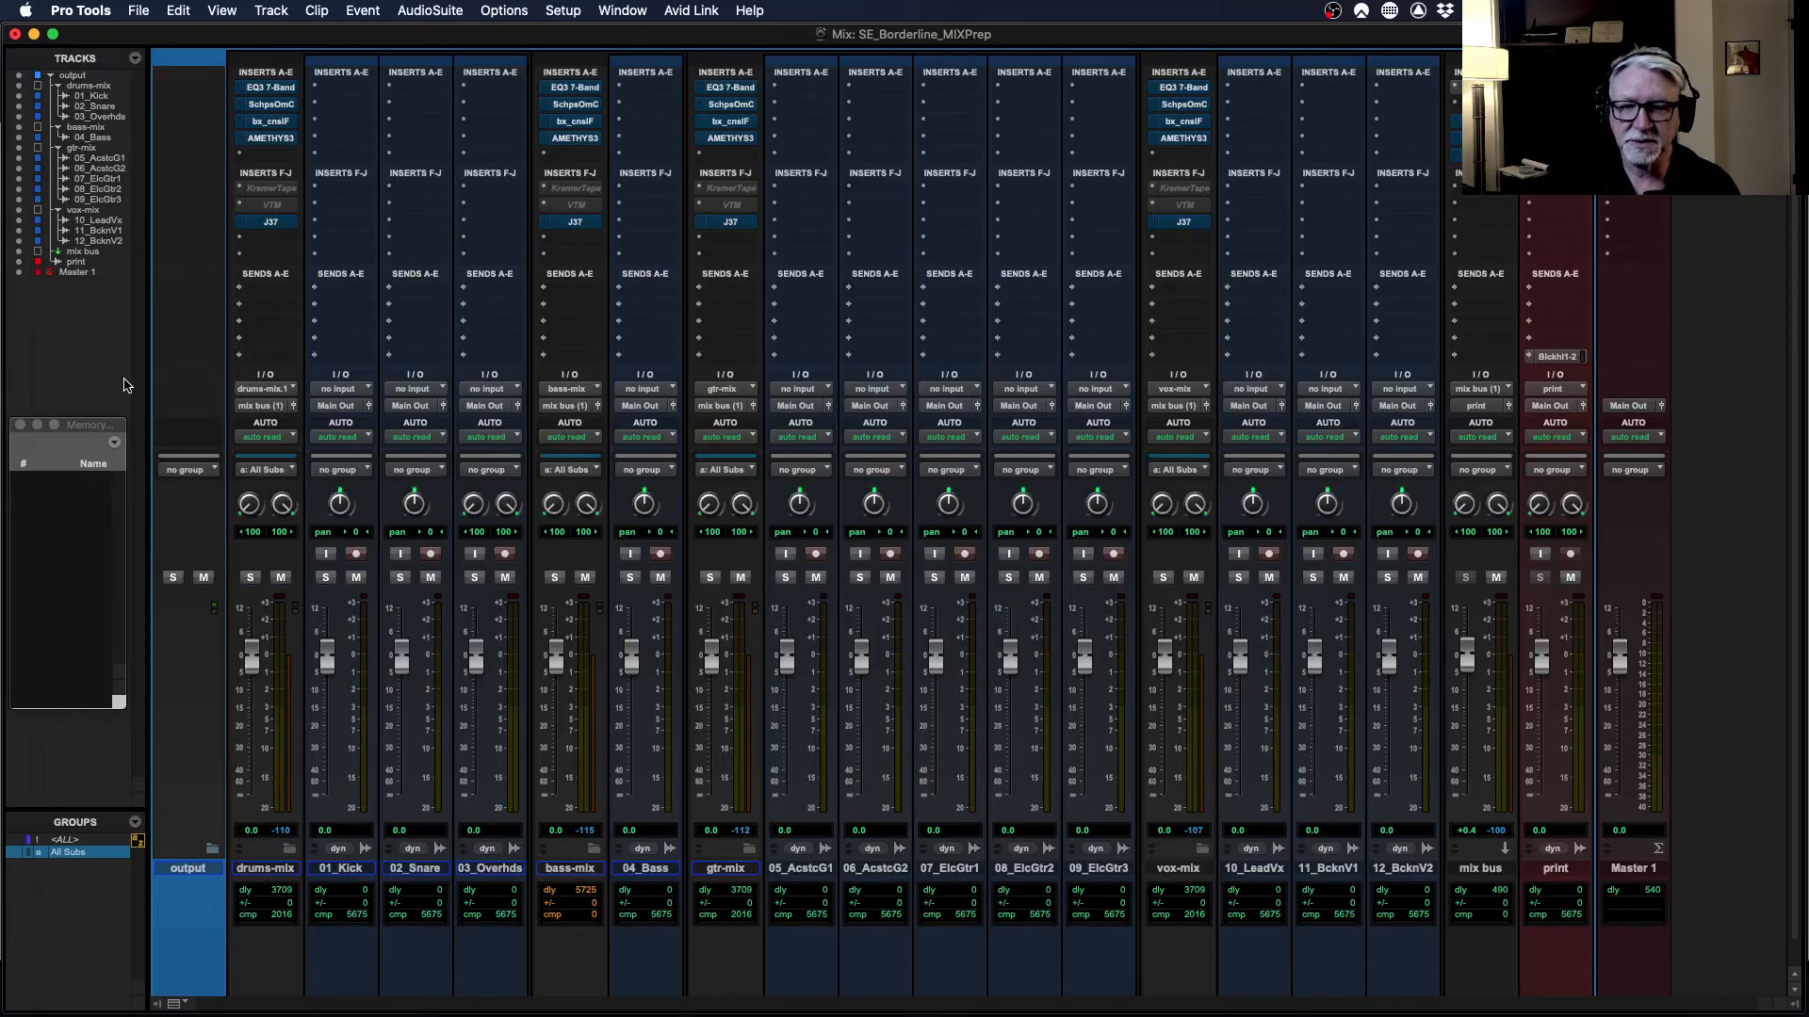
scroll(630, 676, "down", 1)
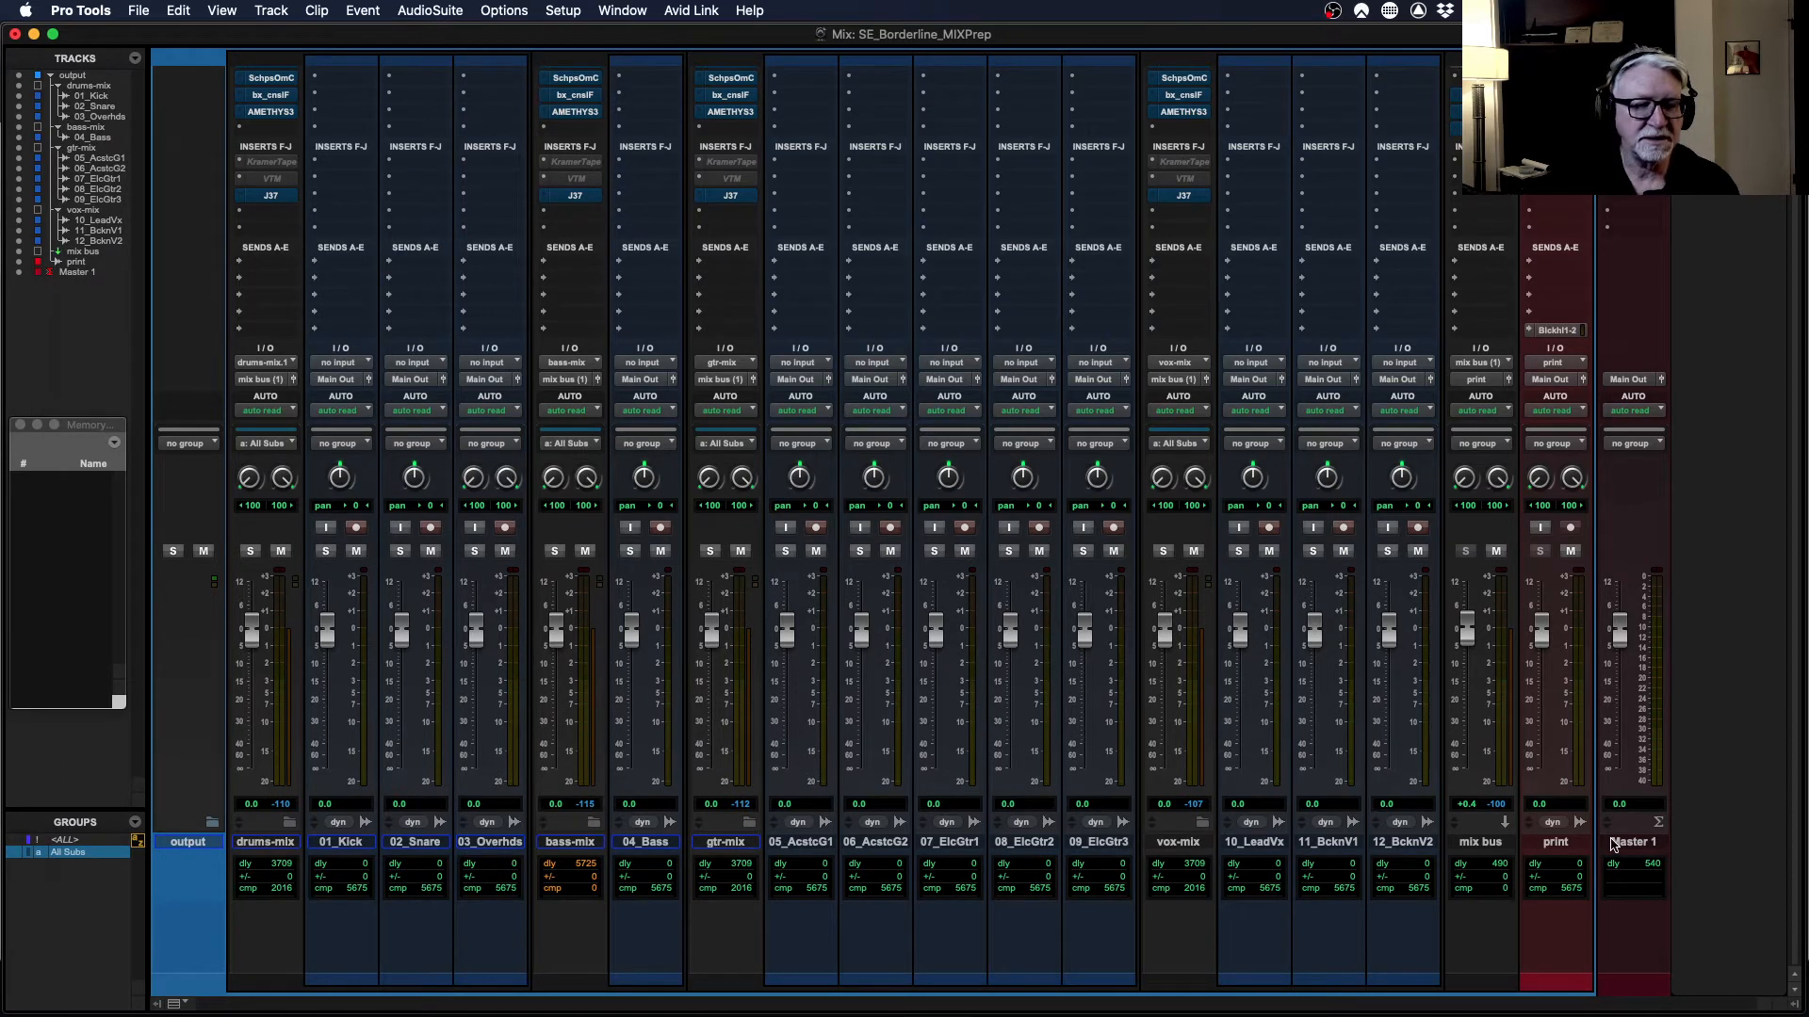
scroll(1329, 825, "up", 1)
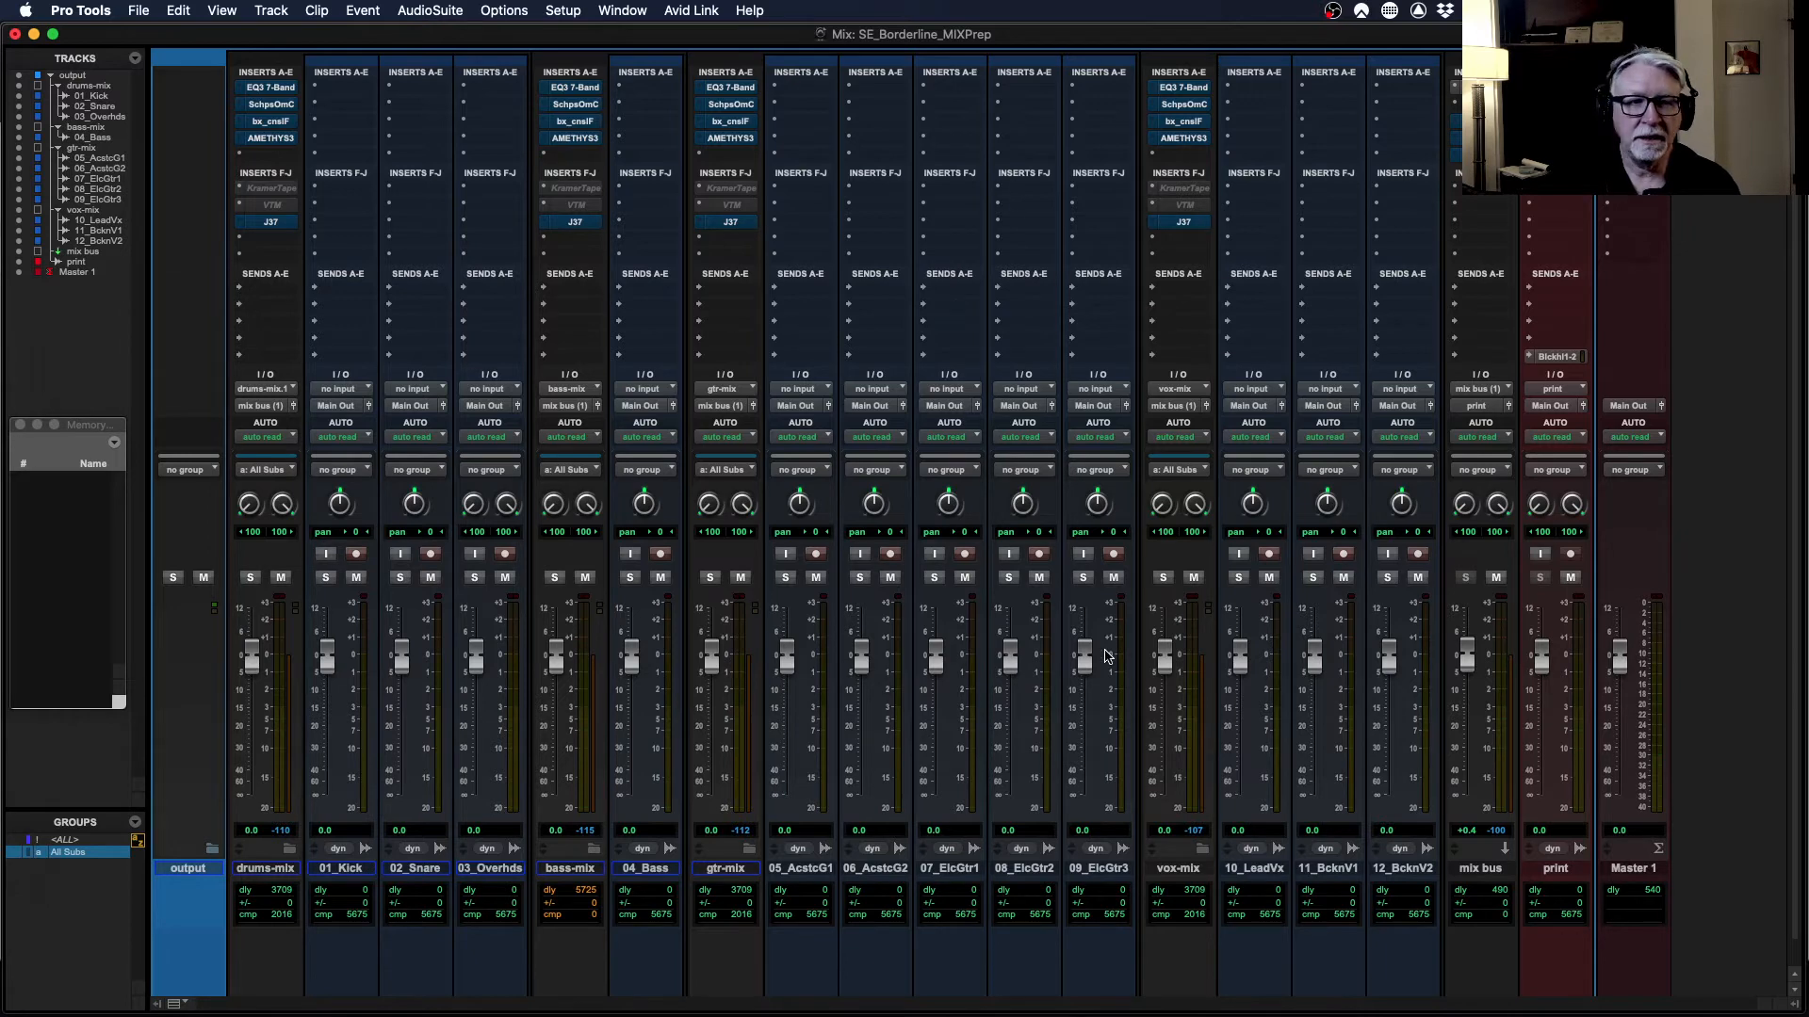
scroll(1064, 721, "down", 1)
scroll(1064, 720, "up", 1)
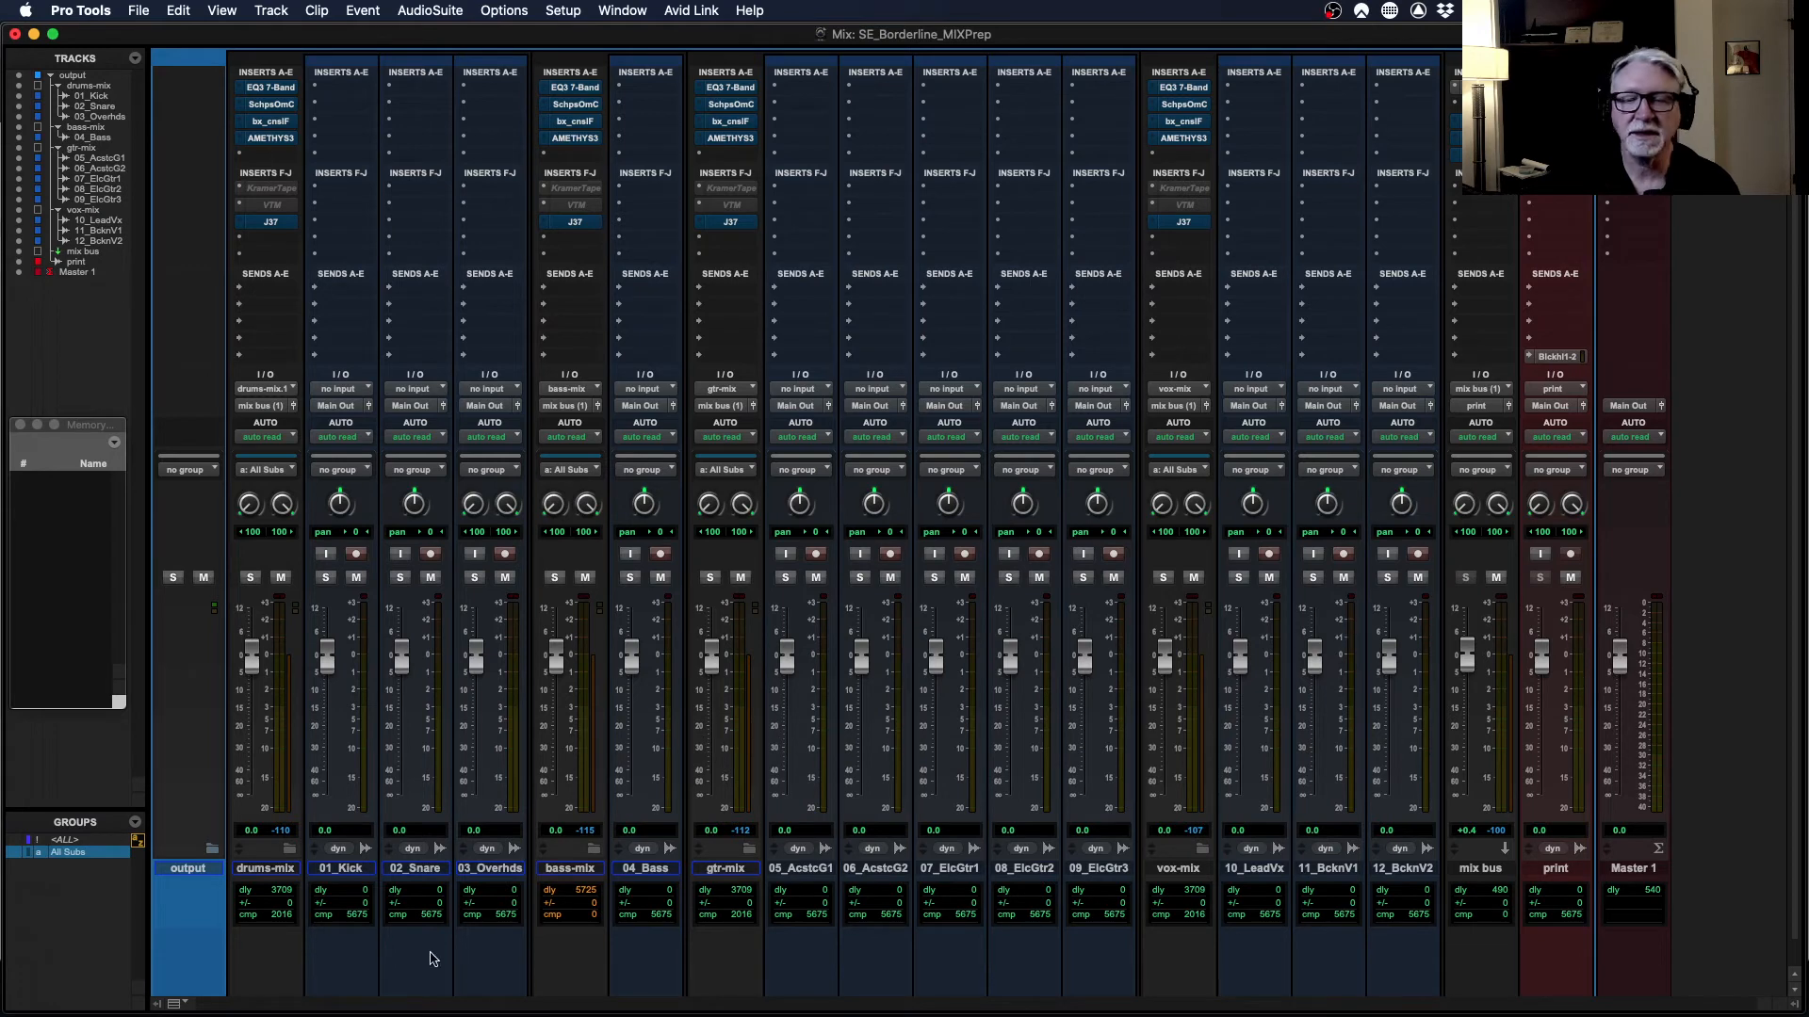
left_click(341, 879)
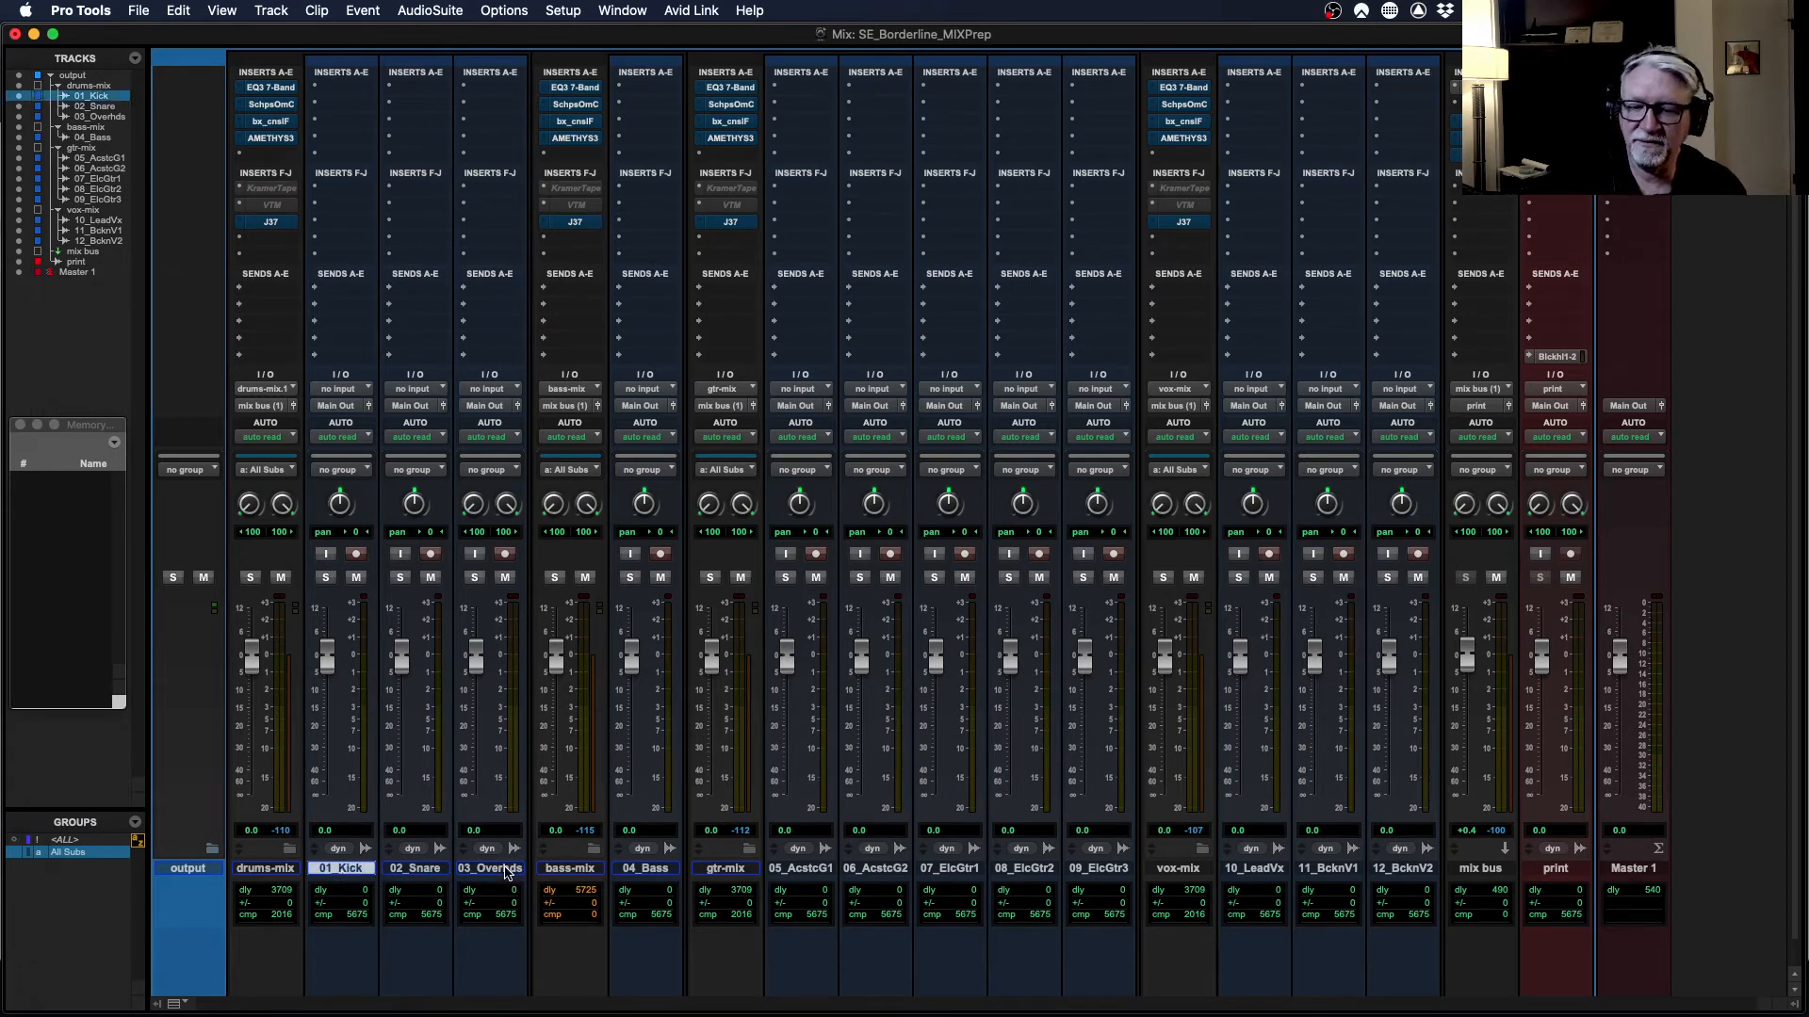
left_click(503, 870, "shift")
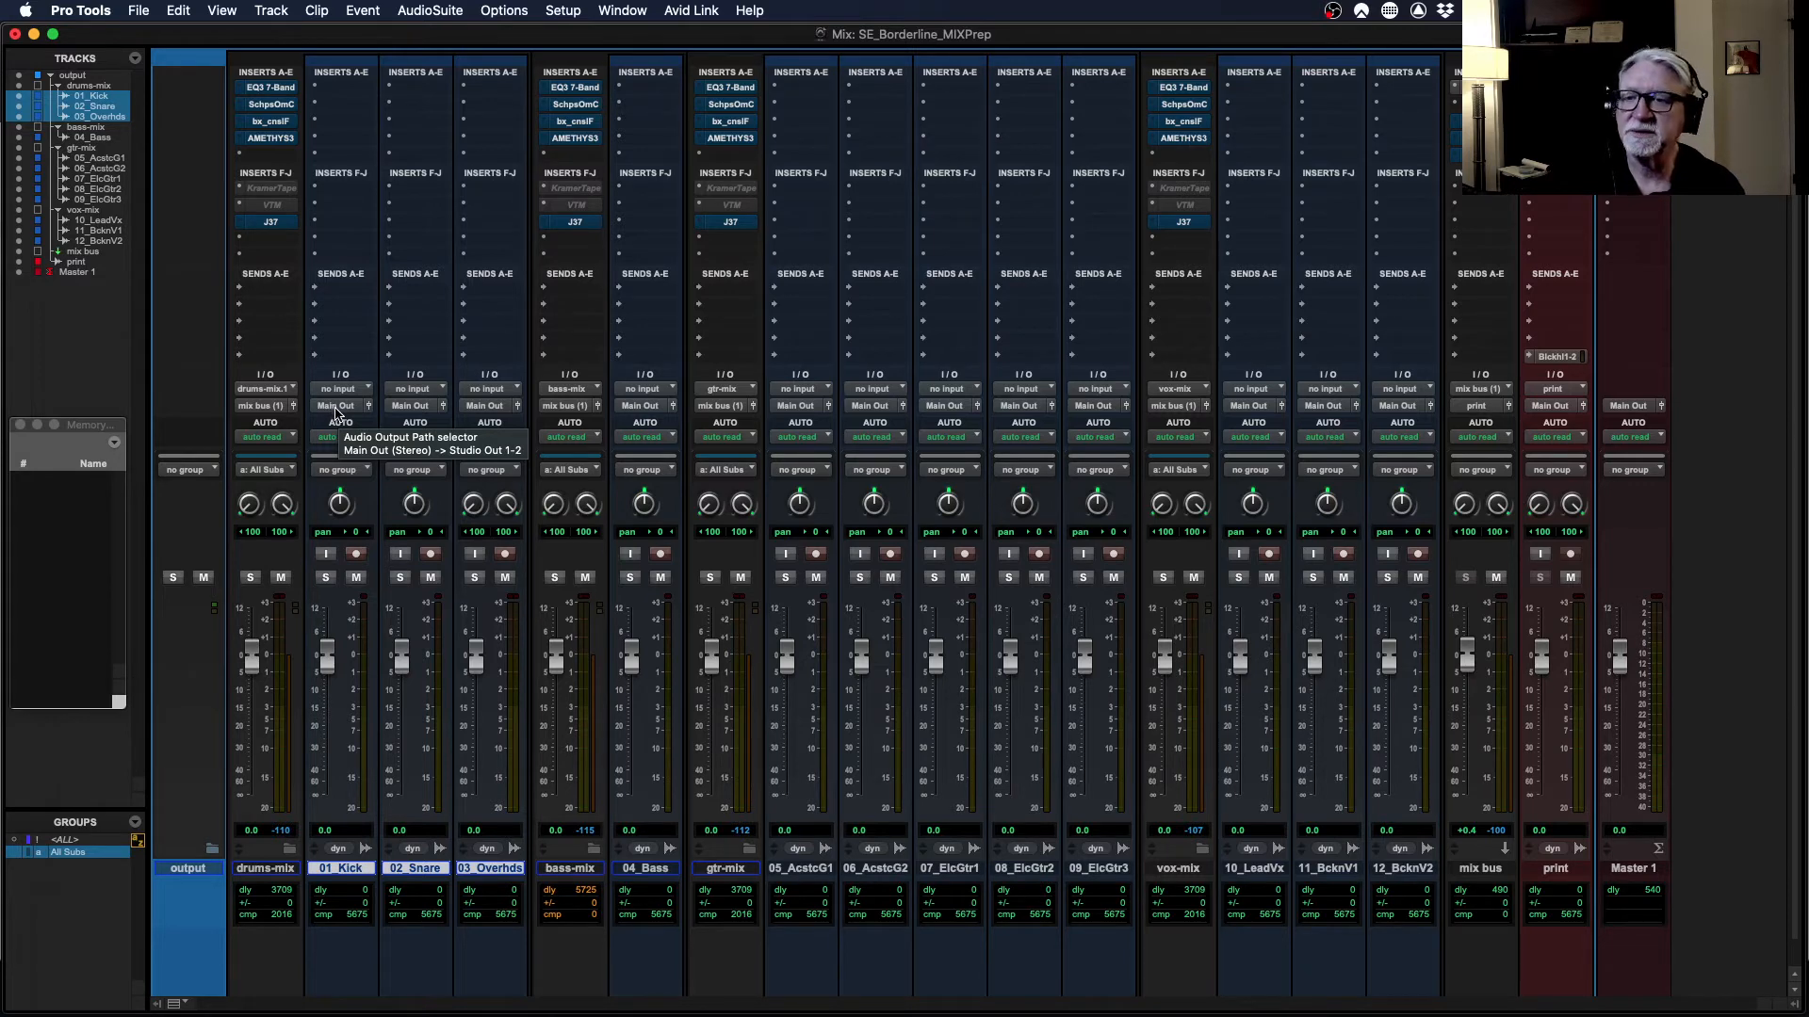
left_click(336, 407)
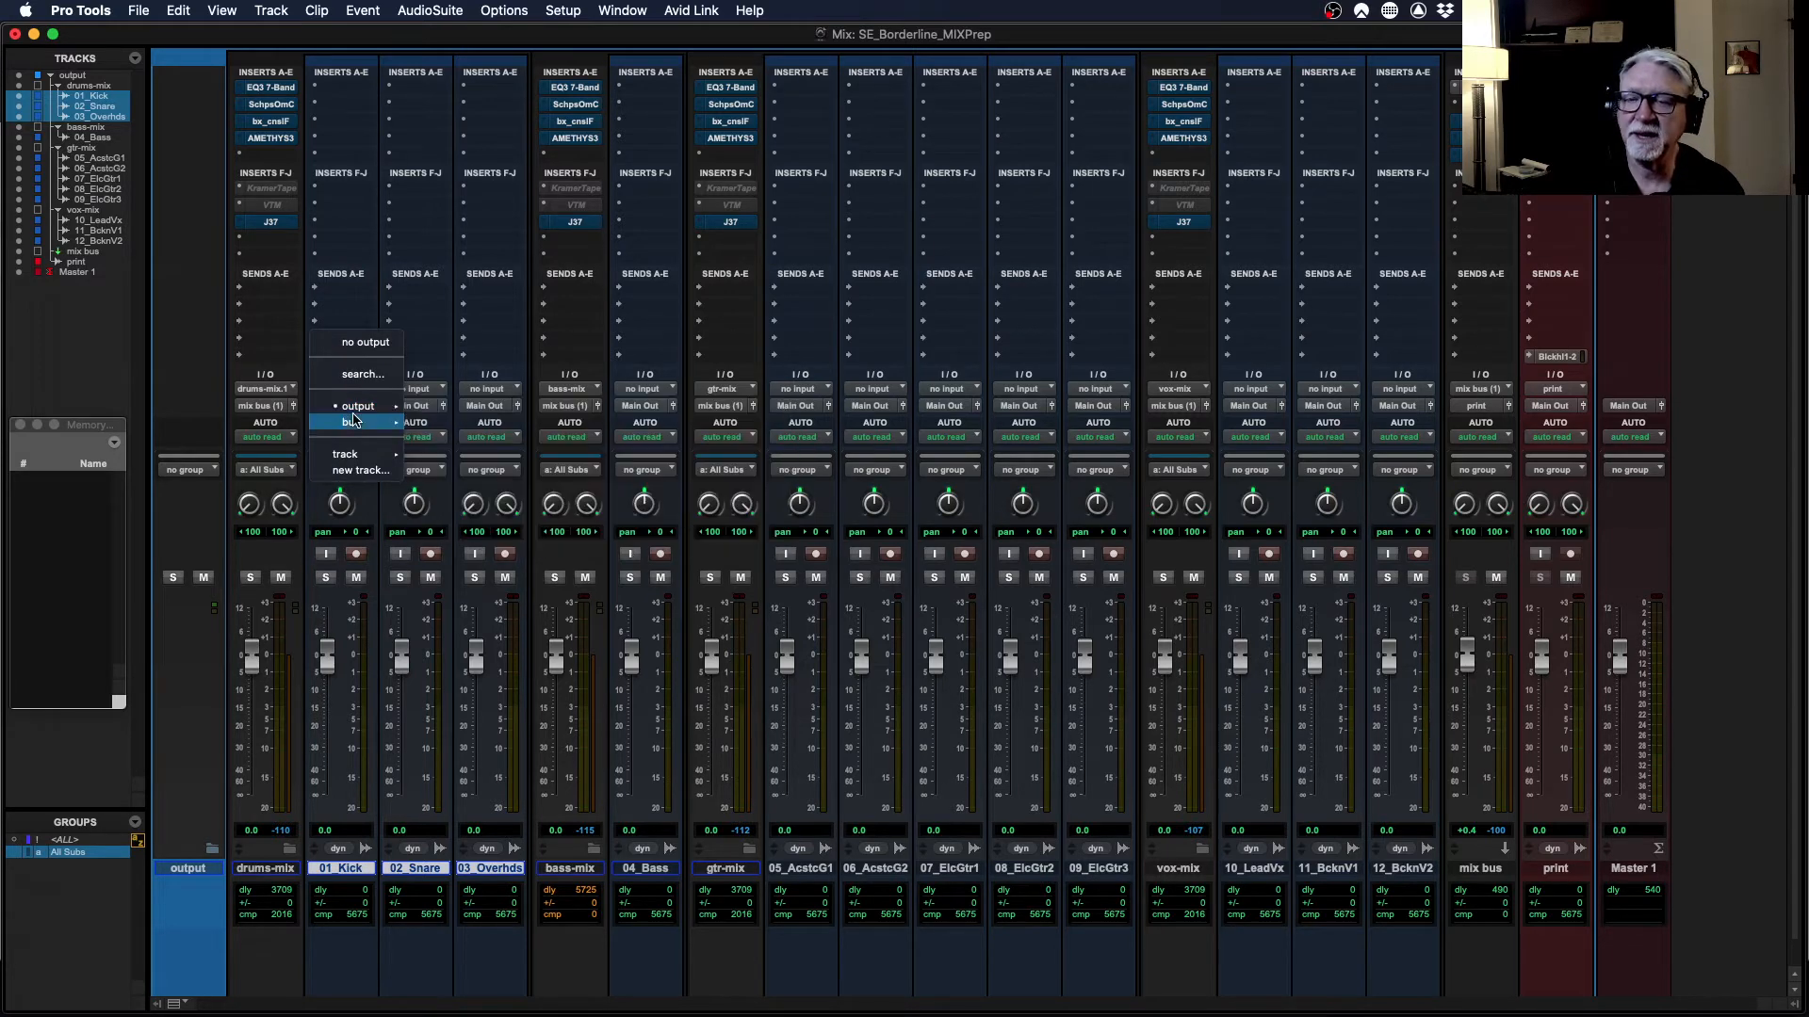
mouse_move(354, 459)
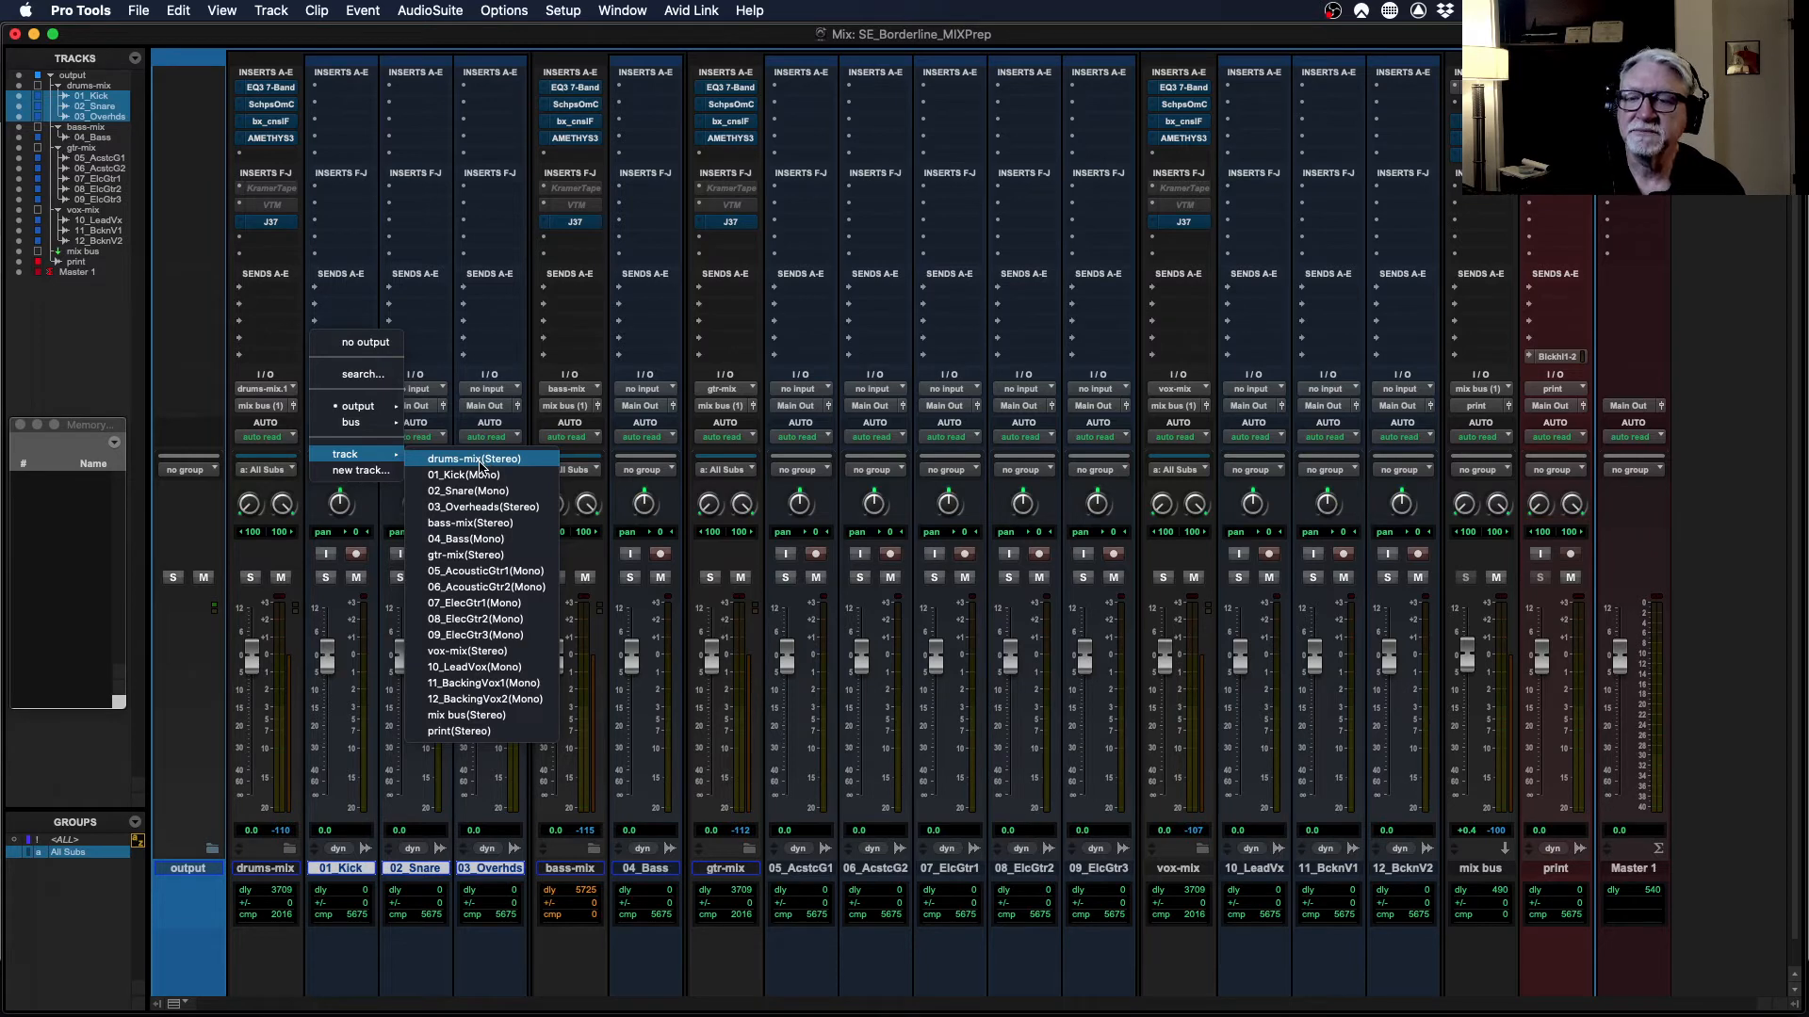
left_click(481, 460)
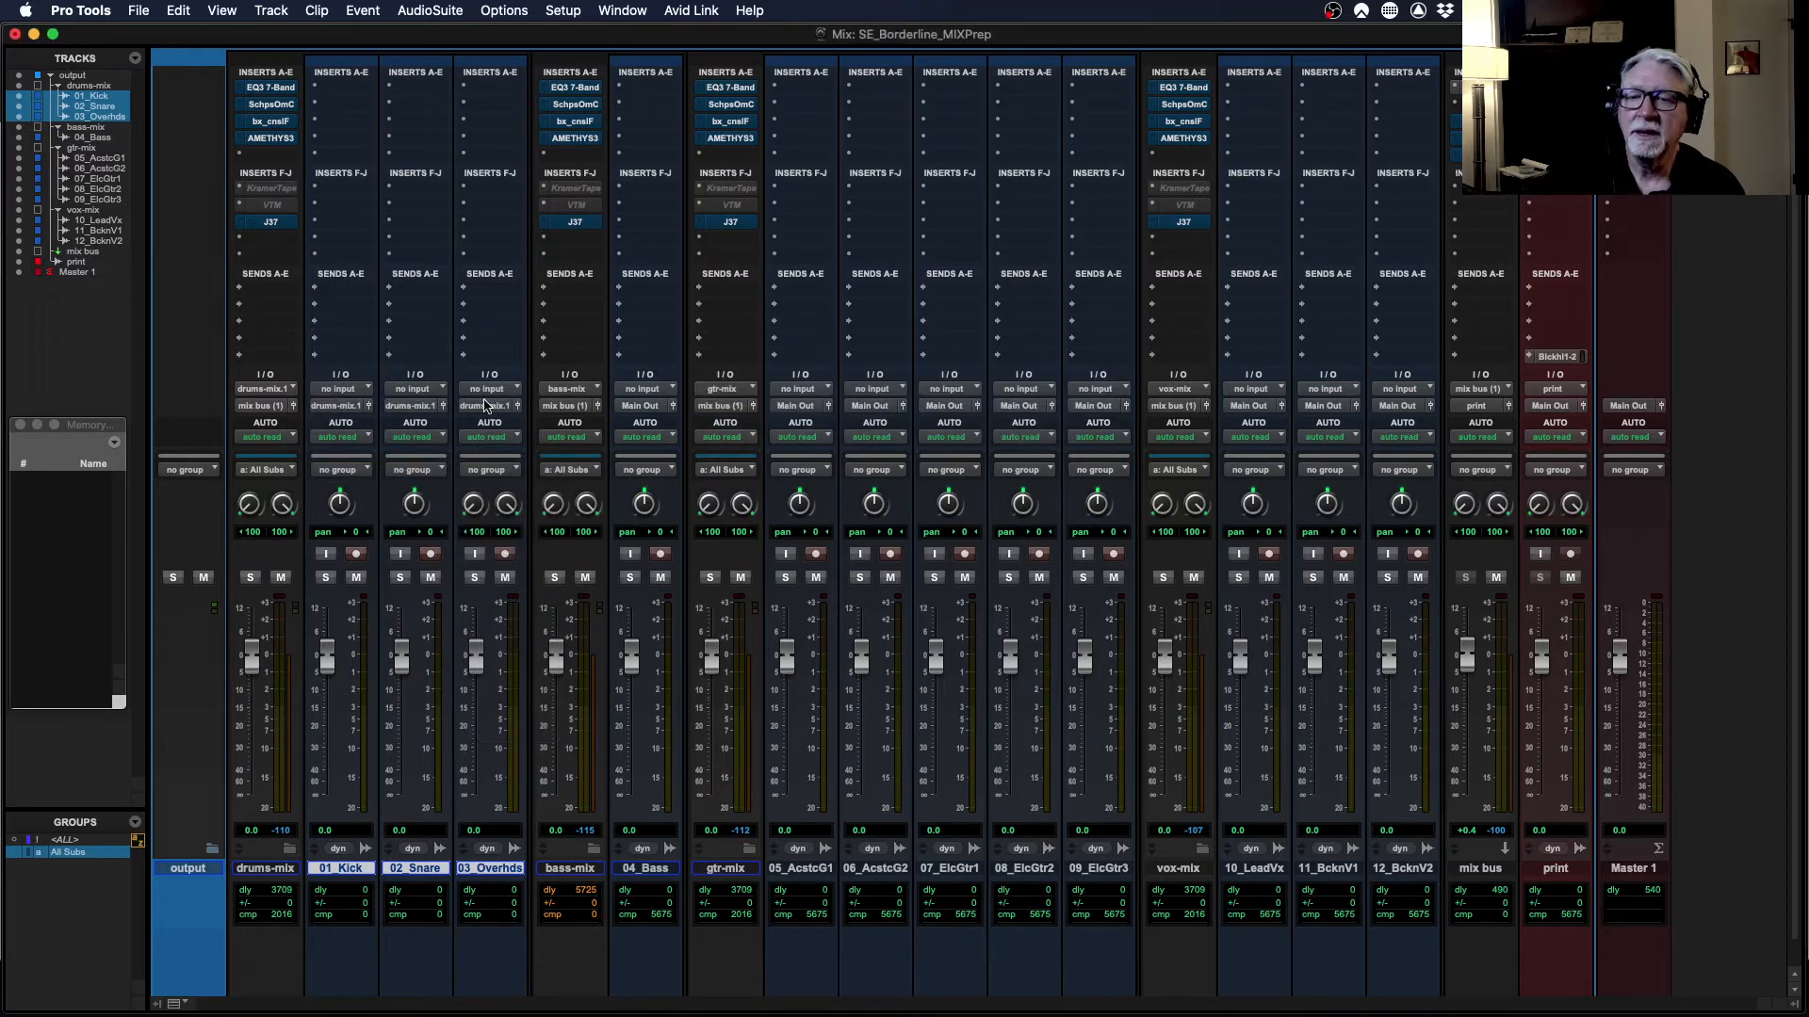
- Route the output of 04_Bass to the bass-mix track
left_click(641, 406)
mouse_move(652, 455)
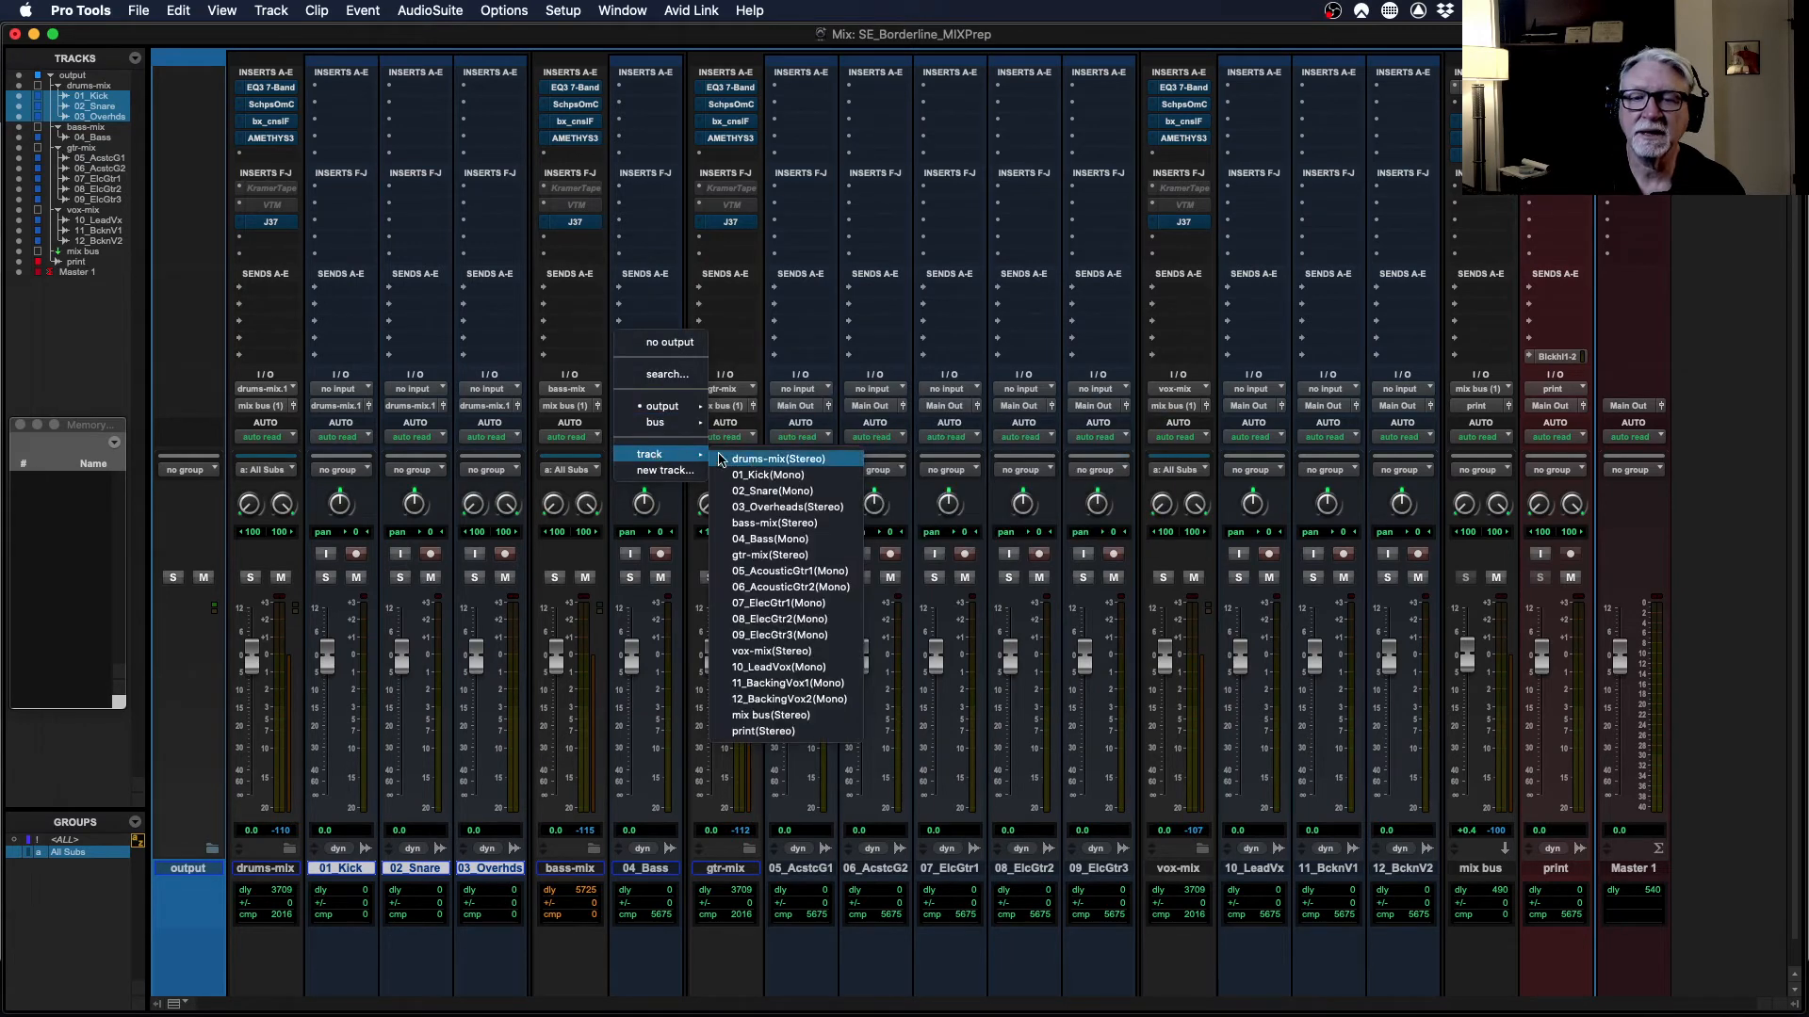
left_click(773, 524)
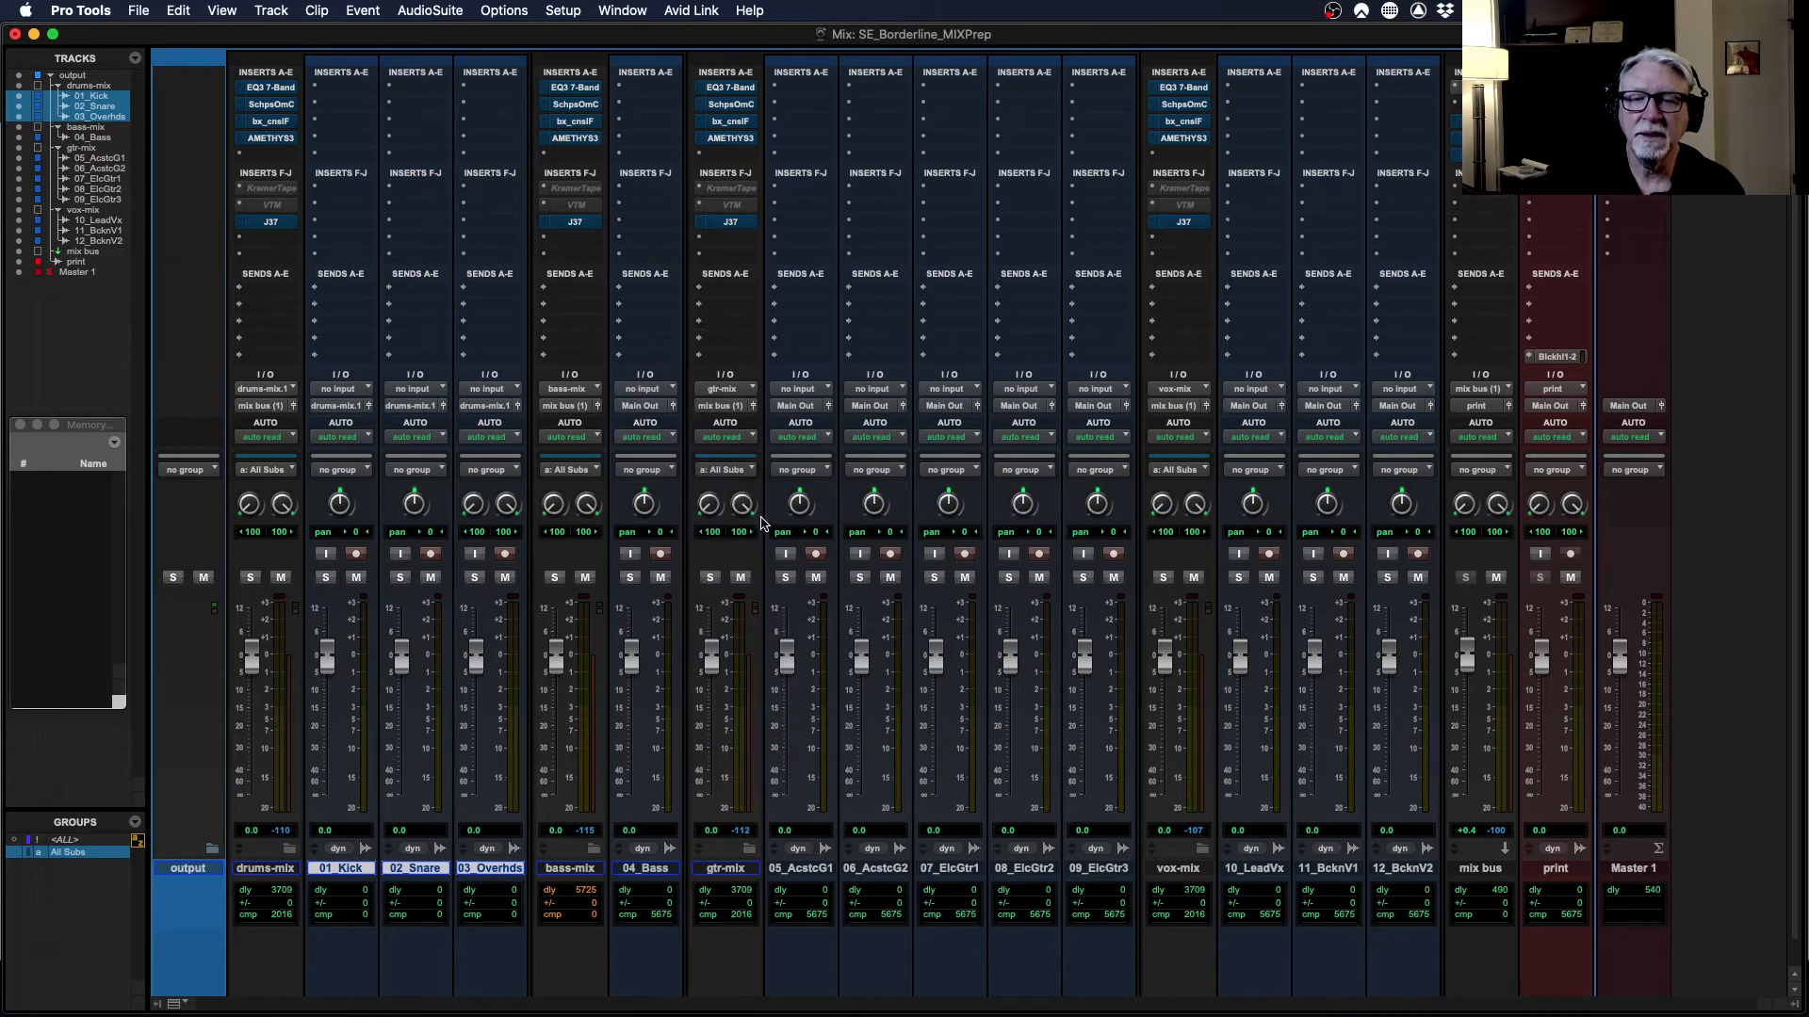
- Route the outputs of all five guitar tracks, 05_AcousticGtr1 through 09_ElecGtr3, together to the gtr-mix track
left_click(813, 871)
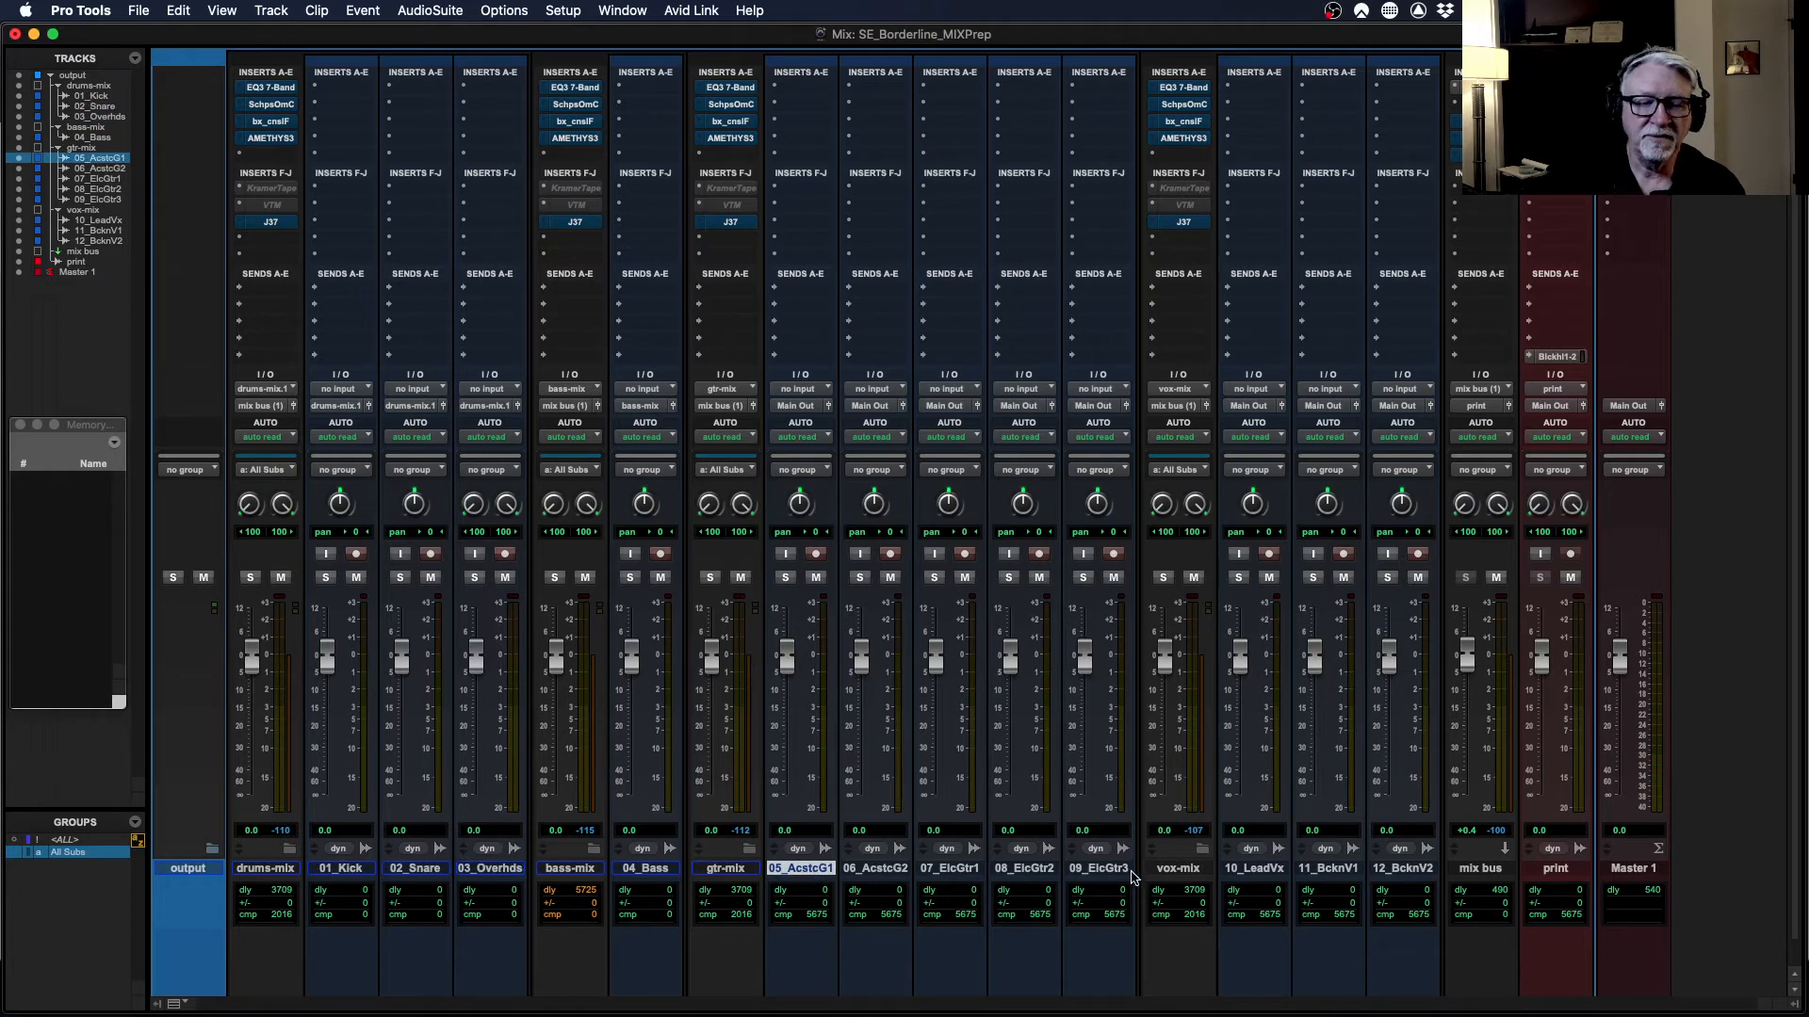
left_click(1102, 871, "shift")
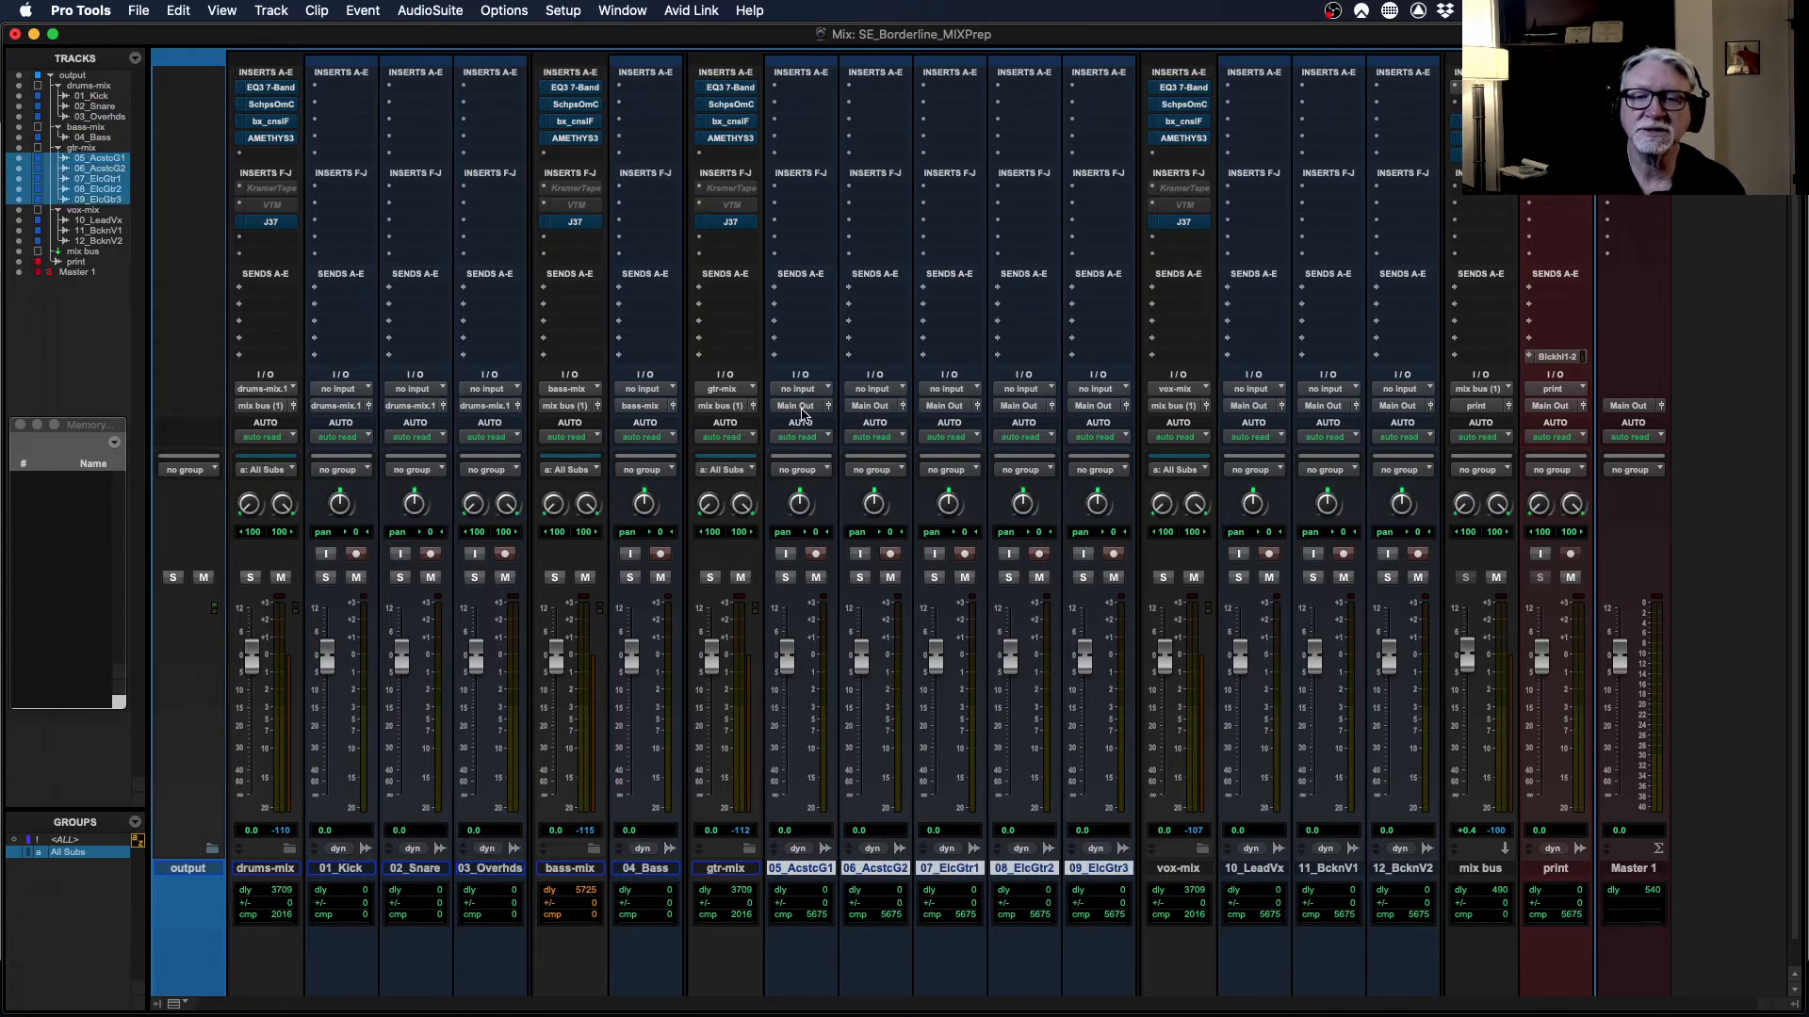
left_click(798, 407)
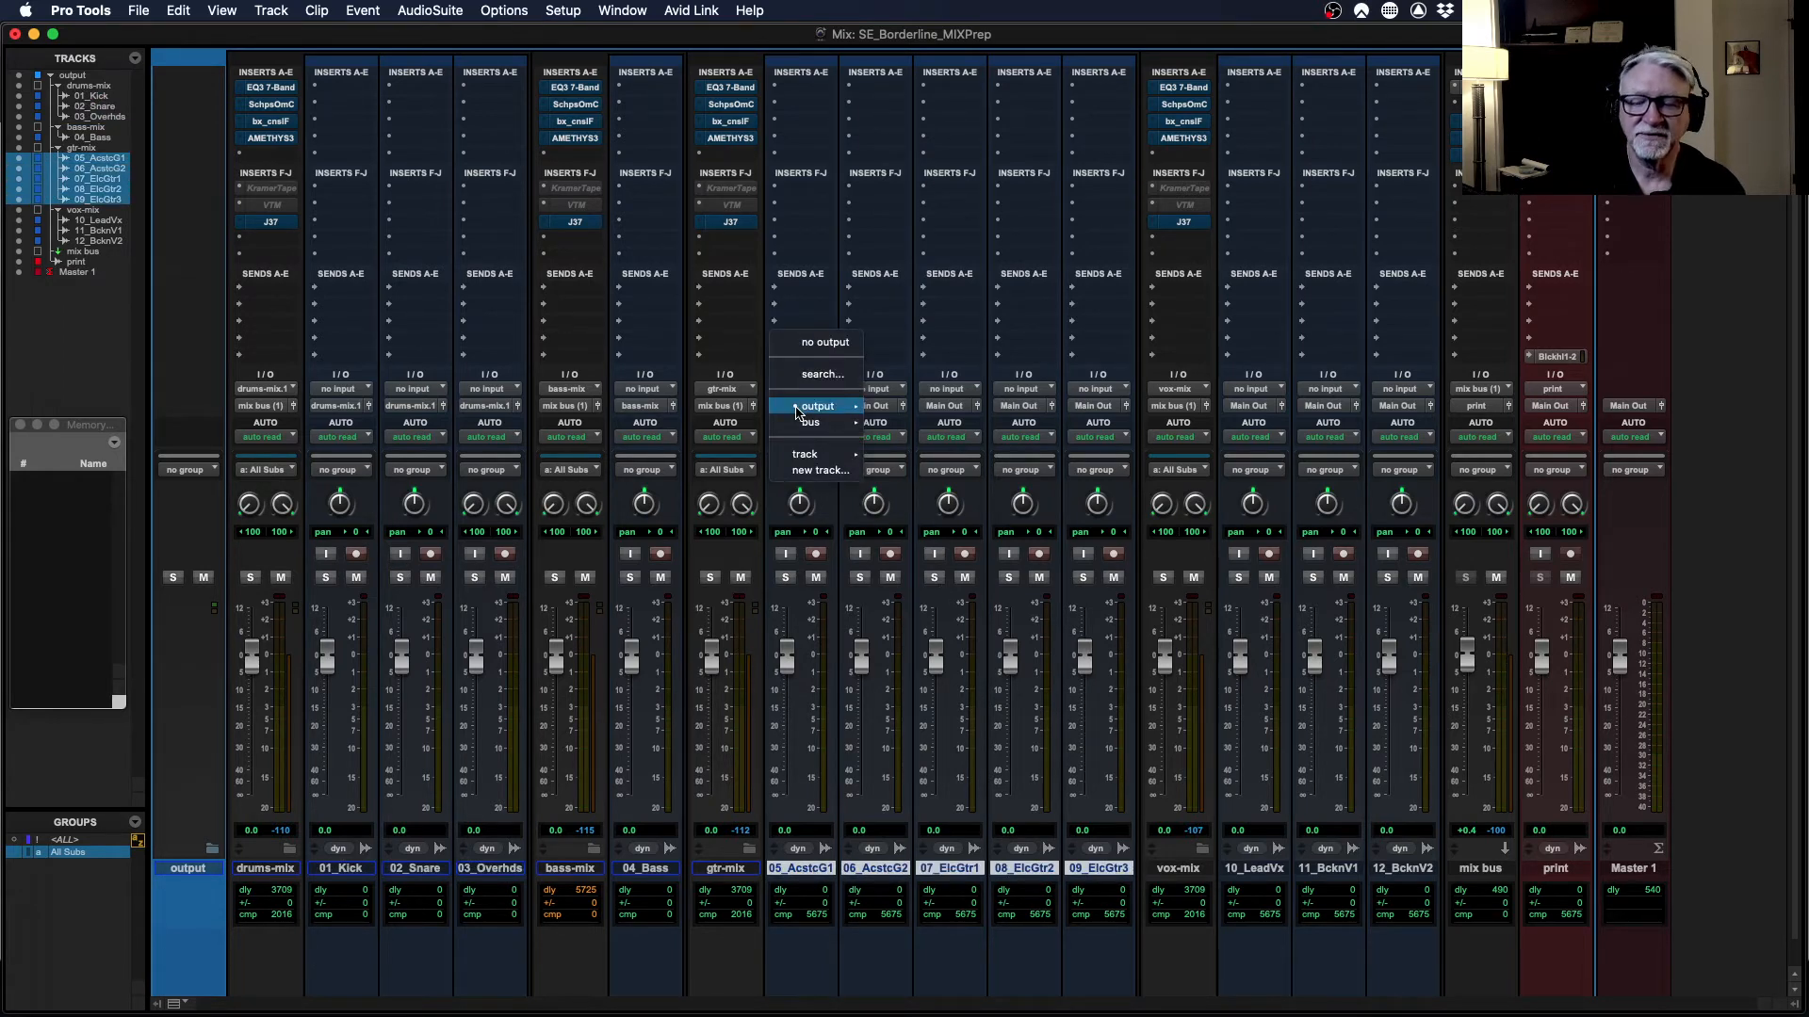
mouse_move(837, 460)
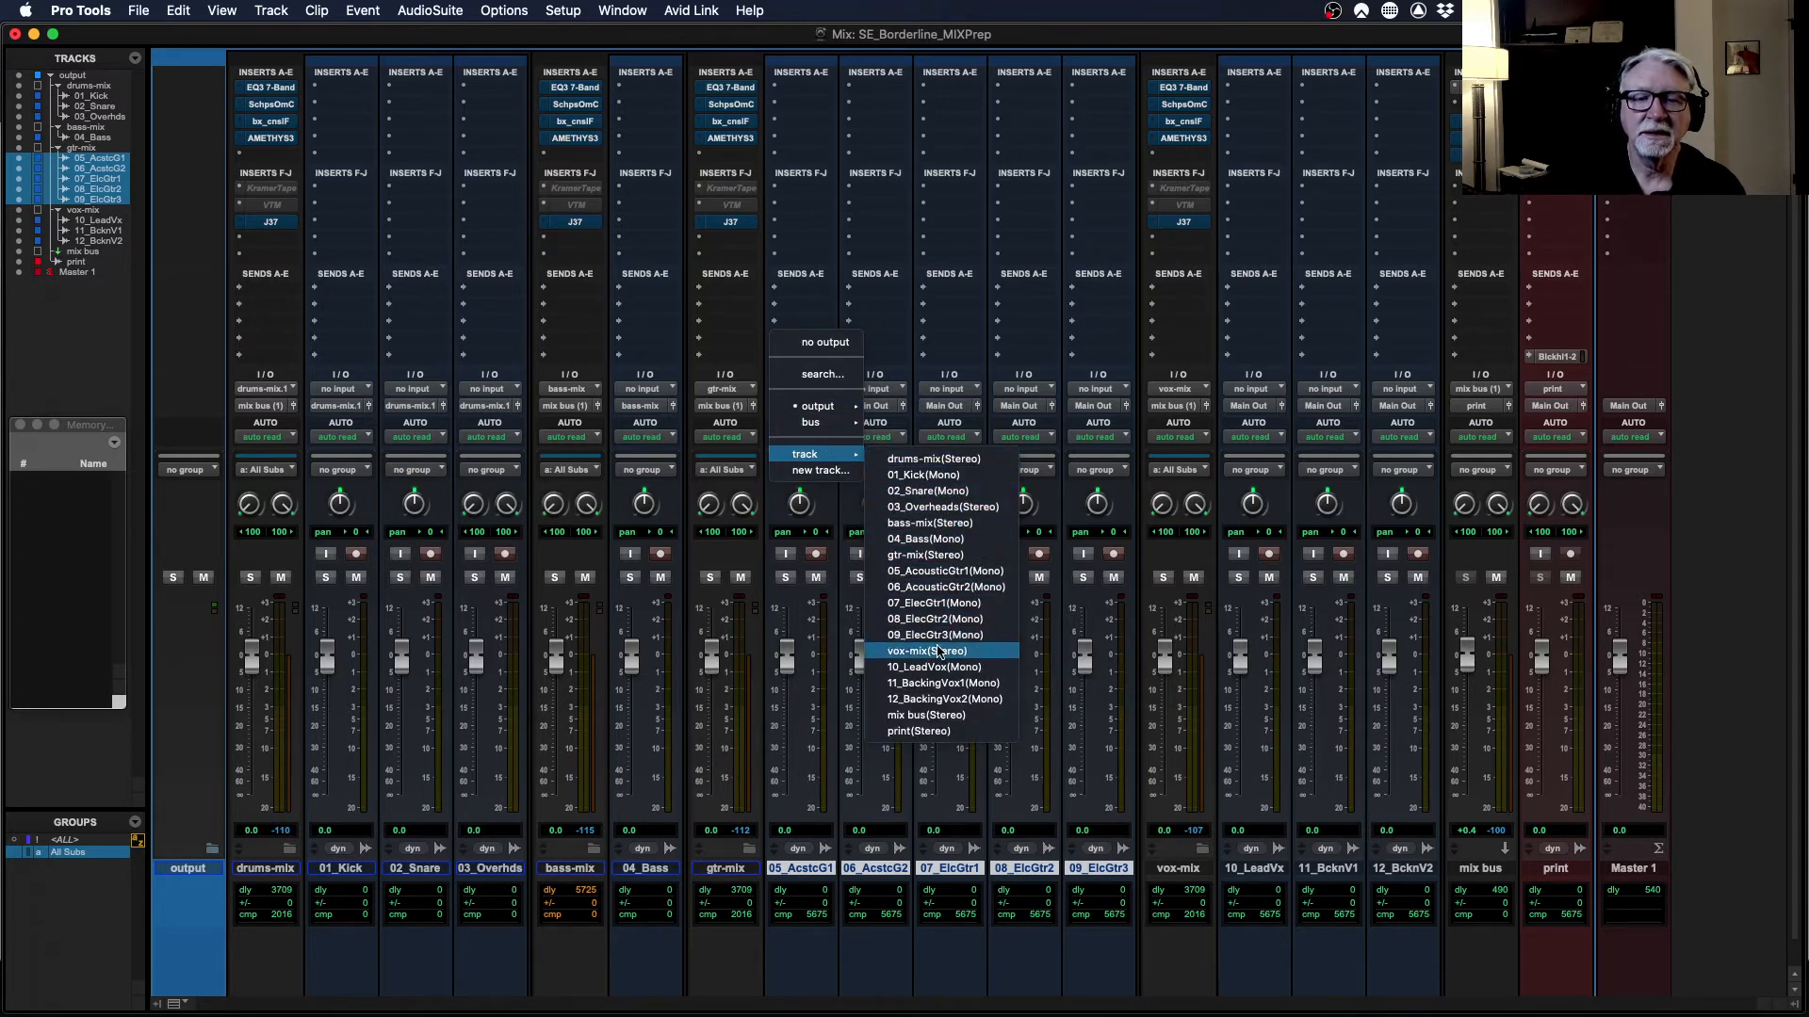
left_click(947, 556, "alt+shift")
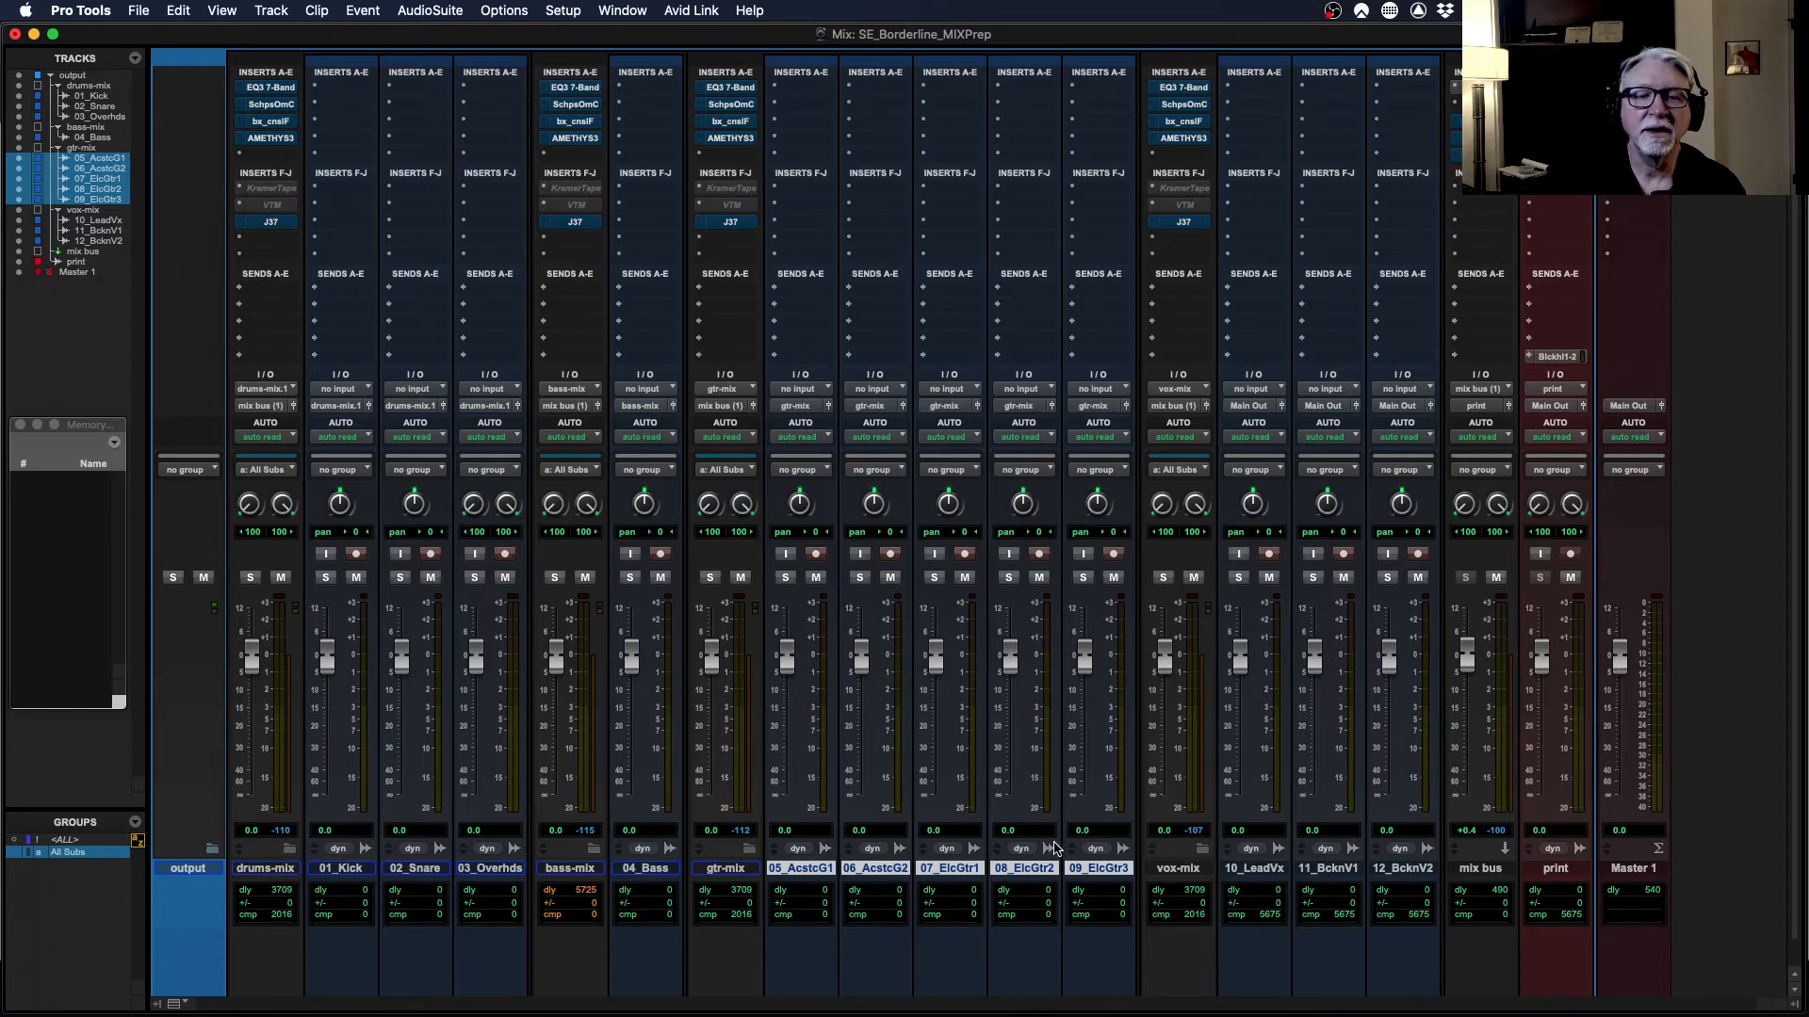
- Route the outputs of 10_LeadVox, 11_BackingVox1 and 12_BackingVox2 together to the vox-mix track
left_click(1258, 871)
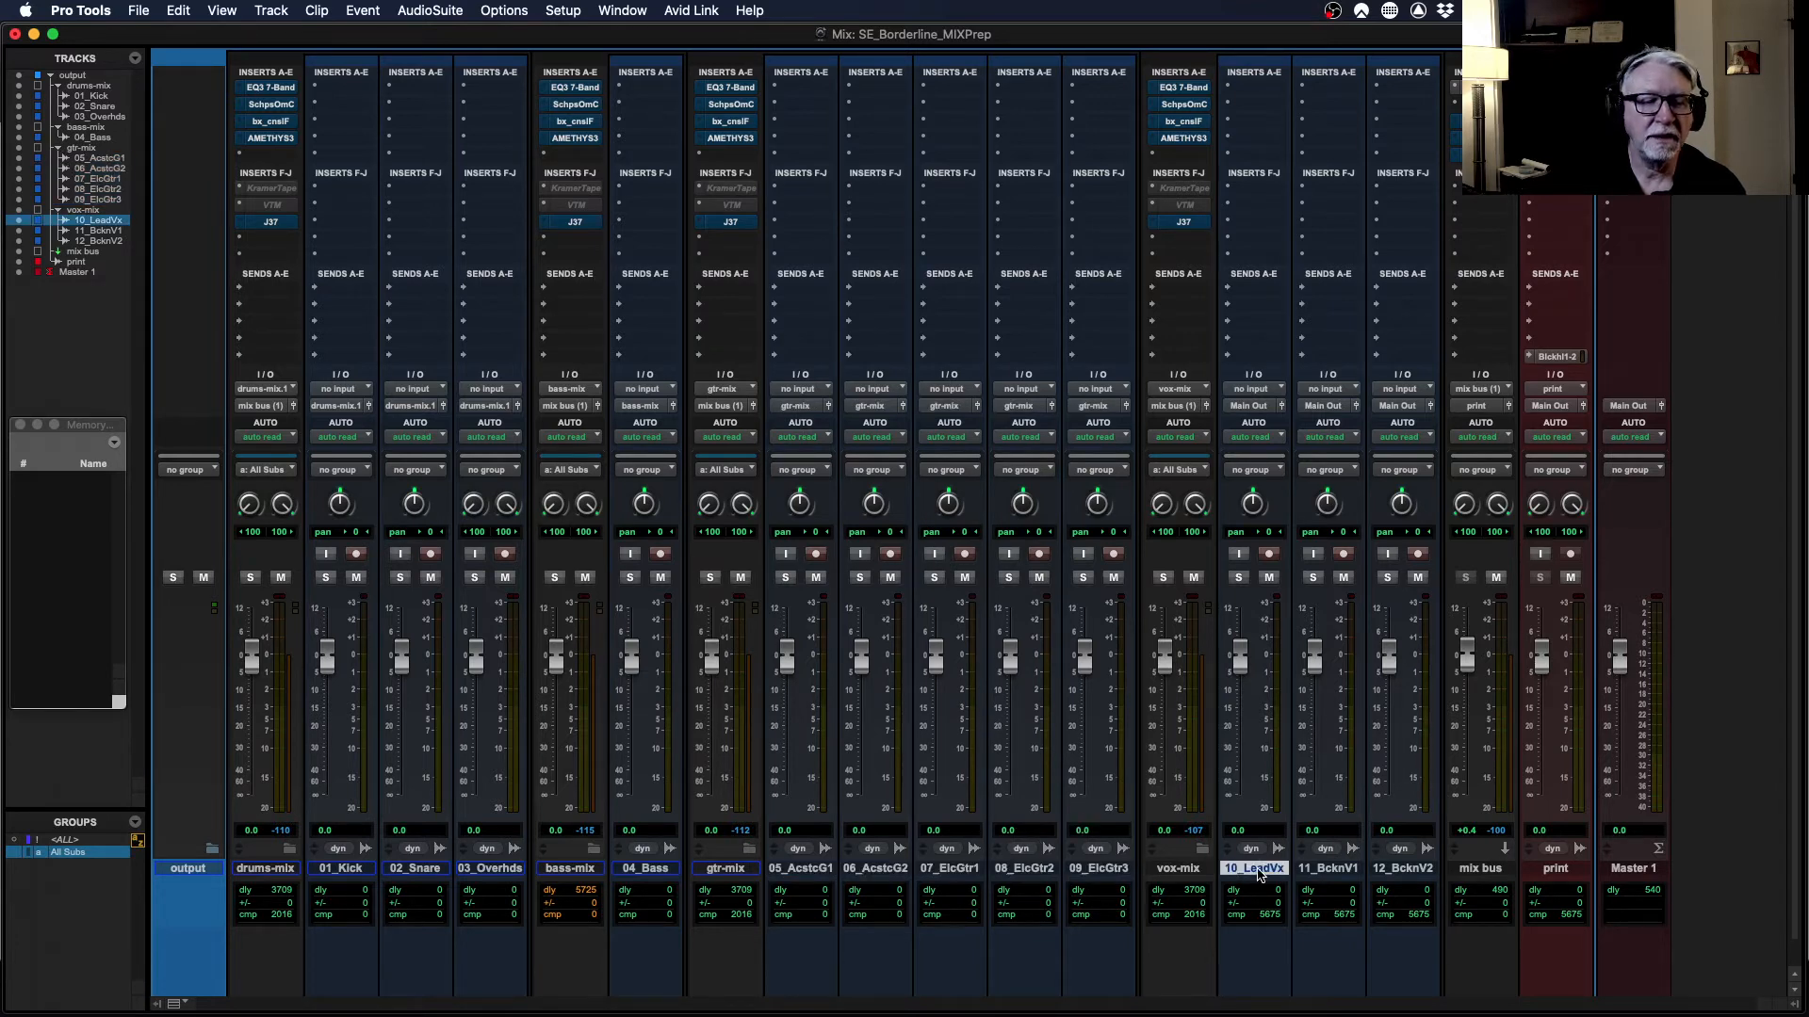
left_click(1403, 868, "shift")
left_click(1253, 407)
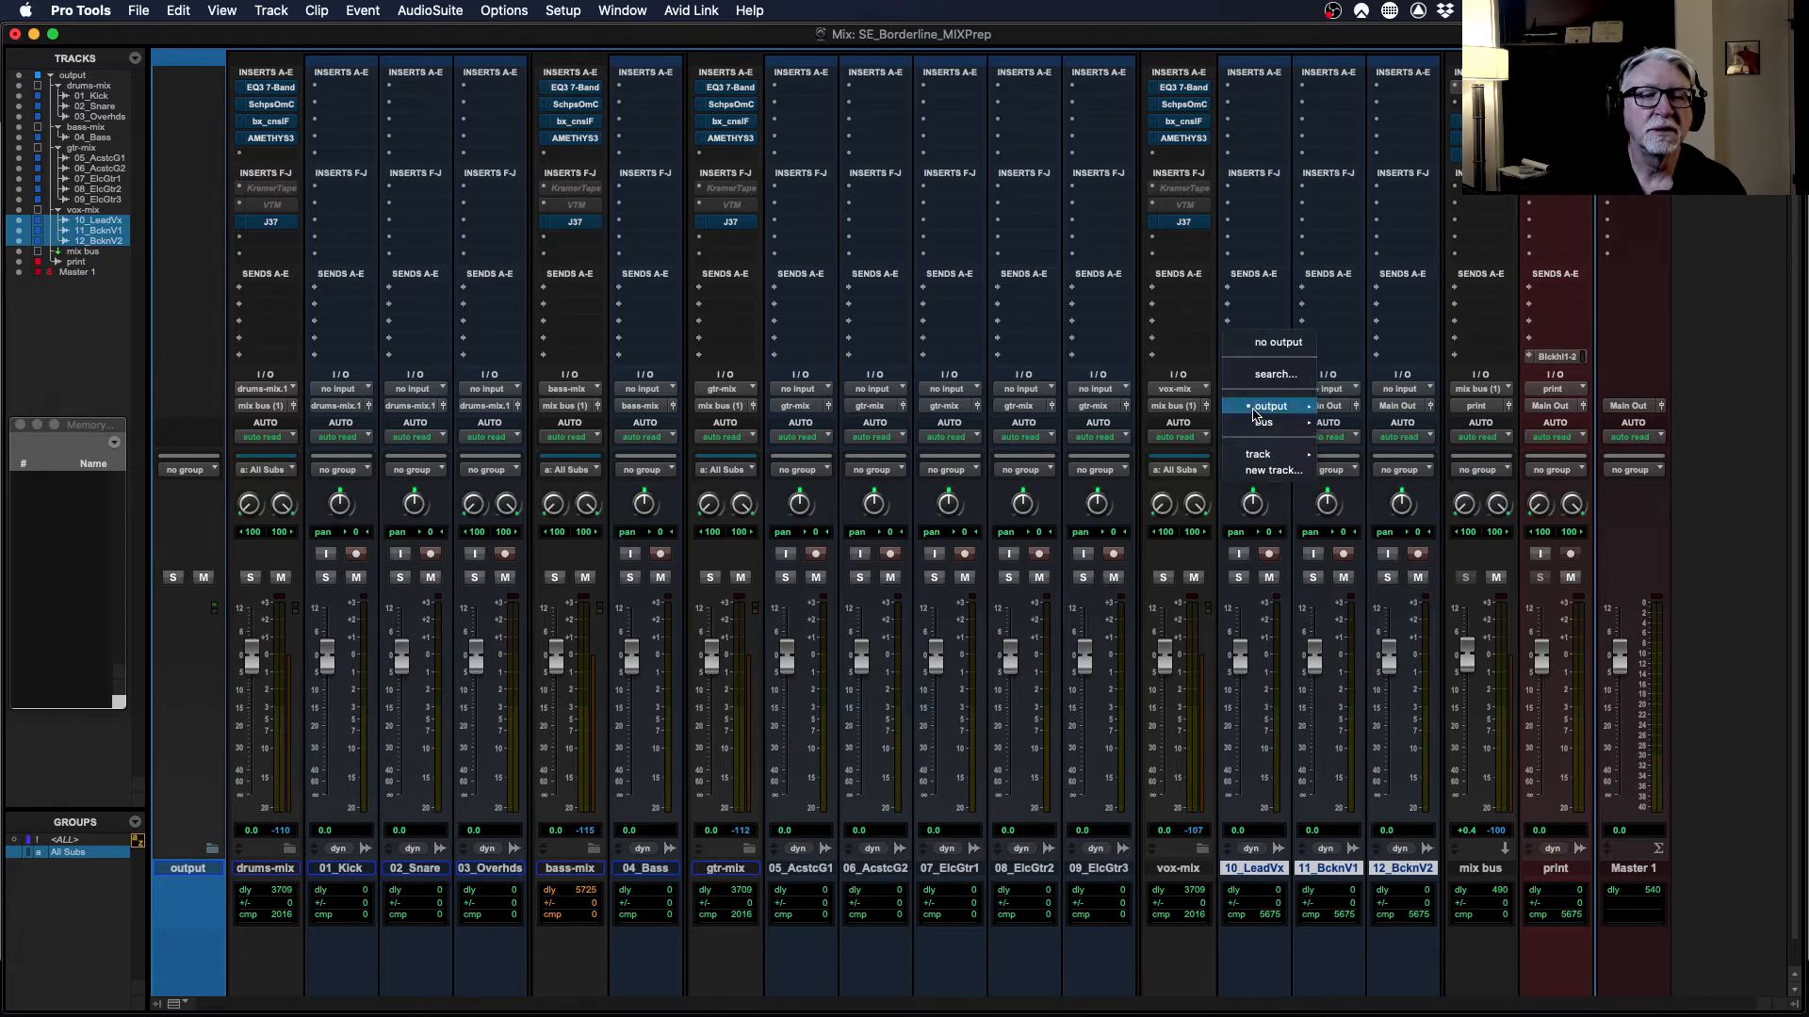
mouse_move(1276, 455)
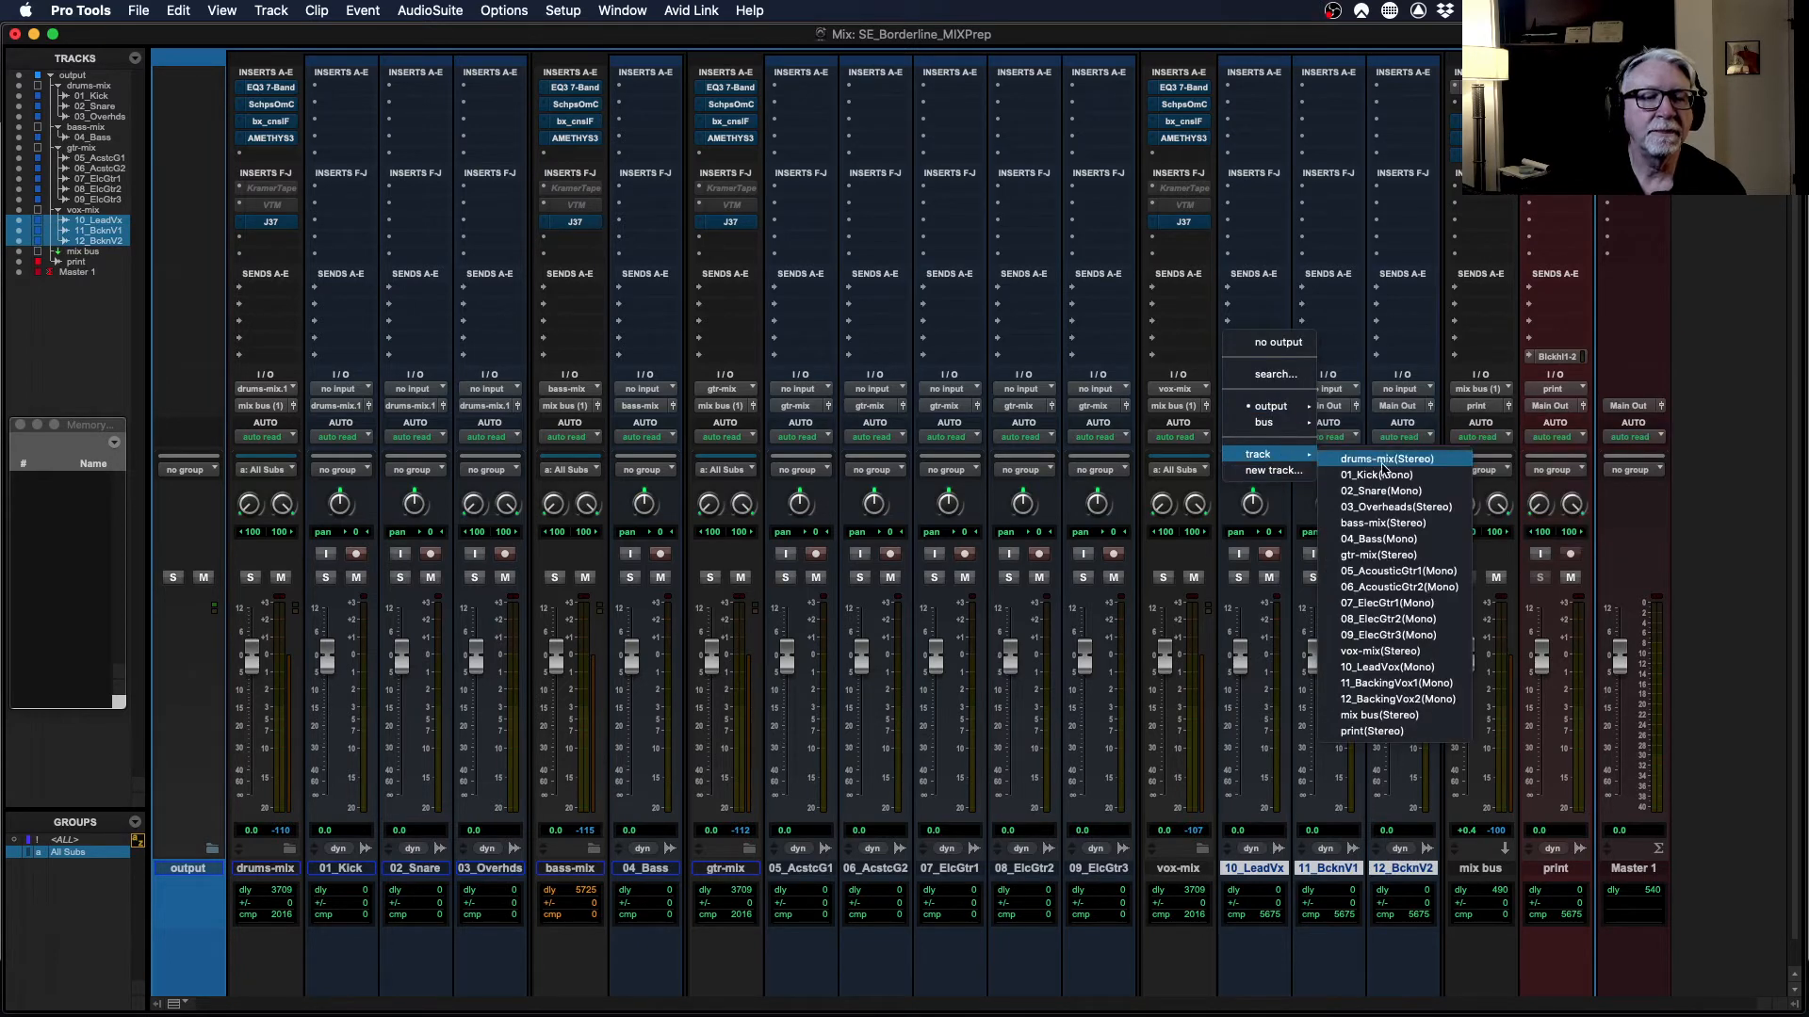
left_click(1380, 651, "alt+shift")
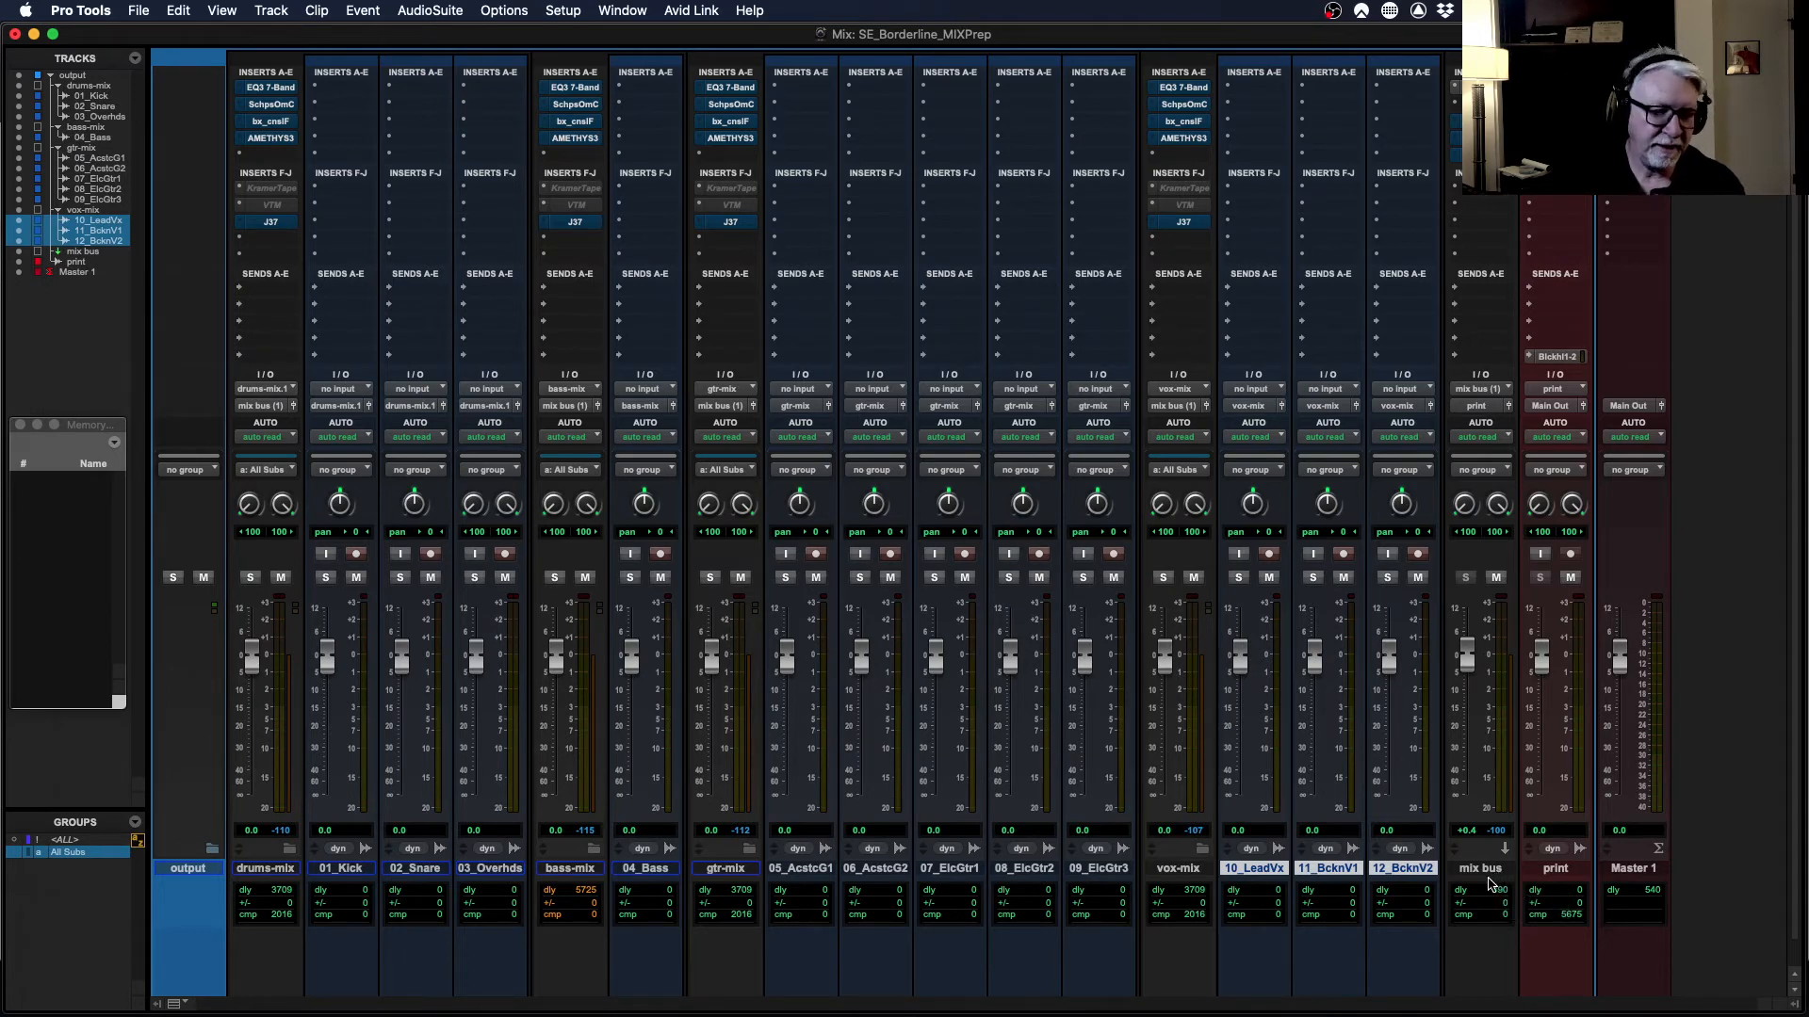
- Turn on input monitoring for the print track and play the session through the new routing
left_click(1542, 555)
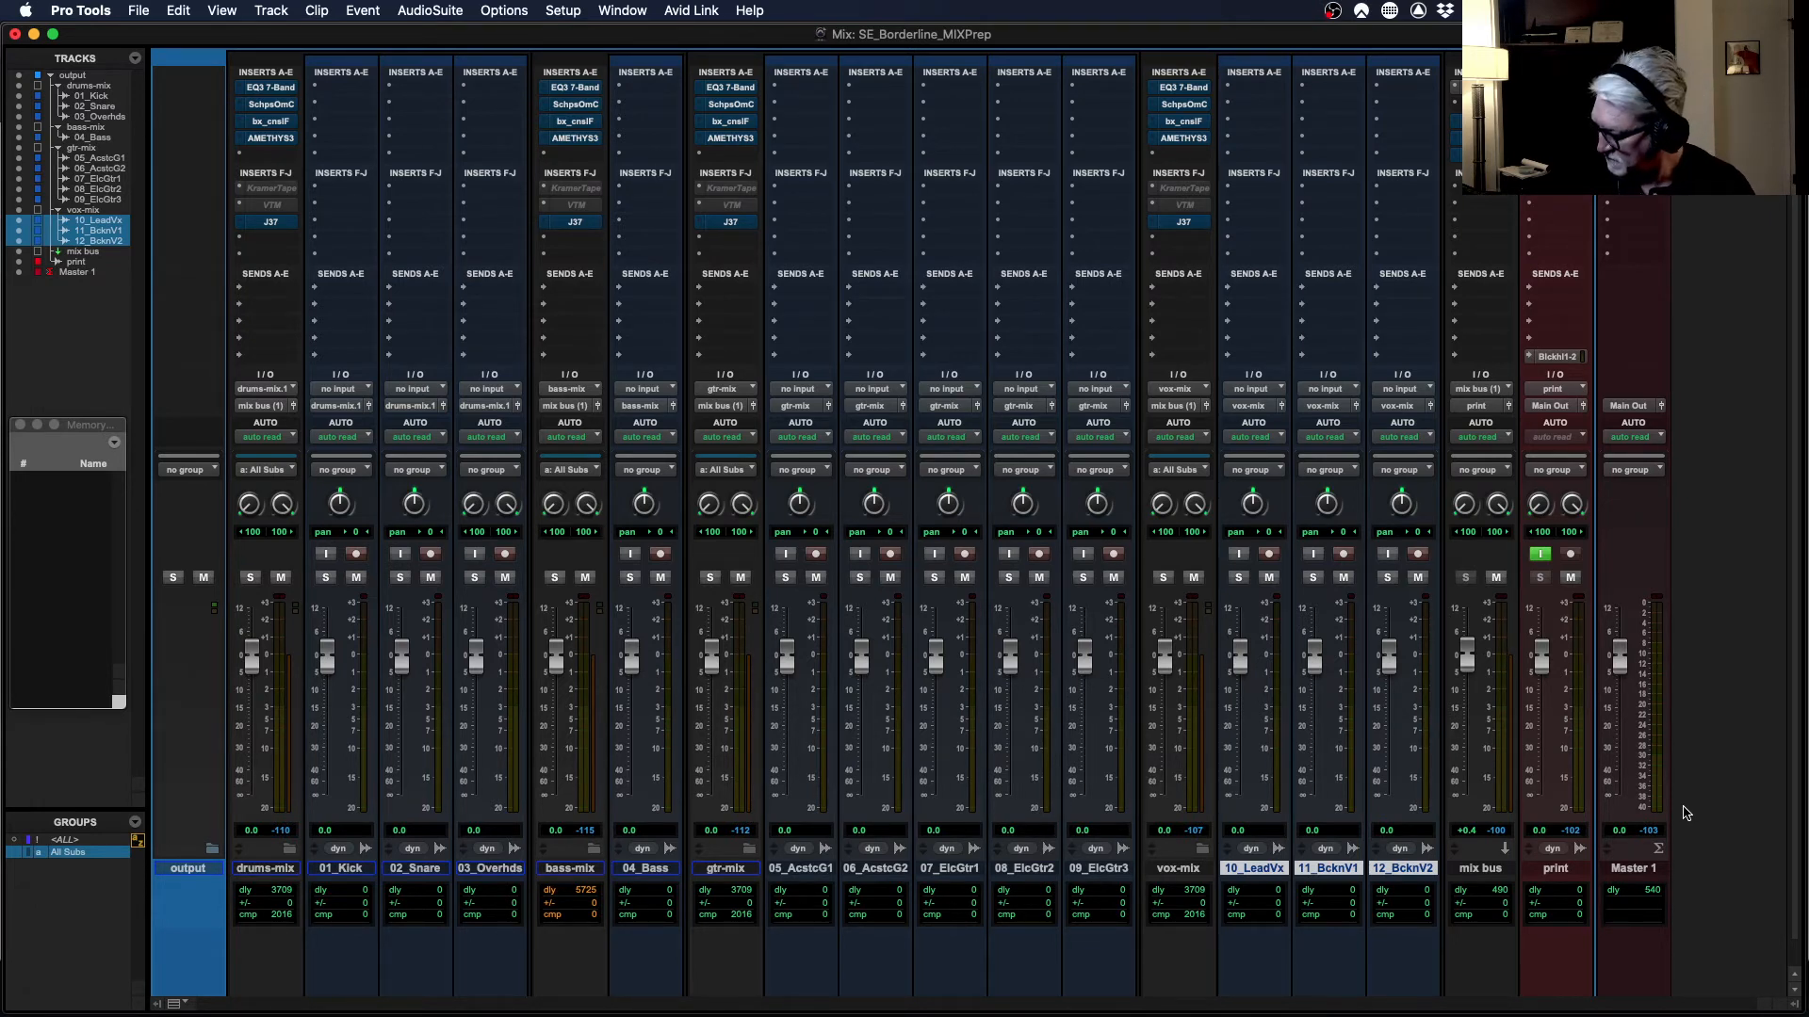
key("space")
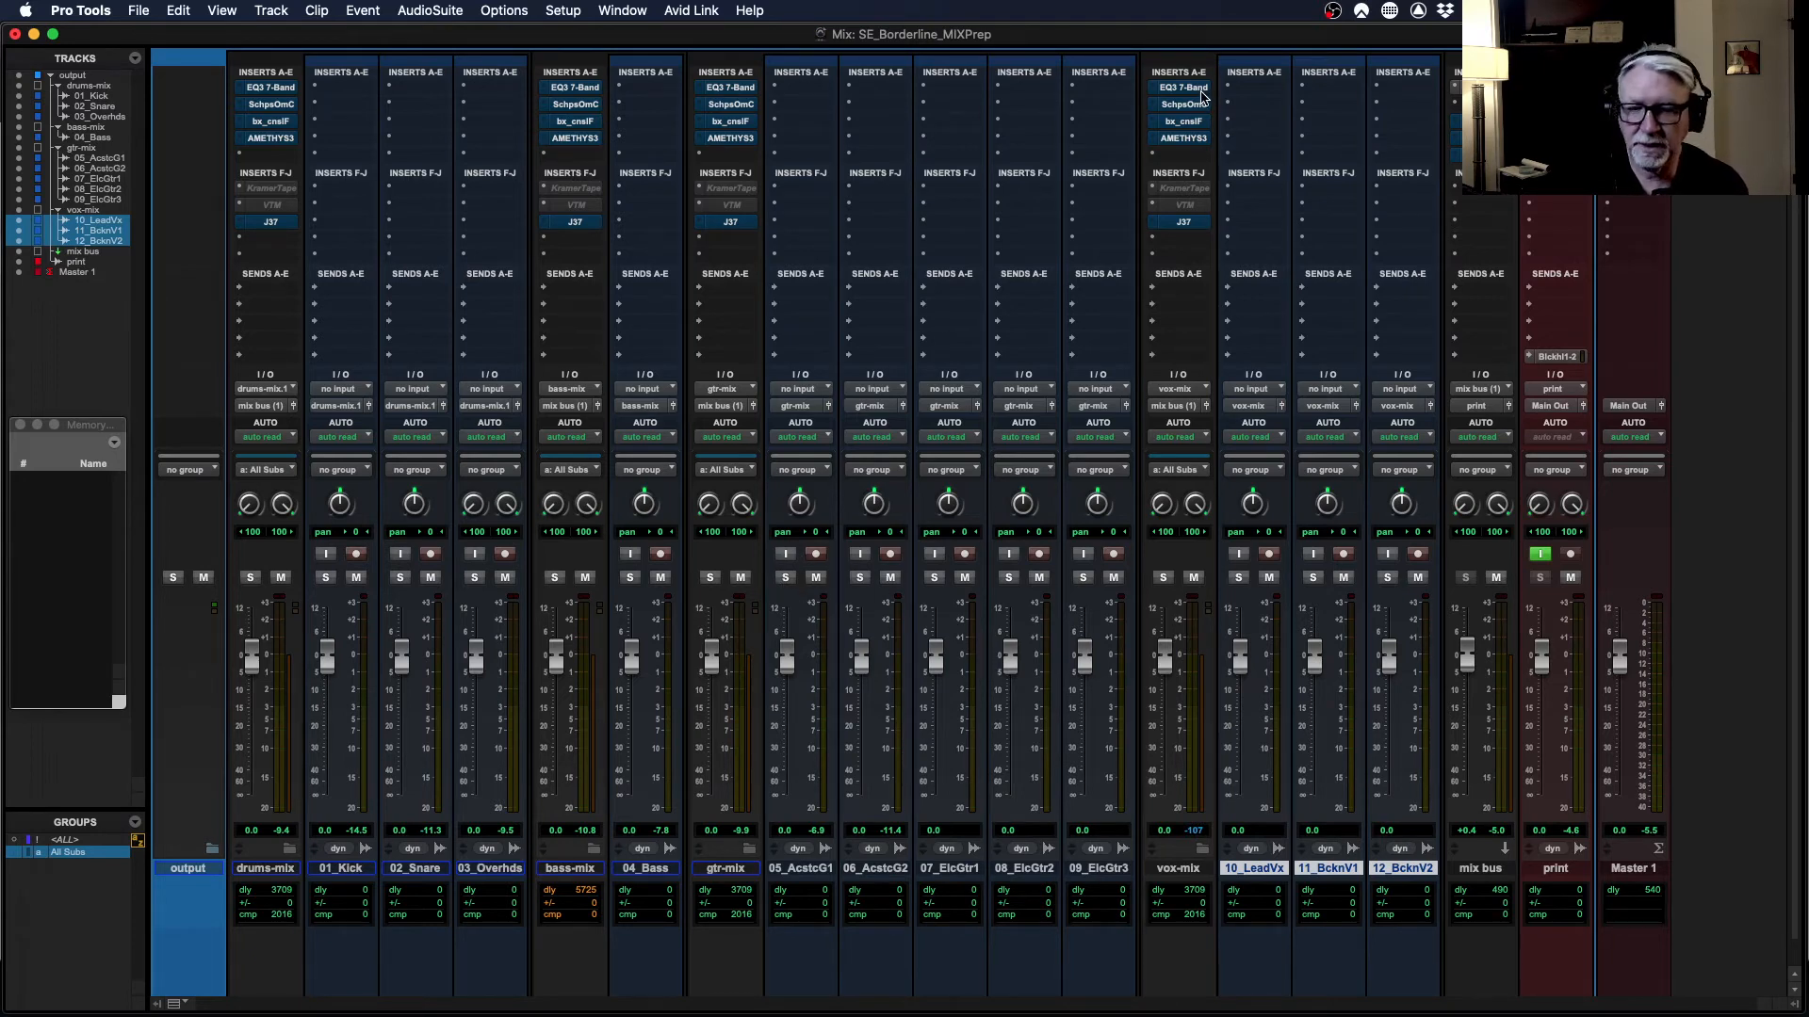
- Activate the EQ3 7-Band insert across the submix tracks and inspect its filter and band settings on vox-mix
left_click(1198, 89, "super")
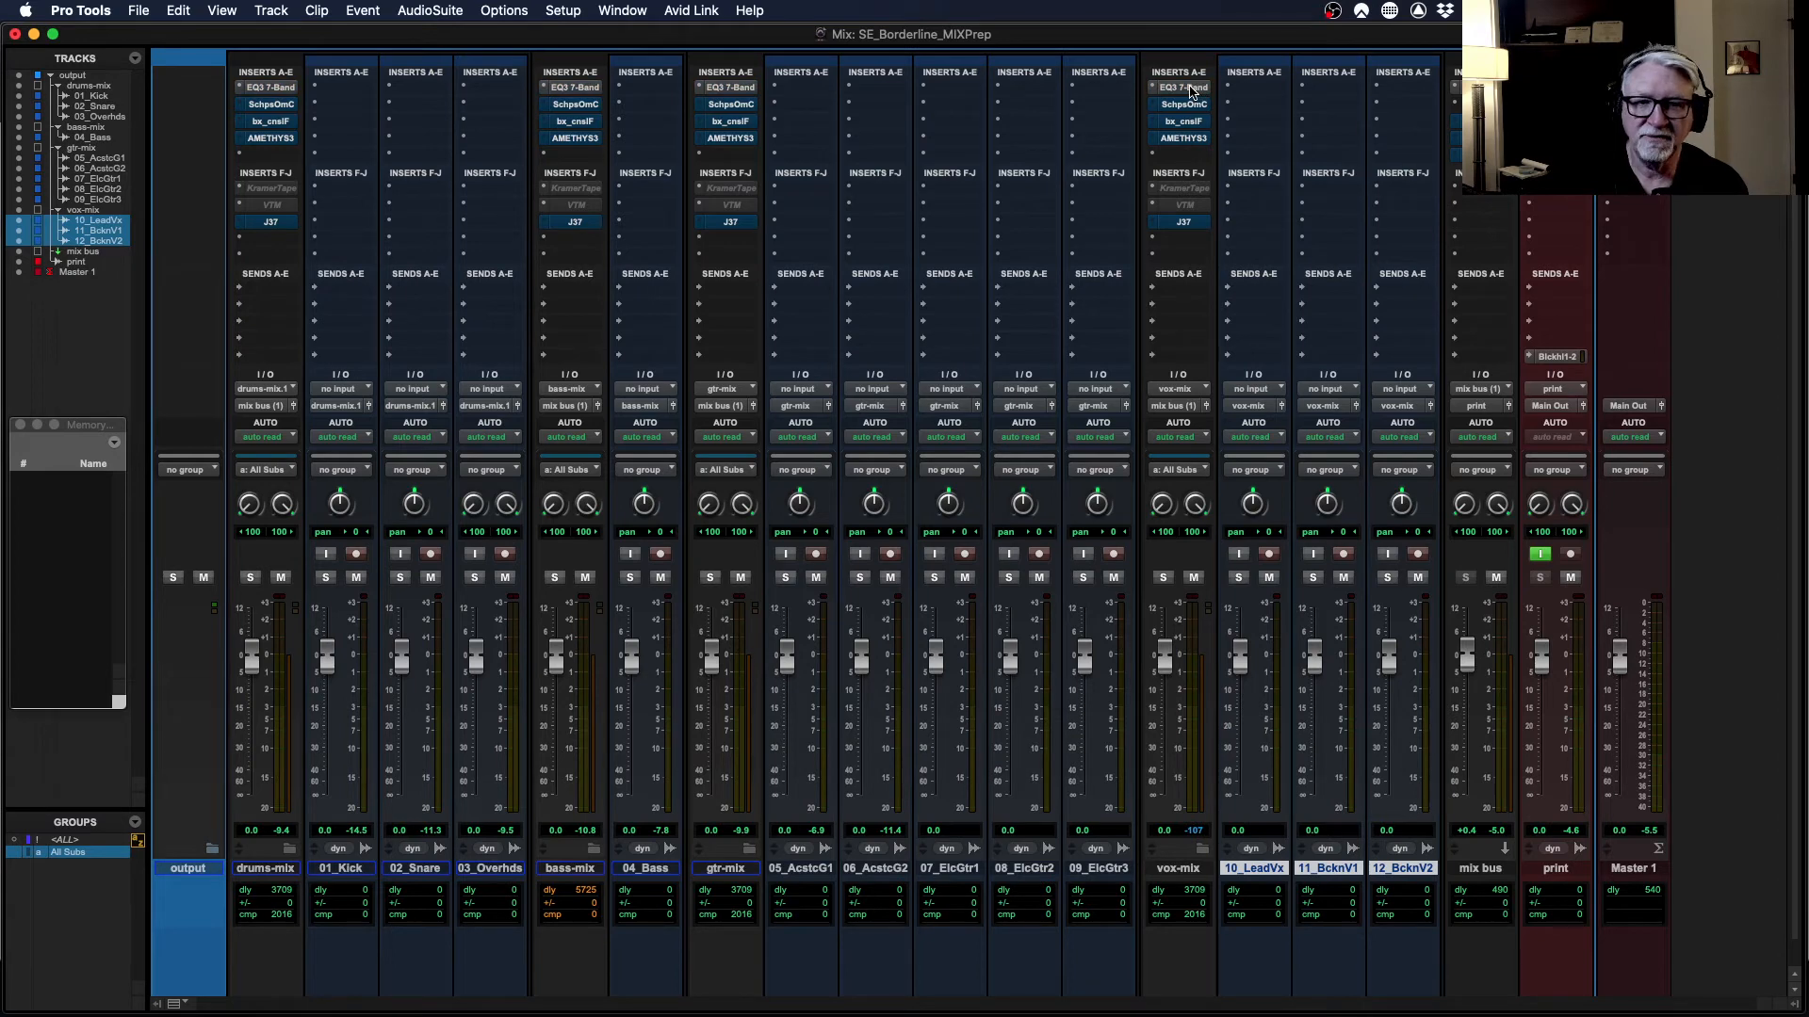
left_click(1192, 88)
left_click_drag(1404, 415, 1279, 329)
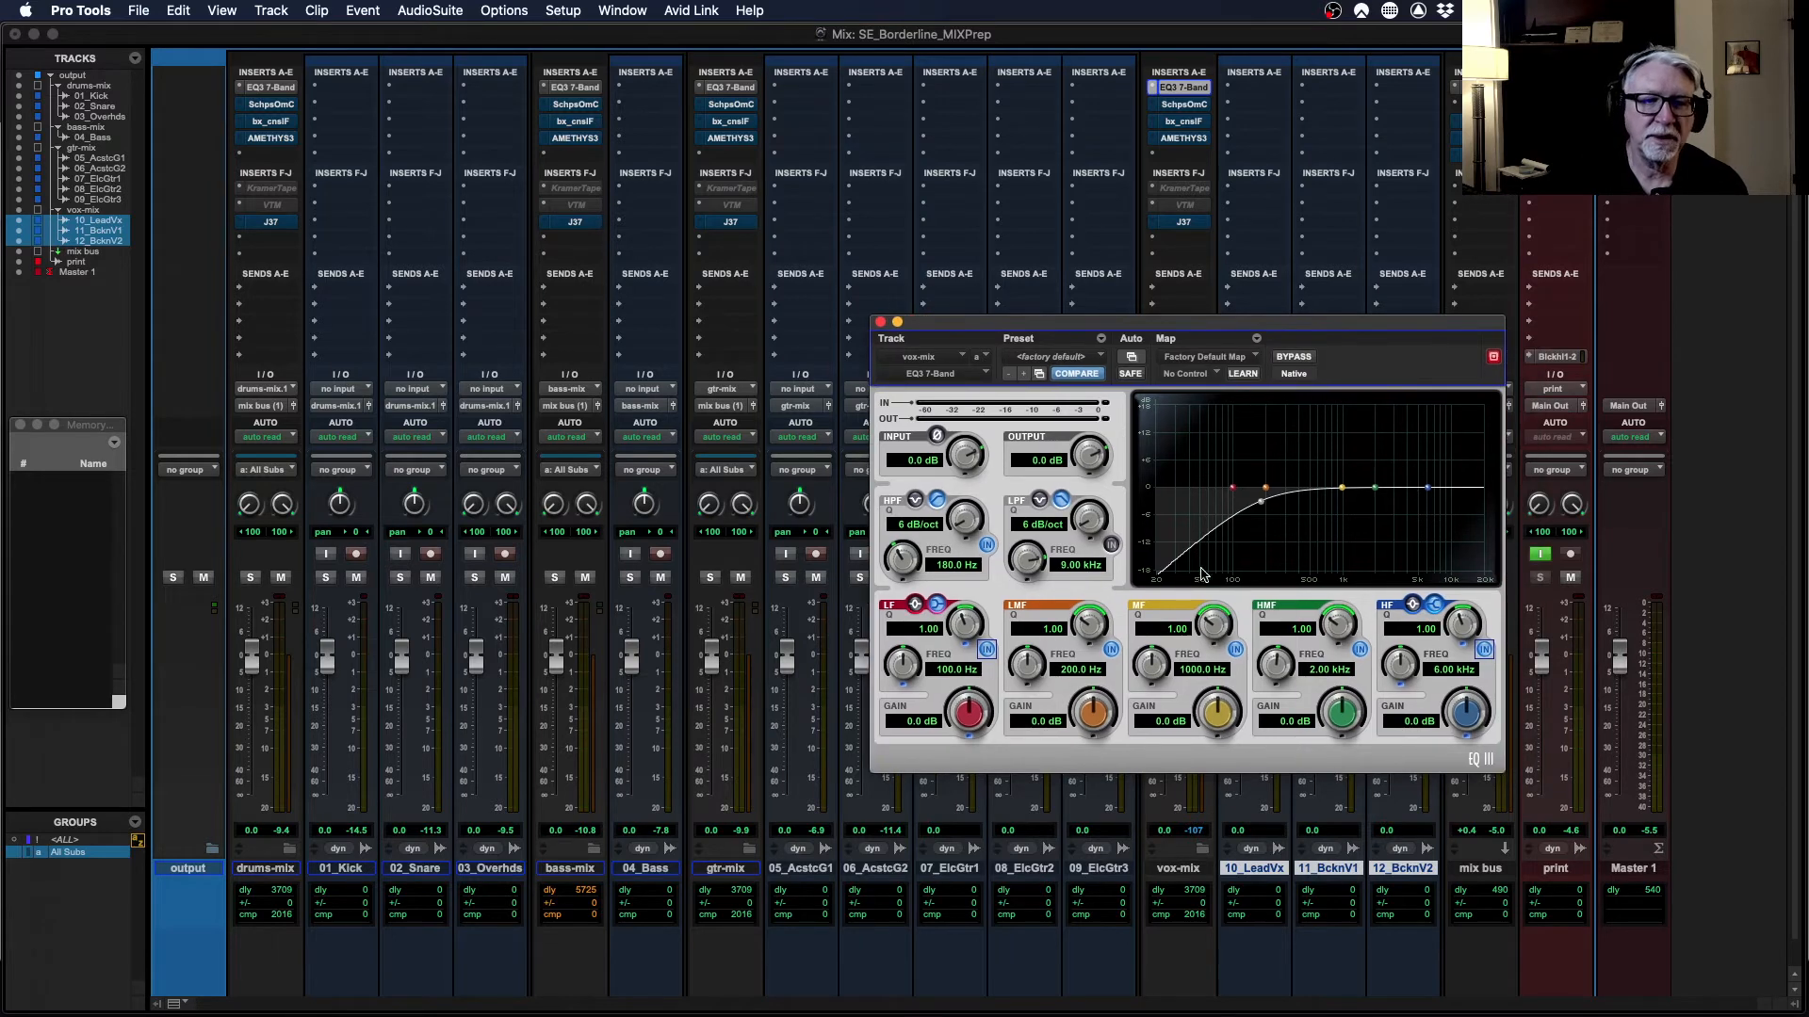
left_click(882, 324)
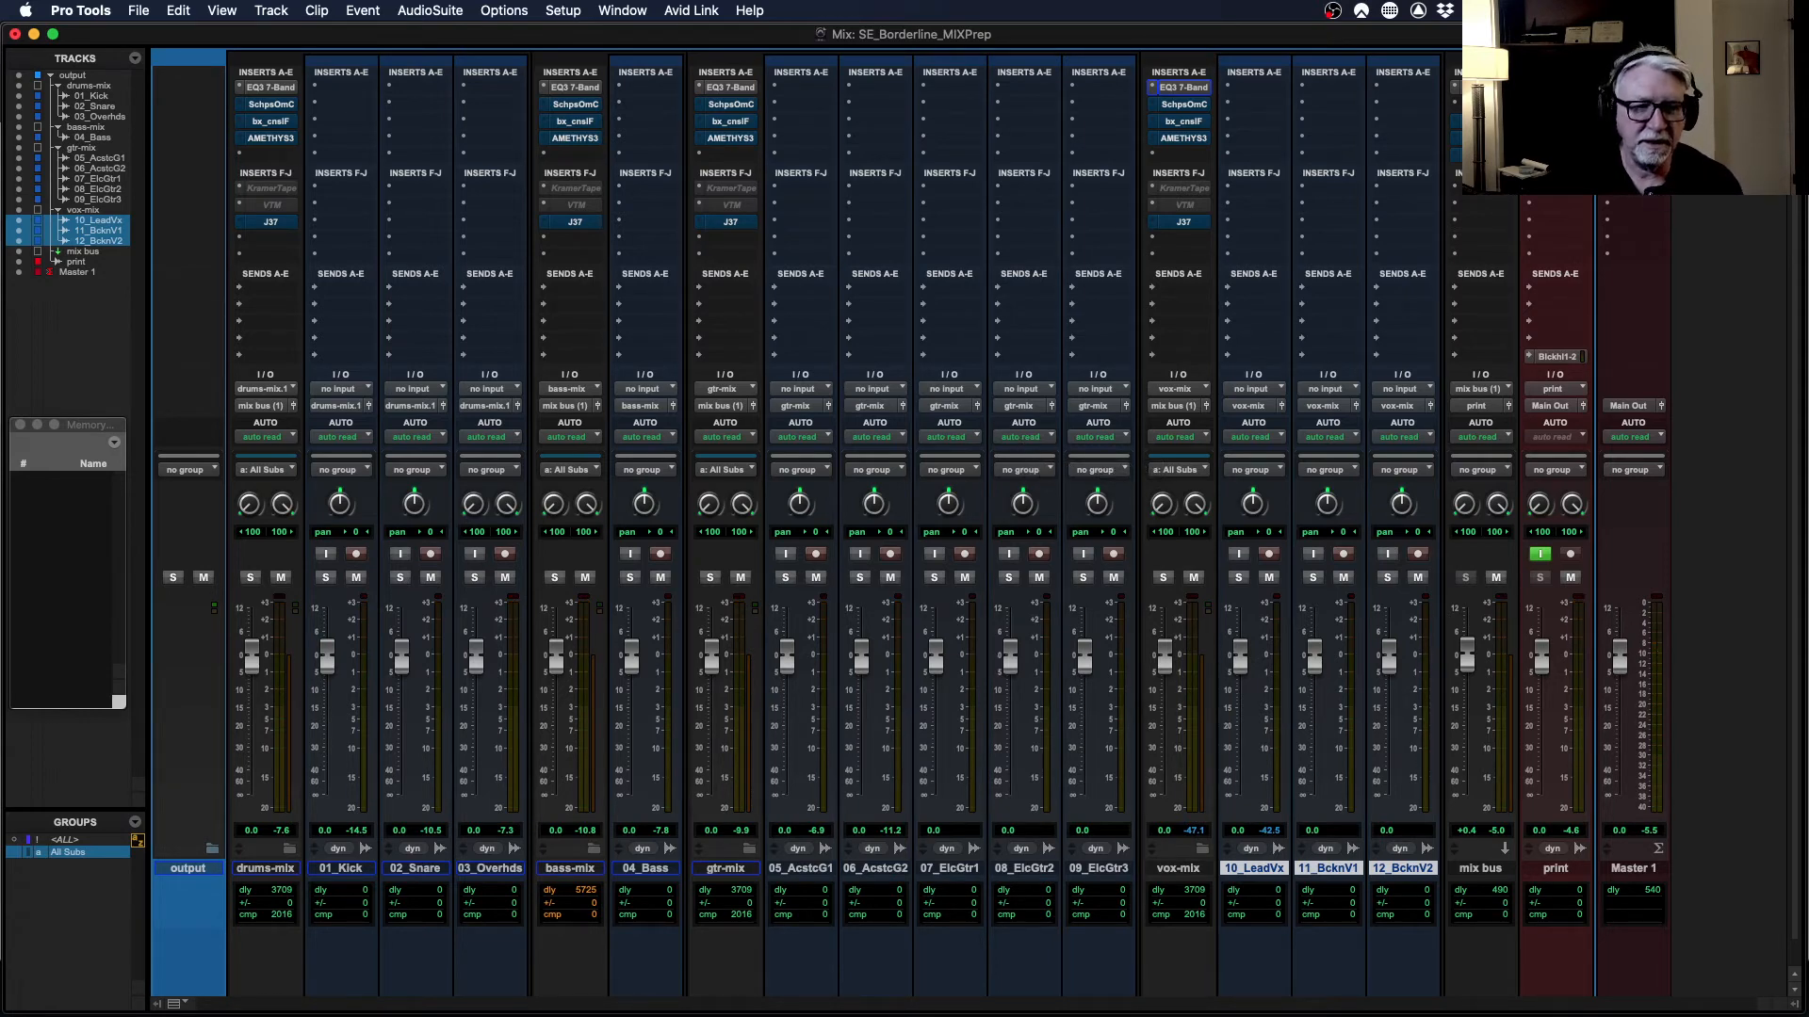
- Switch Sonarworks Reference 4 on Master 1 to headphones, load the Focal Spirit Professional Wired Average profile and enable the calibration
left_click(1640, 156)
left_click(1640, 421)
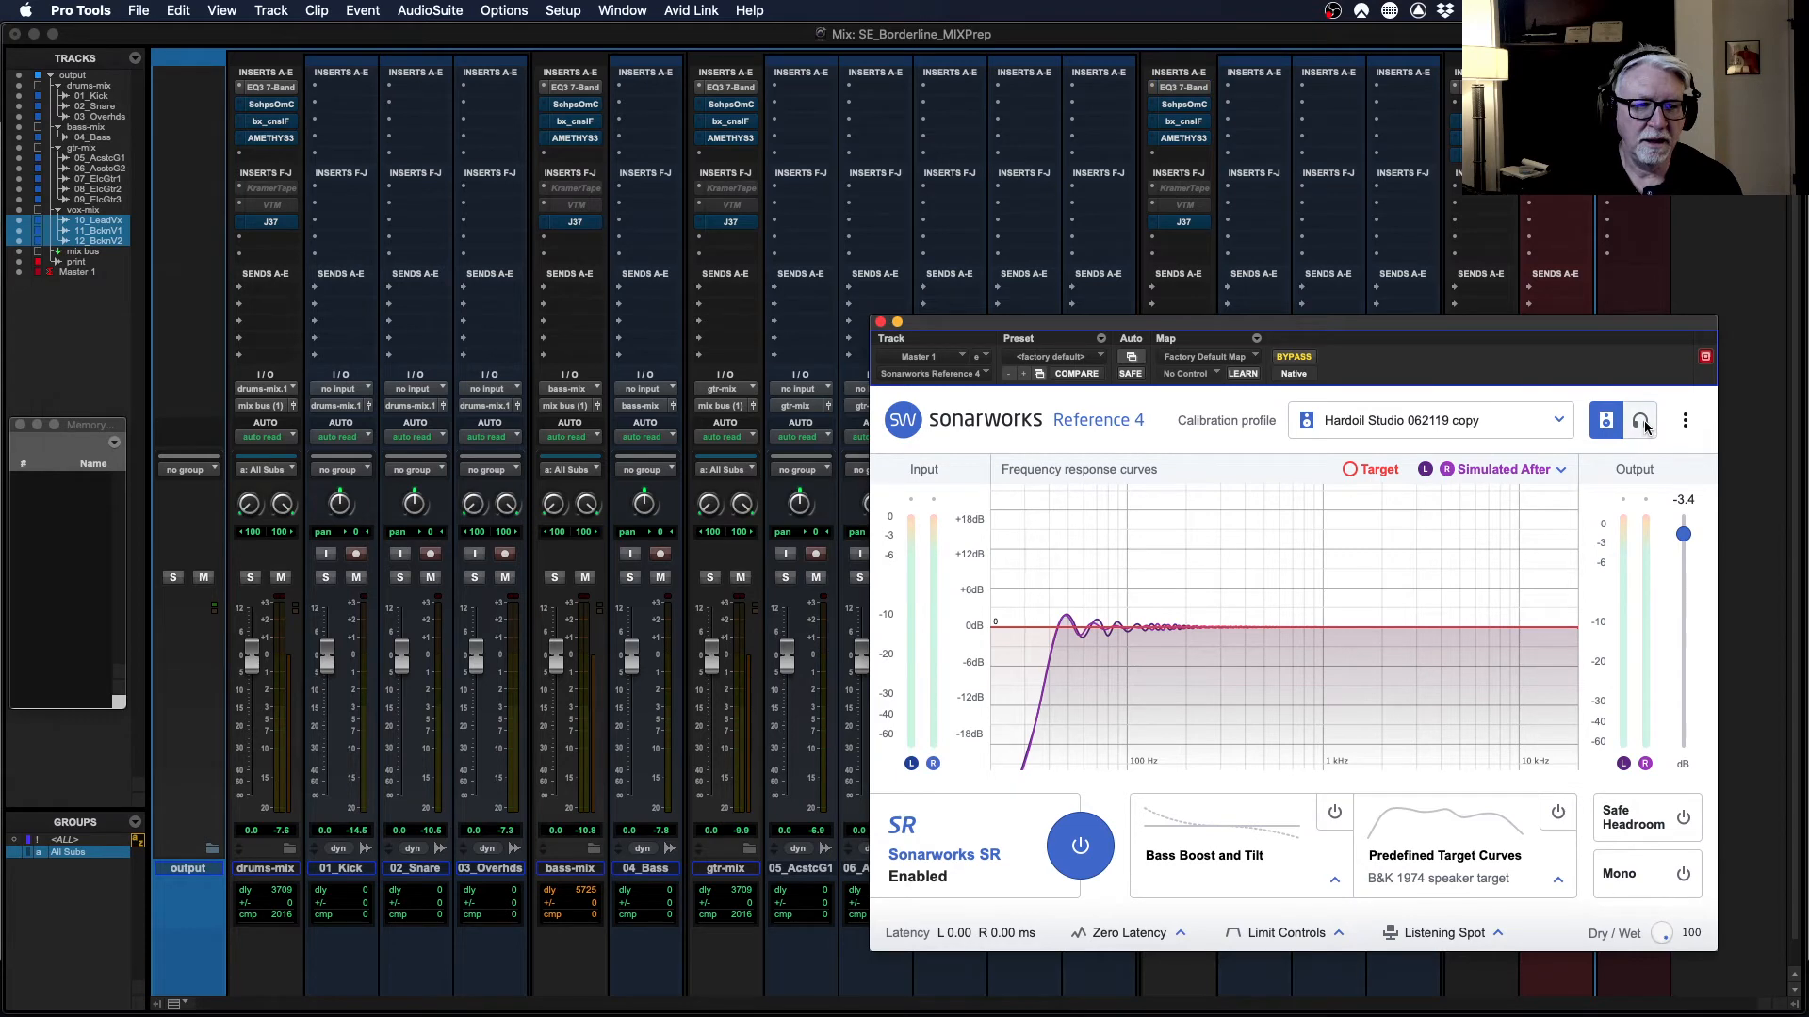
left_click(1432, 421)
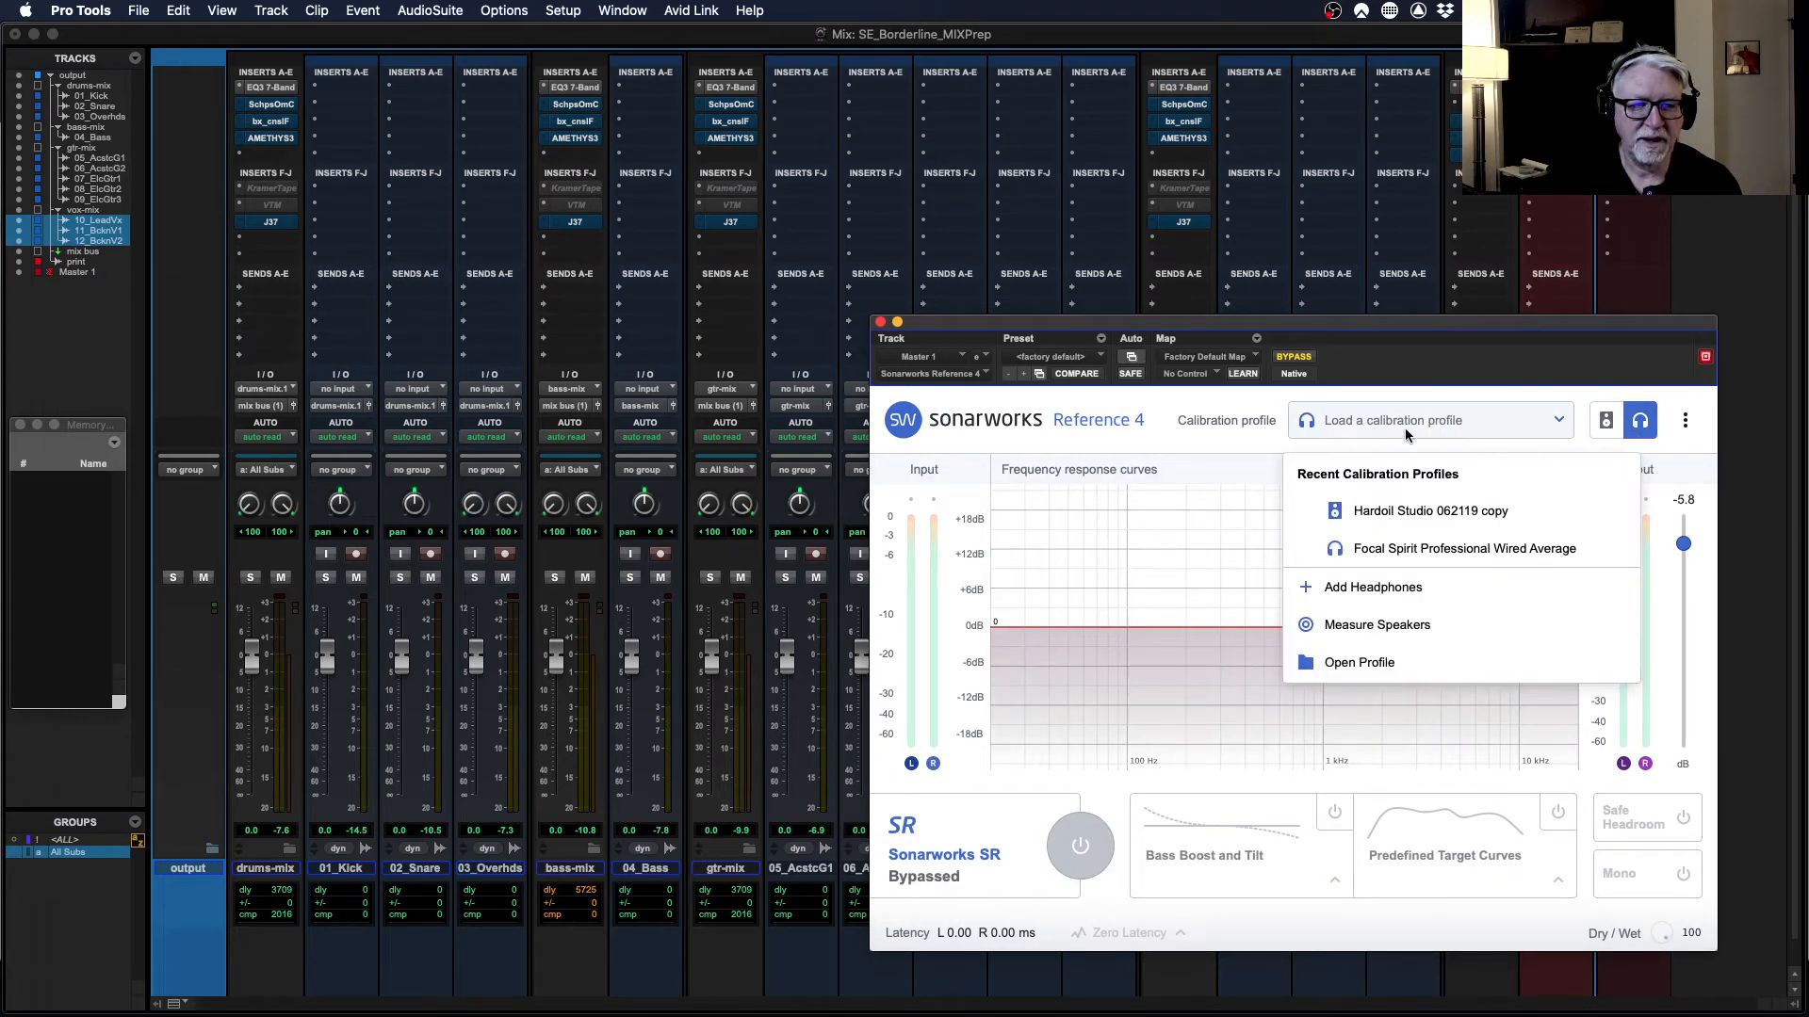
left_click(1434, 542)
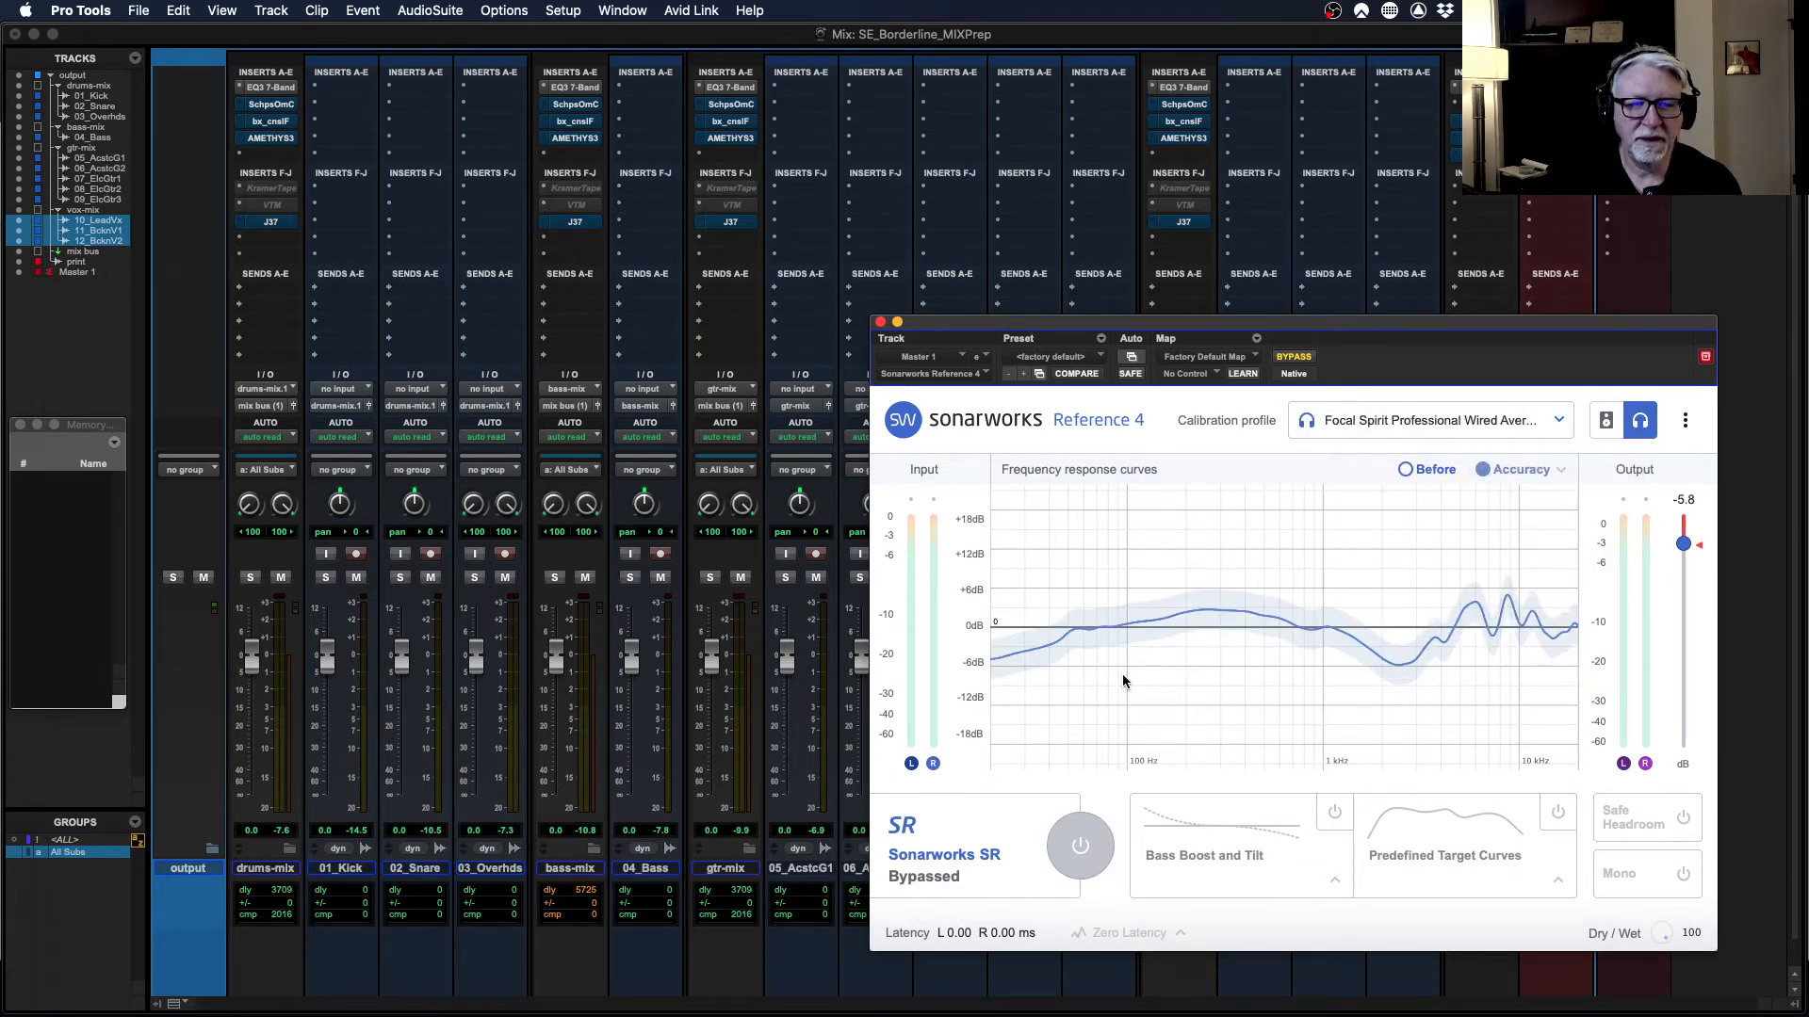
left_click(1081, 845)
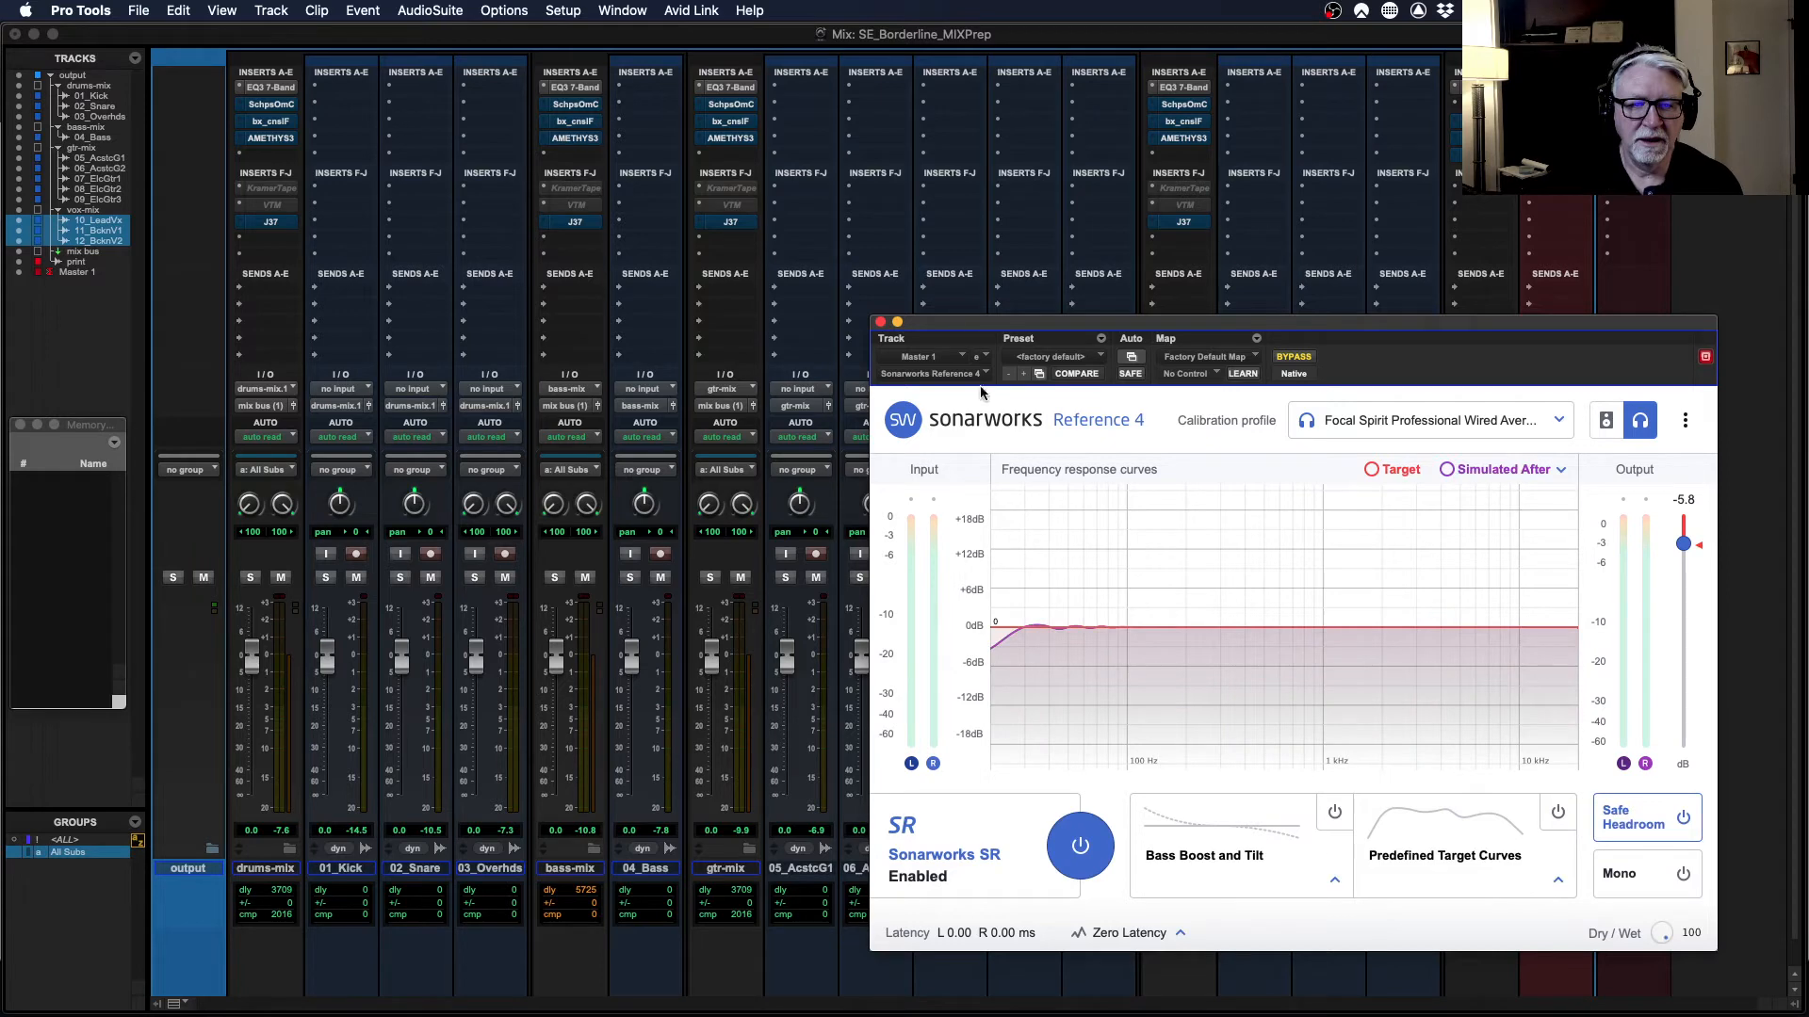
left_click(880, 322)
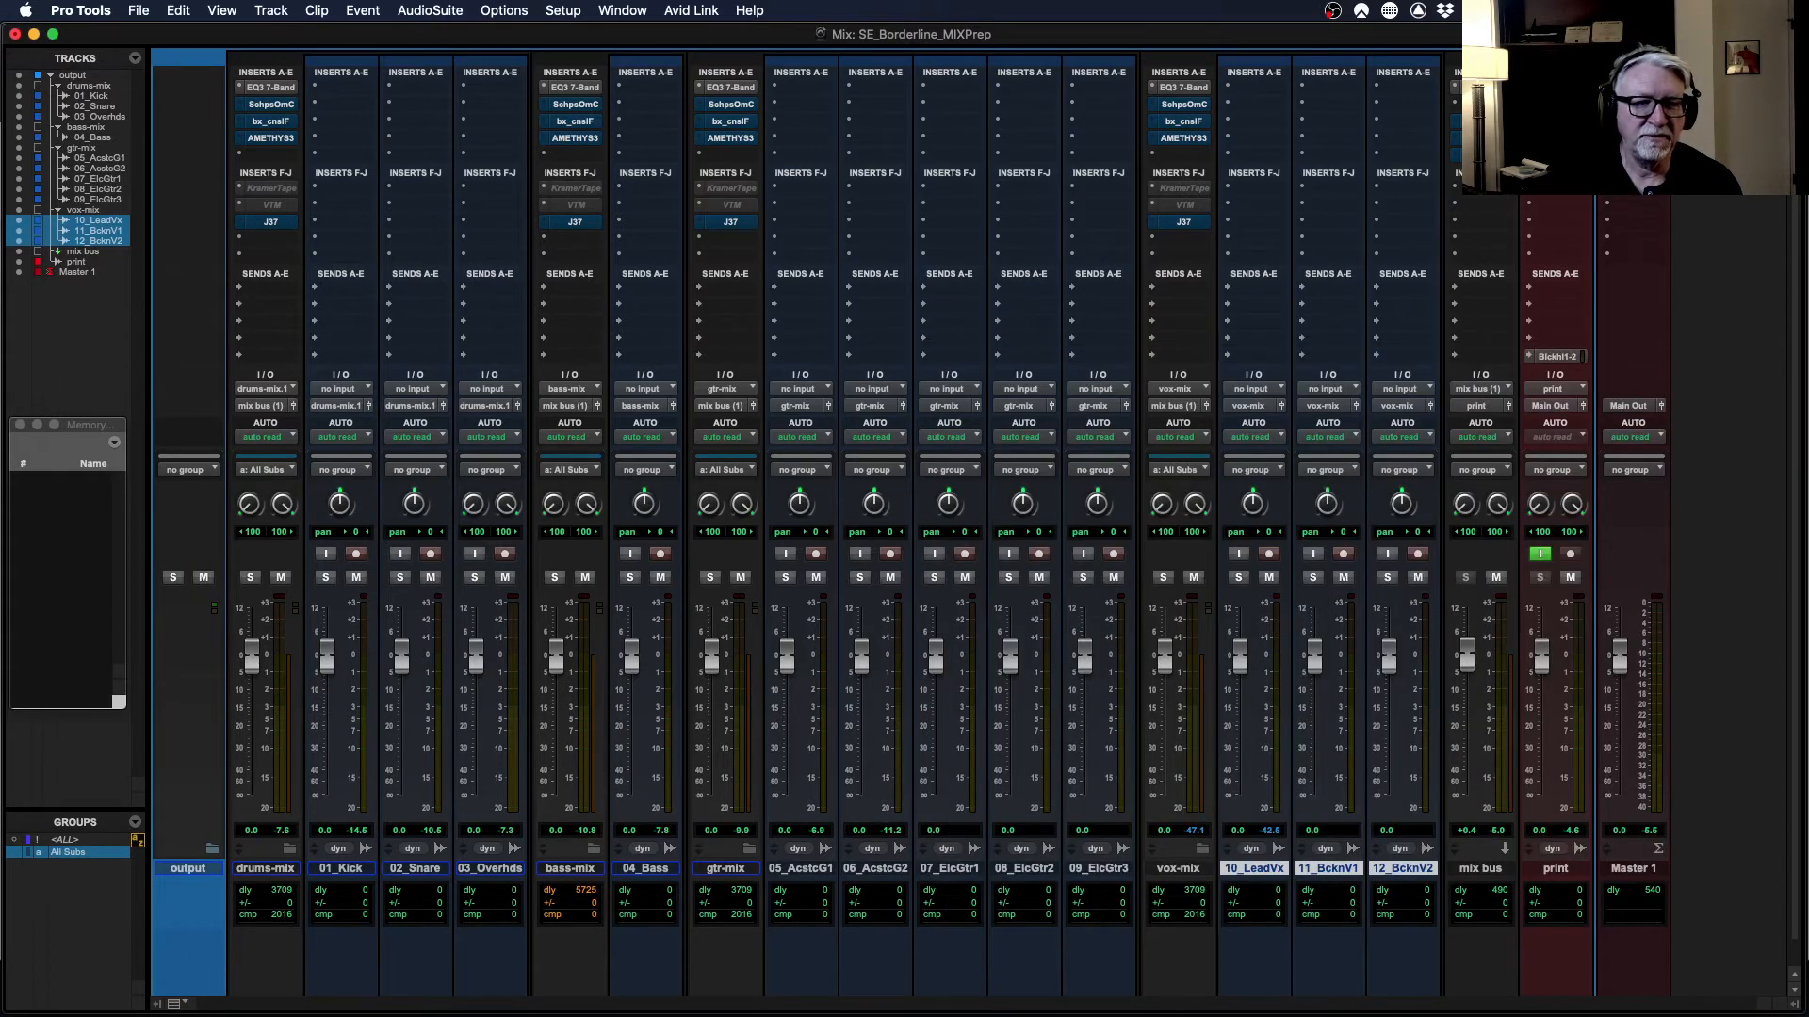
left_click(1638, 139)
left_click(1639, 139)
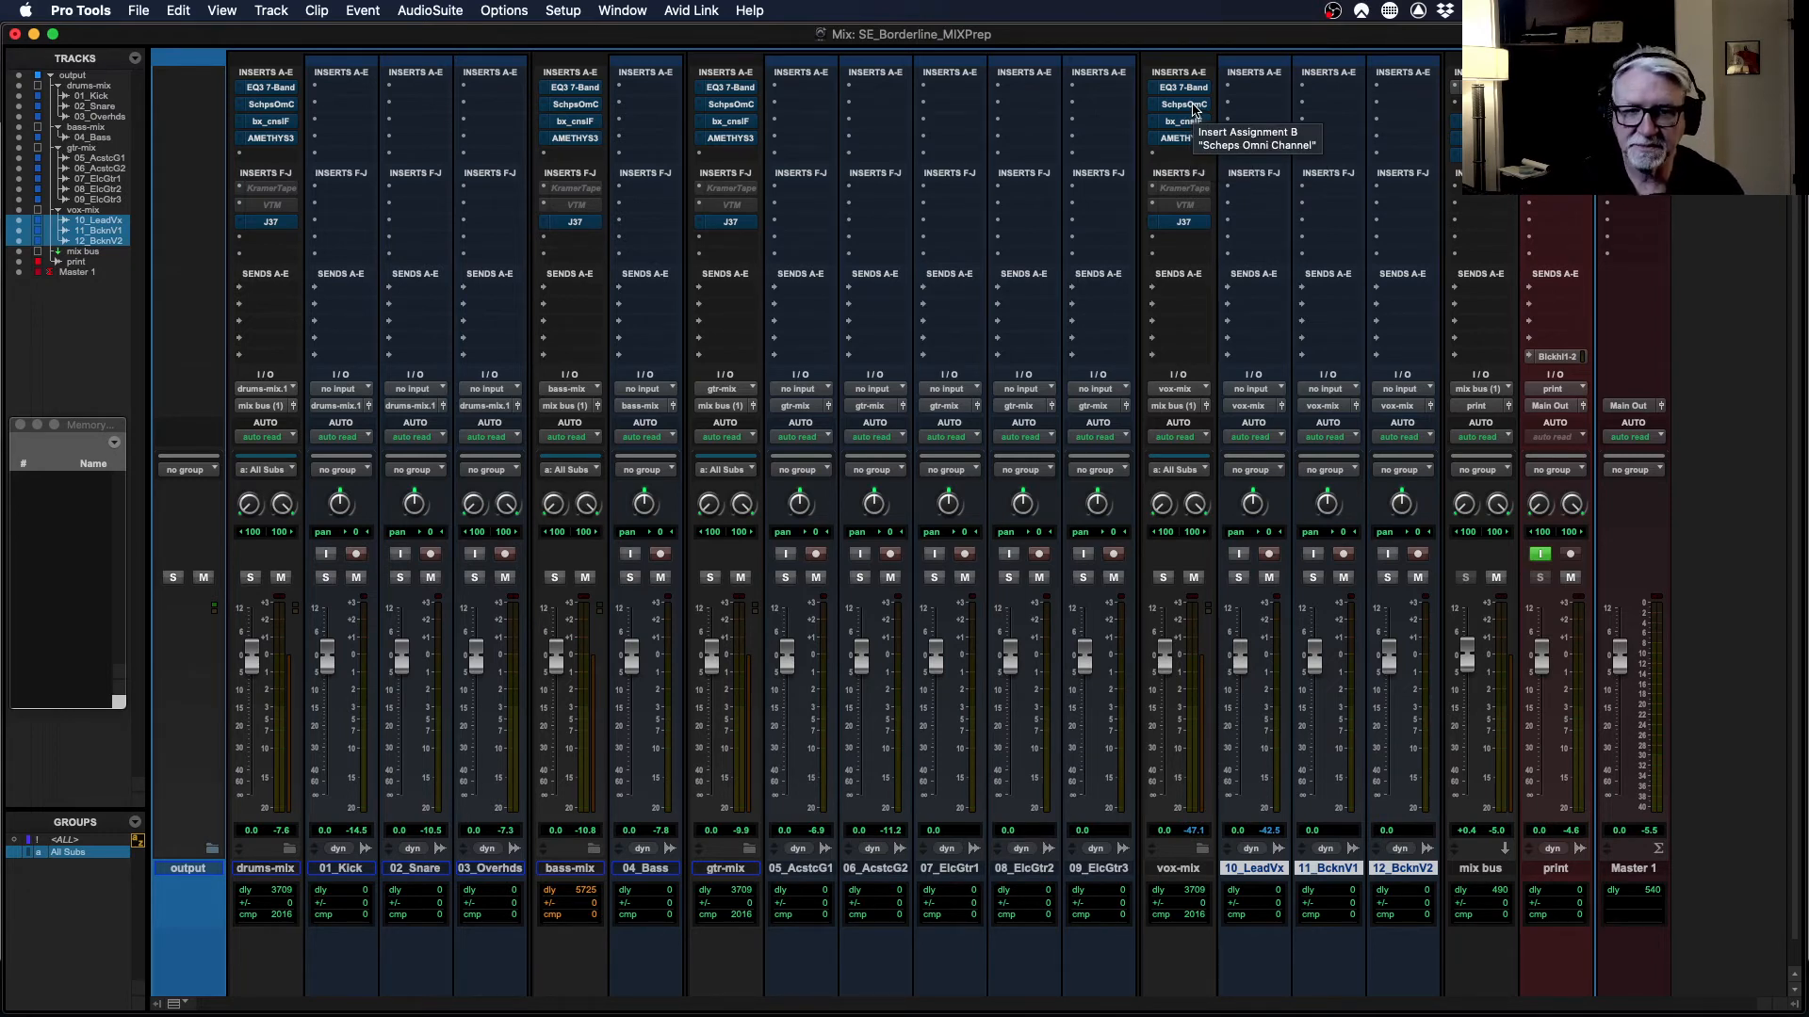
- Temporarily take the Scheps Omni Channel insert out of bypass across the submixes and examine its saturation and filter controls on vox-mix
left_click(1184, 103, "alt+super")
left_click(1192, 105)
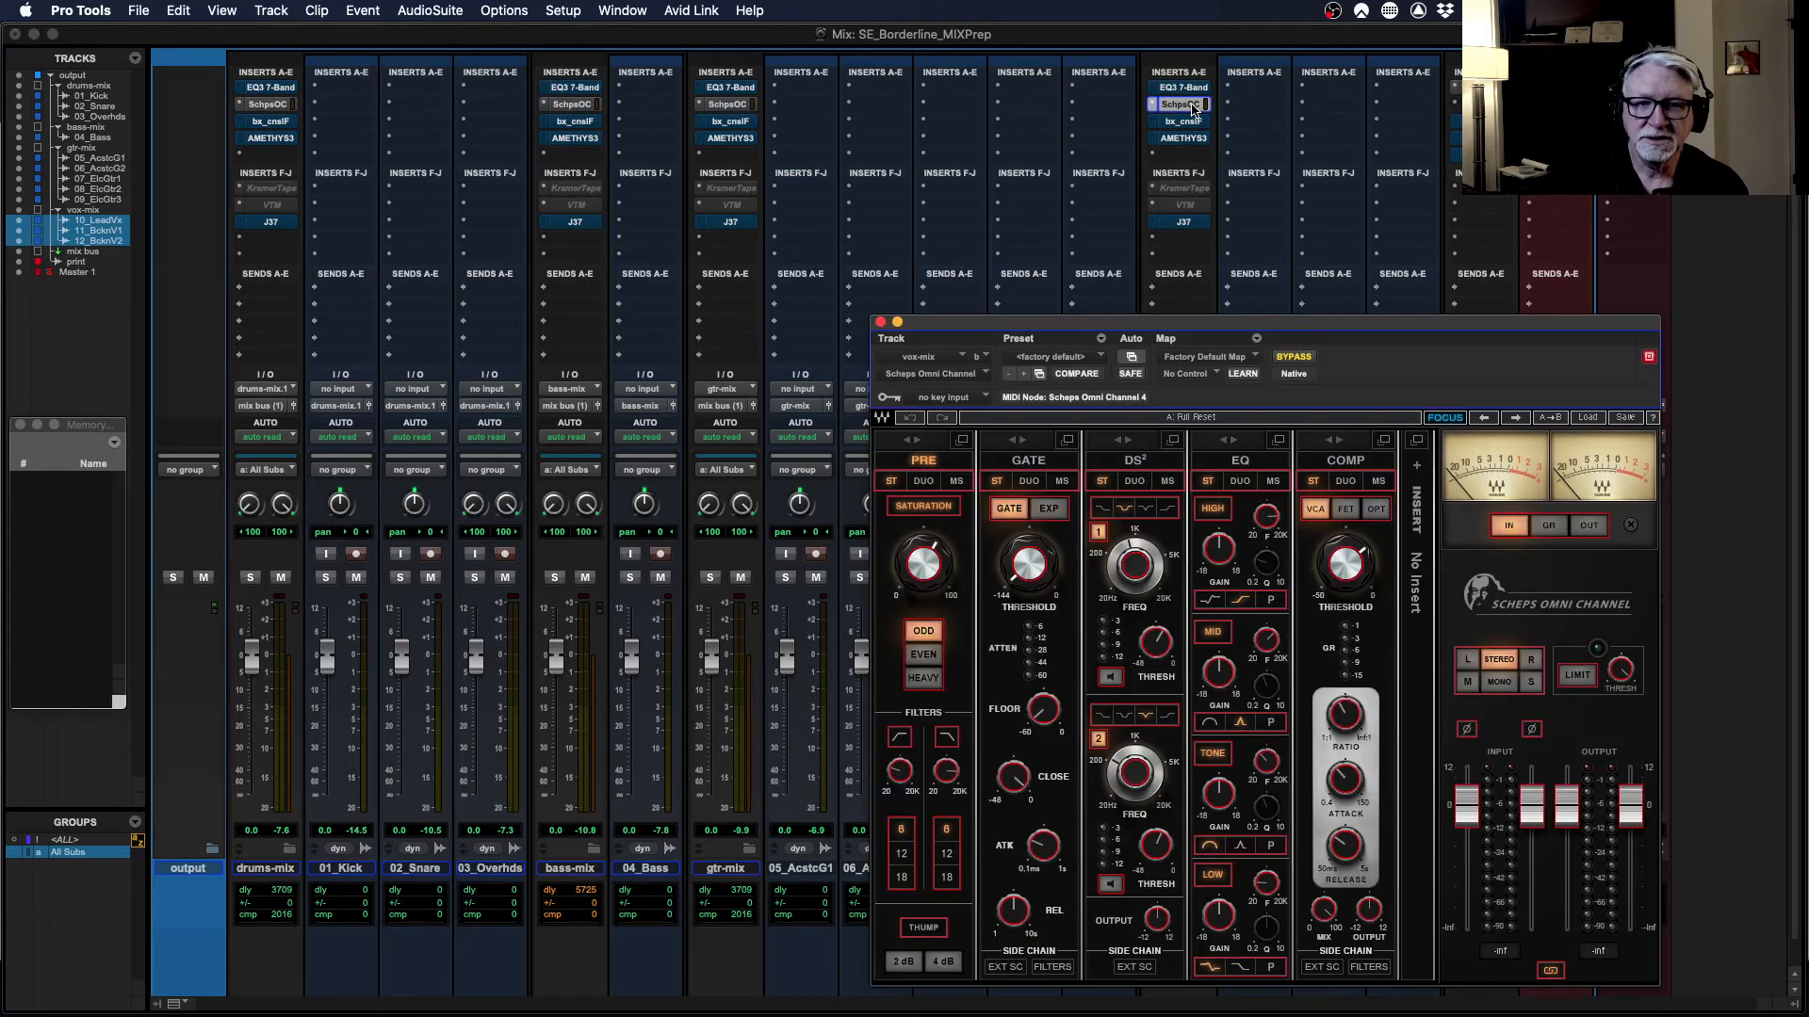
left_click_drag(1317, 331, 1239, 169)
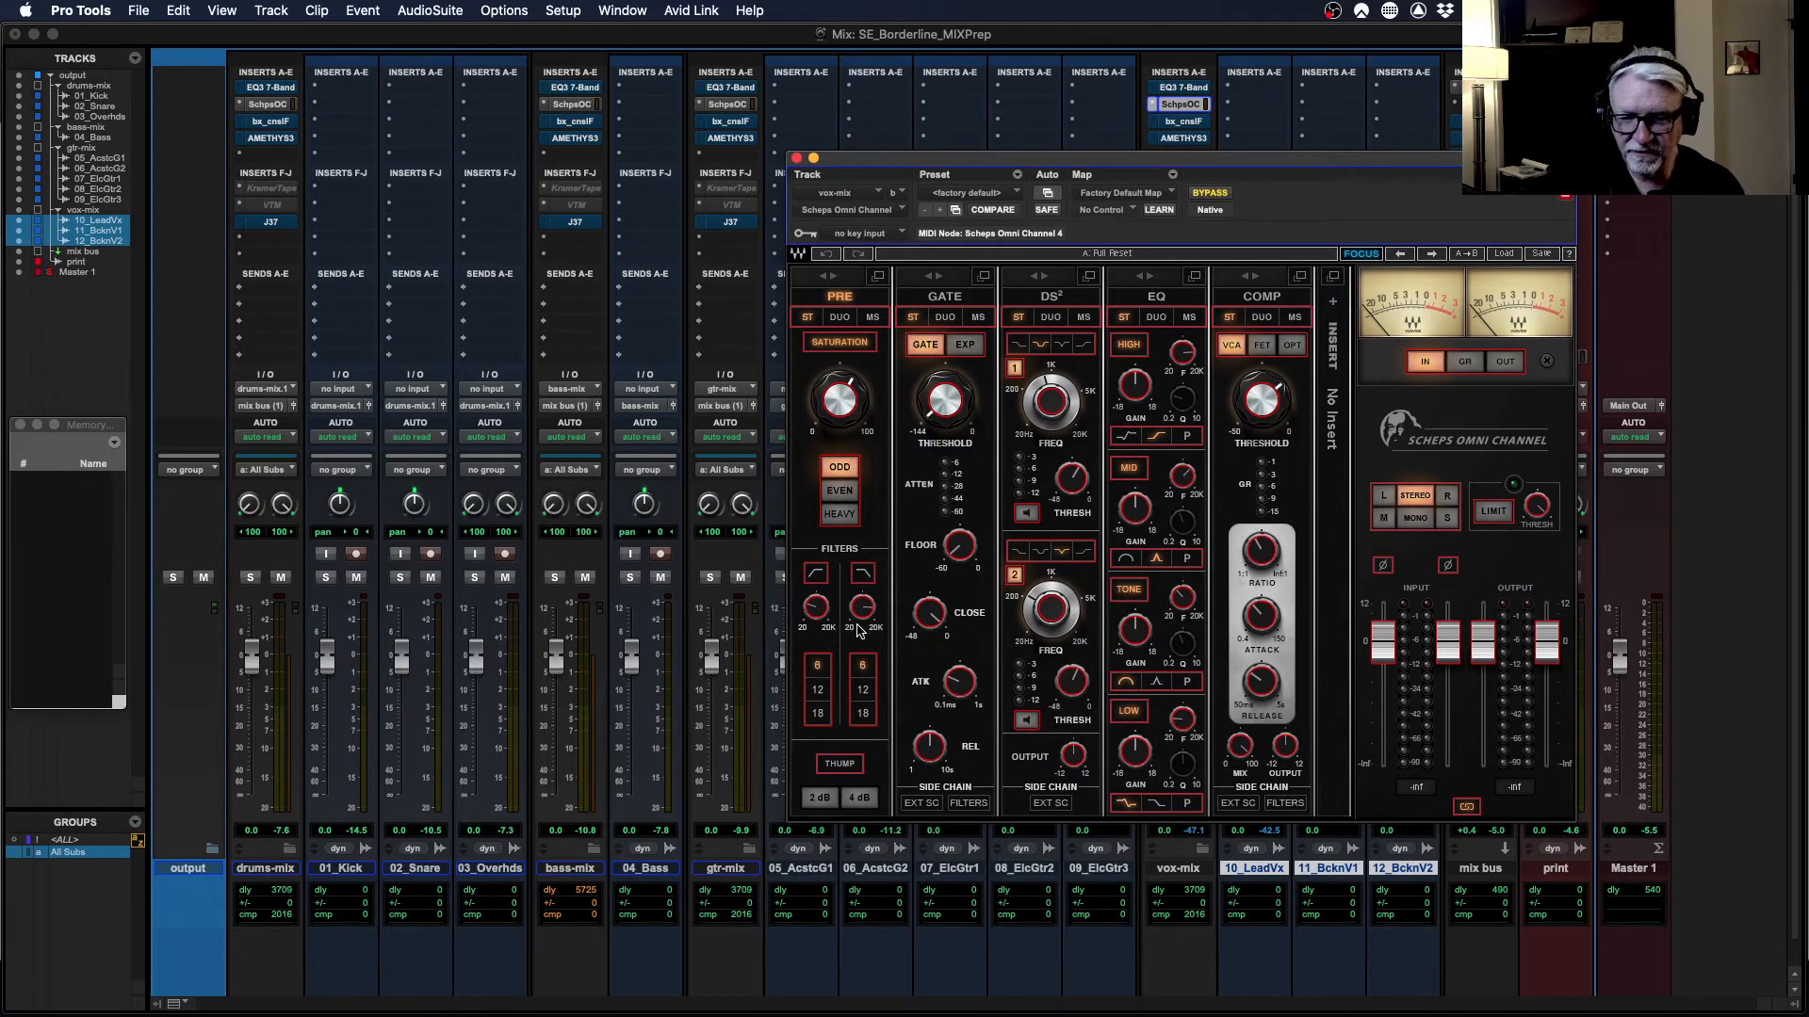
left_click(820, 580)
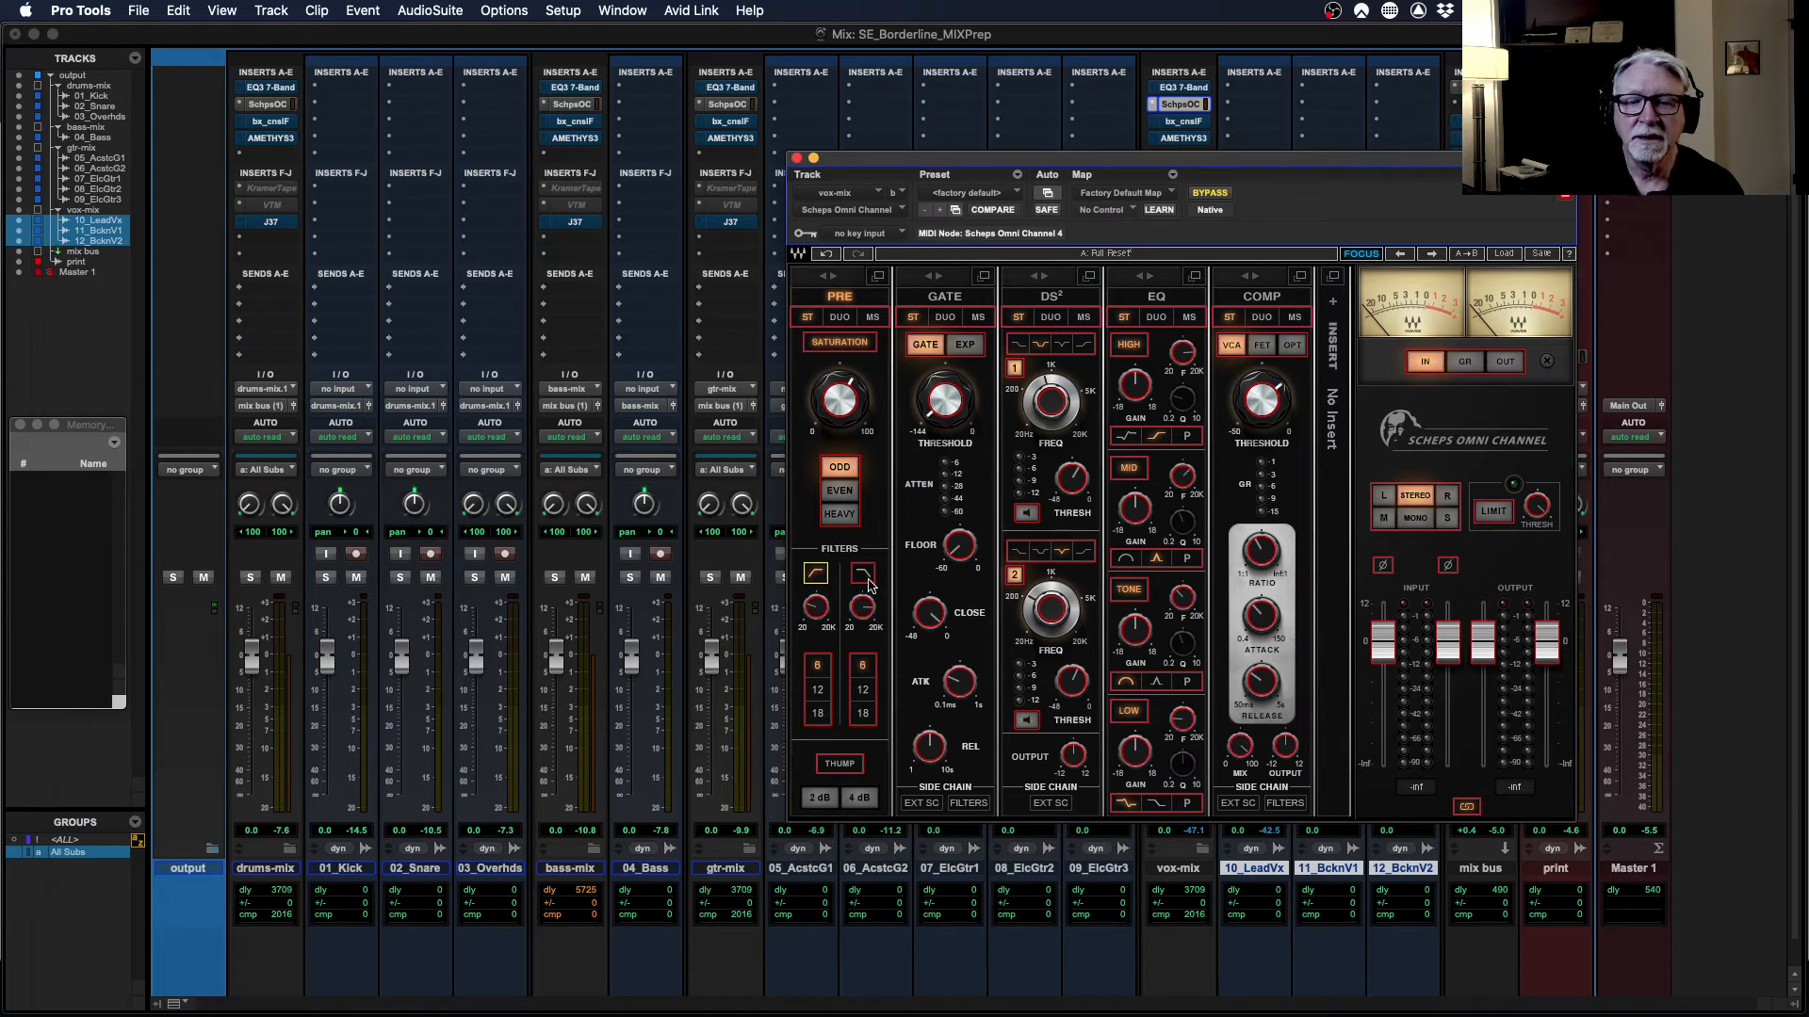
left_click(865, 579)
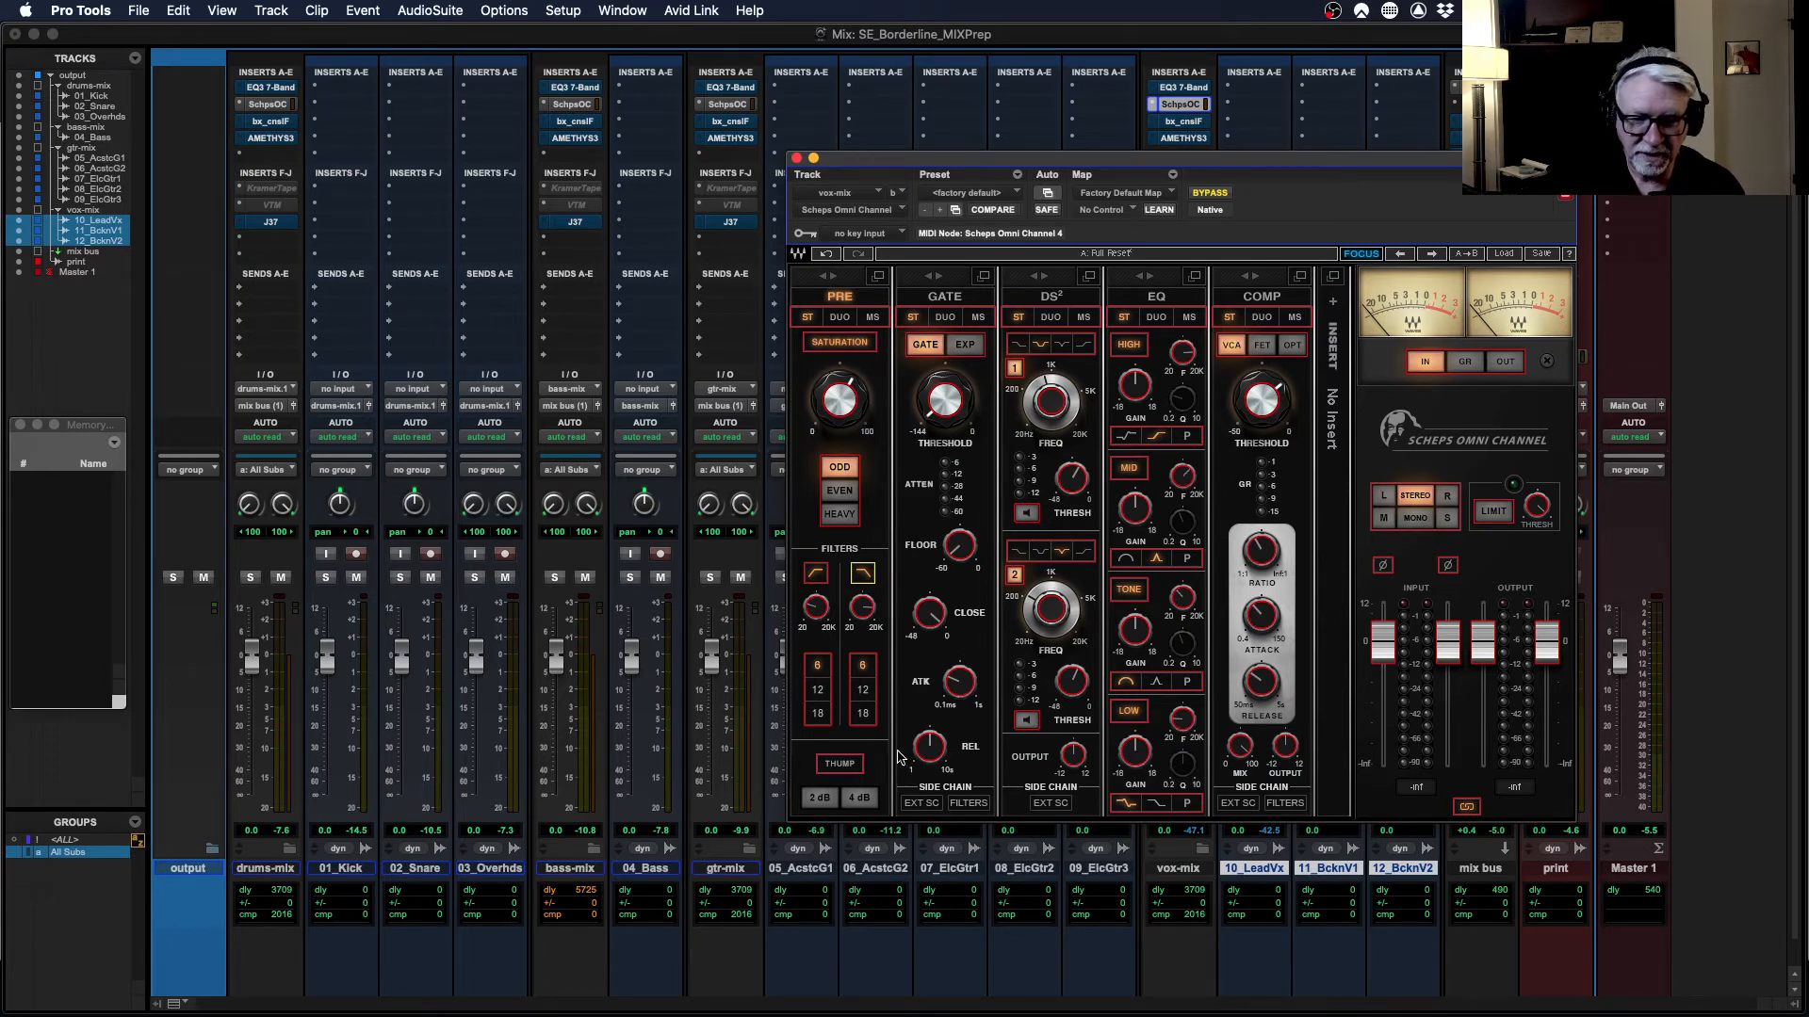
left_click_drag(862, 608, 862, 574)
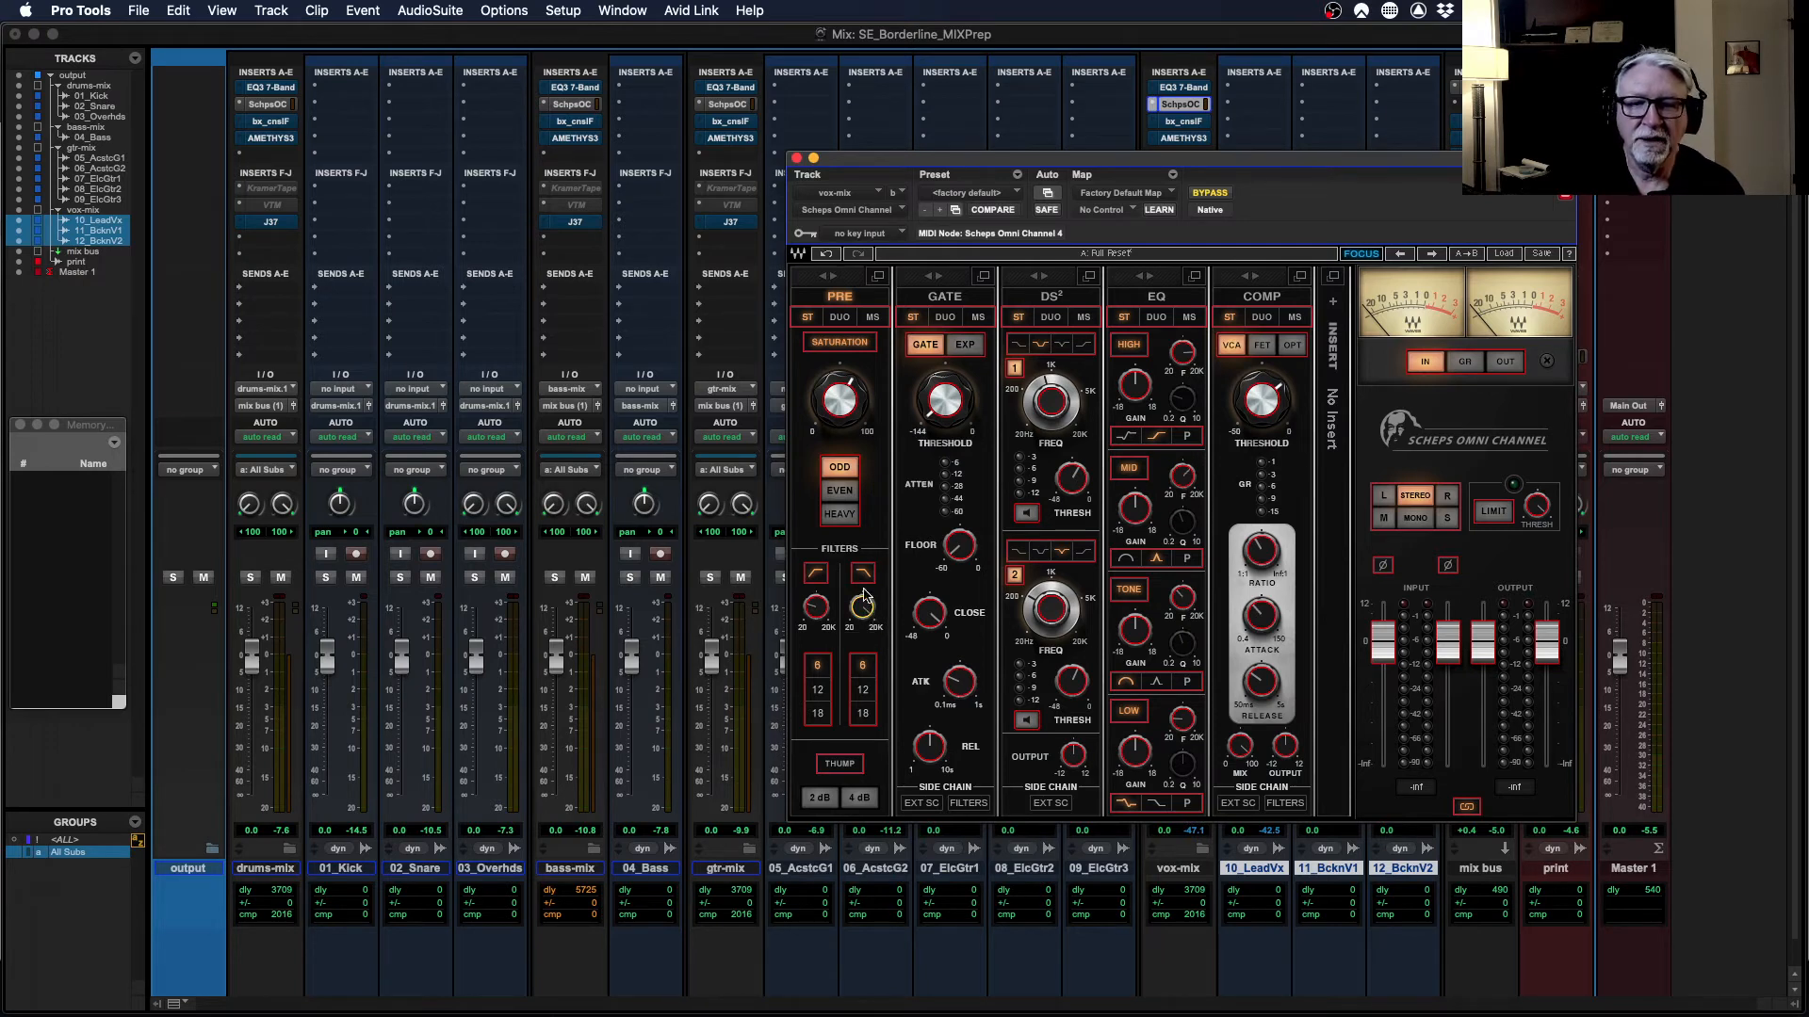
left_click(816, 608)
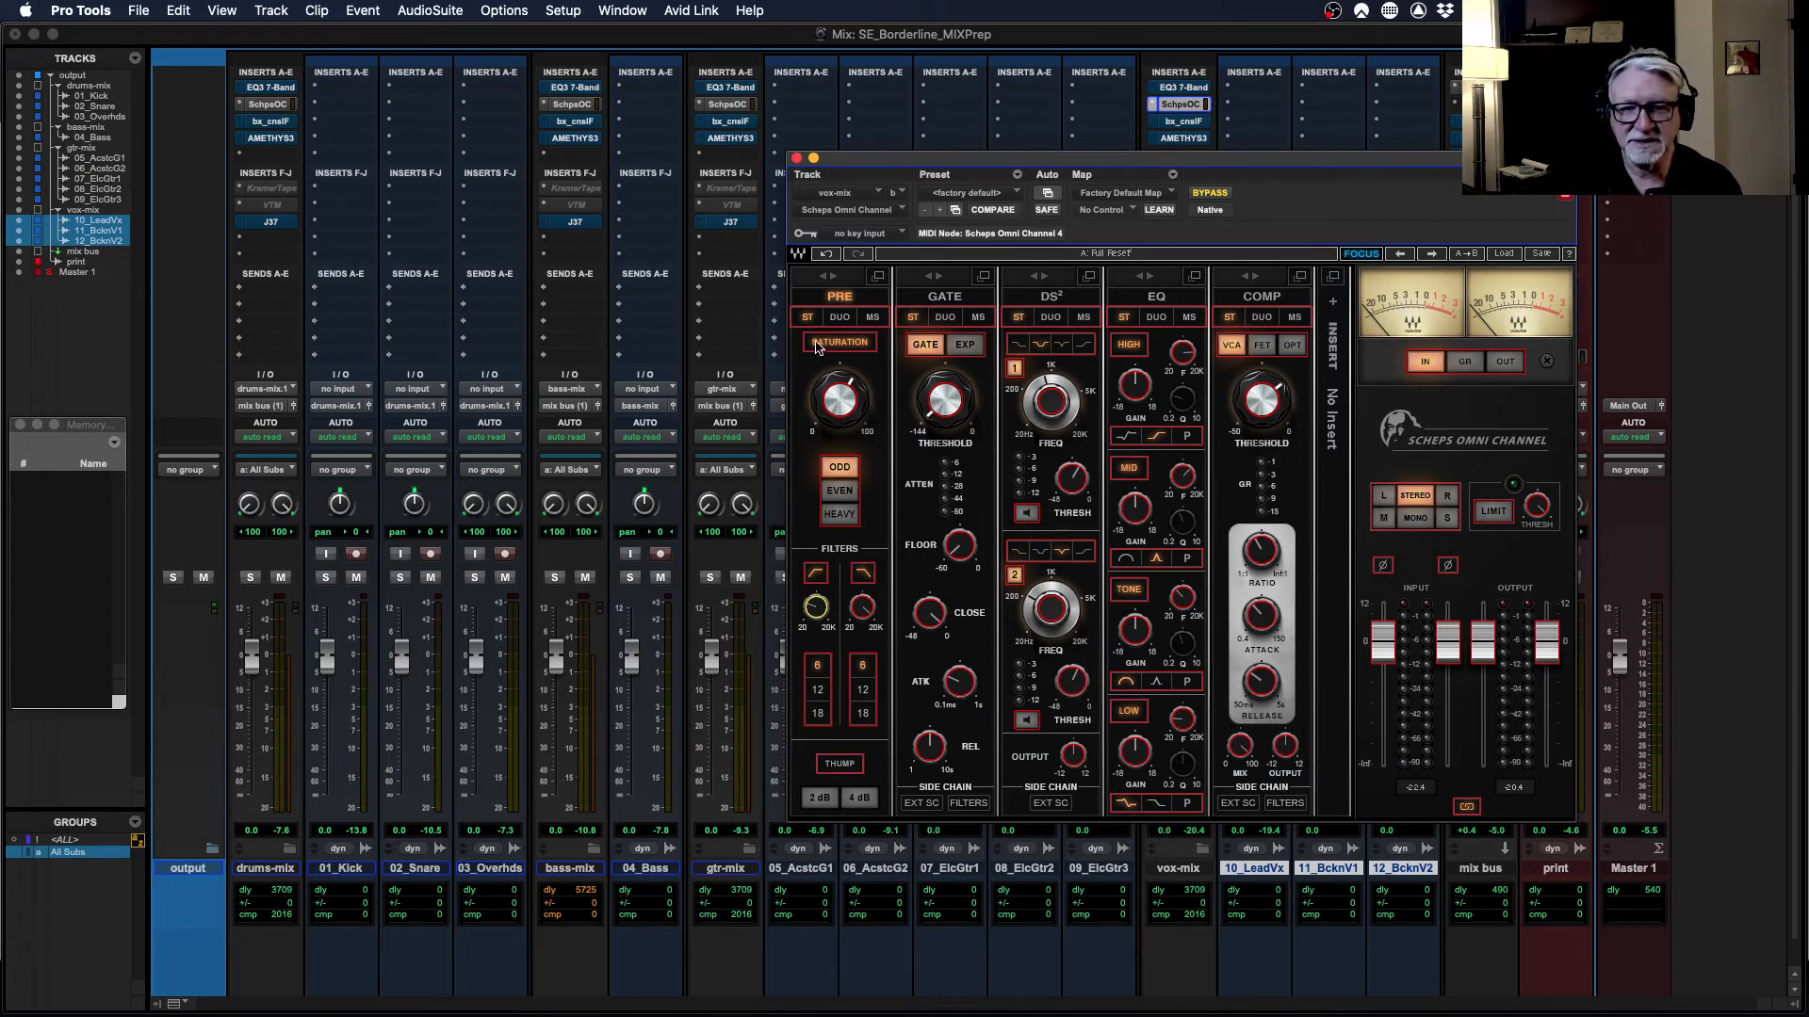
mouse_move(858, 404)
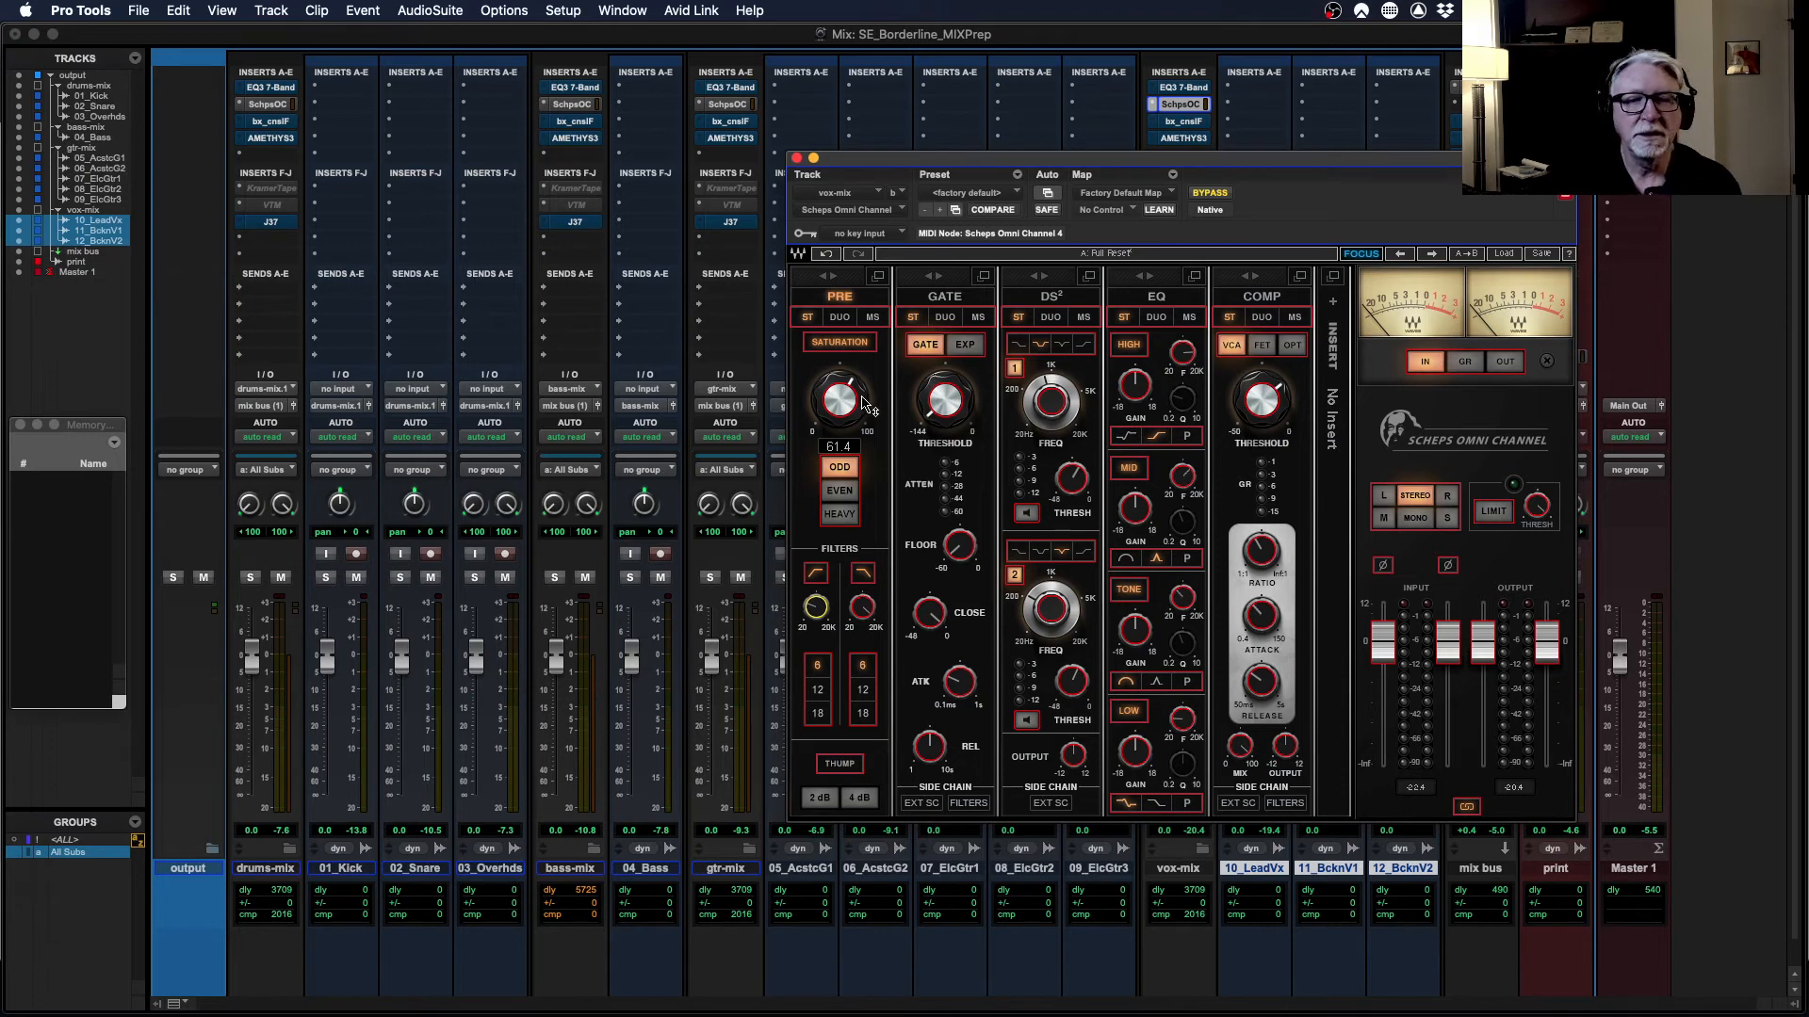
left_click(796, 158)
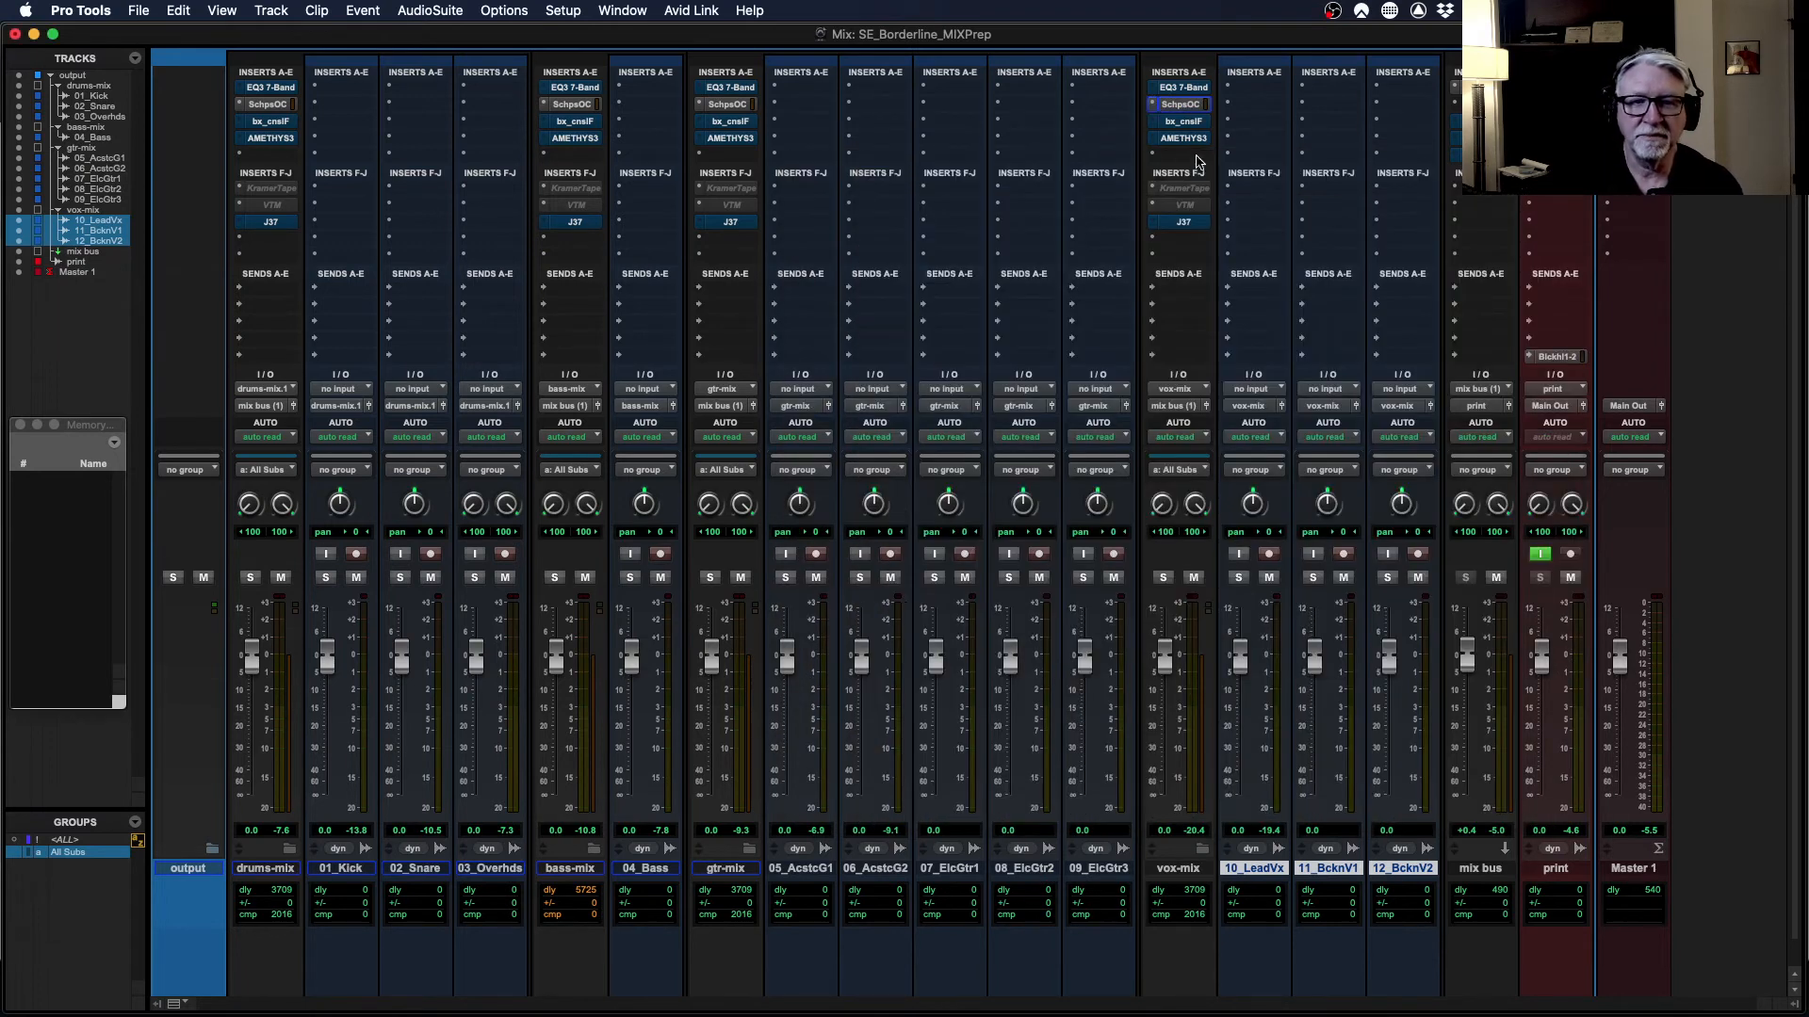
left_click(1184, 105, "super")
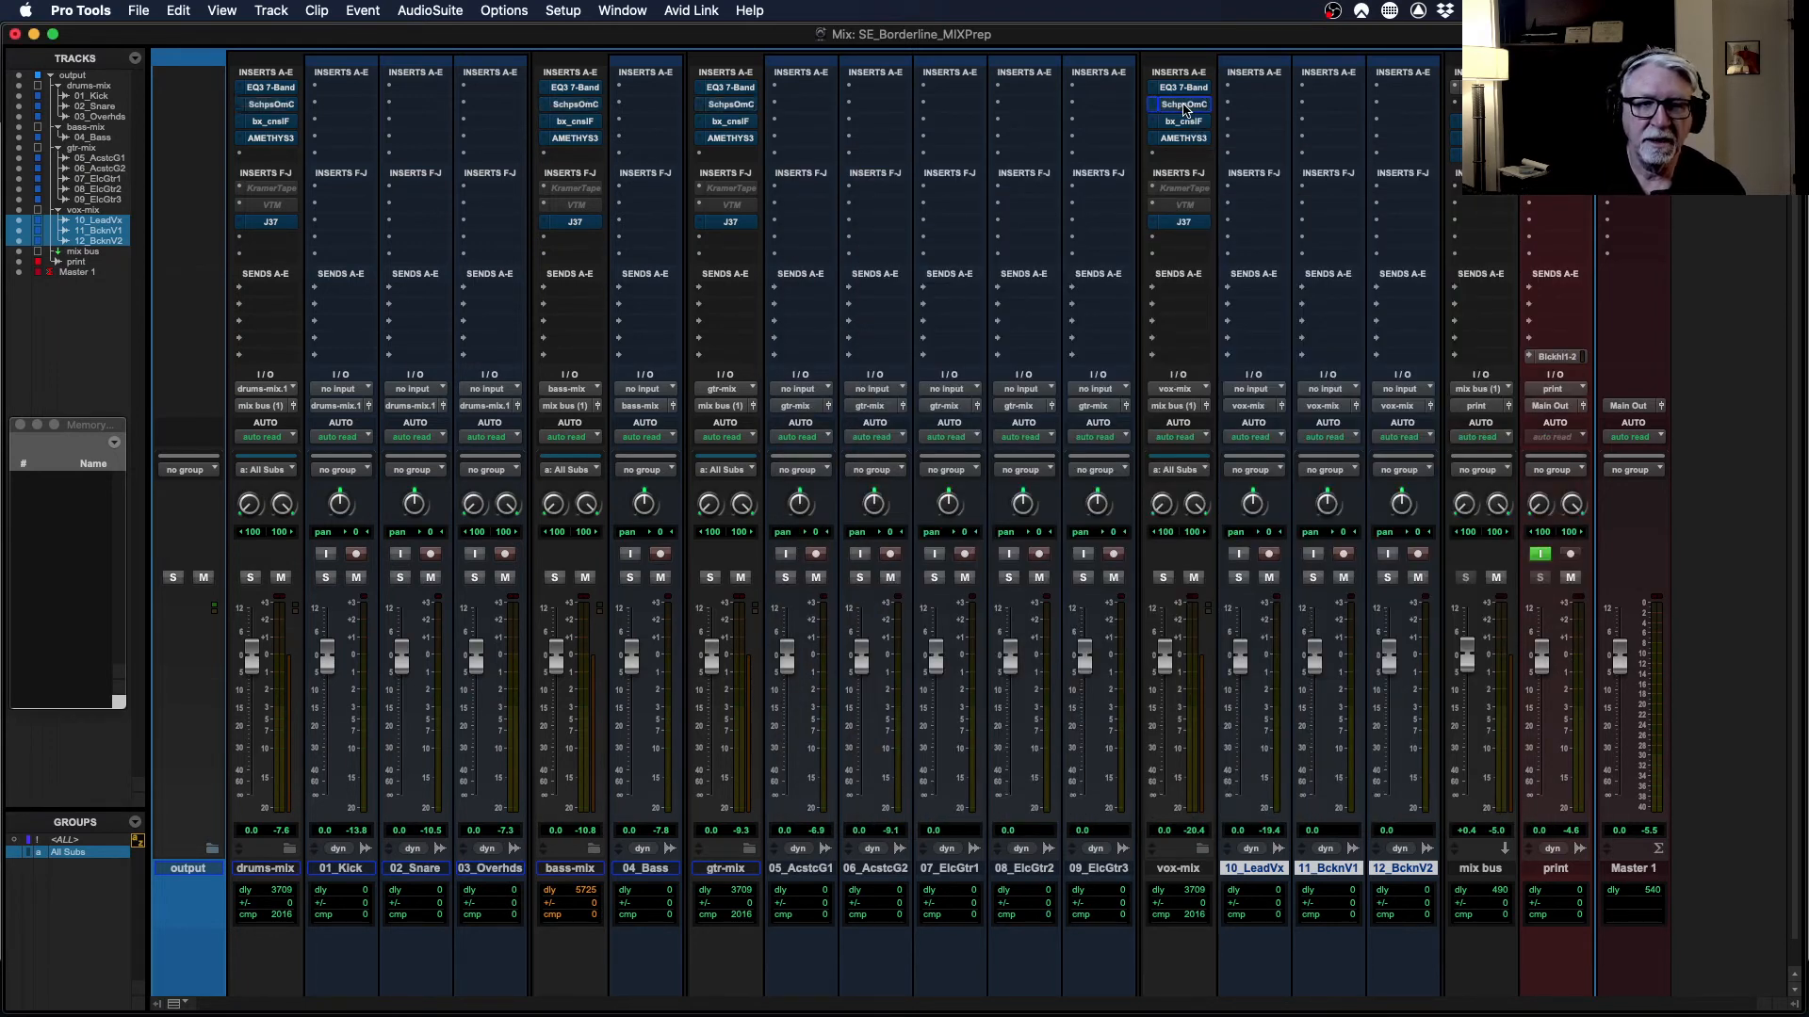
- Temporarily take the bx_console Focusrite SC insert out of bypass across the submixes and examine its channel-strip controls on vox-mix
left_click(1188, 123, "super")
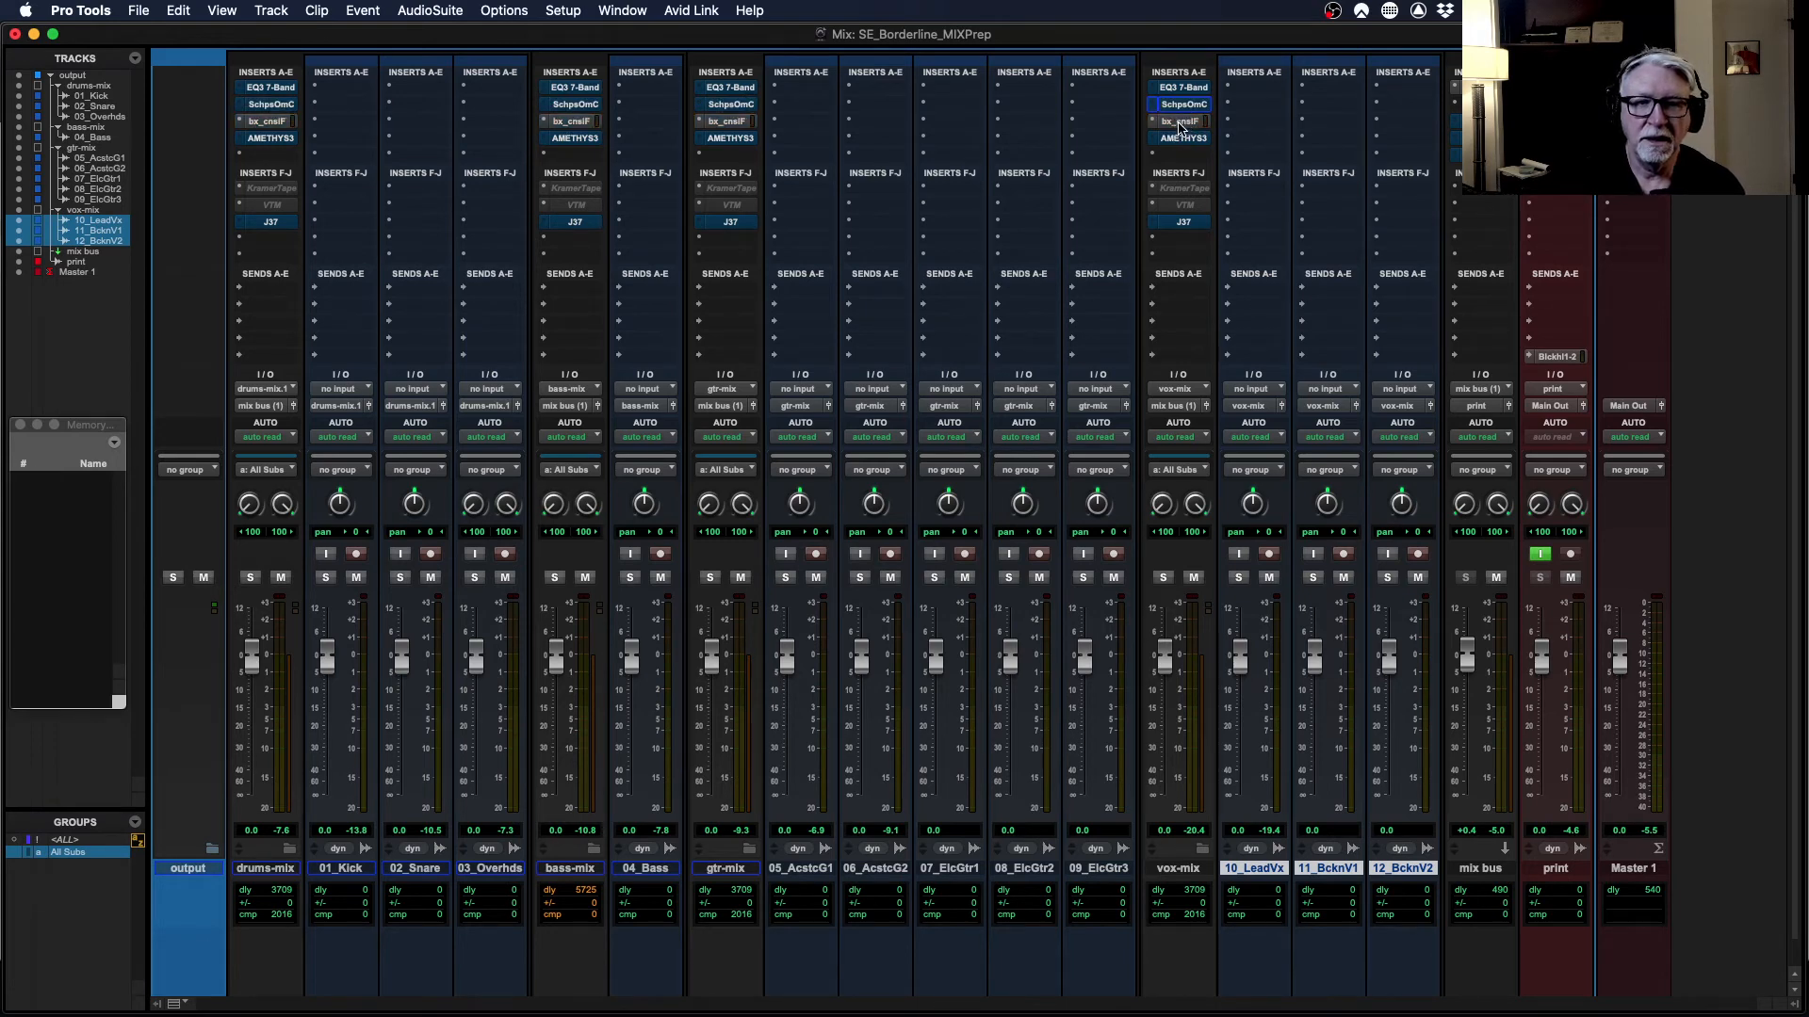
left_click(1180, 122)
left_click_drag(1164, 160, 1001, 94)
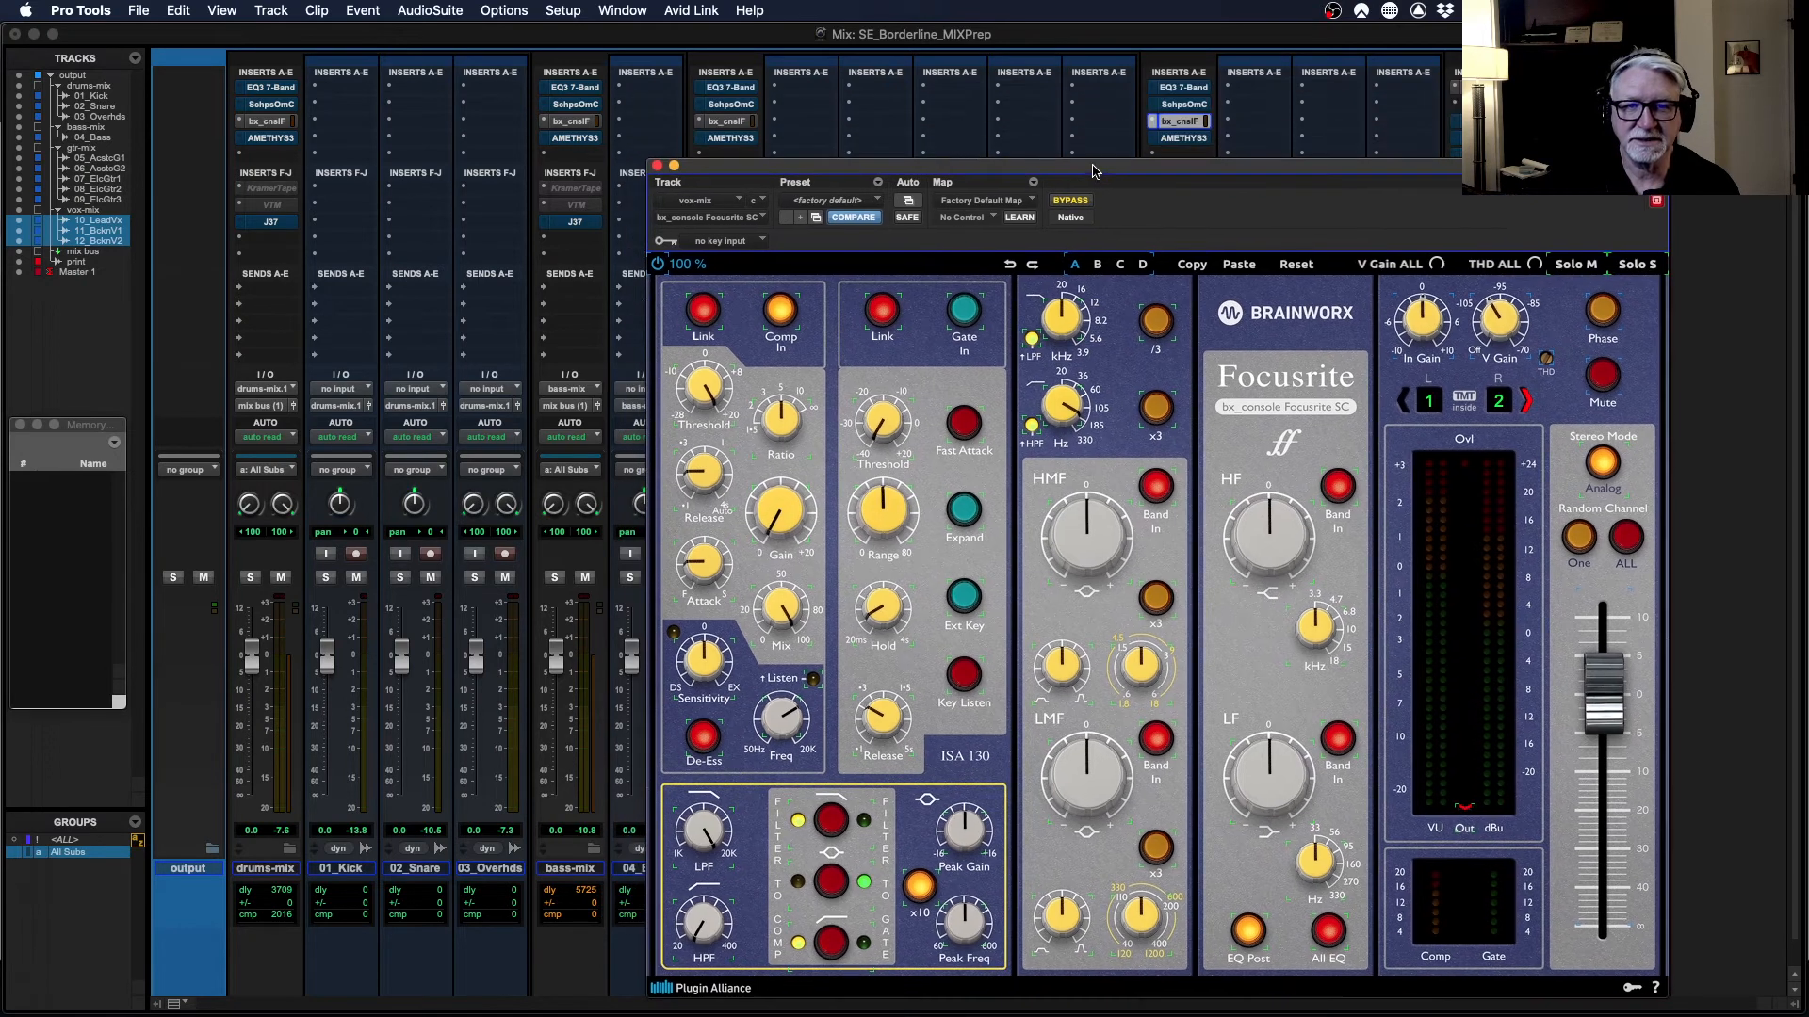
left_click_drag(1063, 83, 1161, 107)
left_click_drag(1161, 104, 1161, 101)
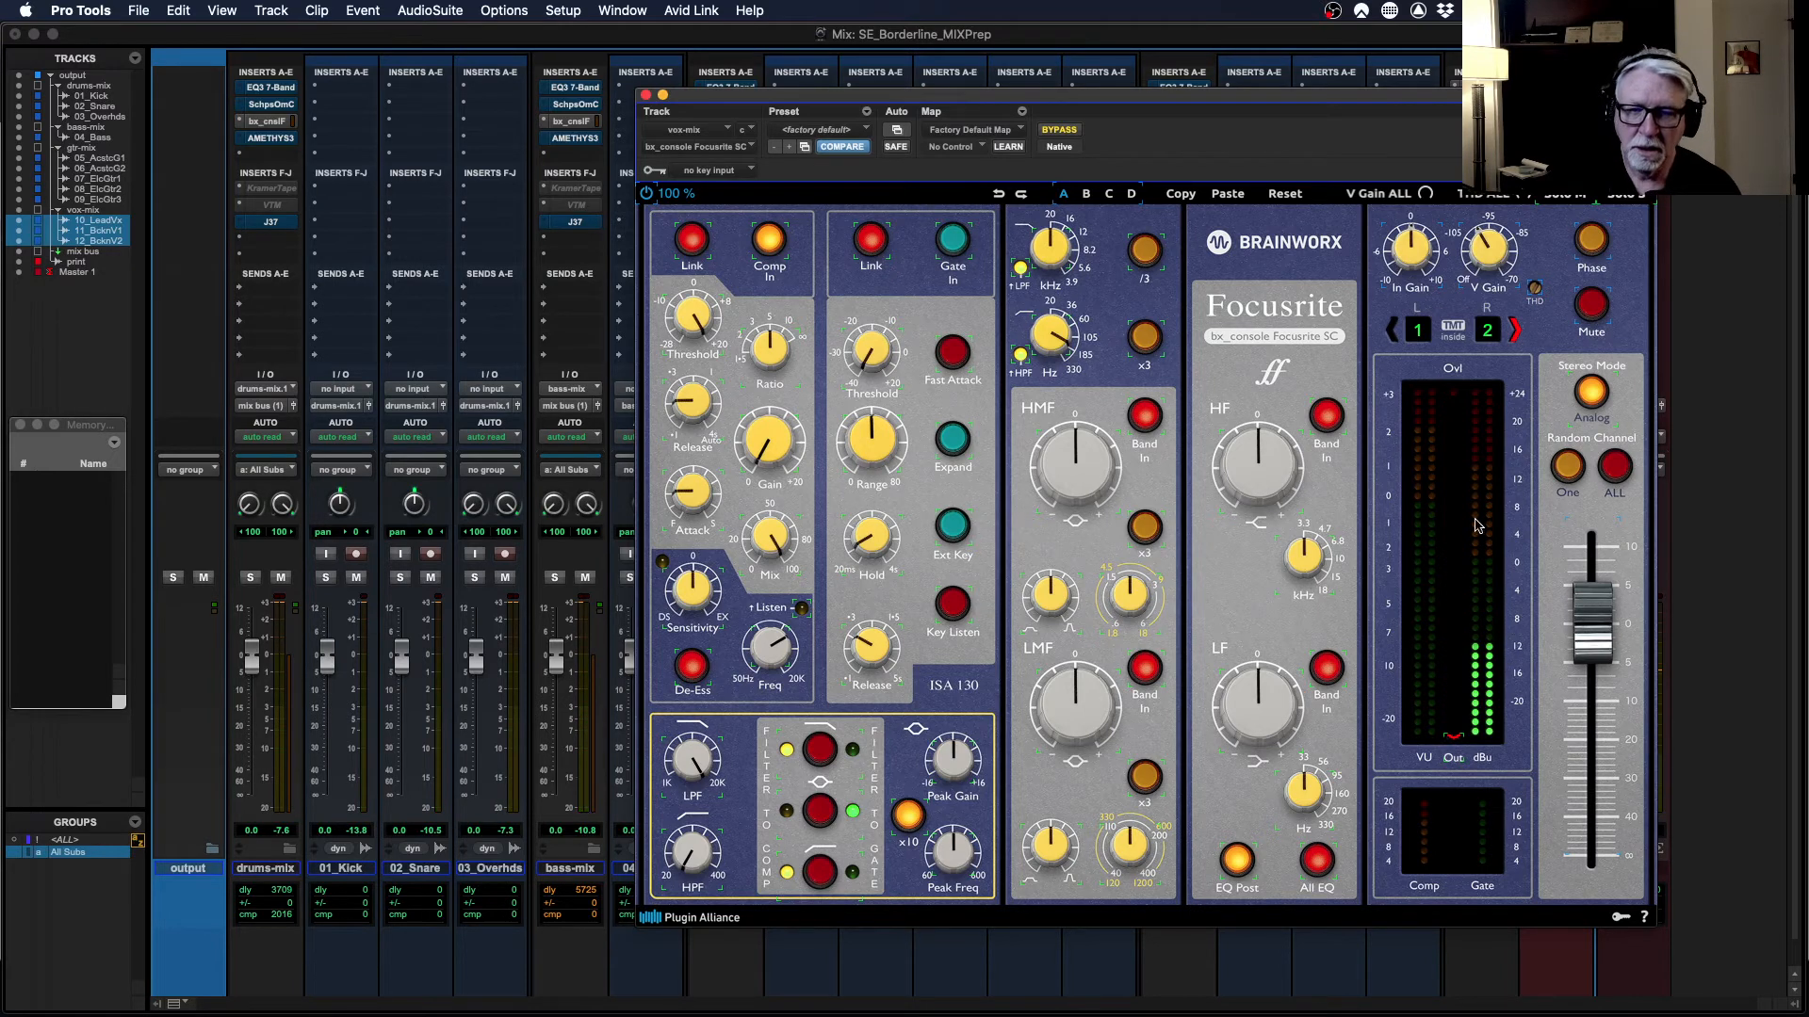
left_click_drag(1152, 96, 1145, 144)
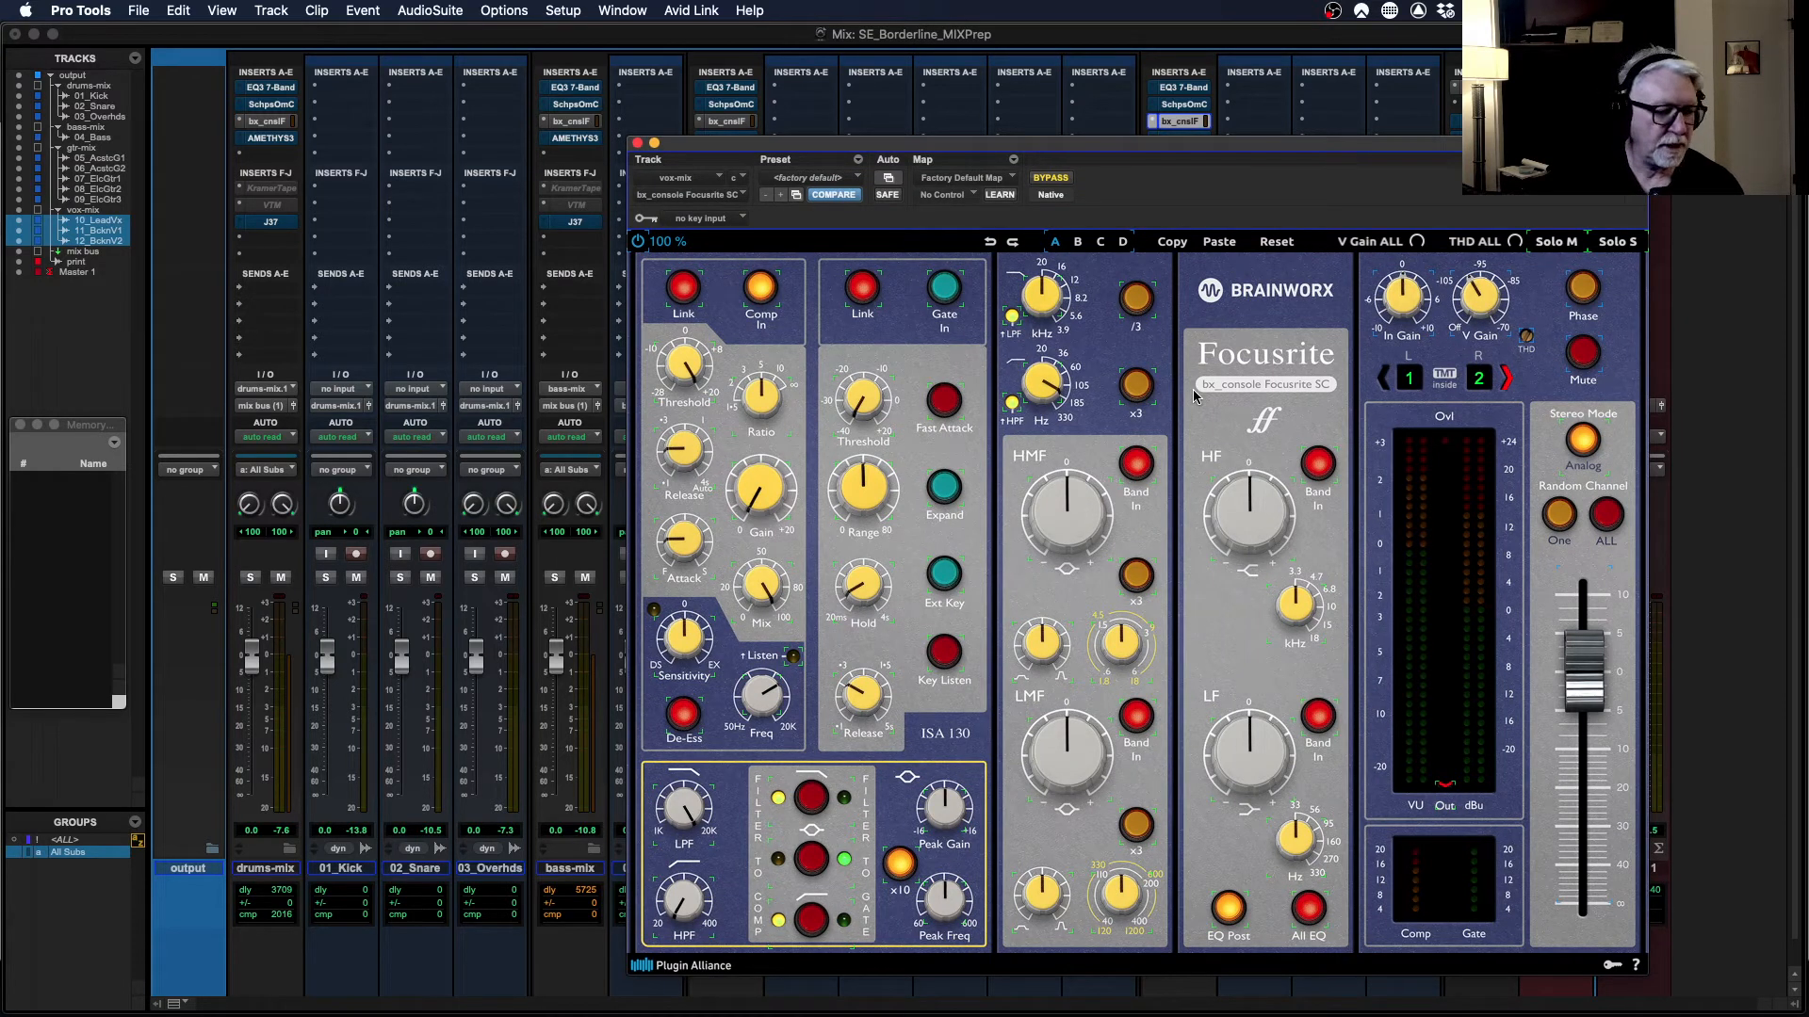
mouse_move(1150, 148)
left_mouse_down()
mouse_move(1168, 156)
mouse_move(1142, 160)
left_mouse_up()
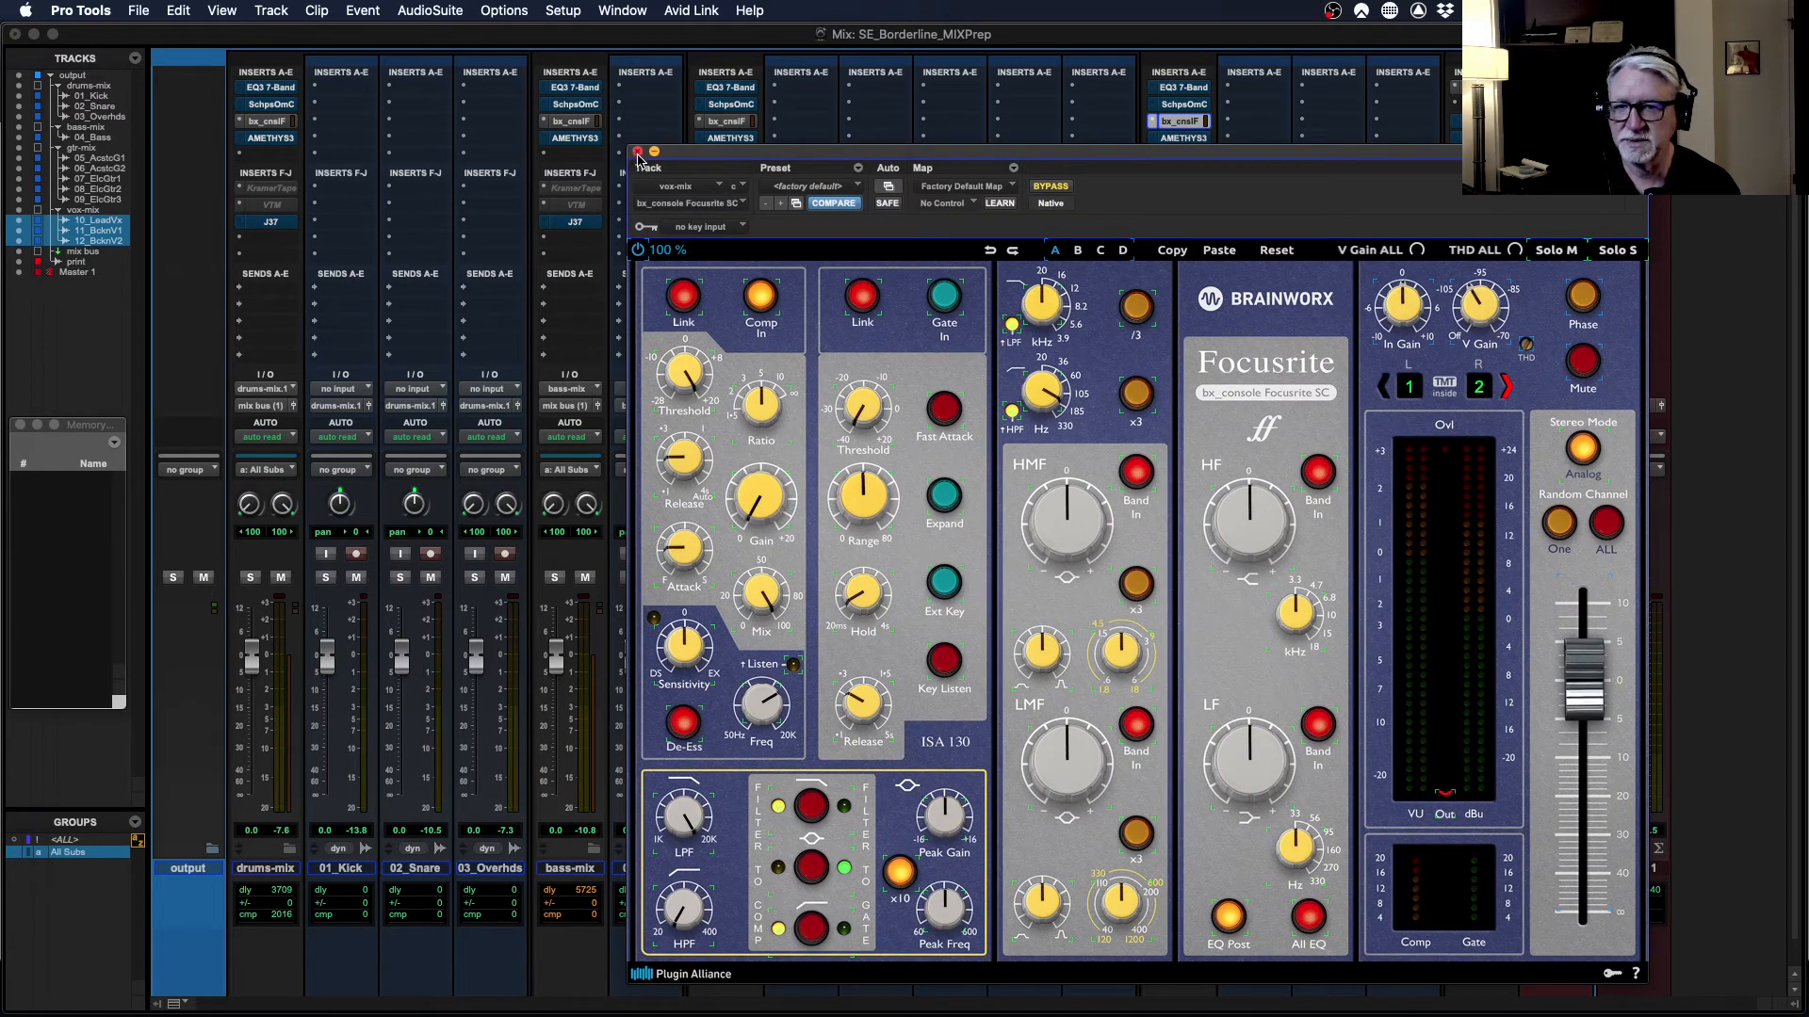
left_click(637, 152)
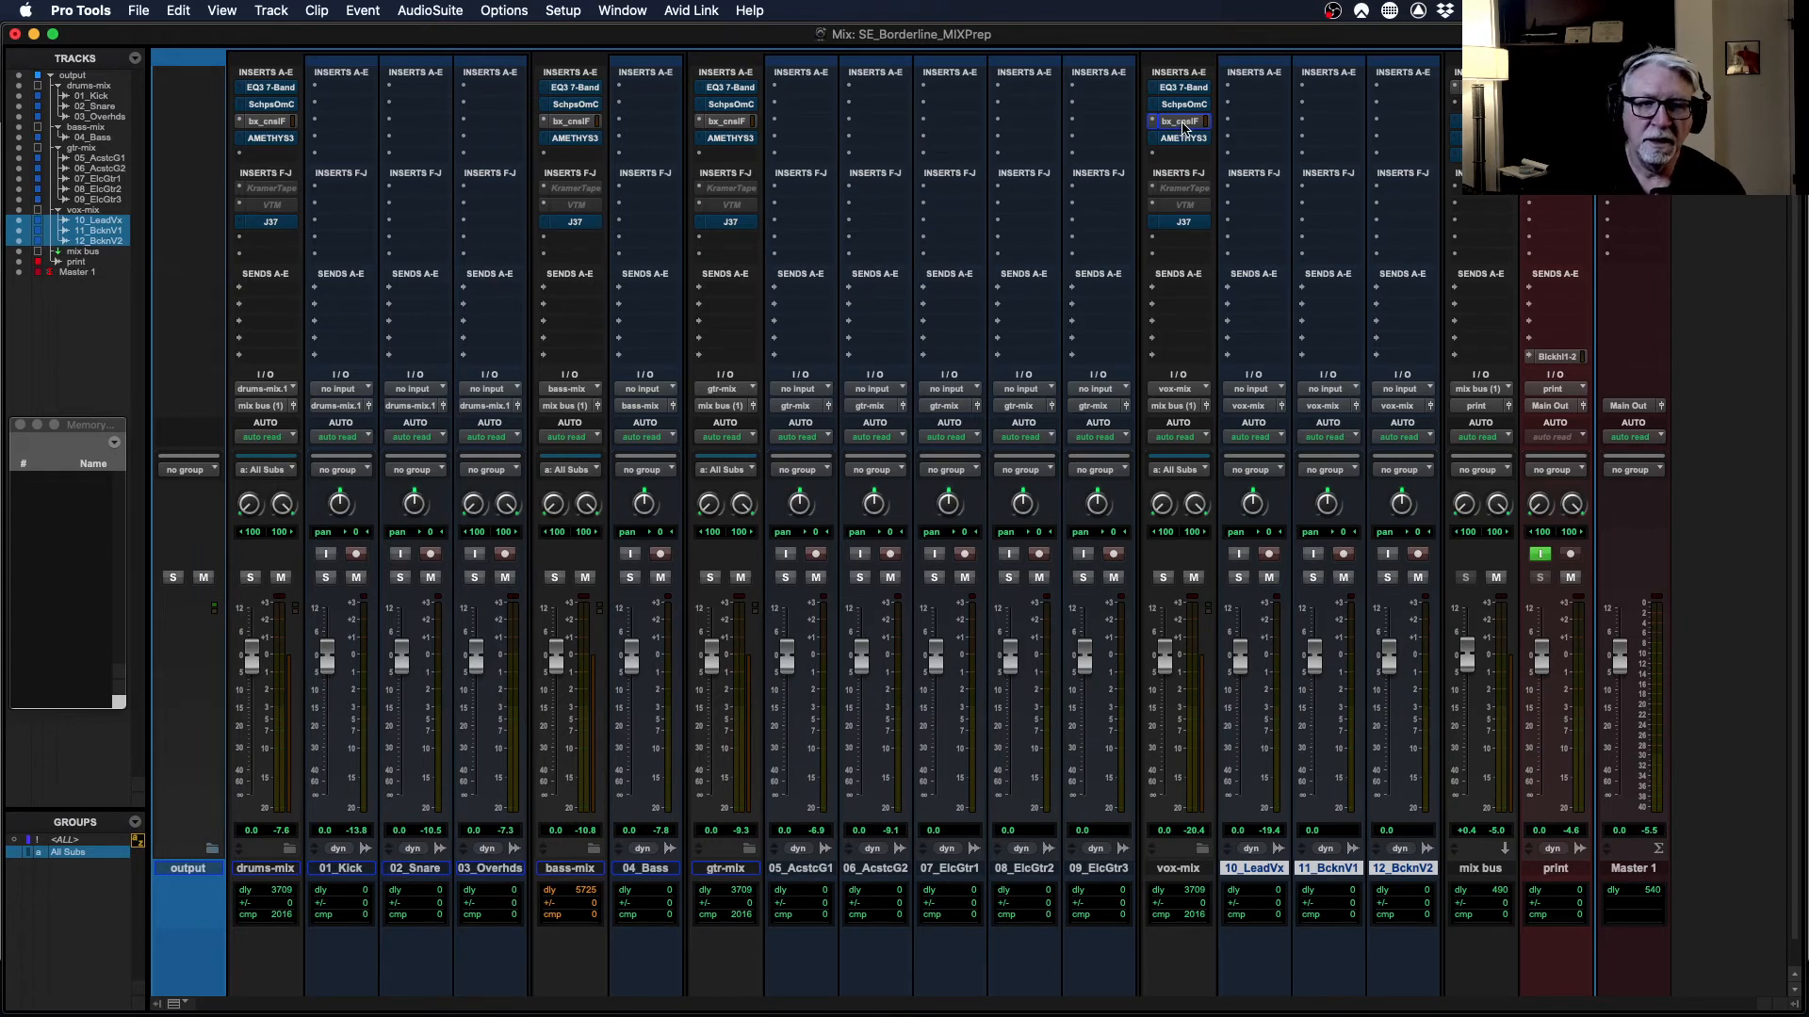
left_click(1183, 124, "super")
- Take the AMETHYST3 insert out of bypass across all submix tracks and examine its channel-strip settings on vox-mix
left_click(1190, 142, "super")
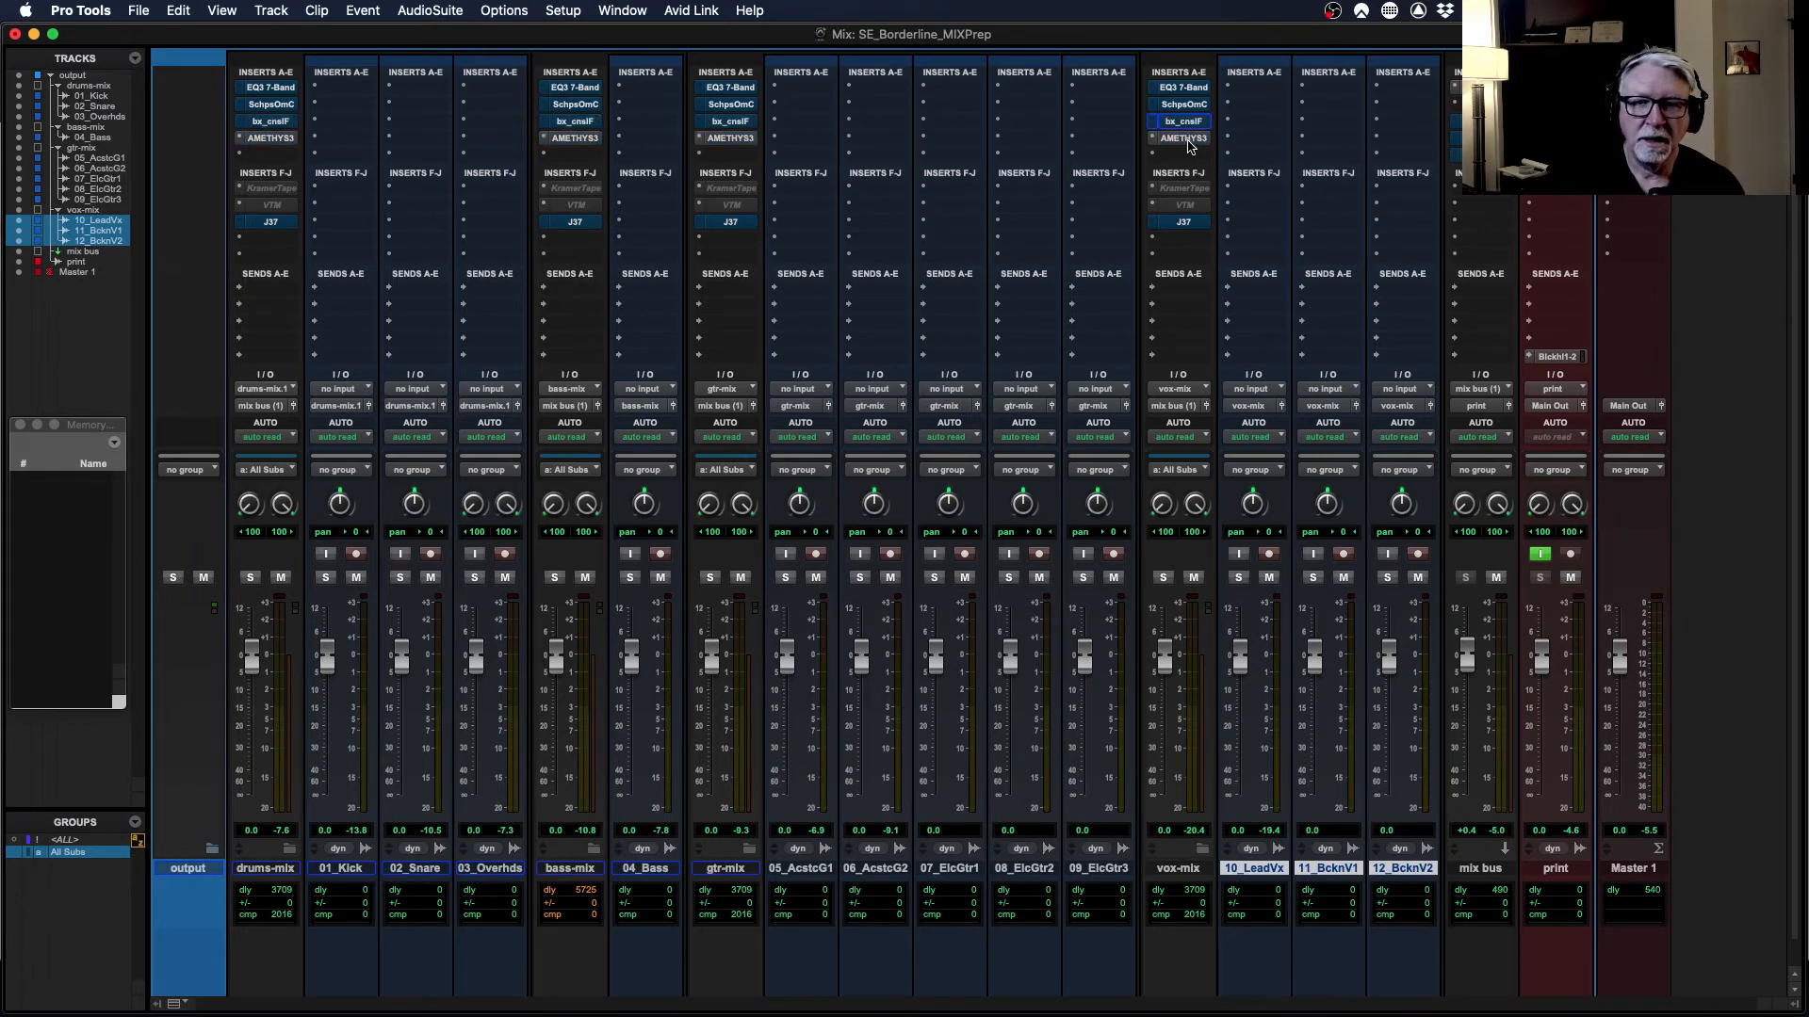
left_click(1185, 139)
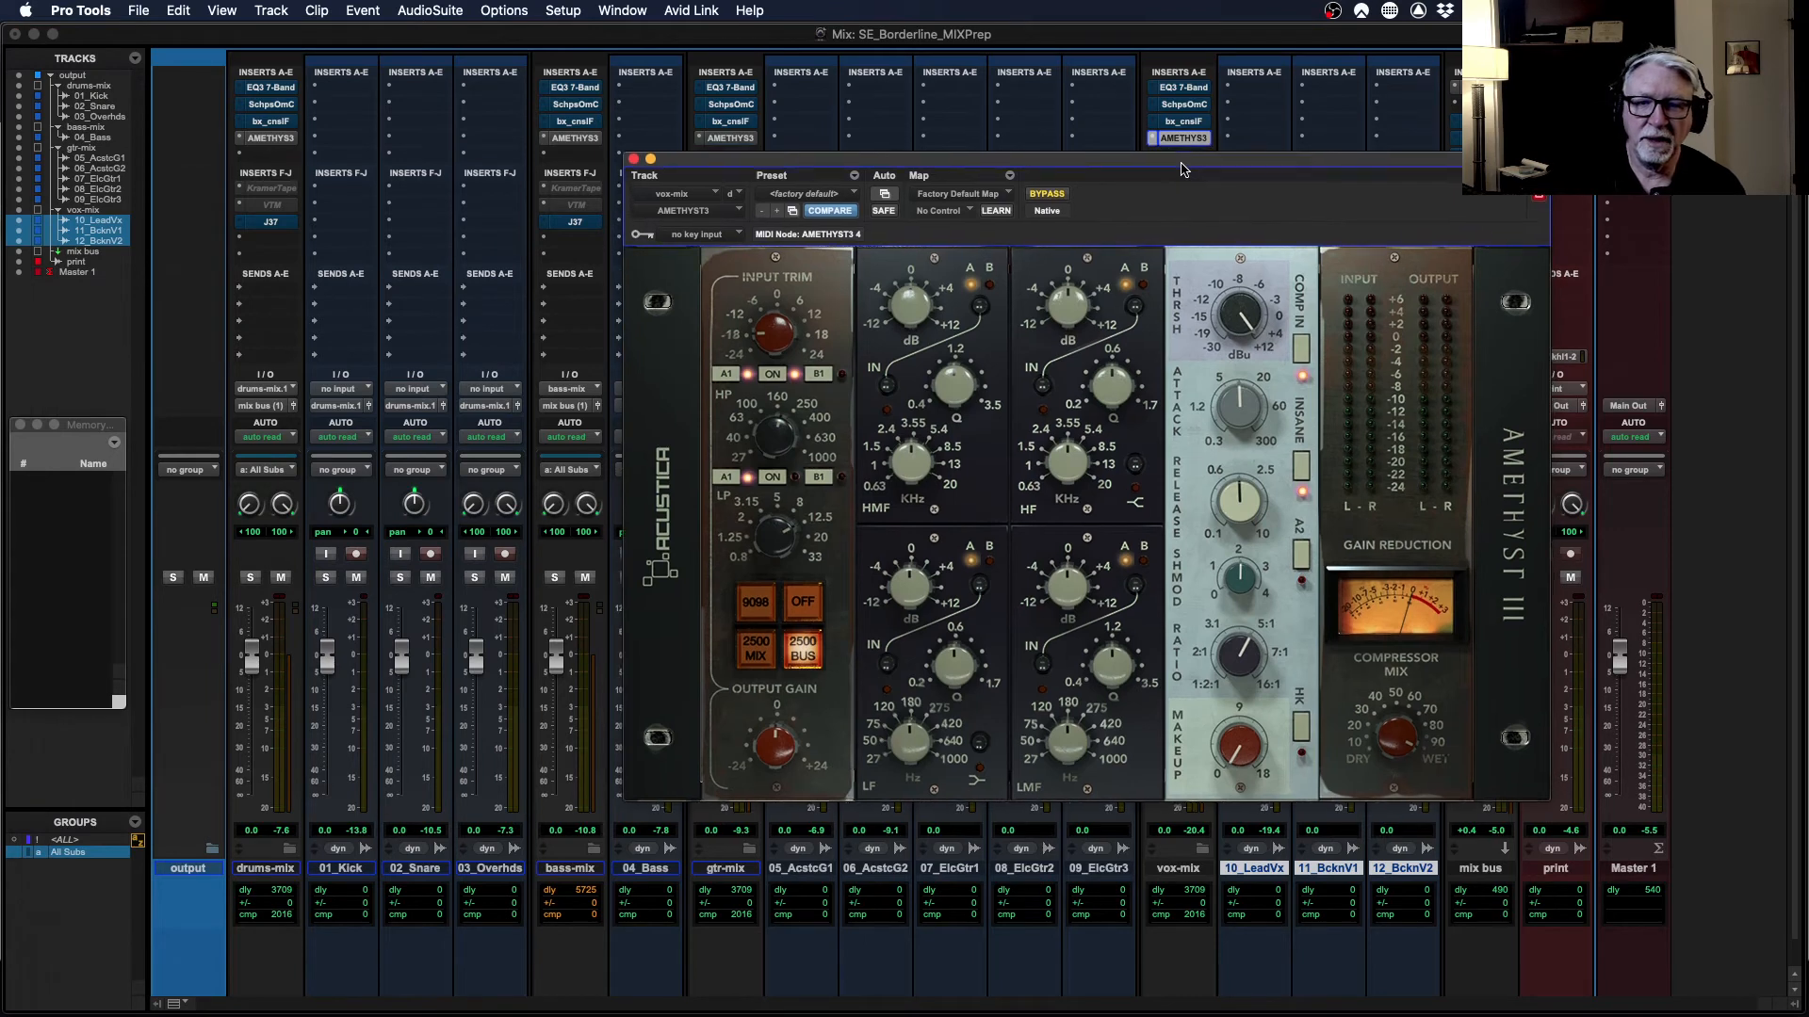
left_click_drag(1182, 179, 1197, 171)
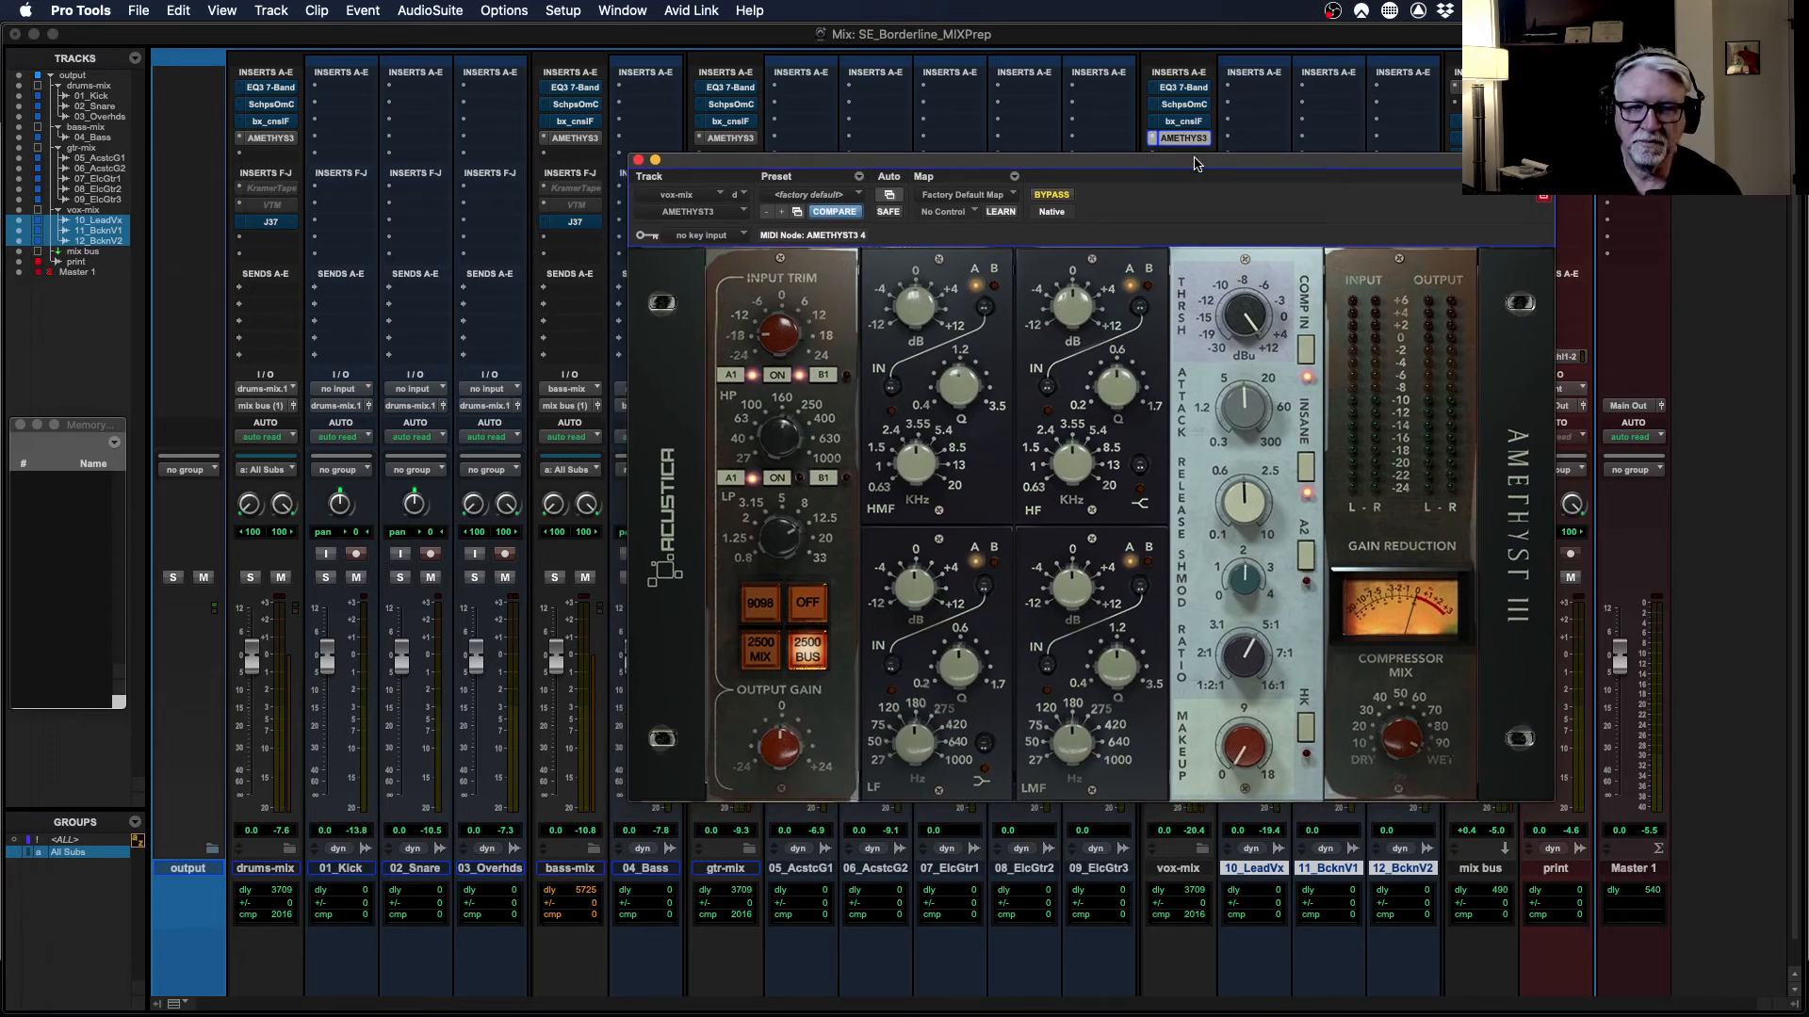
left_click_drag(1193, 165, 1192, 170)
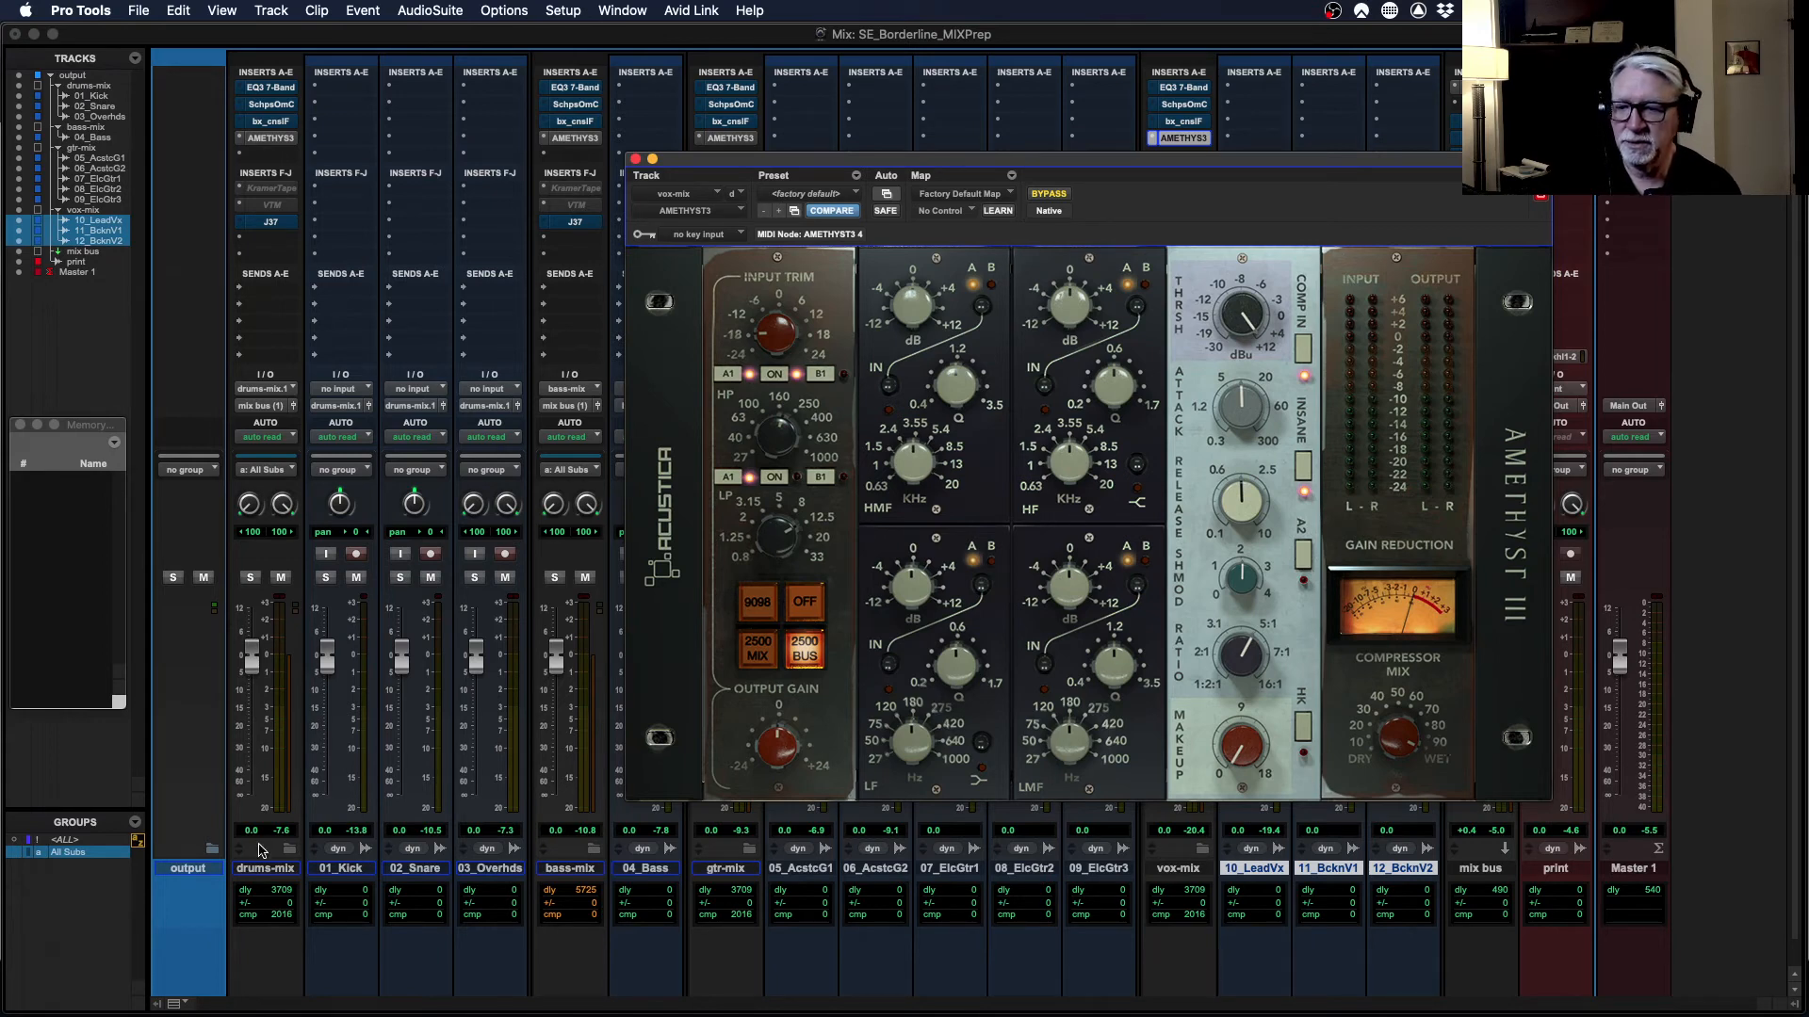
key("super+shift+g")
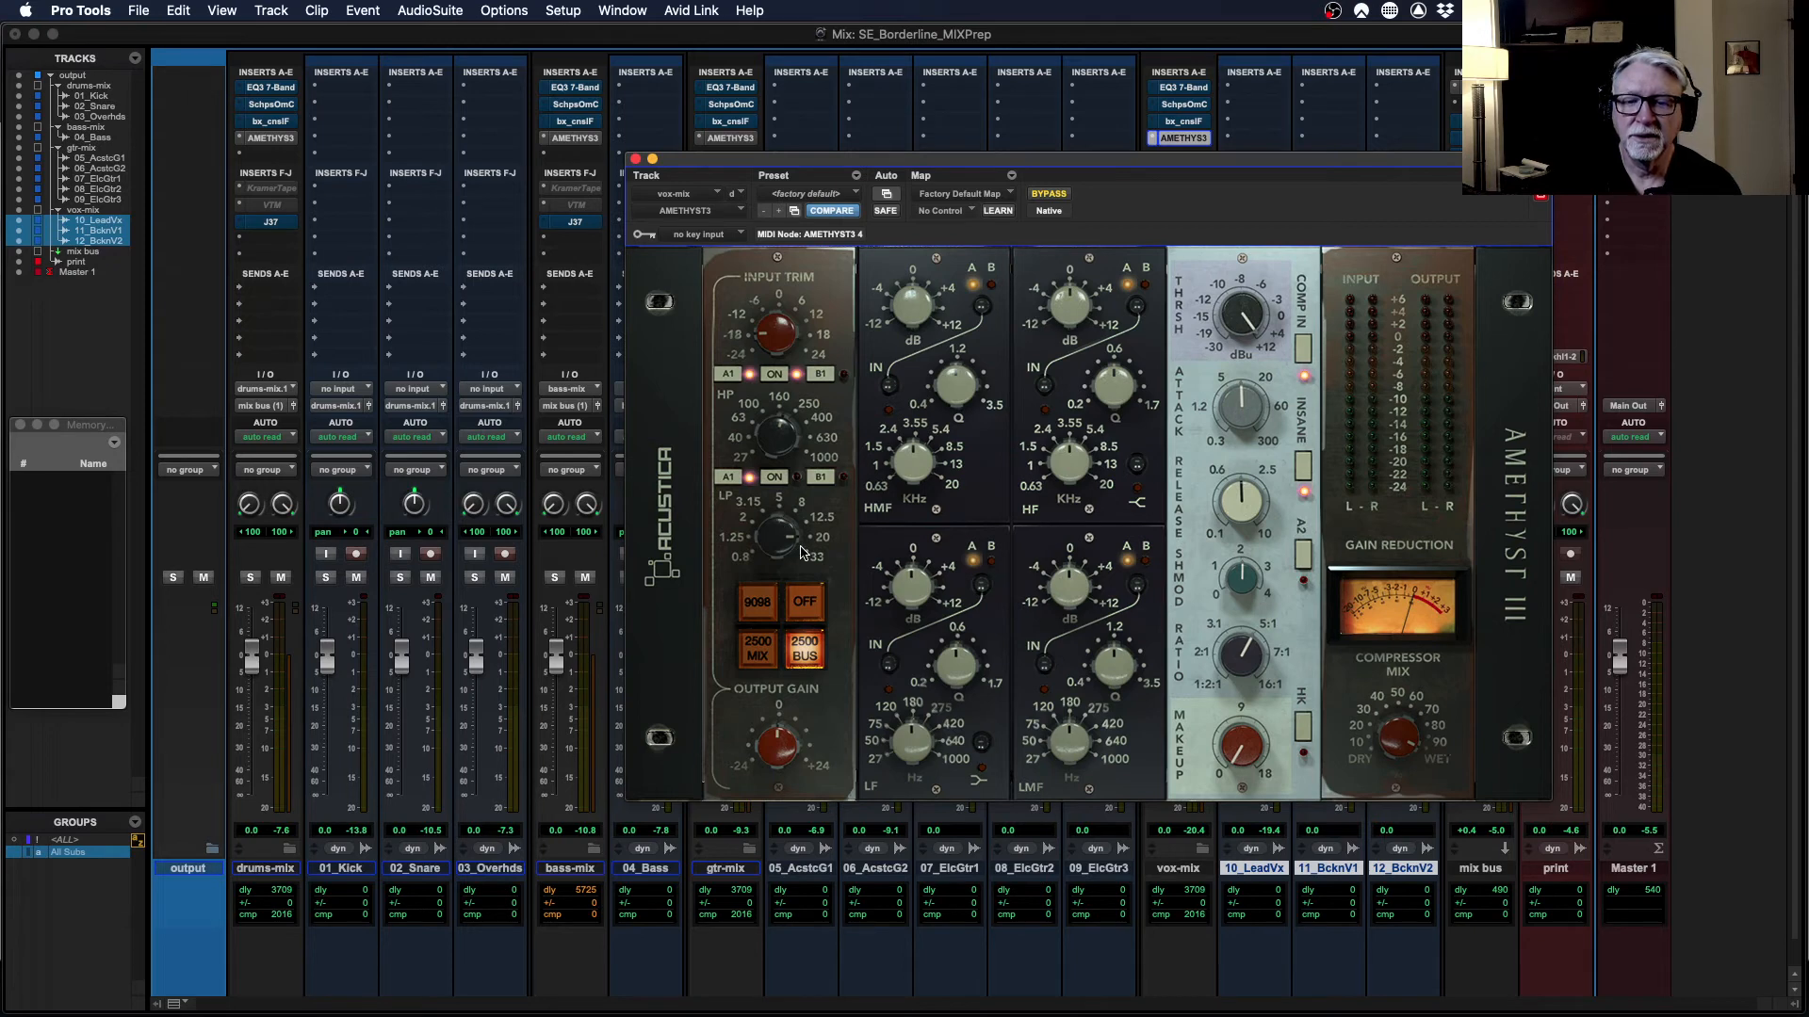
key("super+shift+g")
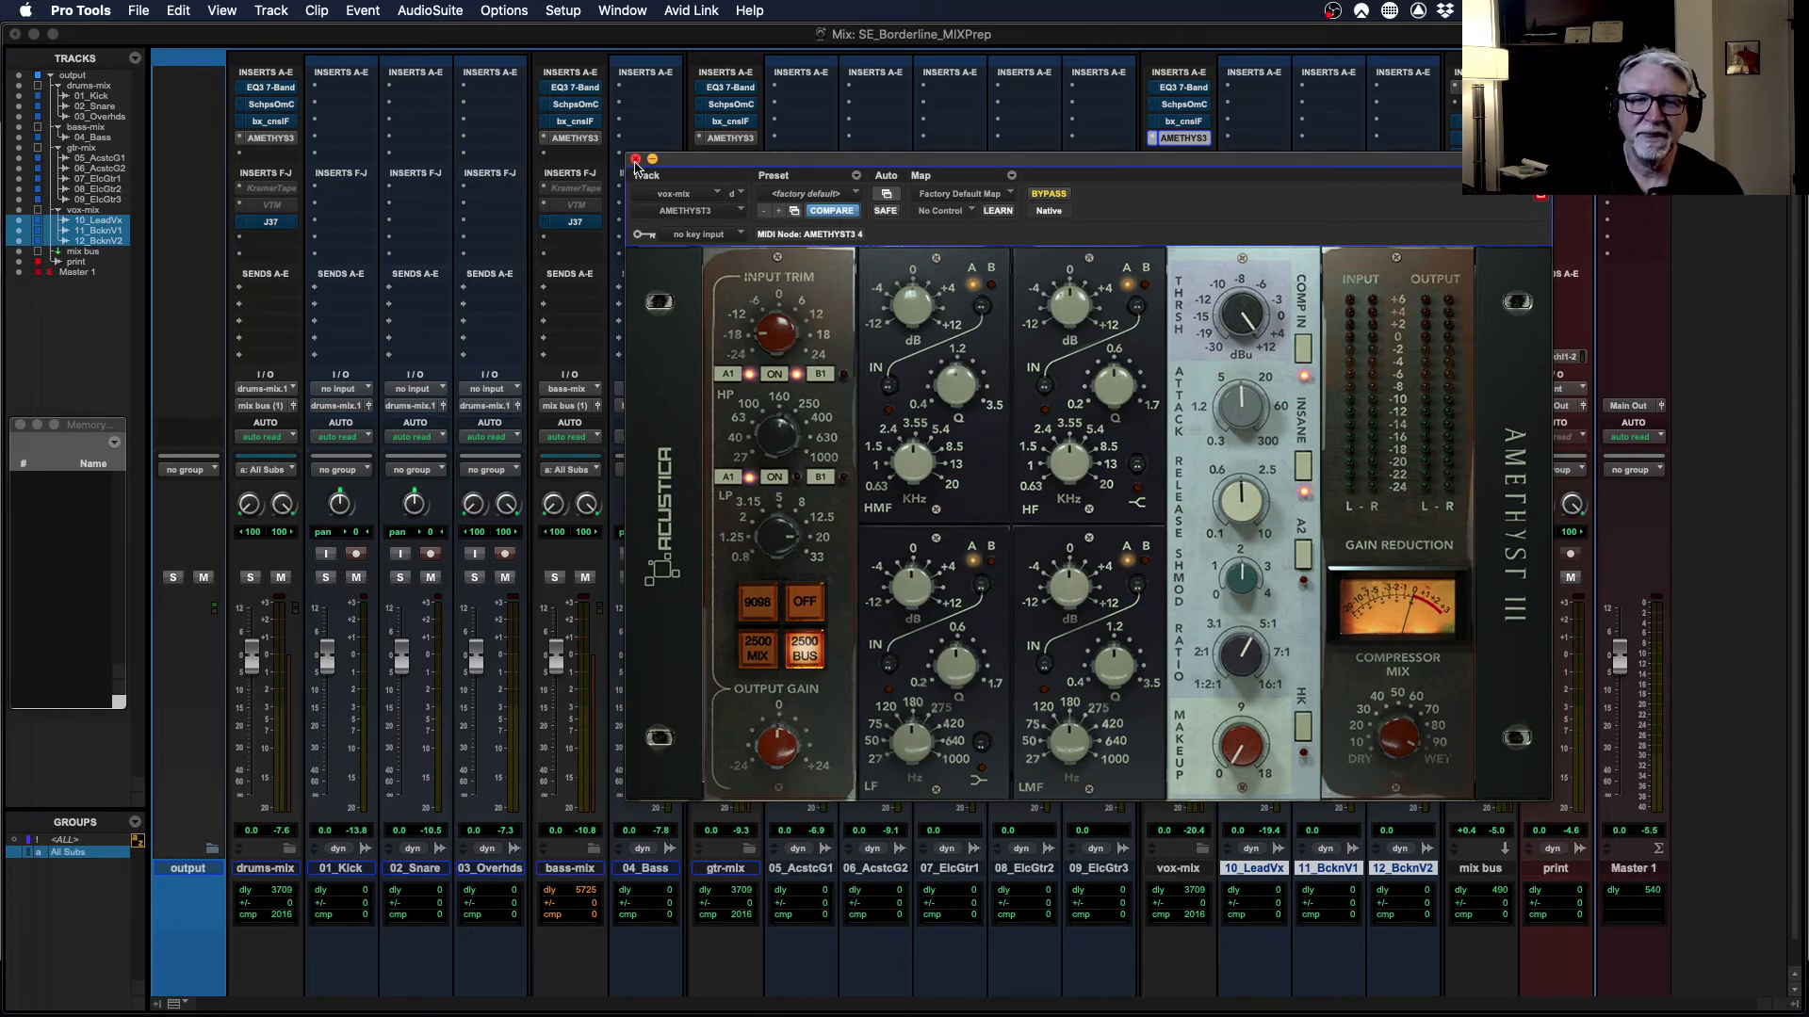
left_click_drag(852, 164, 903, 200)
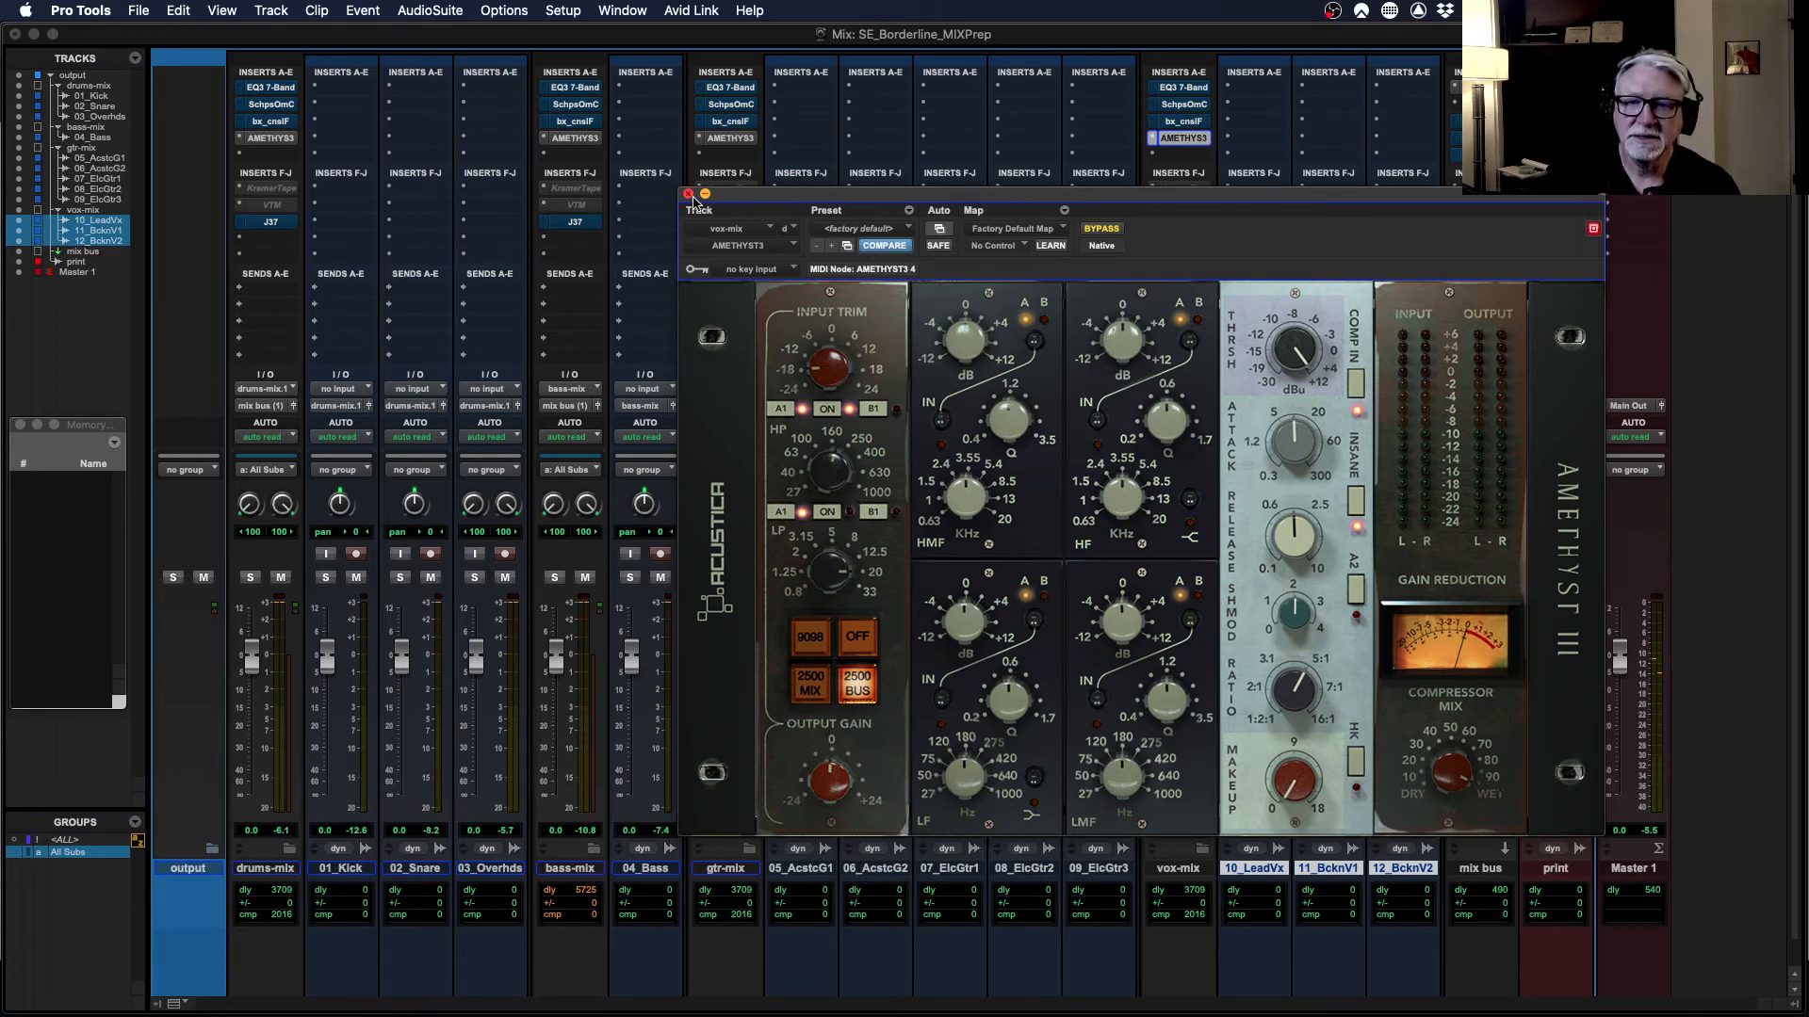
left_click(689, 195)
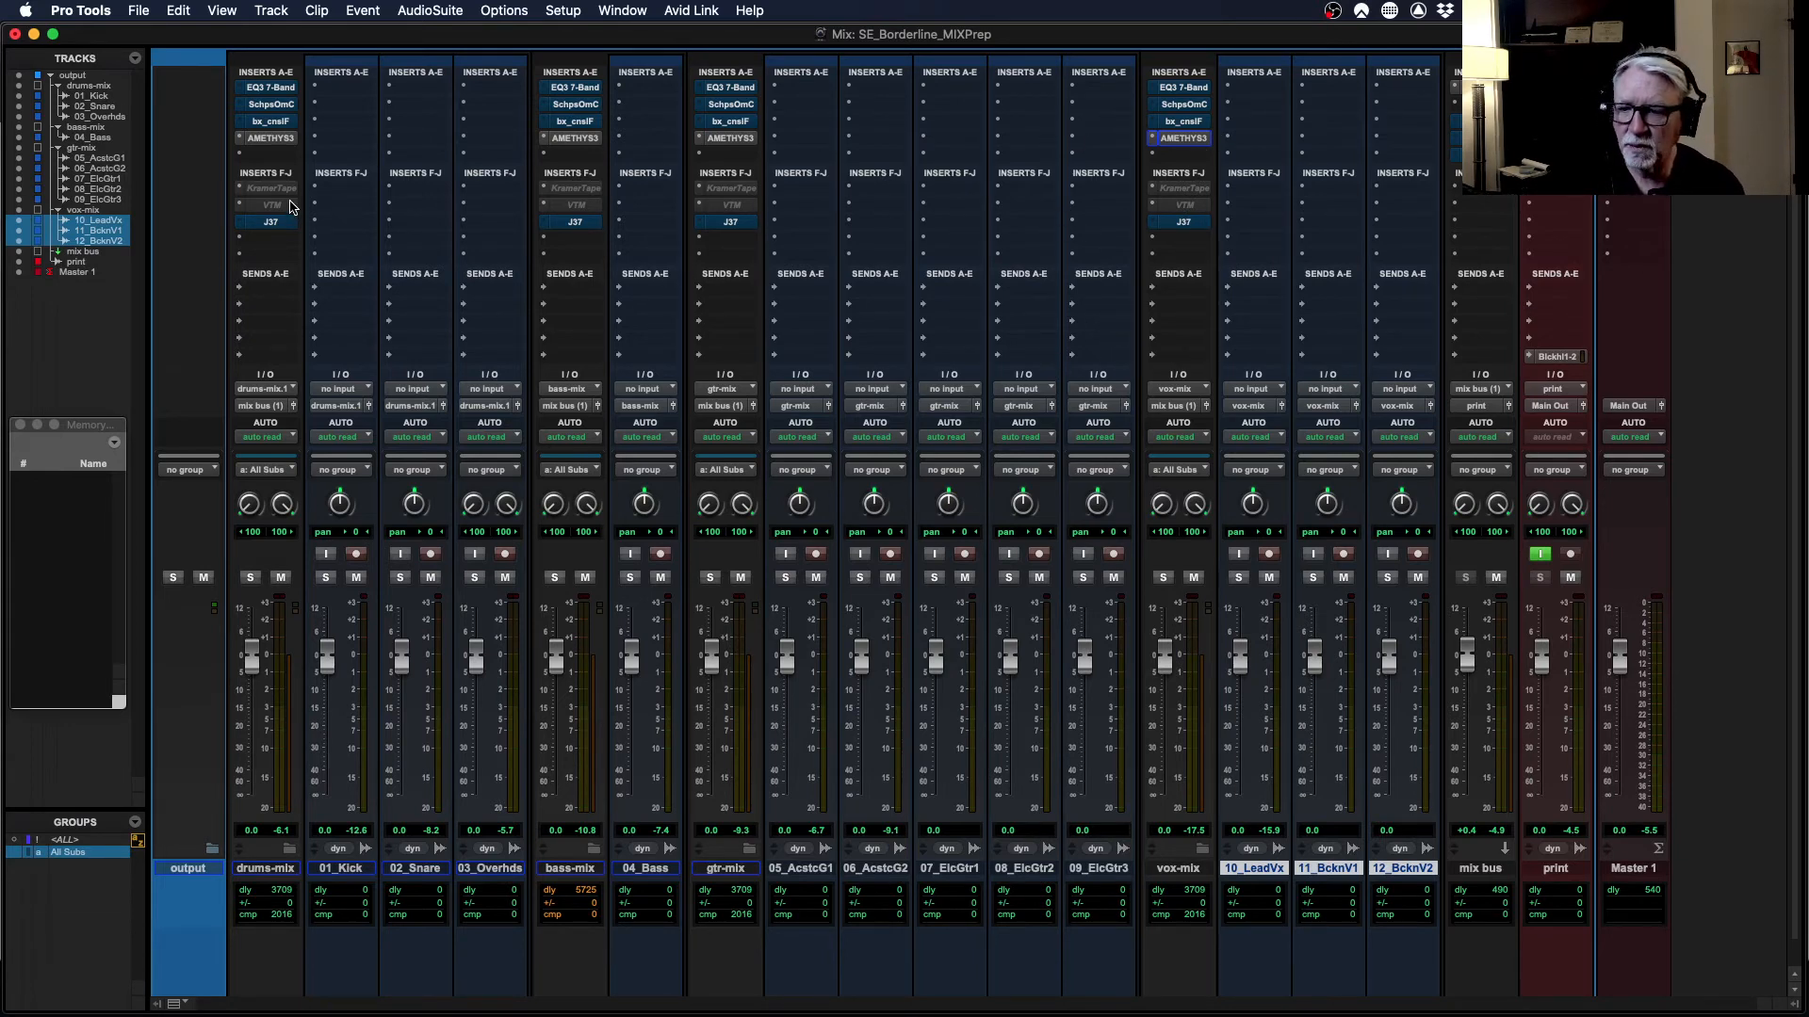
- Make the inactive KramerTape and VTM inserts on the drums-mix track active
right_click(284, 195)
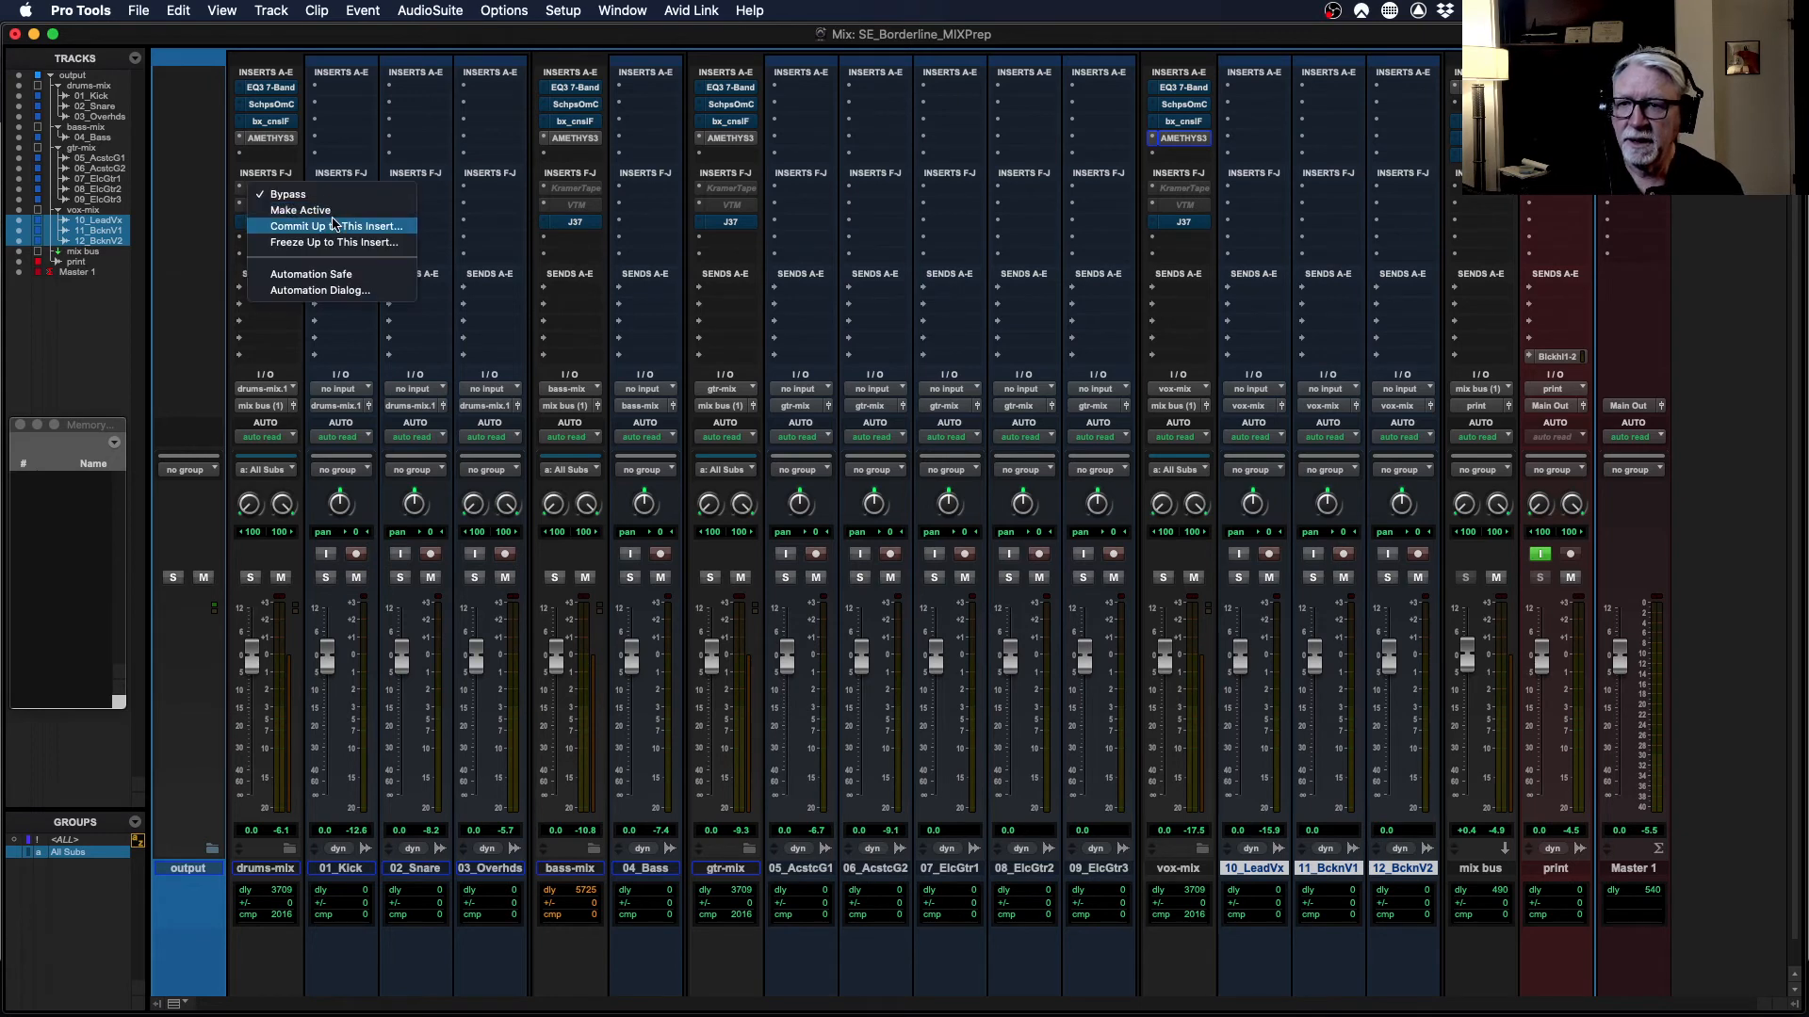
left_click(335, 217)
right_click(268, 206)
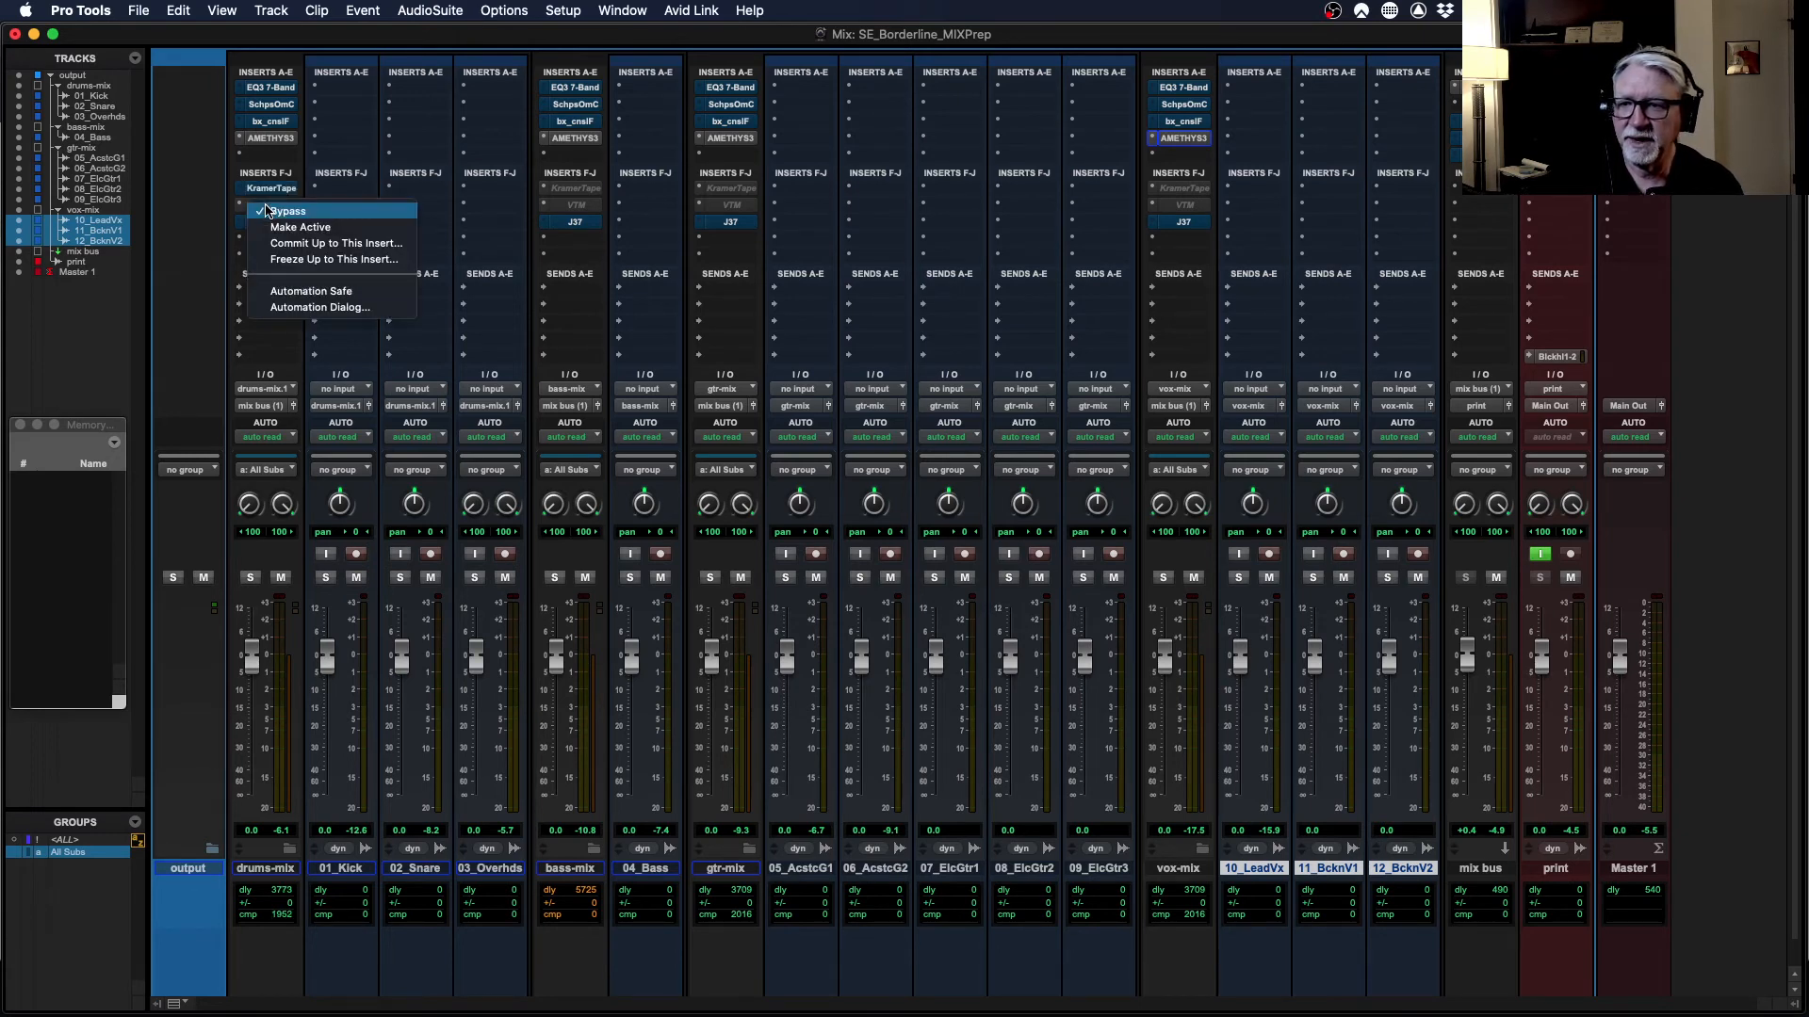
left_click(303, 233)
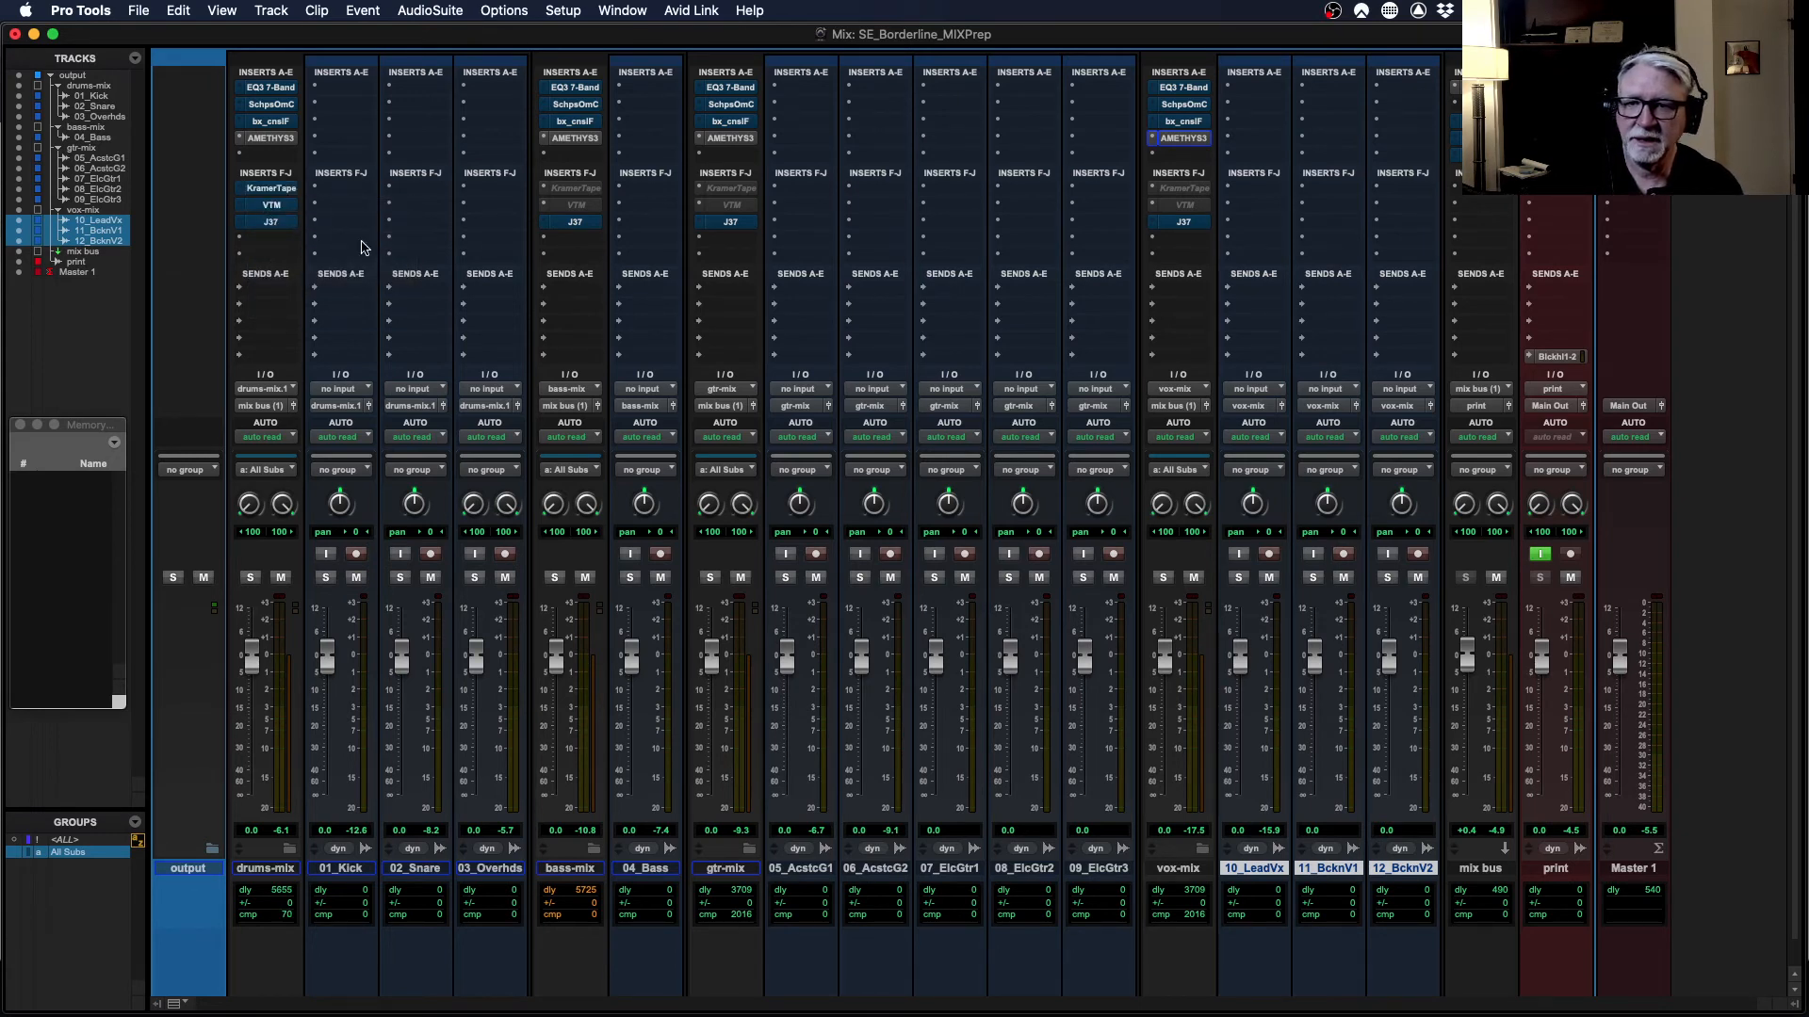
- Take the KramerTape insert out of bypass and make the inactive KramerTape and VTM inserts on the bass-mix track active
right_click(580, 191)
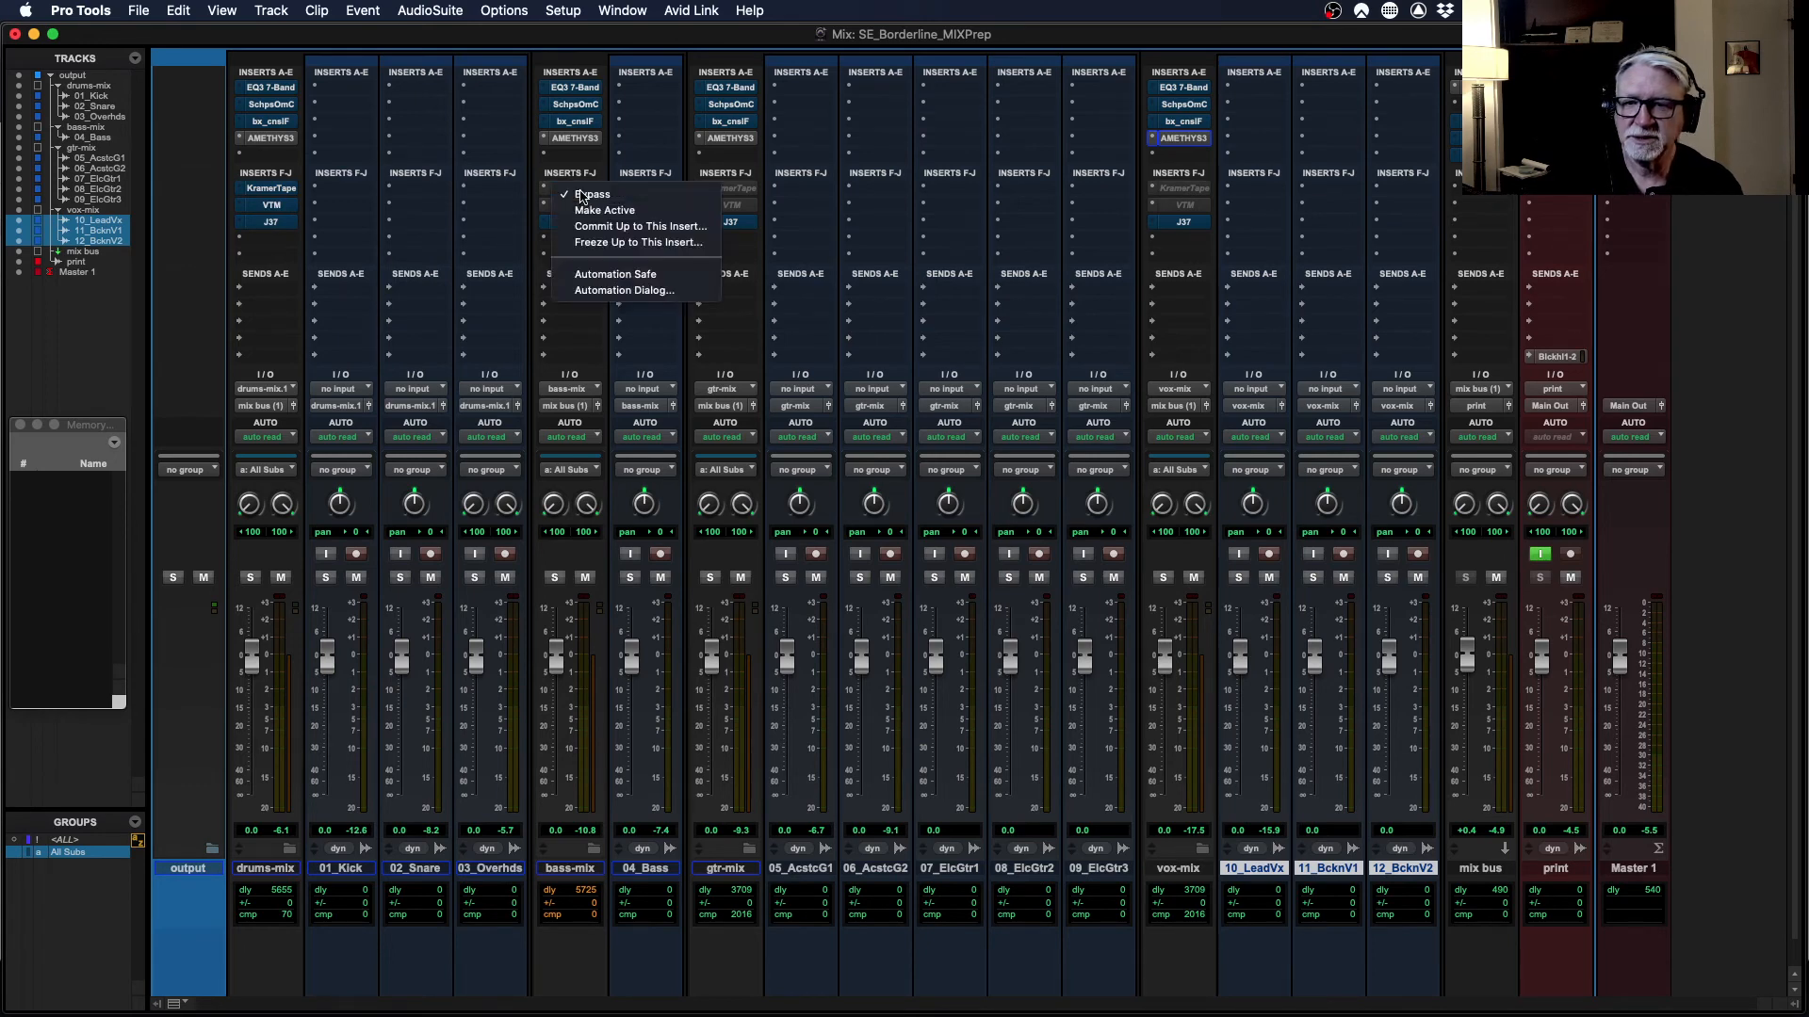
left_click(612, 198)
right_click(572, 190)
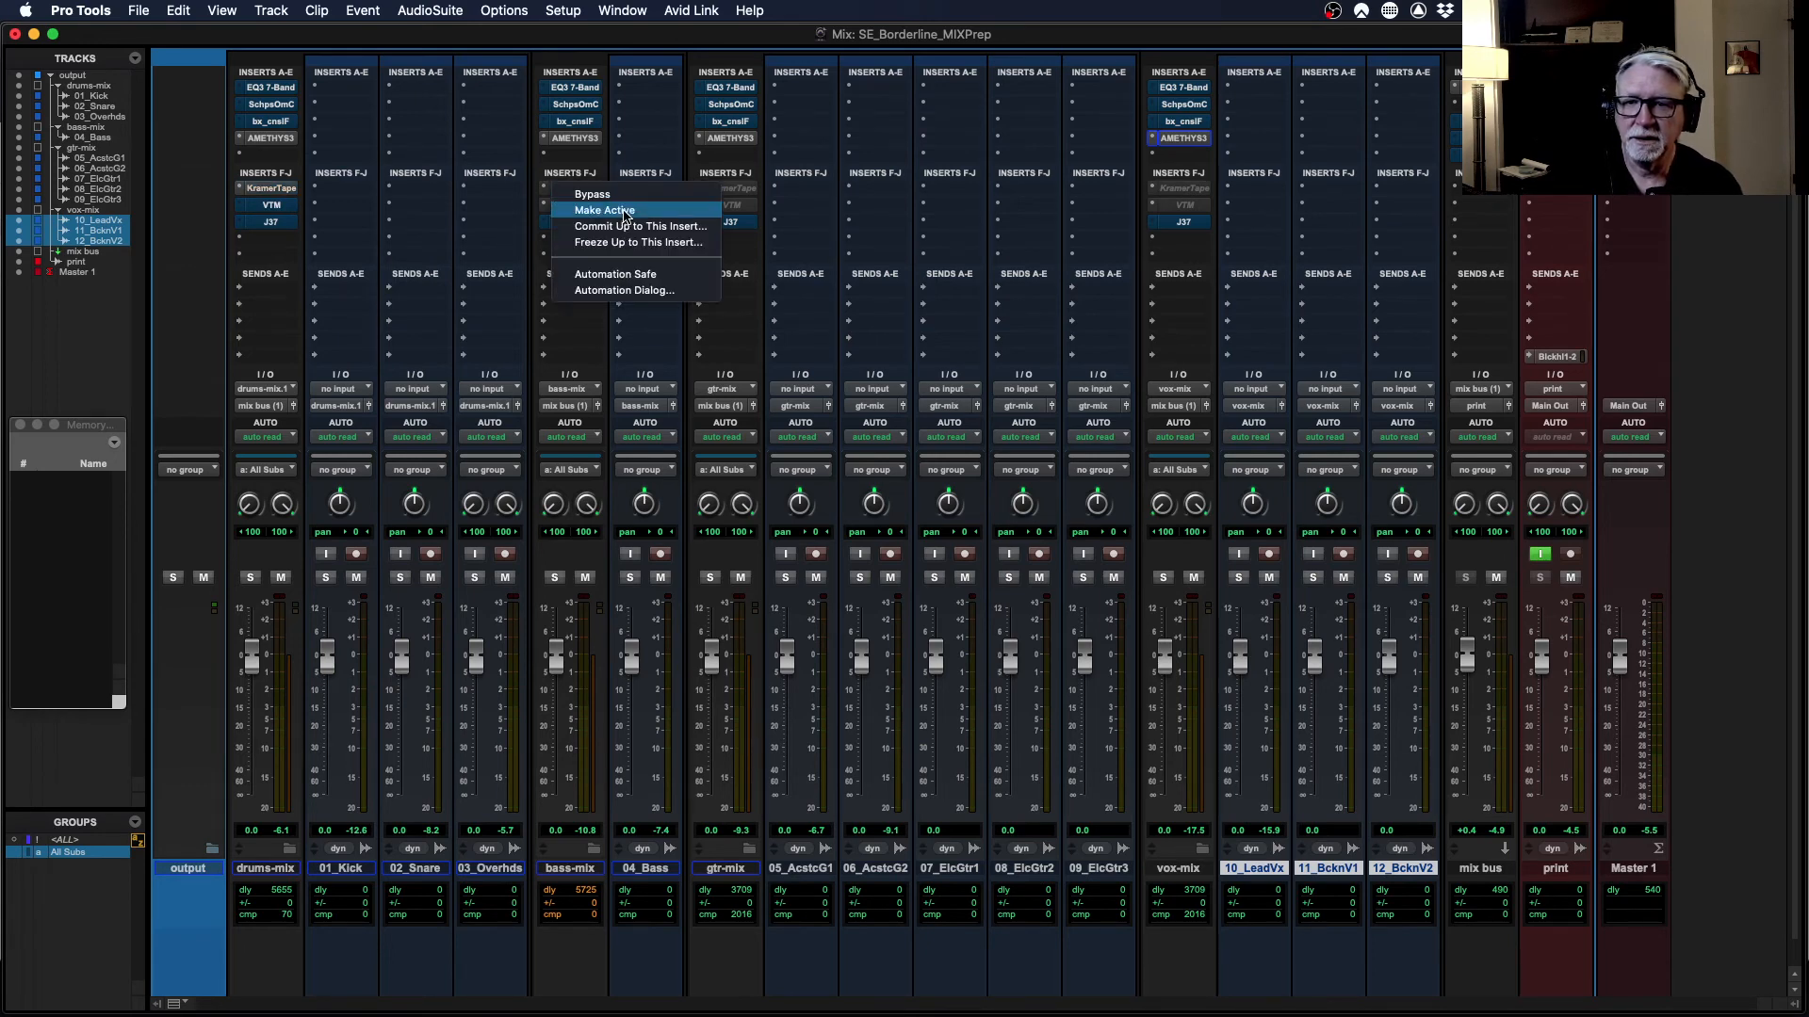
left_click(619, 210)
right_click(576, 206)
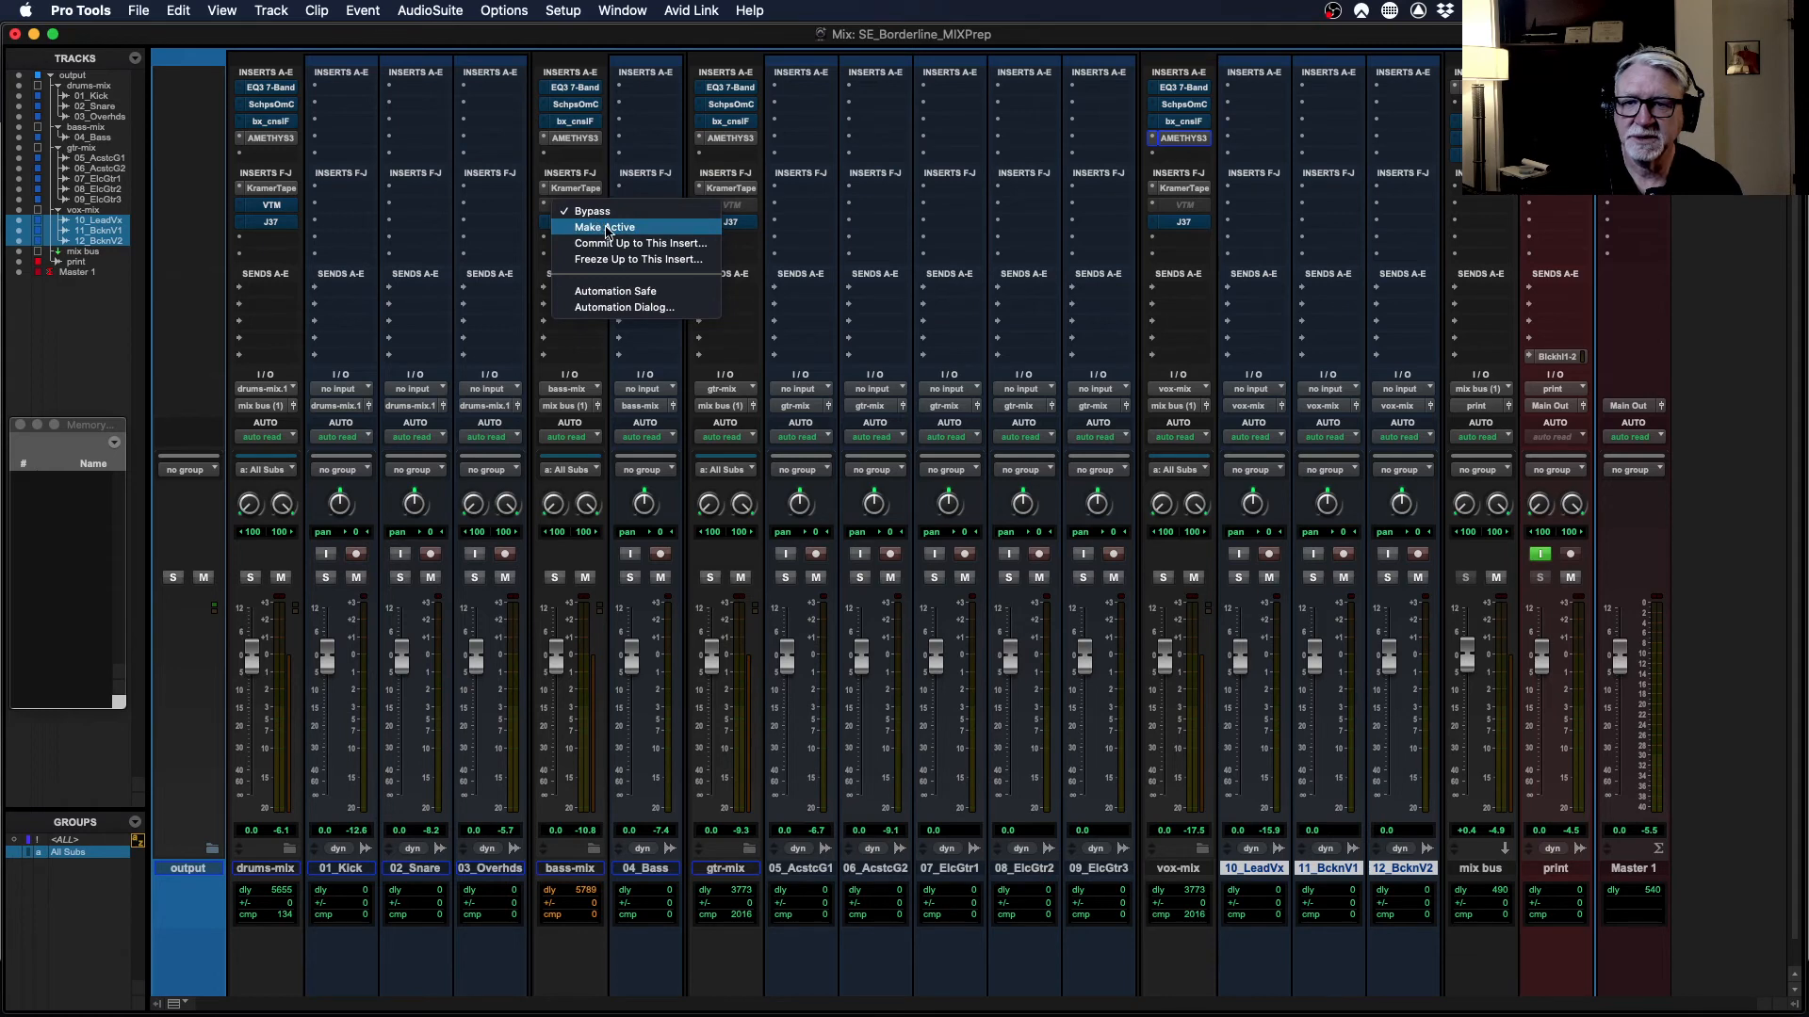
left_click(598, 226)
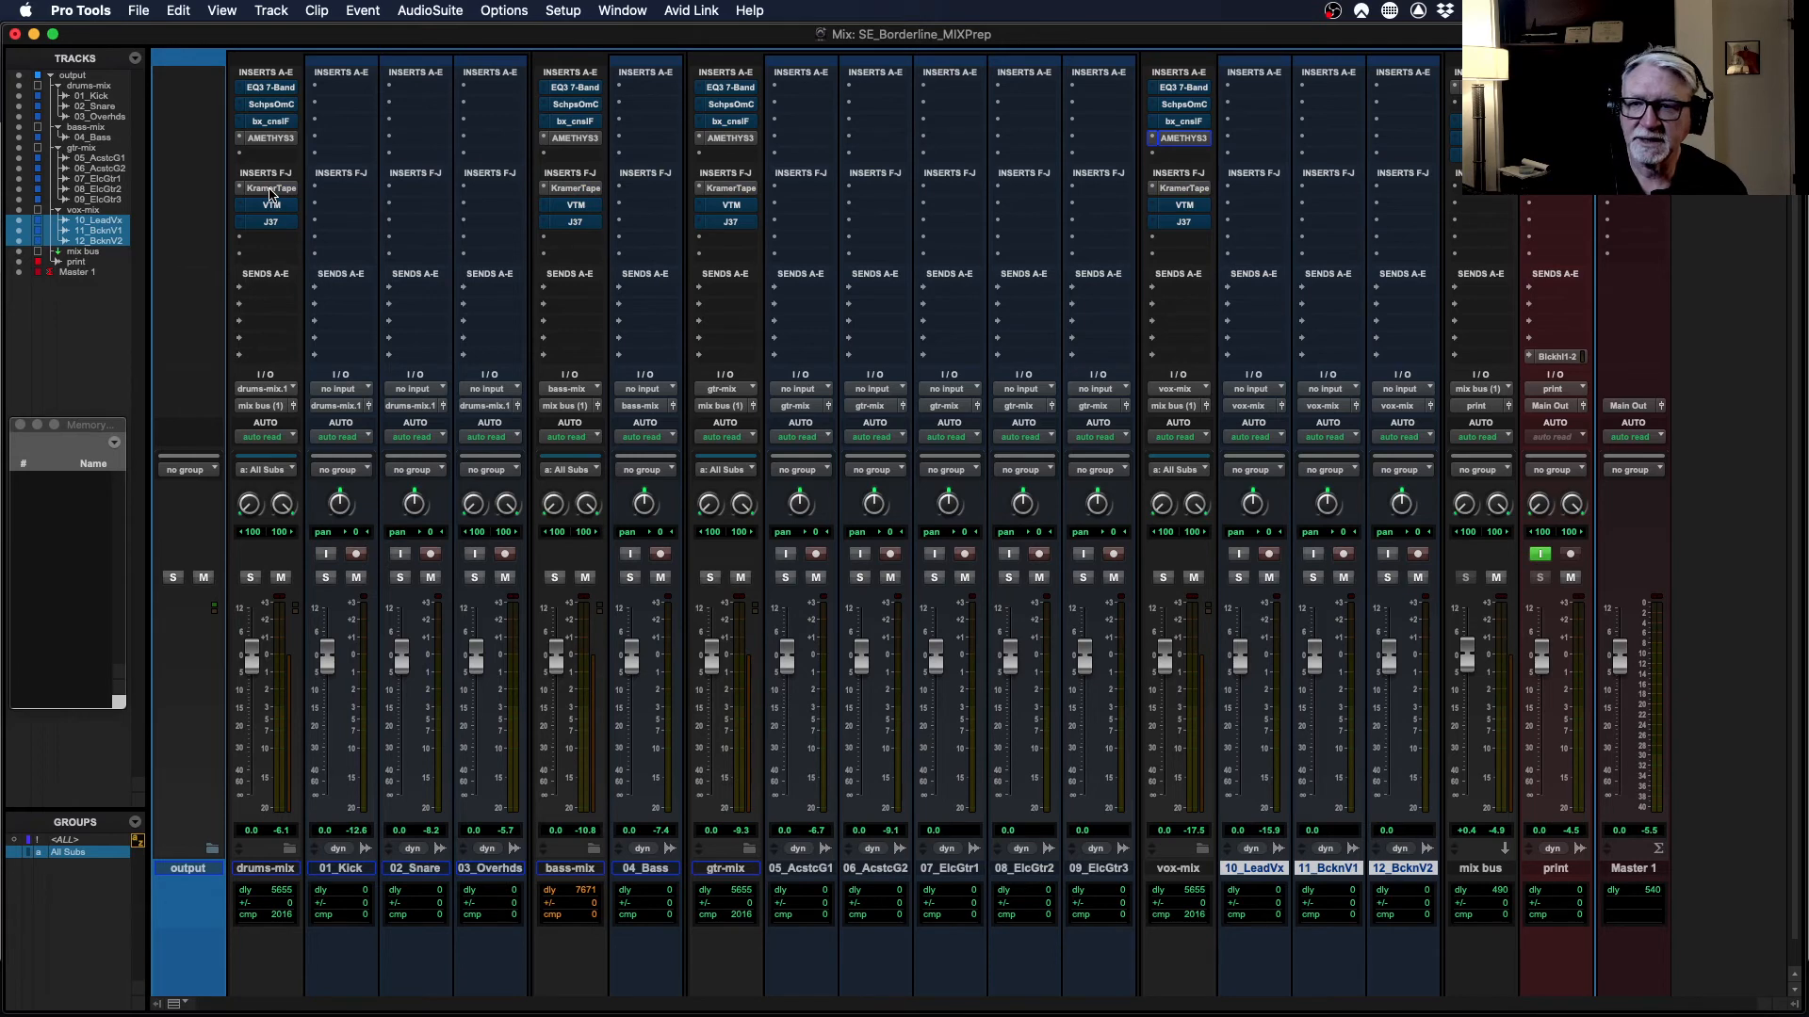
- Examine the Kramer Master Tape controls on the drums-mix track and close the plug-in window
left_click(270, 189)
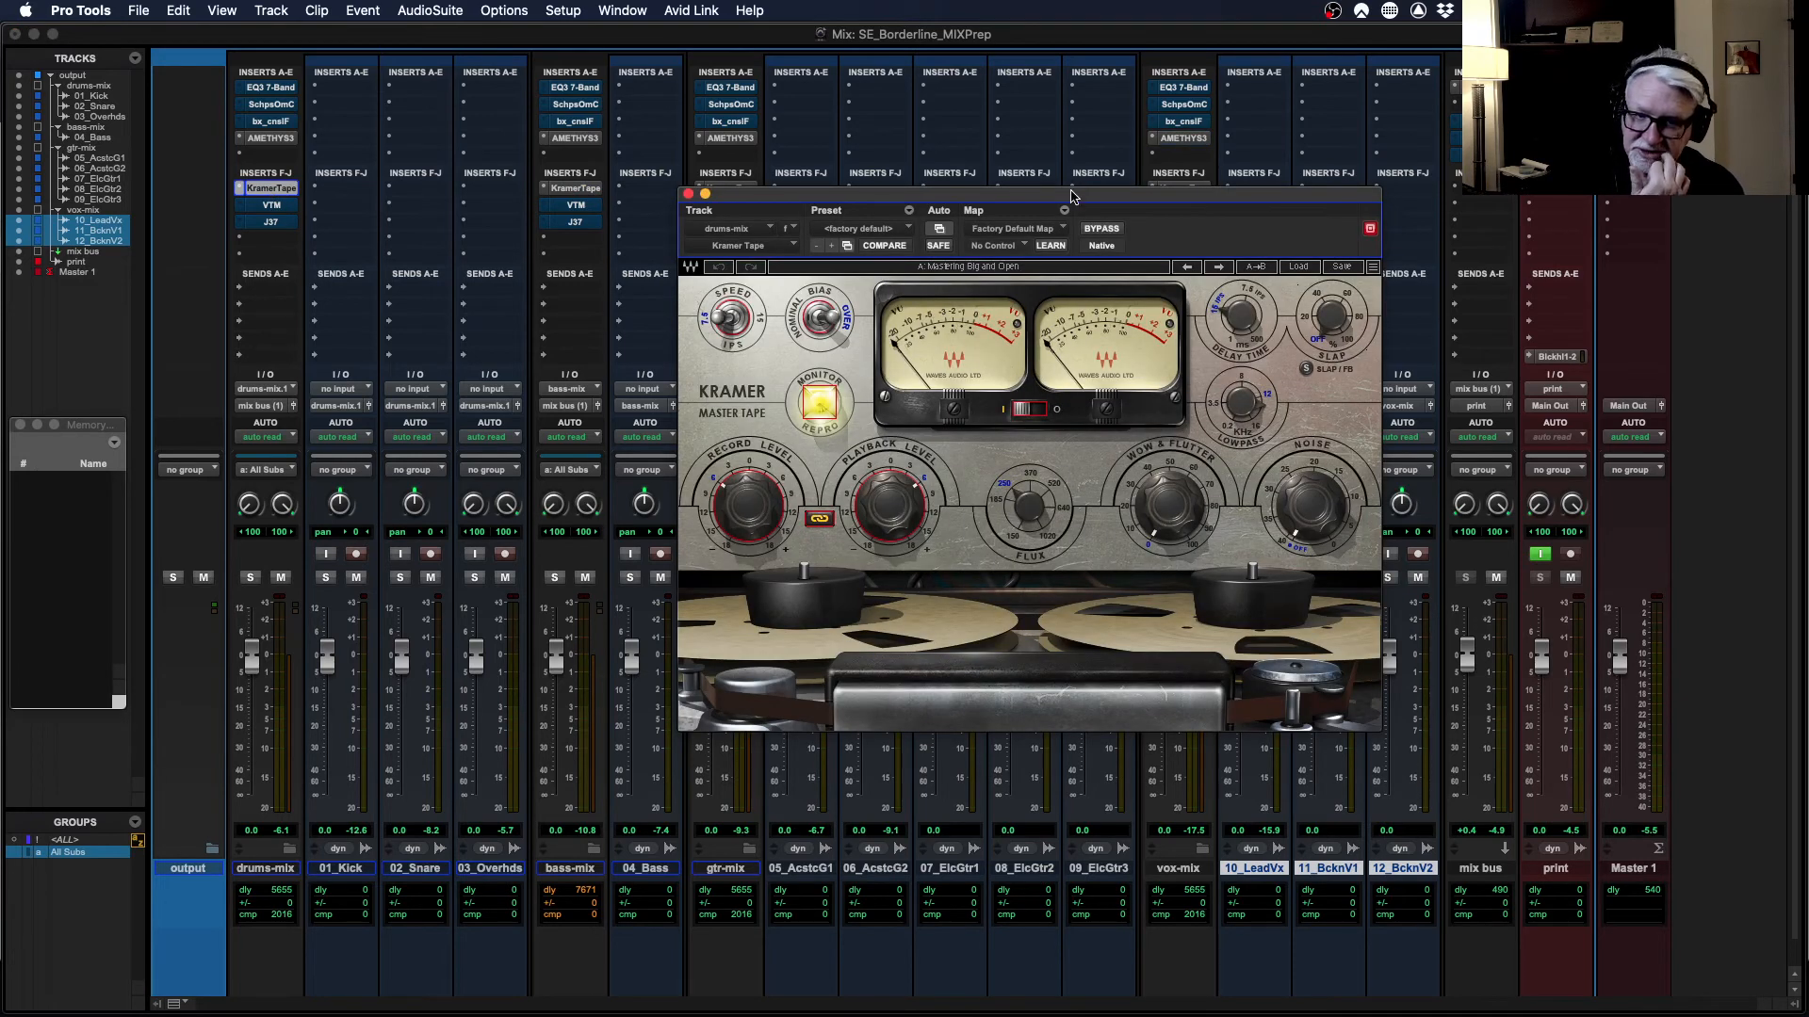
left_click_drag(1069, 196, 934, 284)
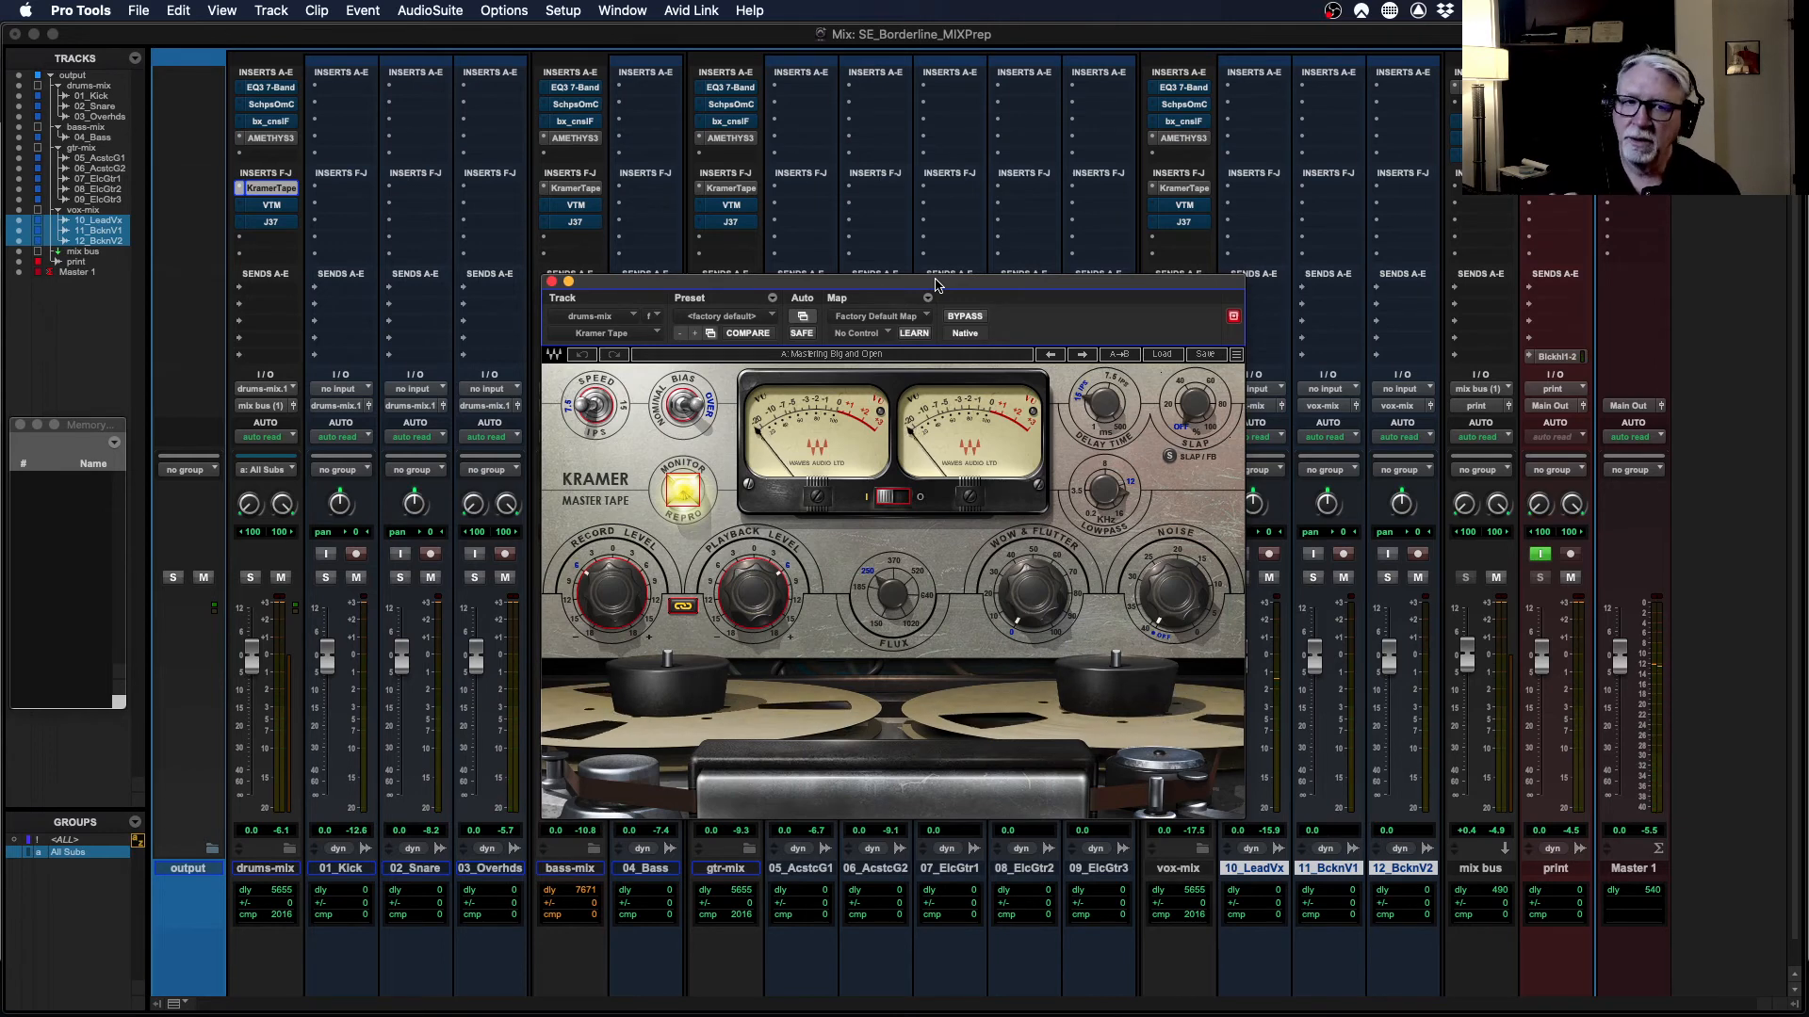
left_click_drag(914, 287, 921, 265)
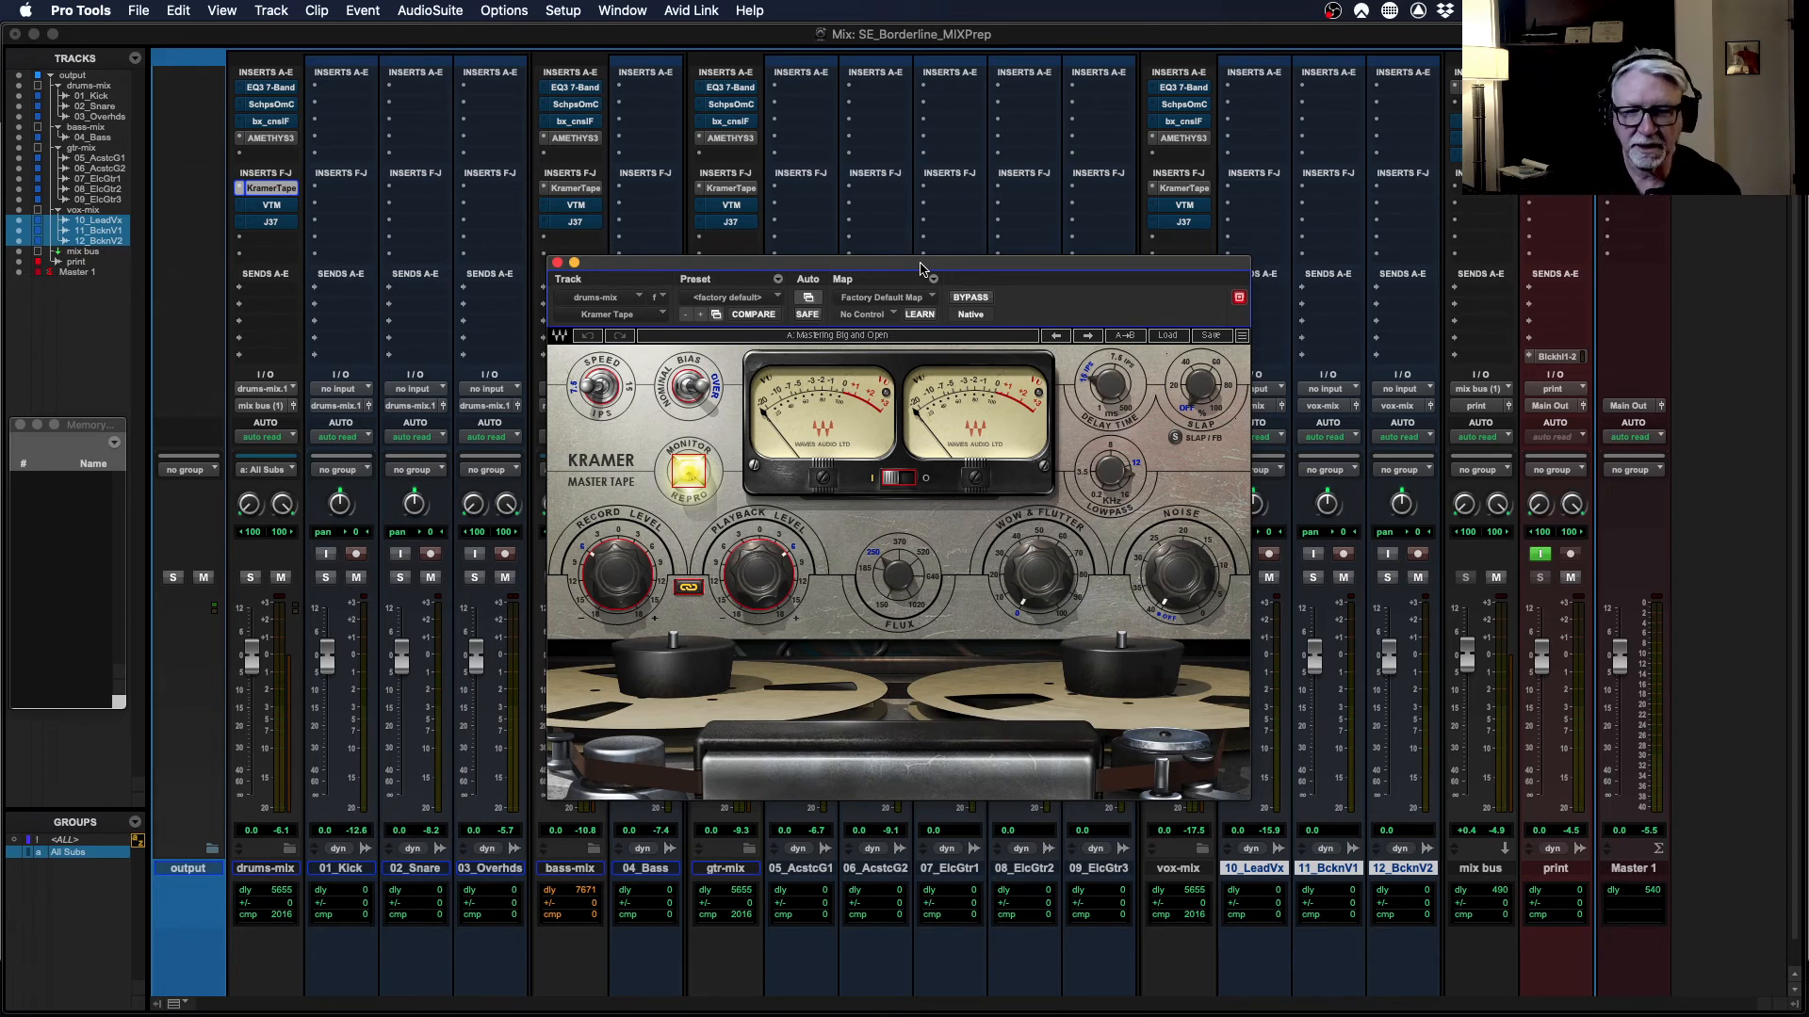
left_click_drag(920, 268, 922, 261)
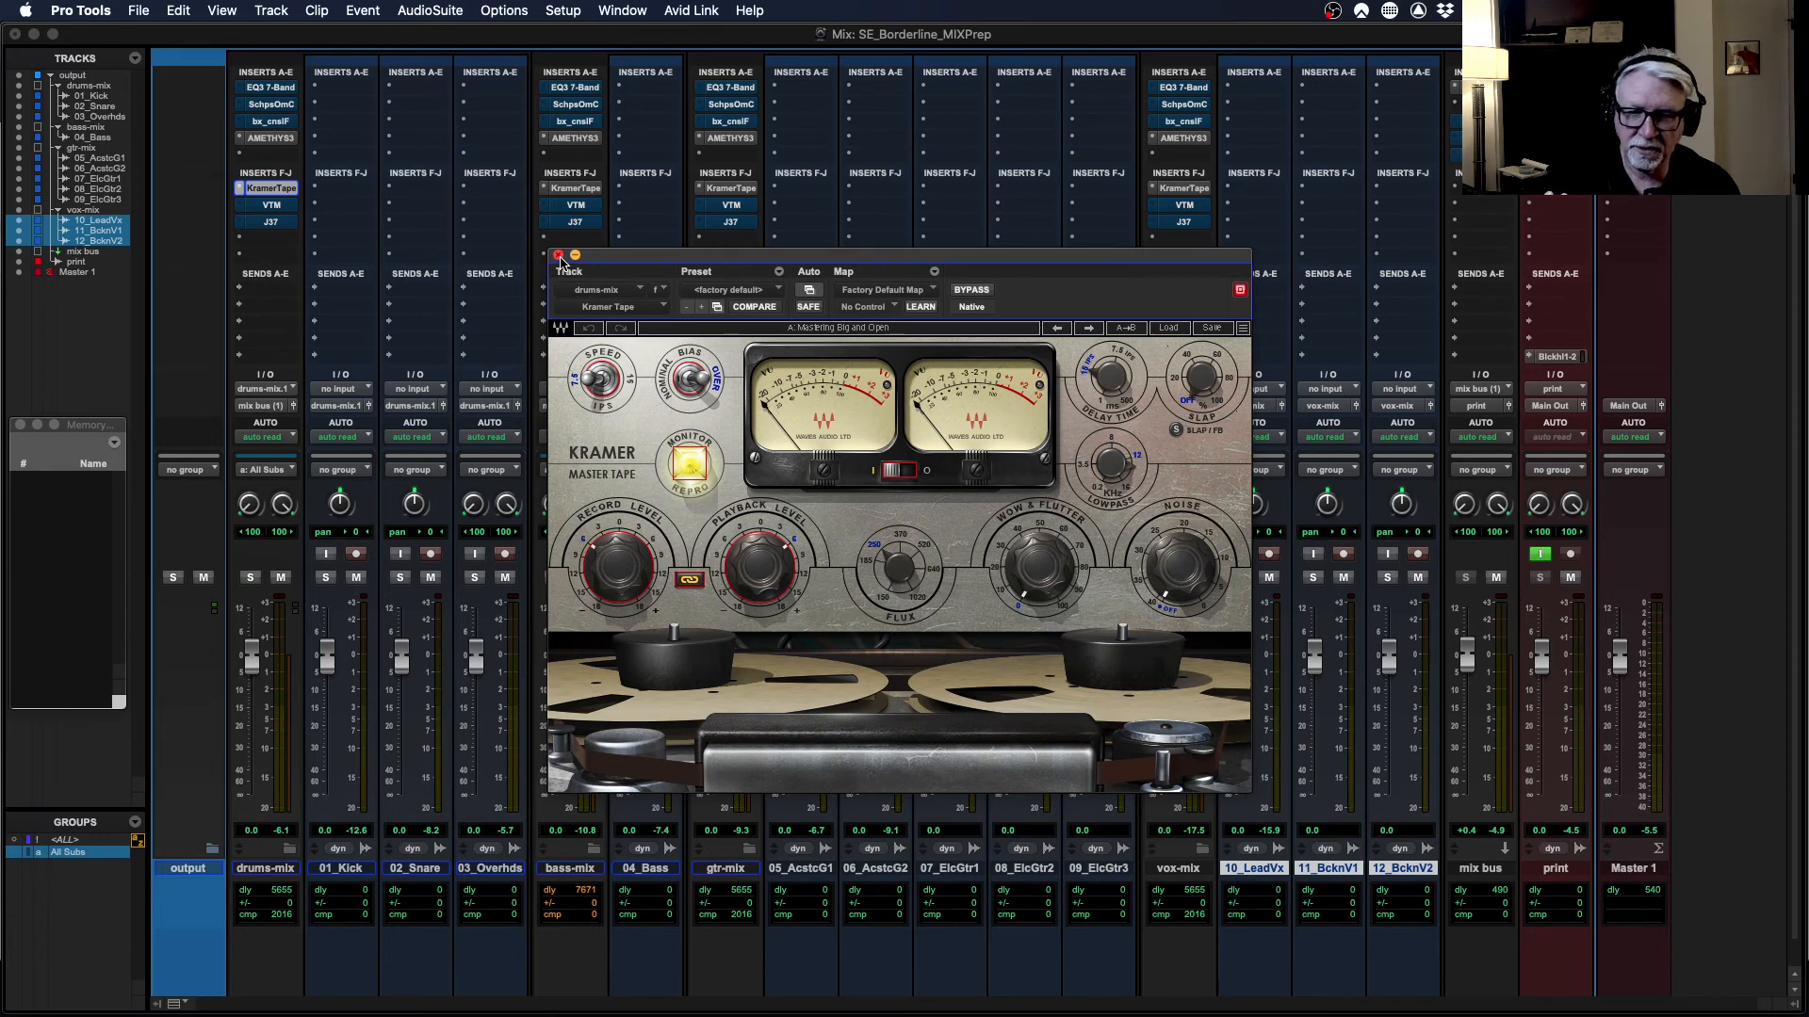
left_click(559, 255)
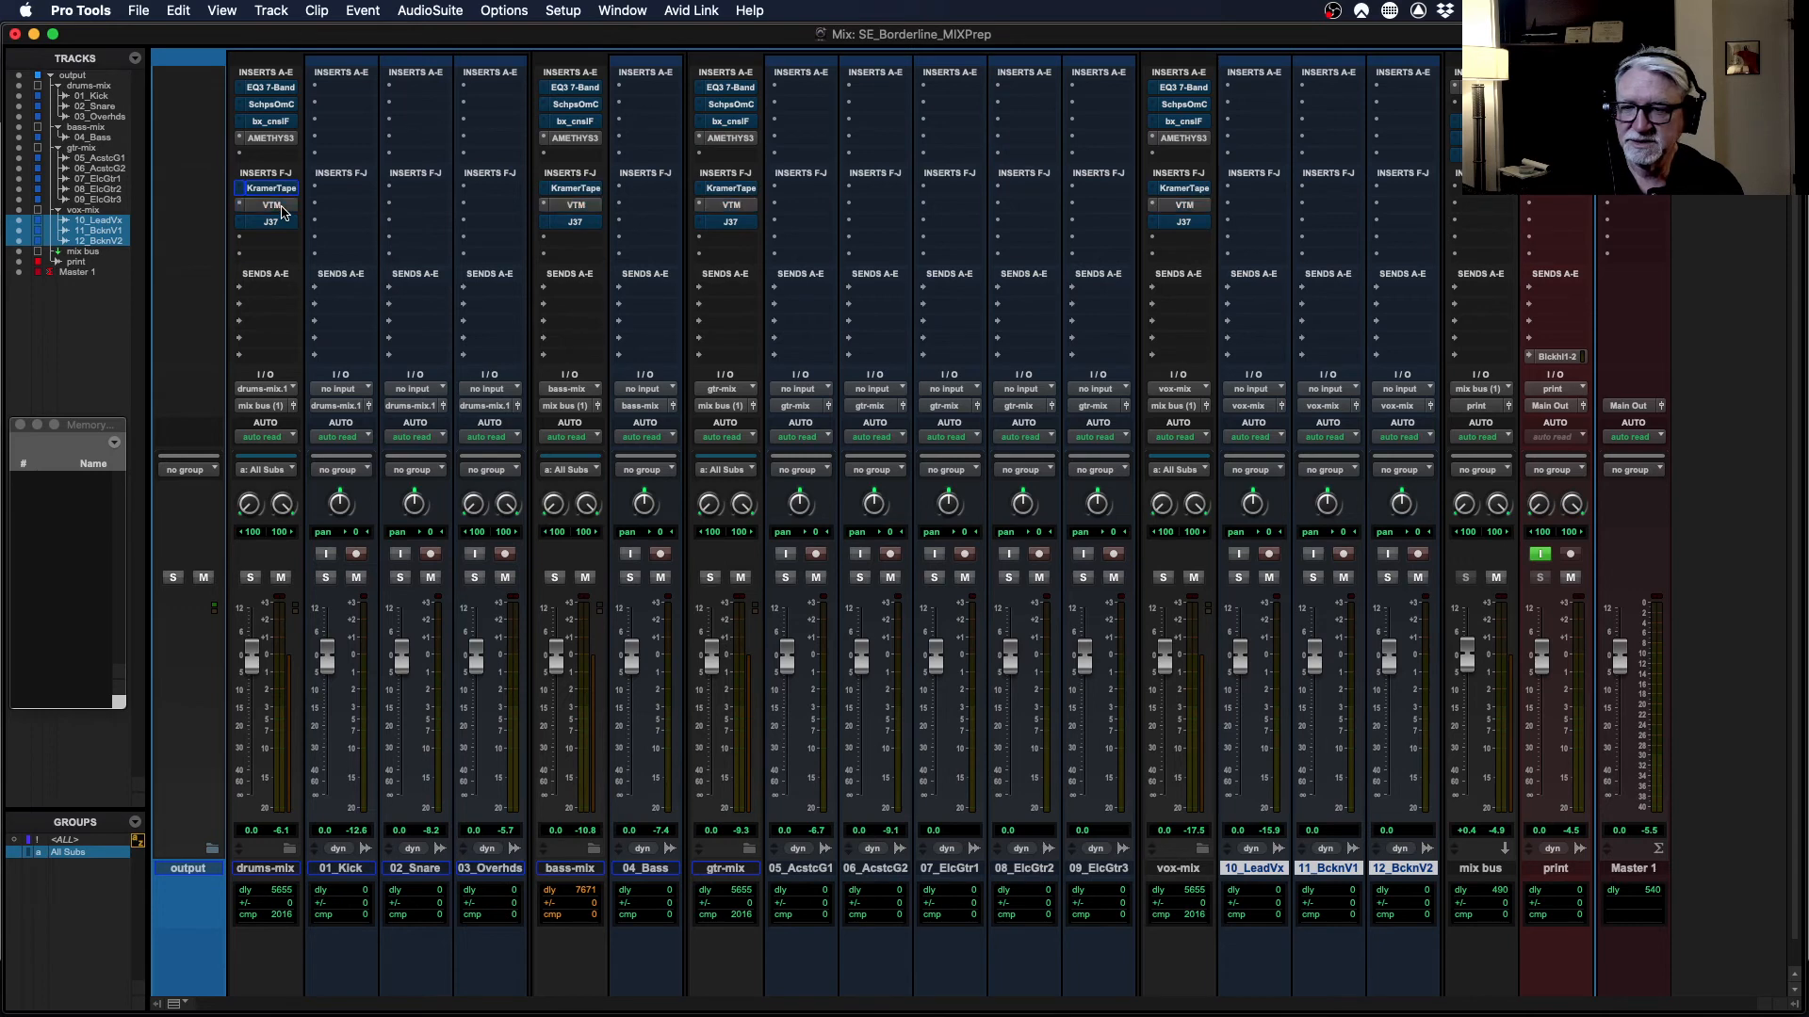
- Examine the Slate Digital Virtual Tape Machines controls on the drums-mix track and close the plug-in window
left_click(273, 206)
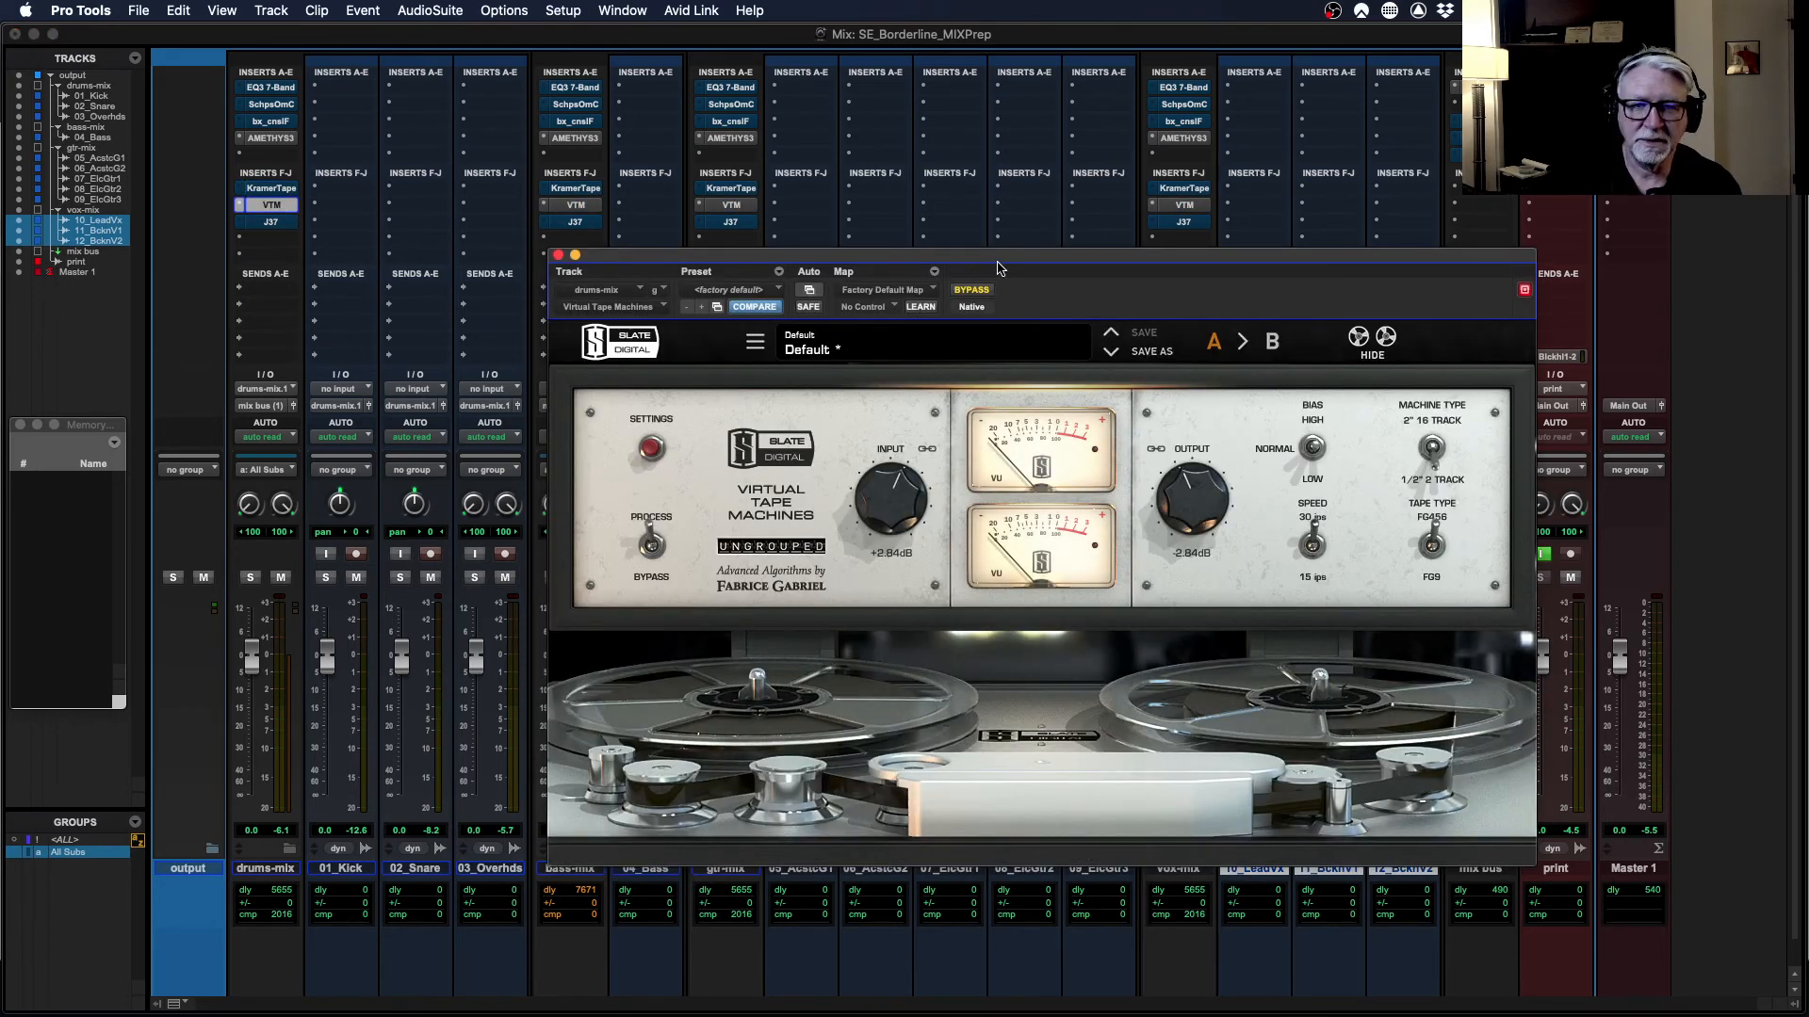
left_click_drag(1000, 268, 845, 276)
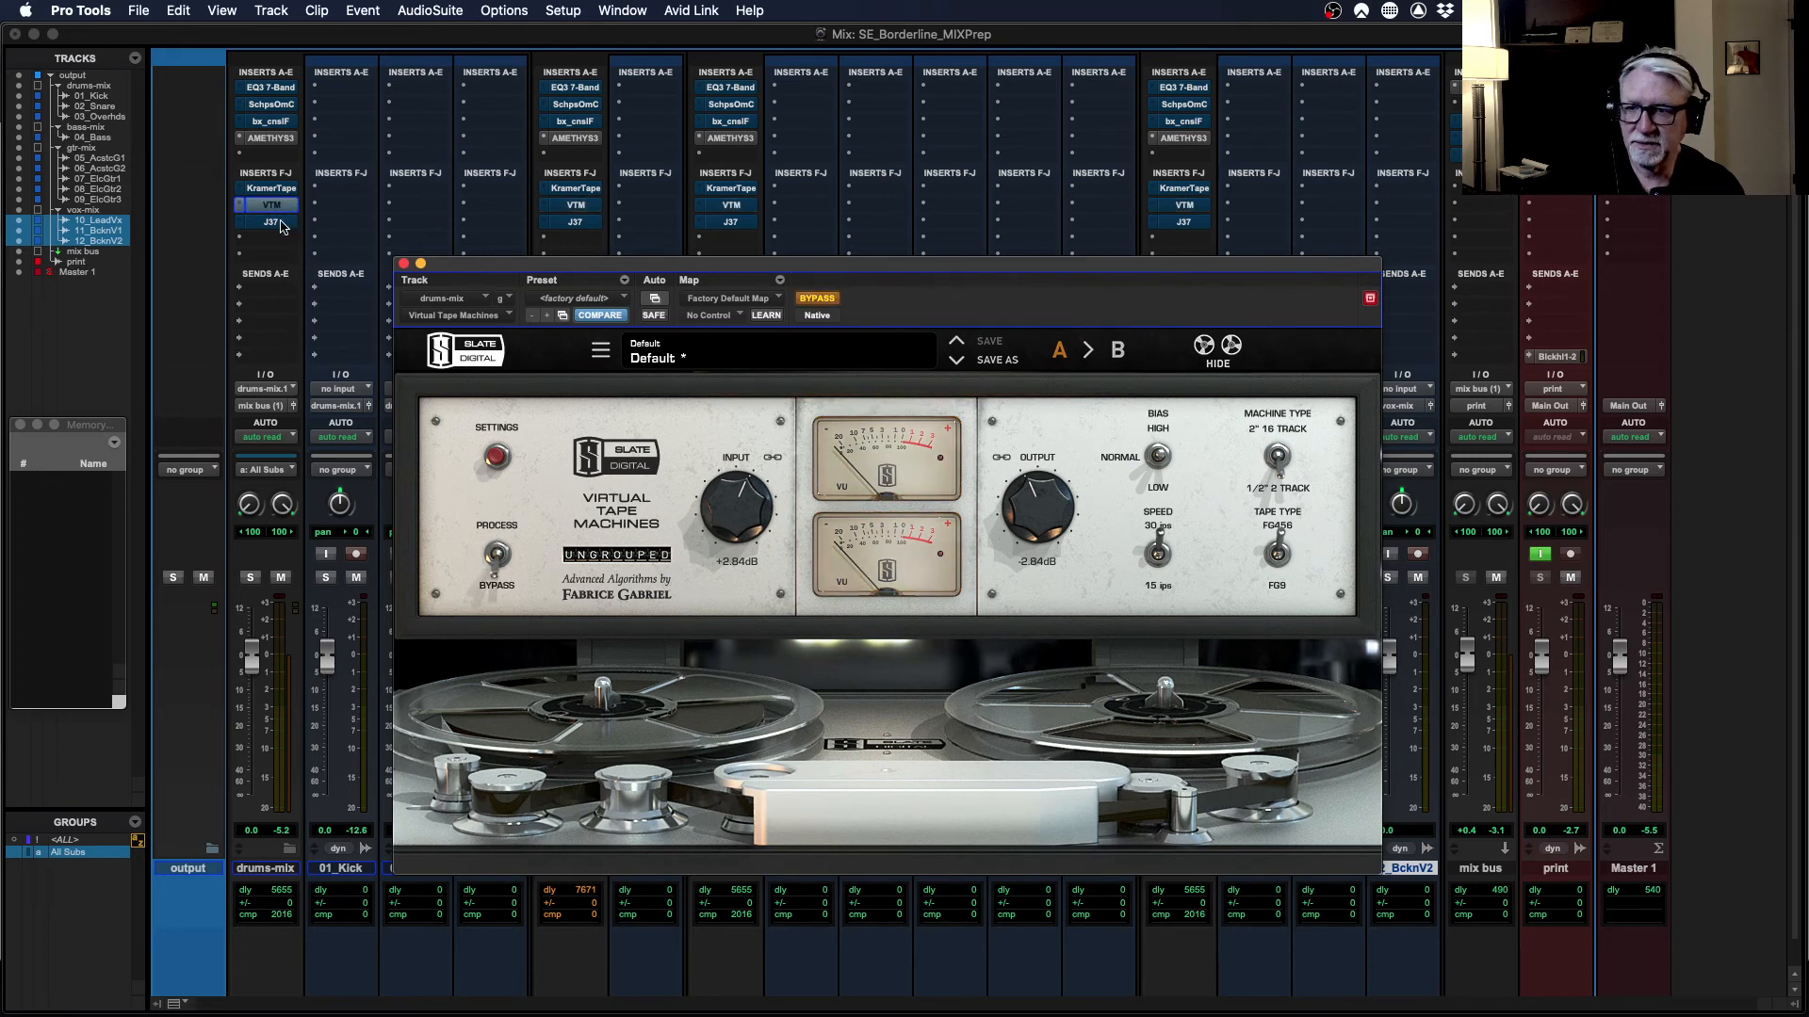
left_click(403, 263)
- Examine the J37 tape controls on the drums-mix track and close the plug-in window
left_click(277, 224)
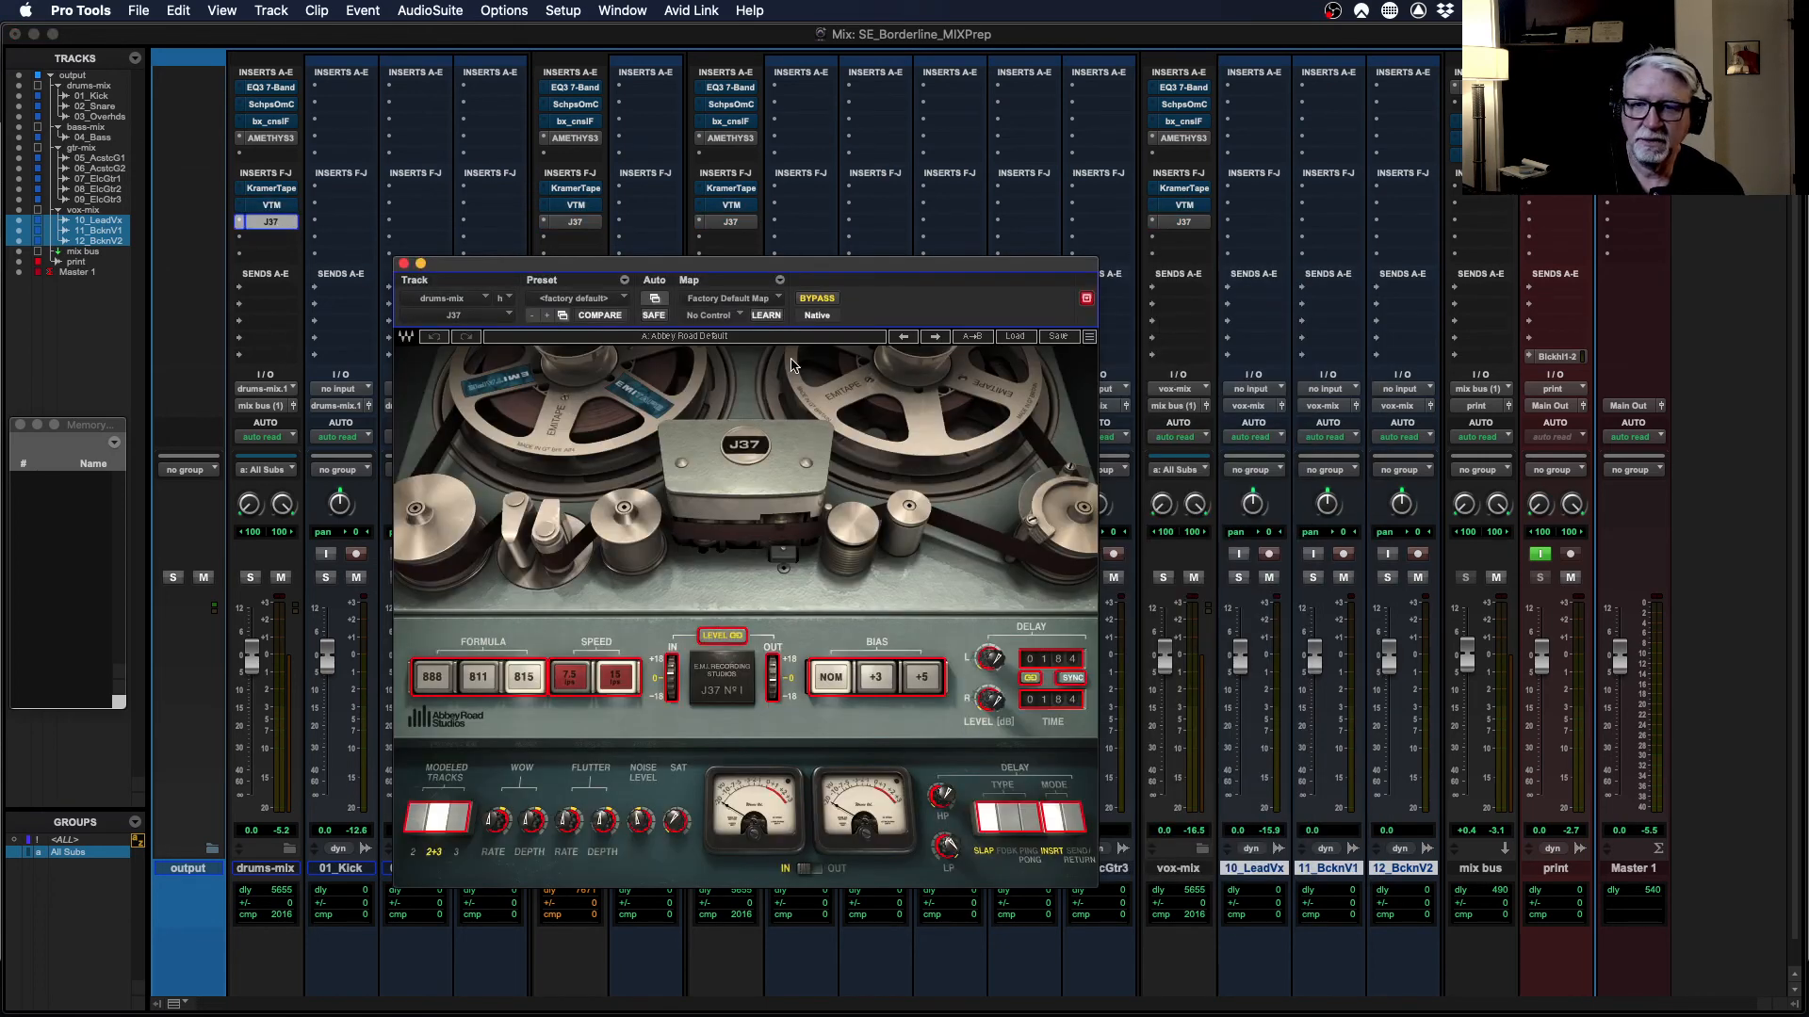
left_click_drag(786, 269, 918, 255)
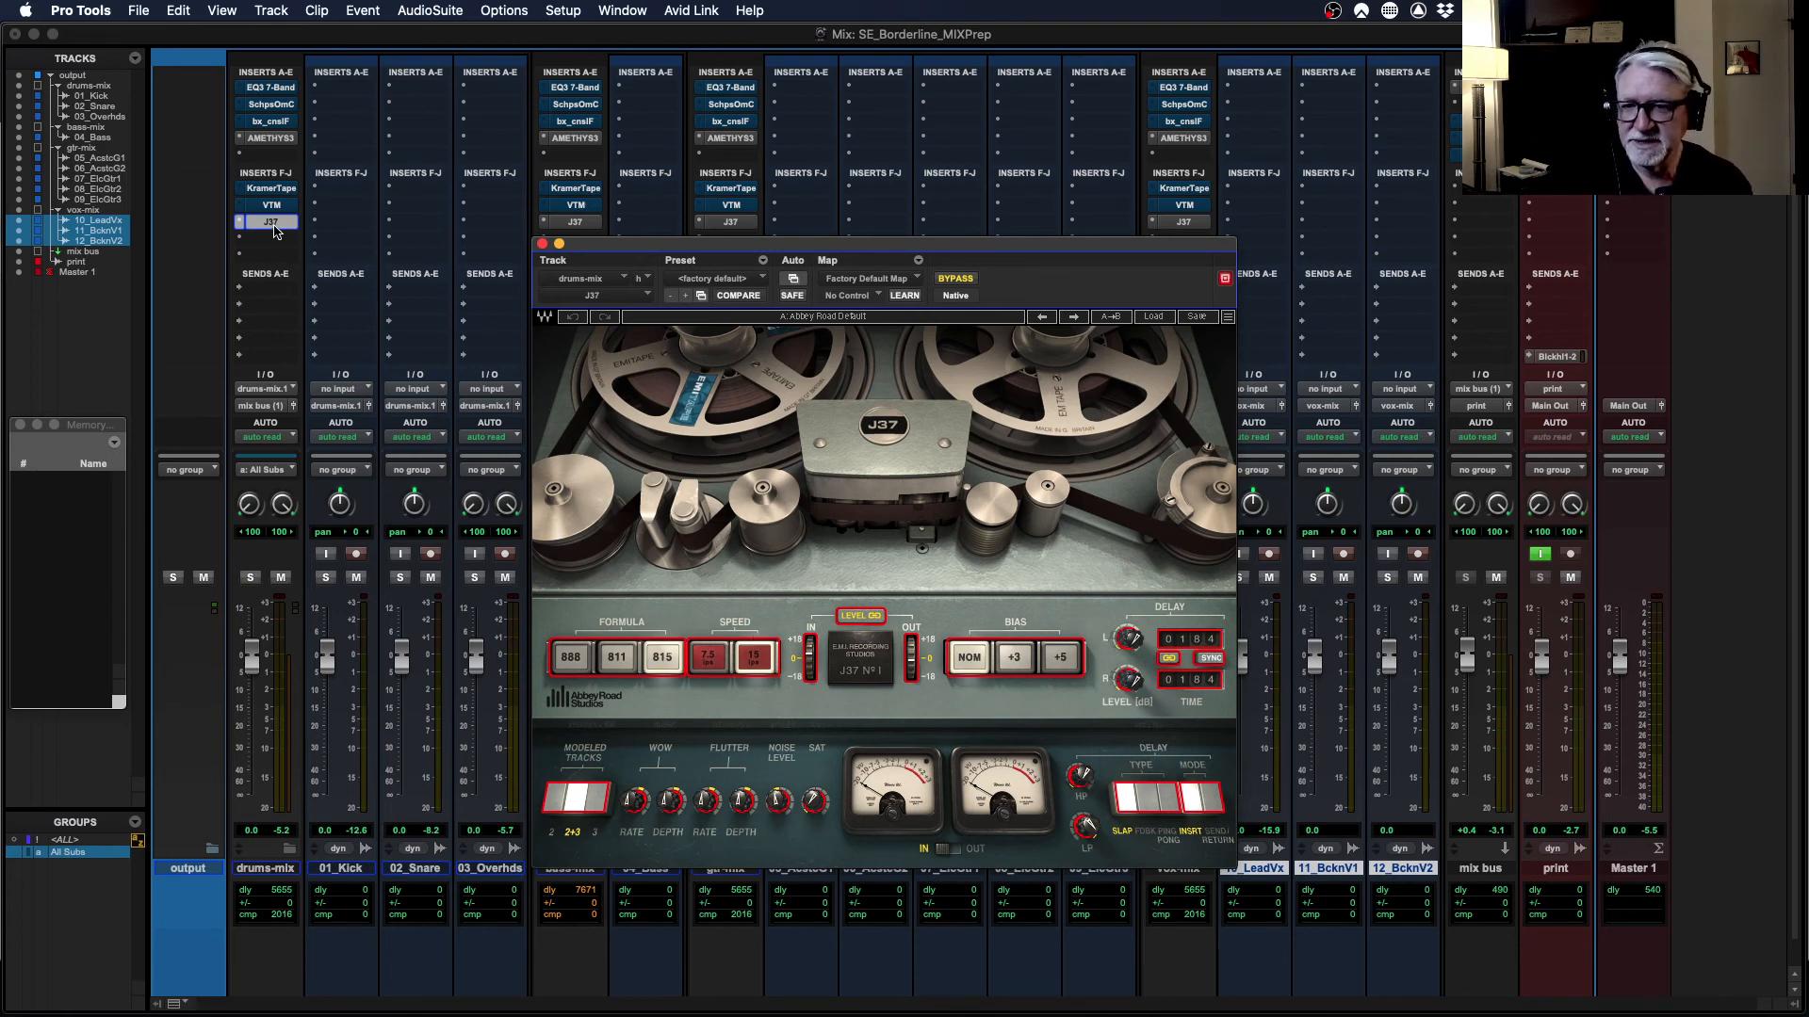
left_click(542, 244)
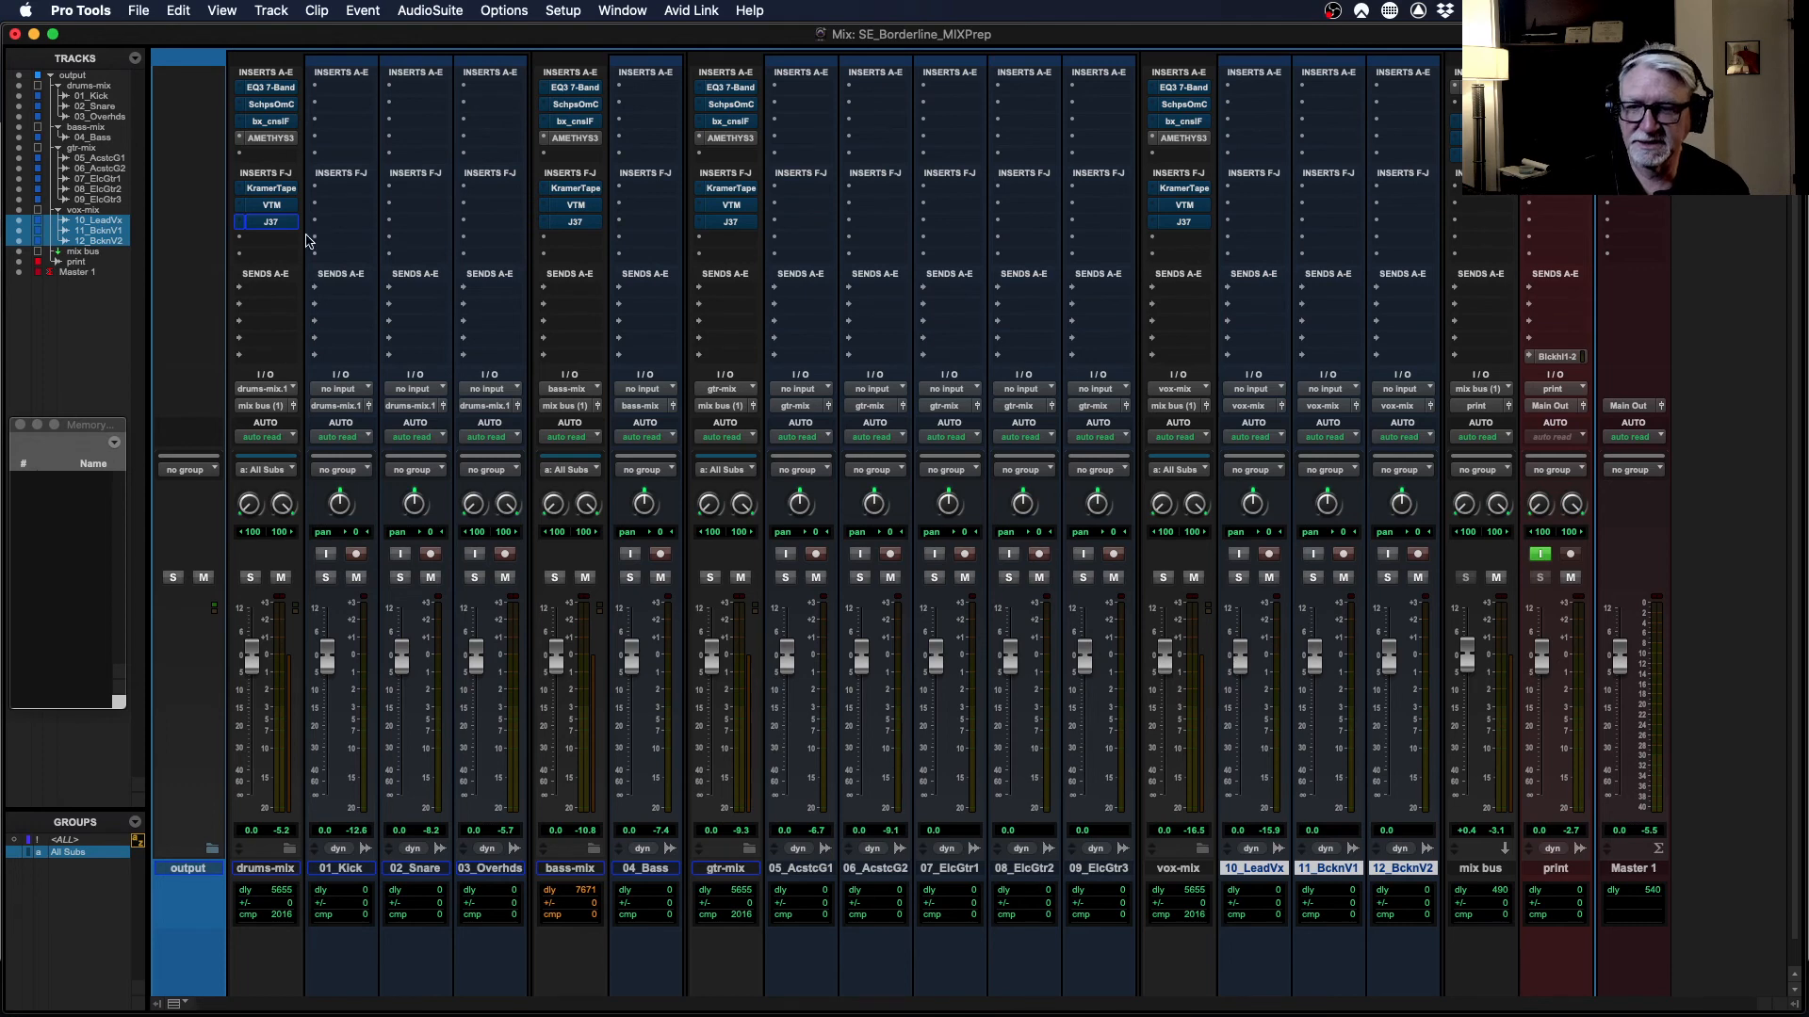
- Take the VTM insert out of bypass across all submix tracks and start playback to audition the mix
left_click(270, 206, "alt+super")
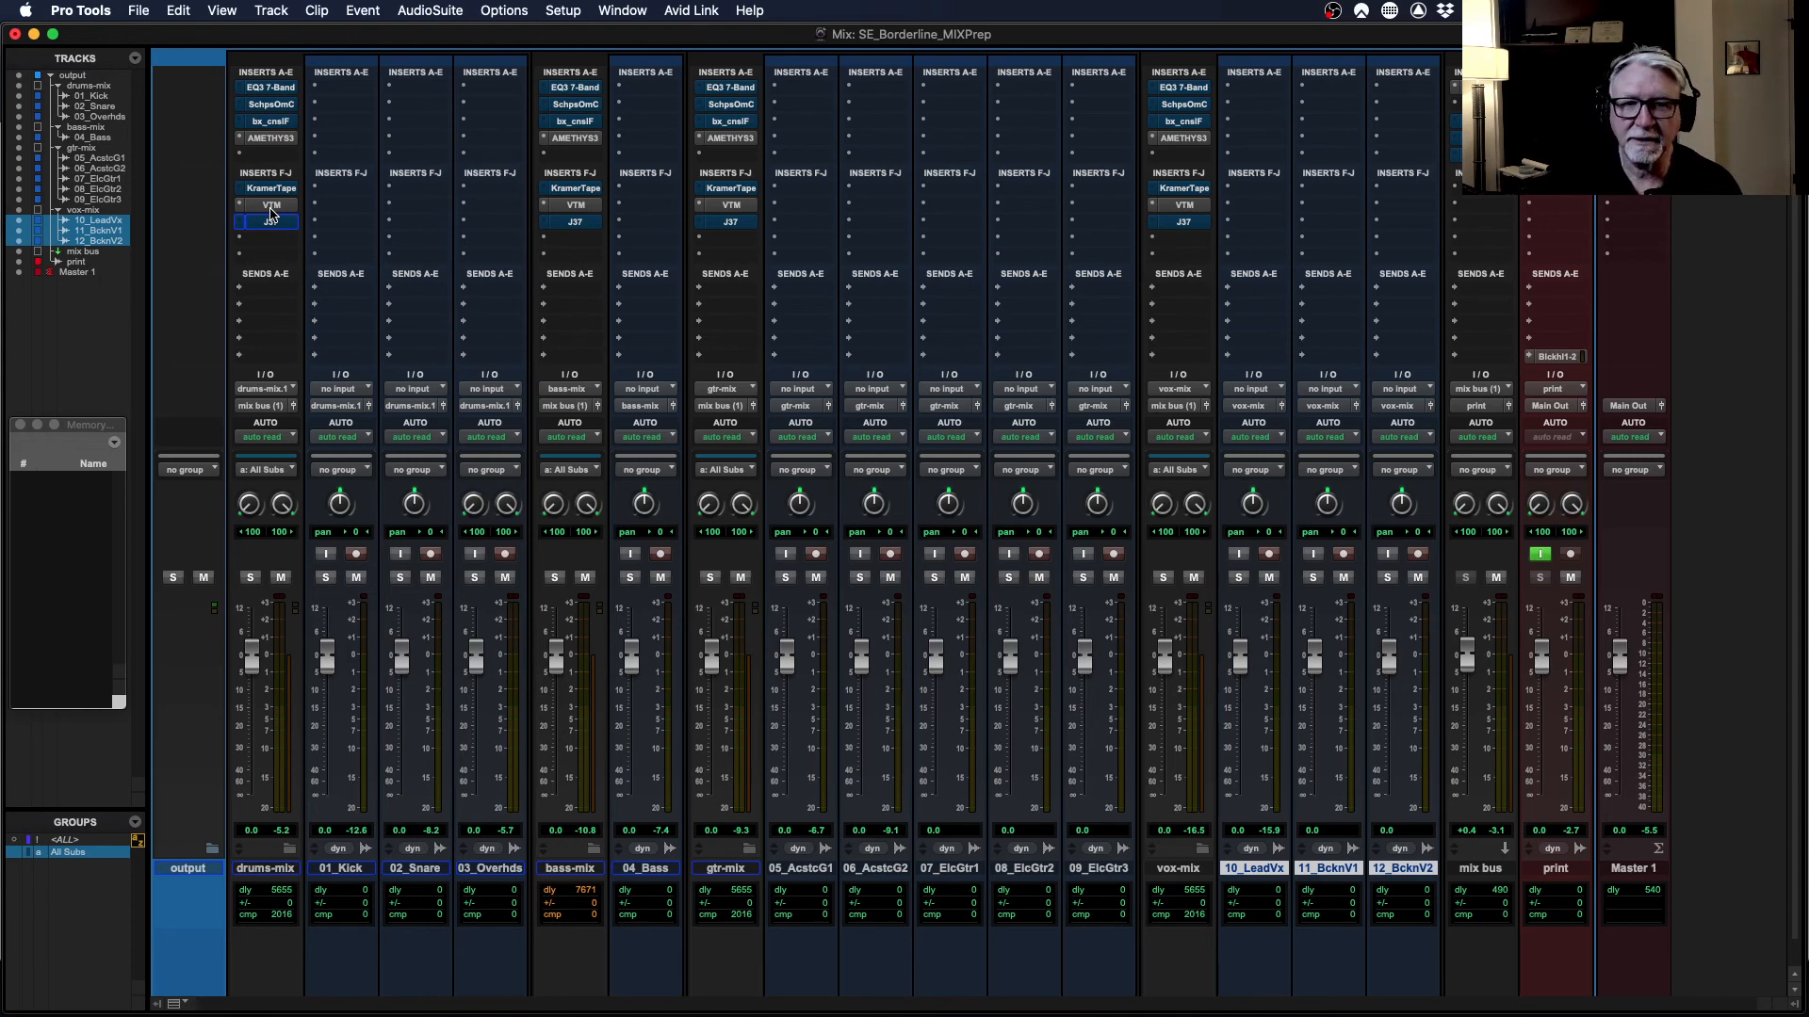
key("space")
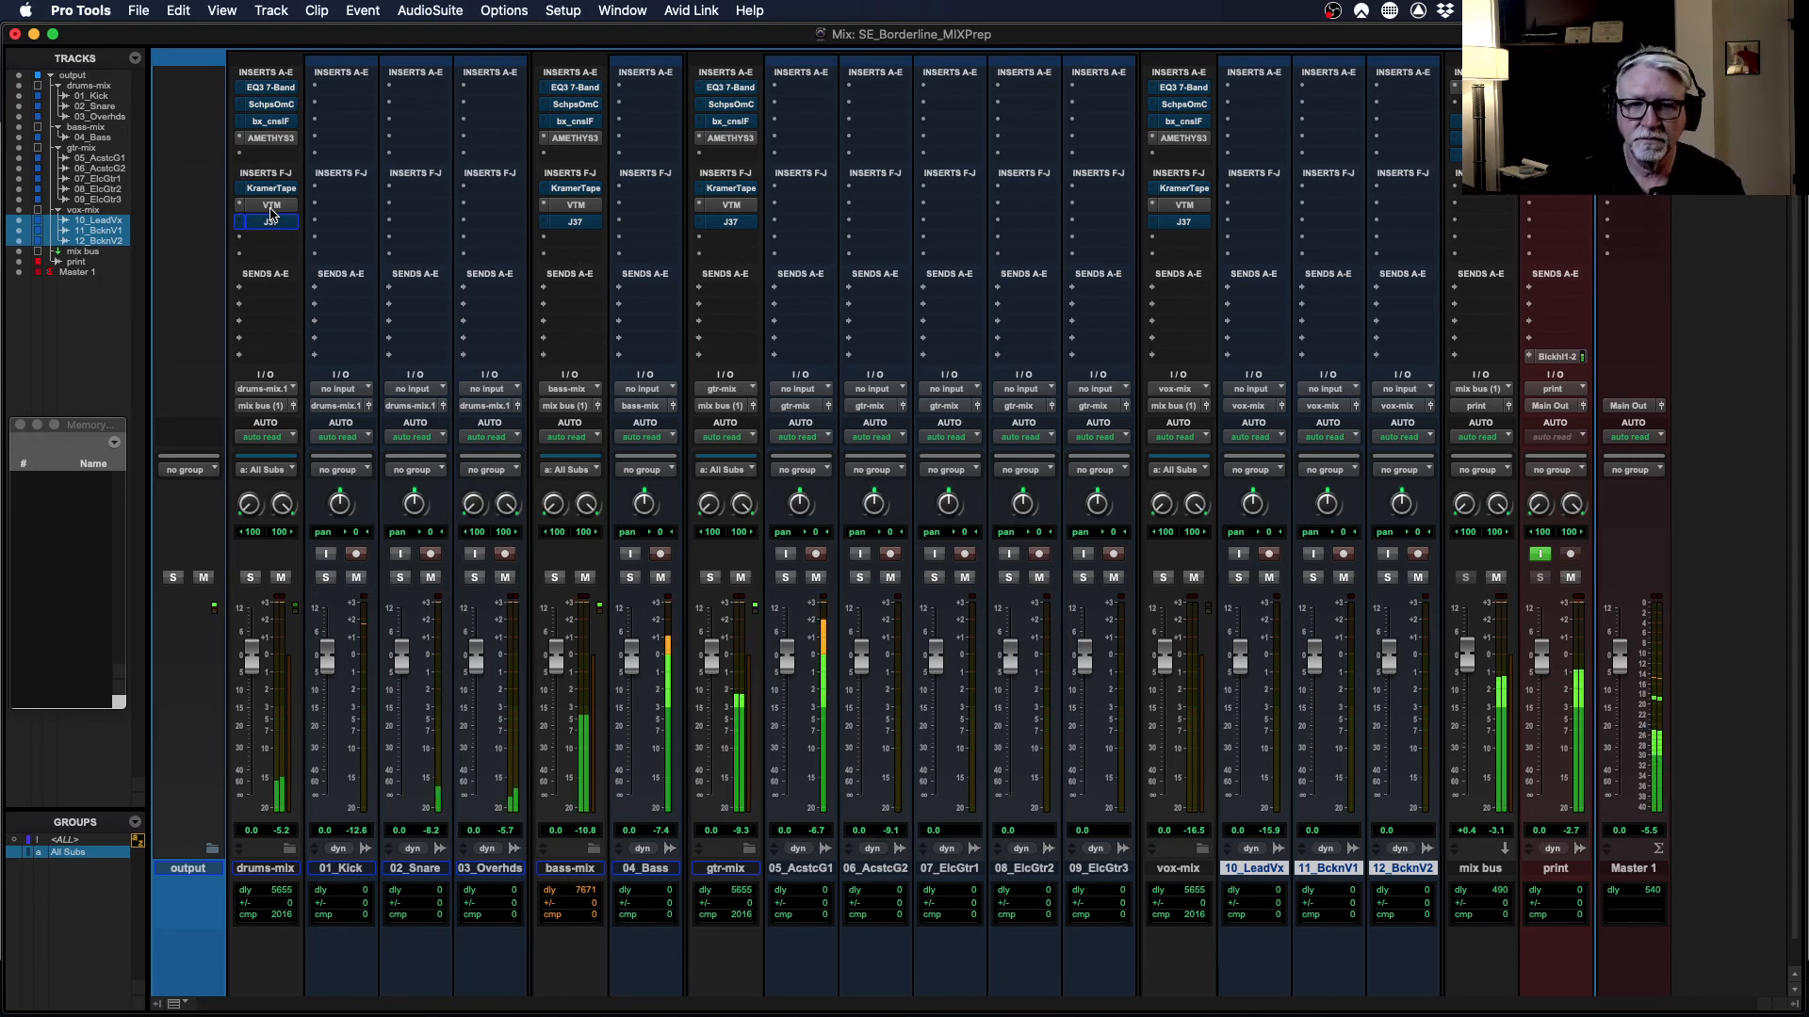